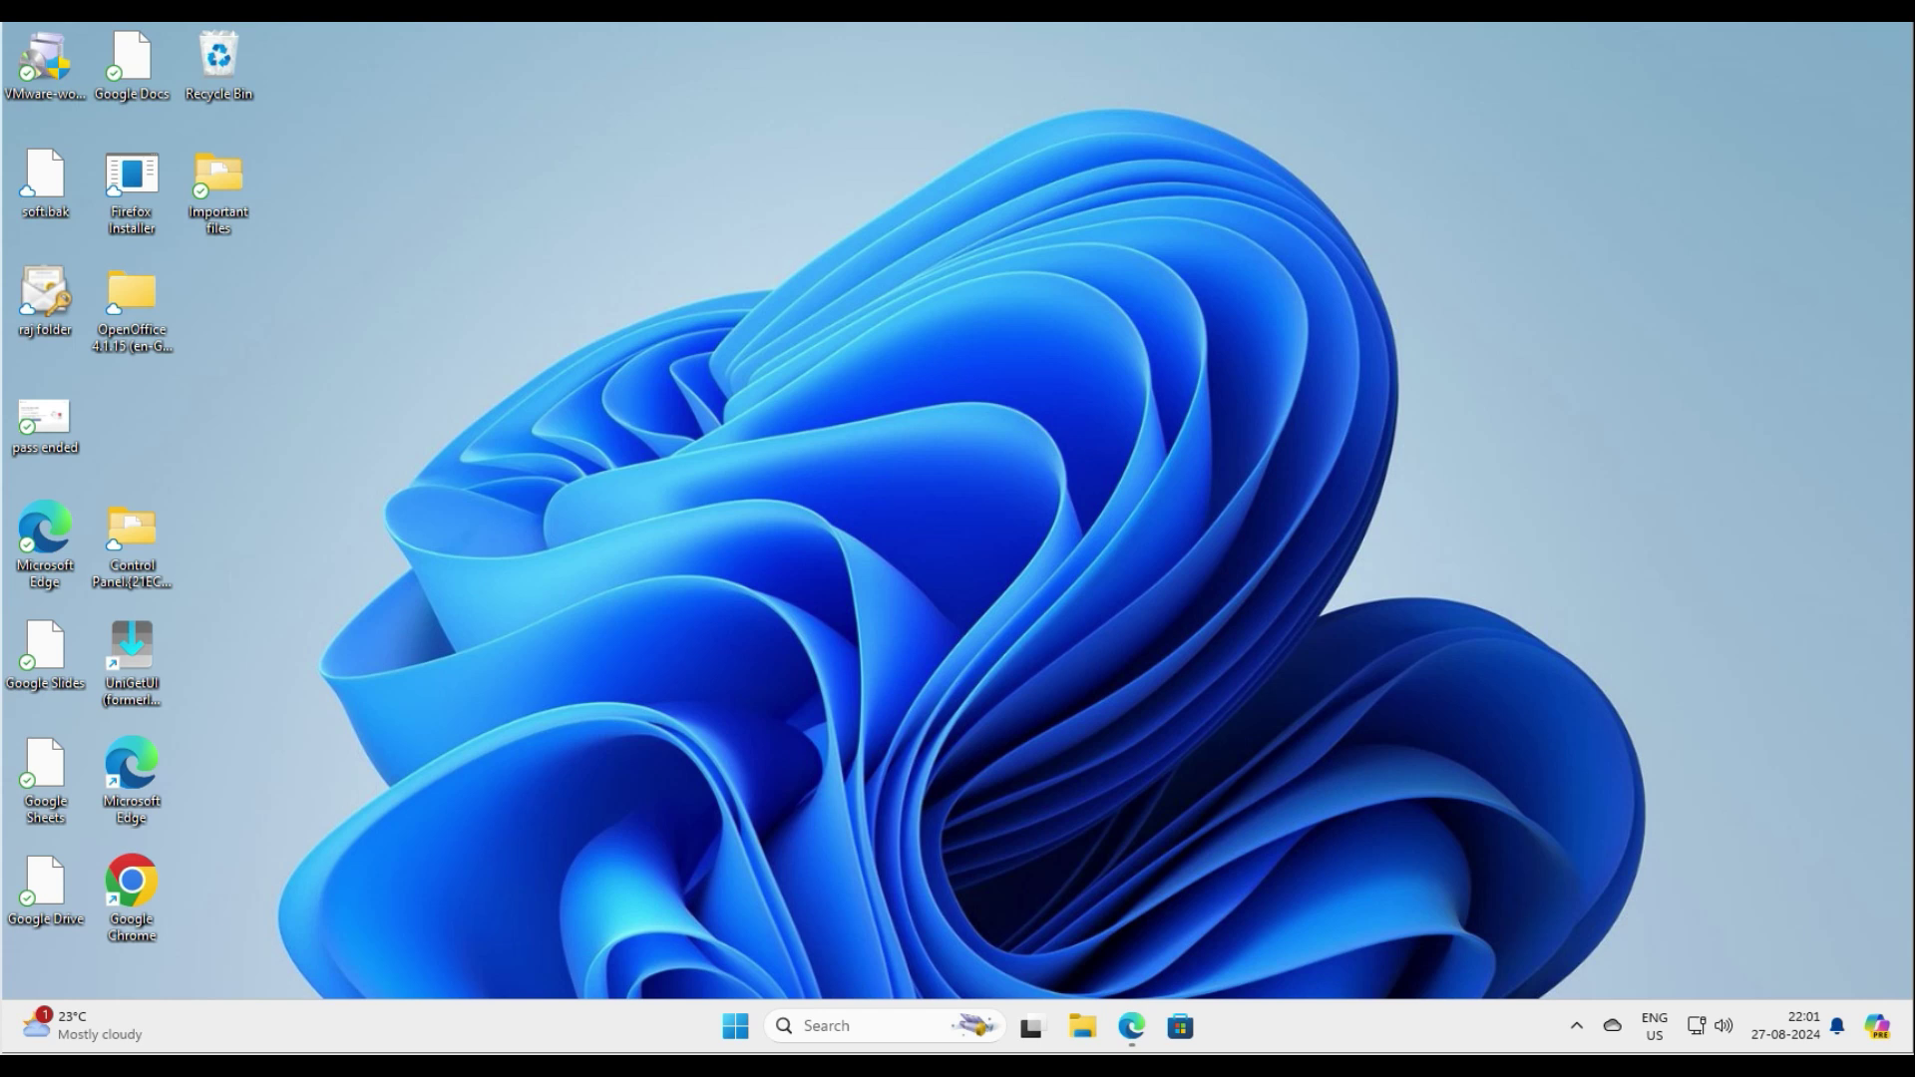
- Close the Edge window and search Google in Chrome for angry ip scanner
mouse_move(1131, 1027)
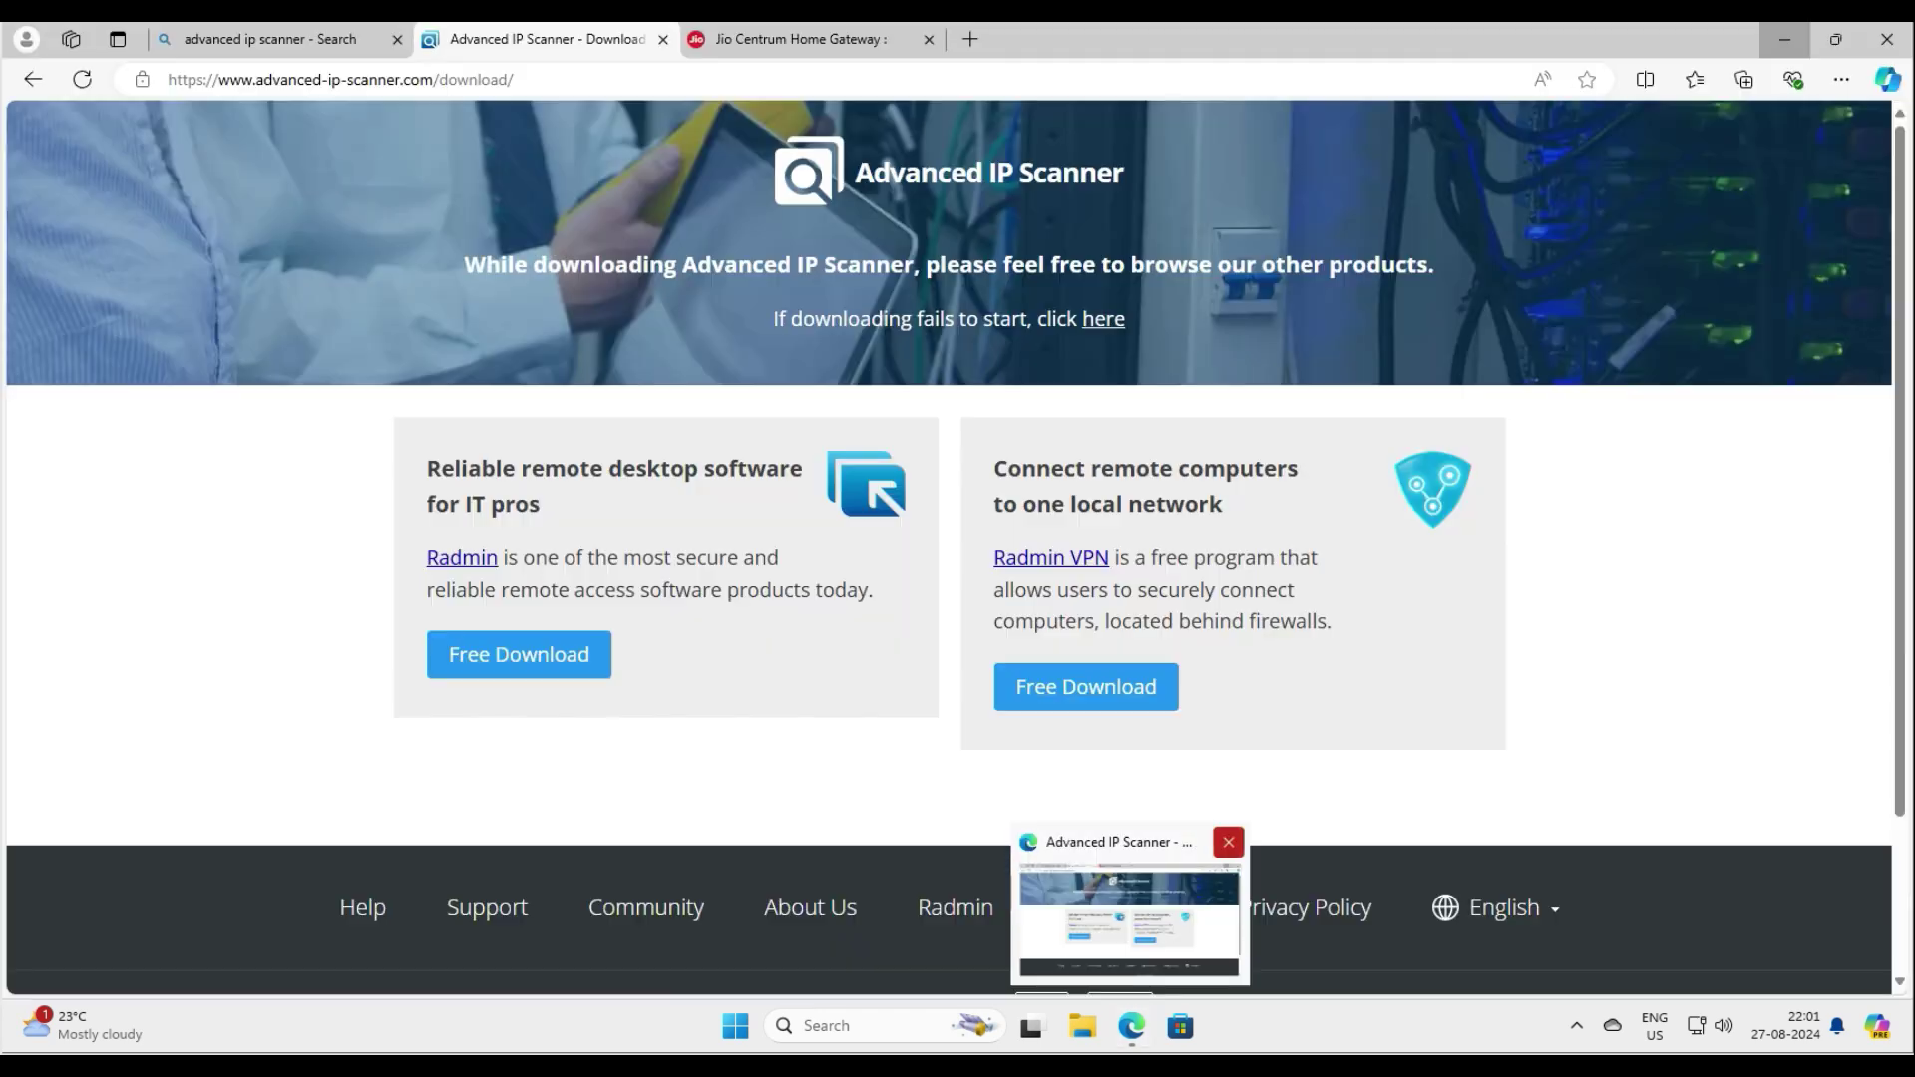
left_click(1228, 841)
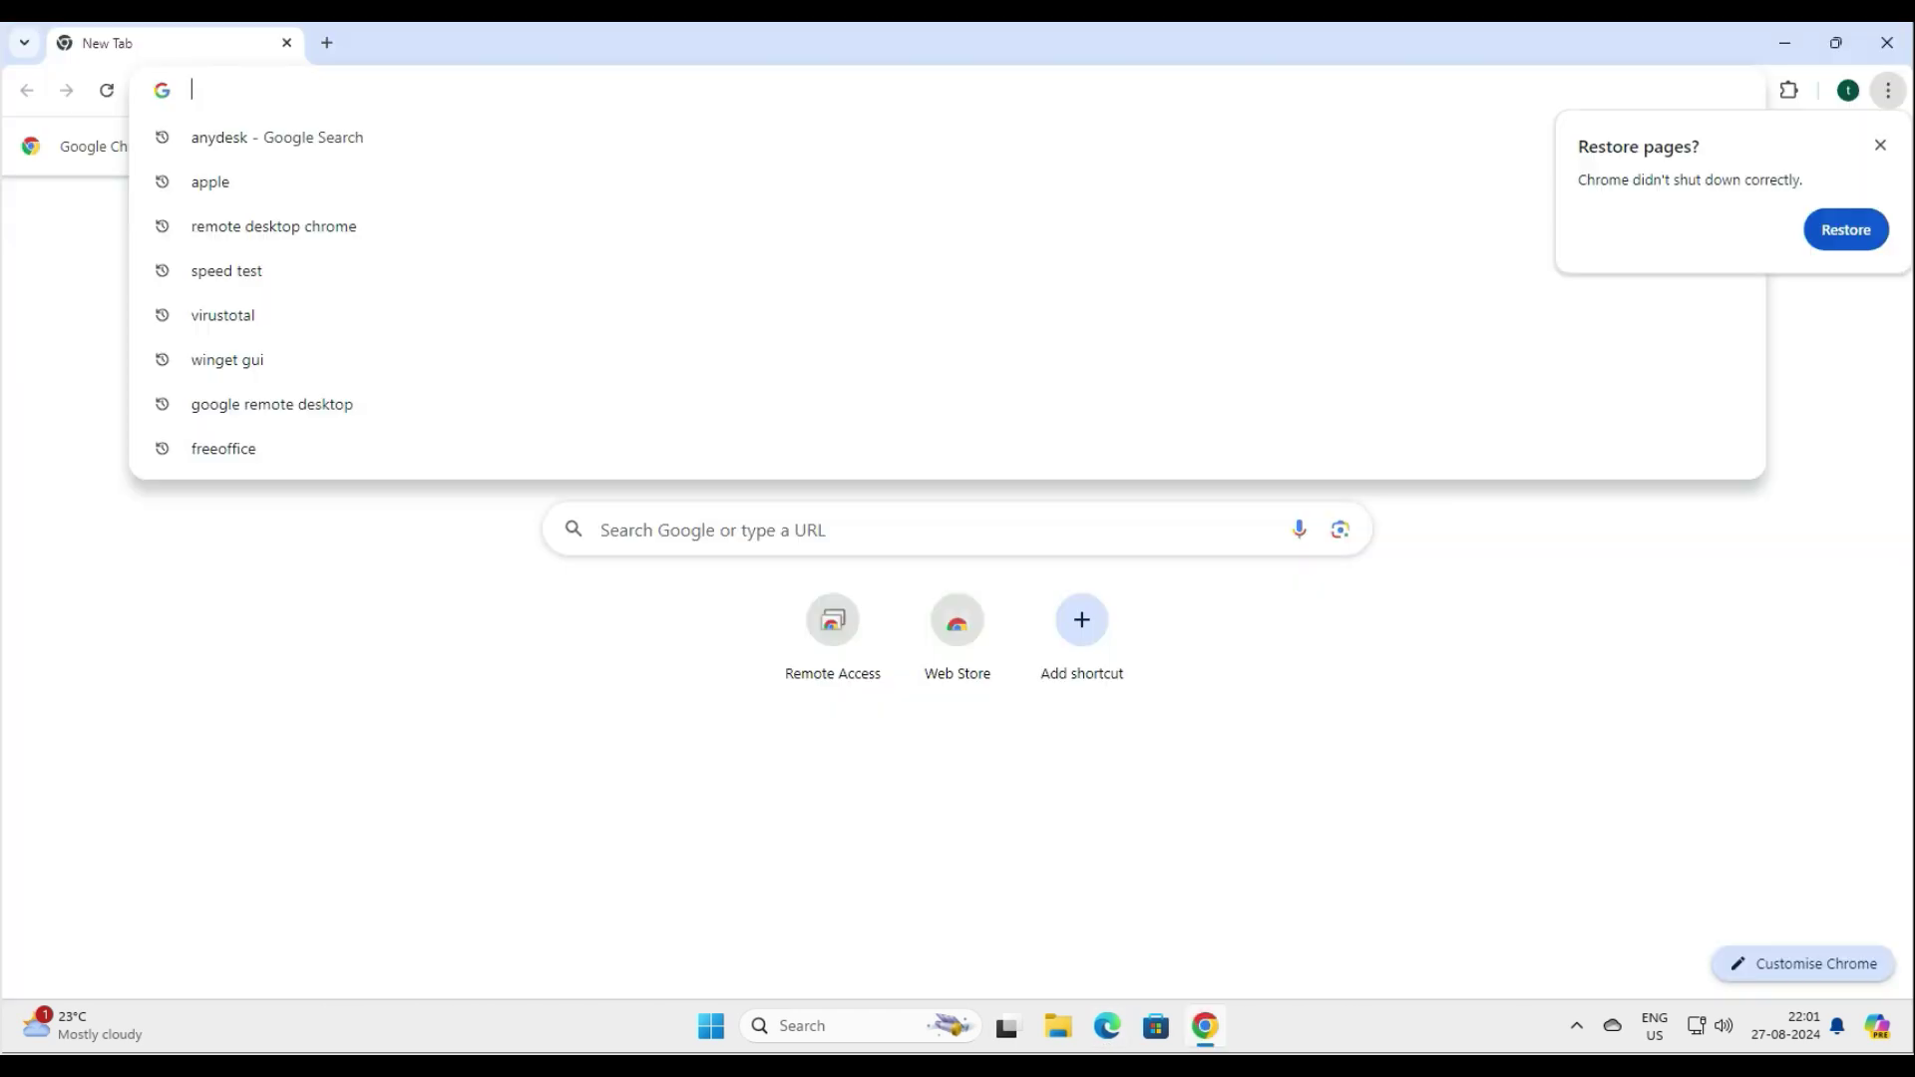
type("i")
key("BackSpace")
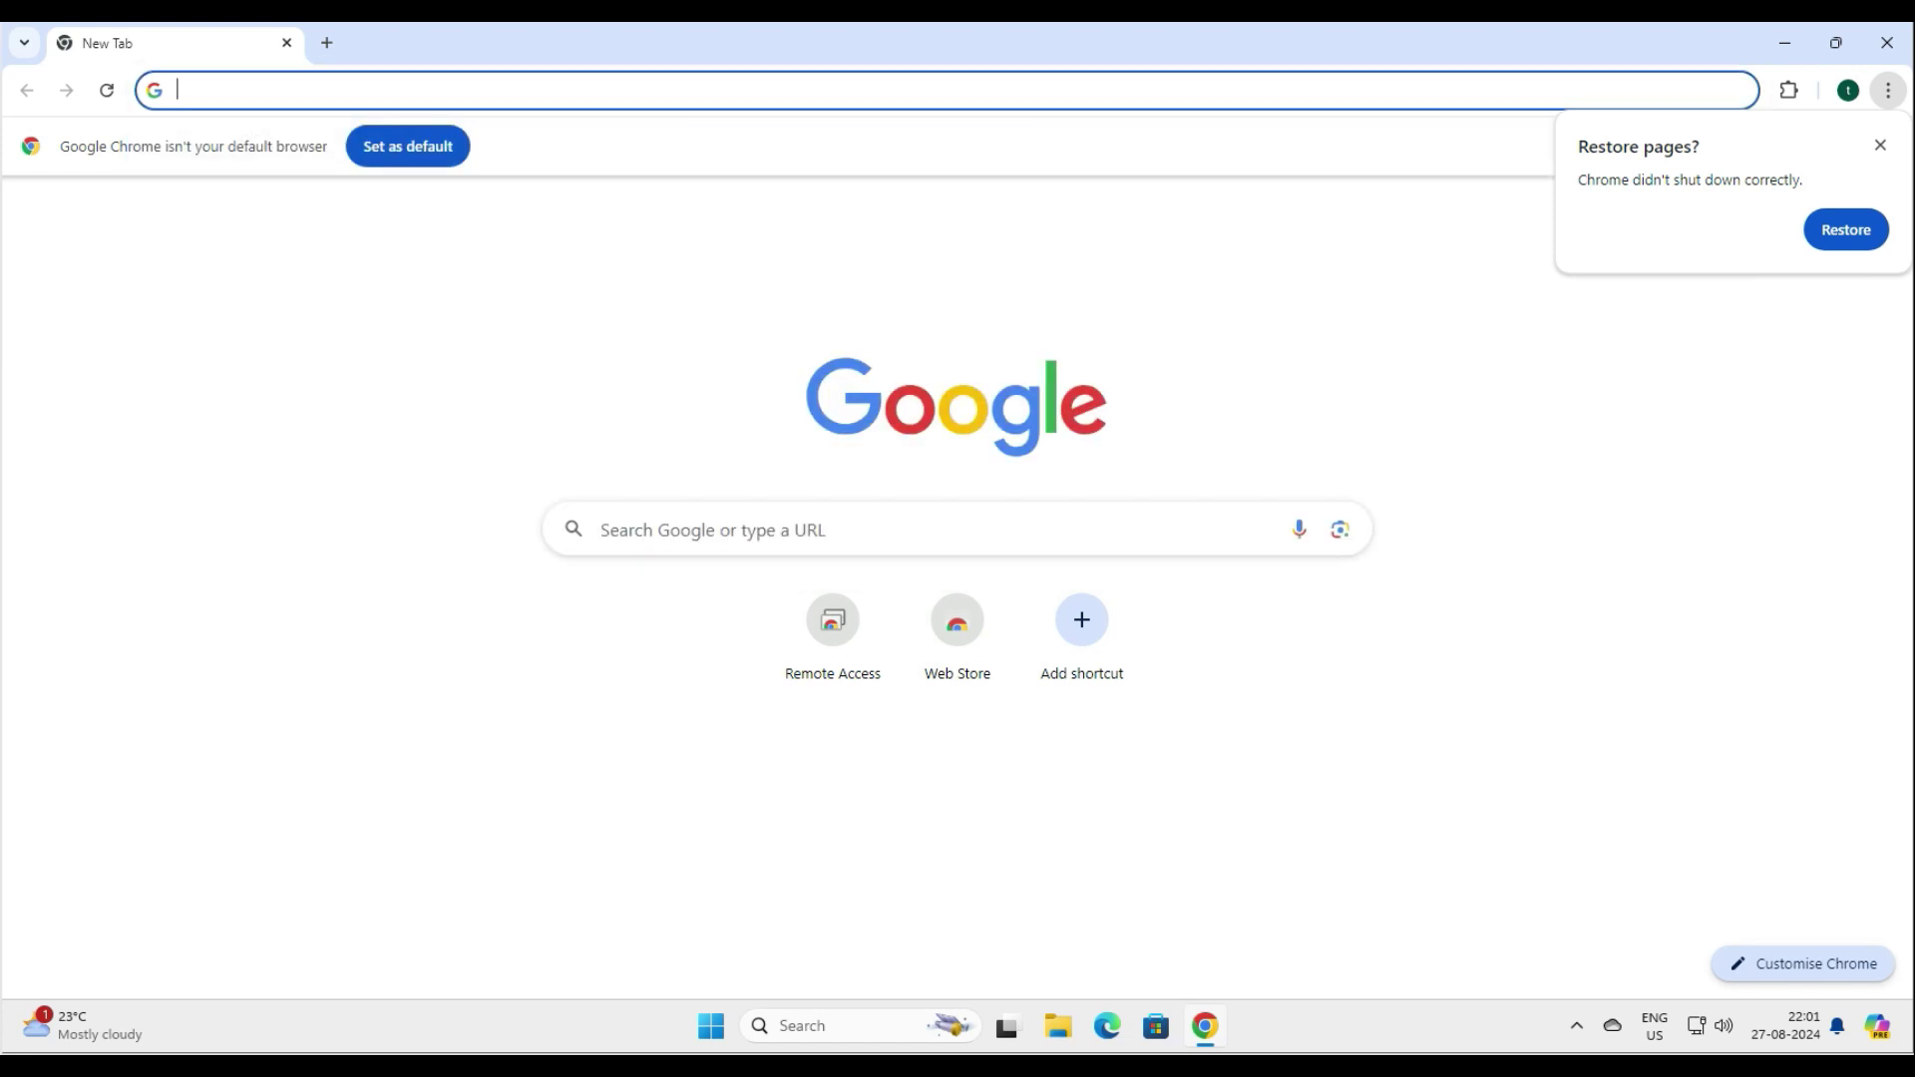
type("any")
key("BackSpace")
key("BackSpace")
type("gry ip s")
key("Down")
key("Return")
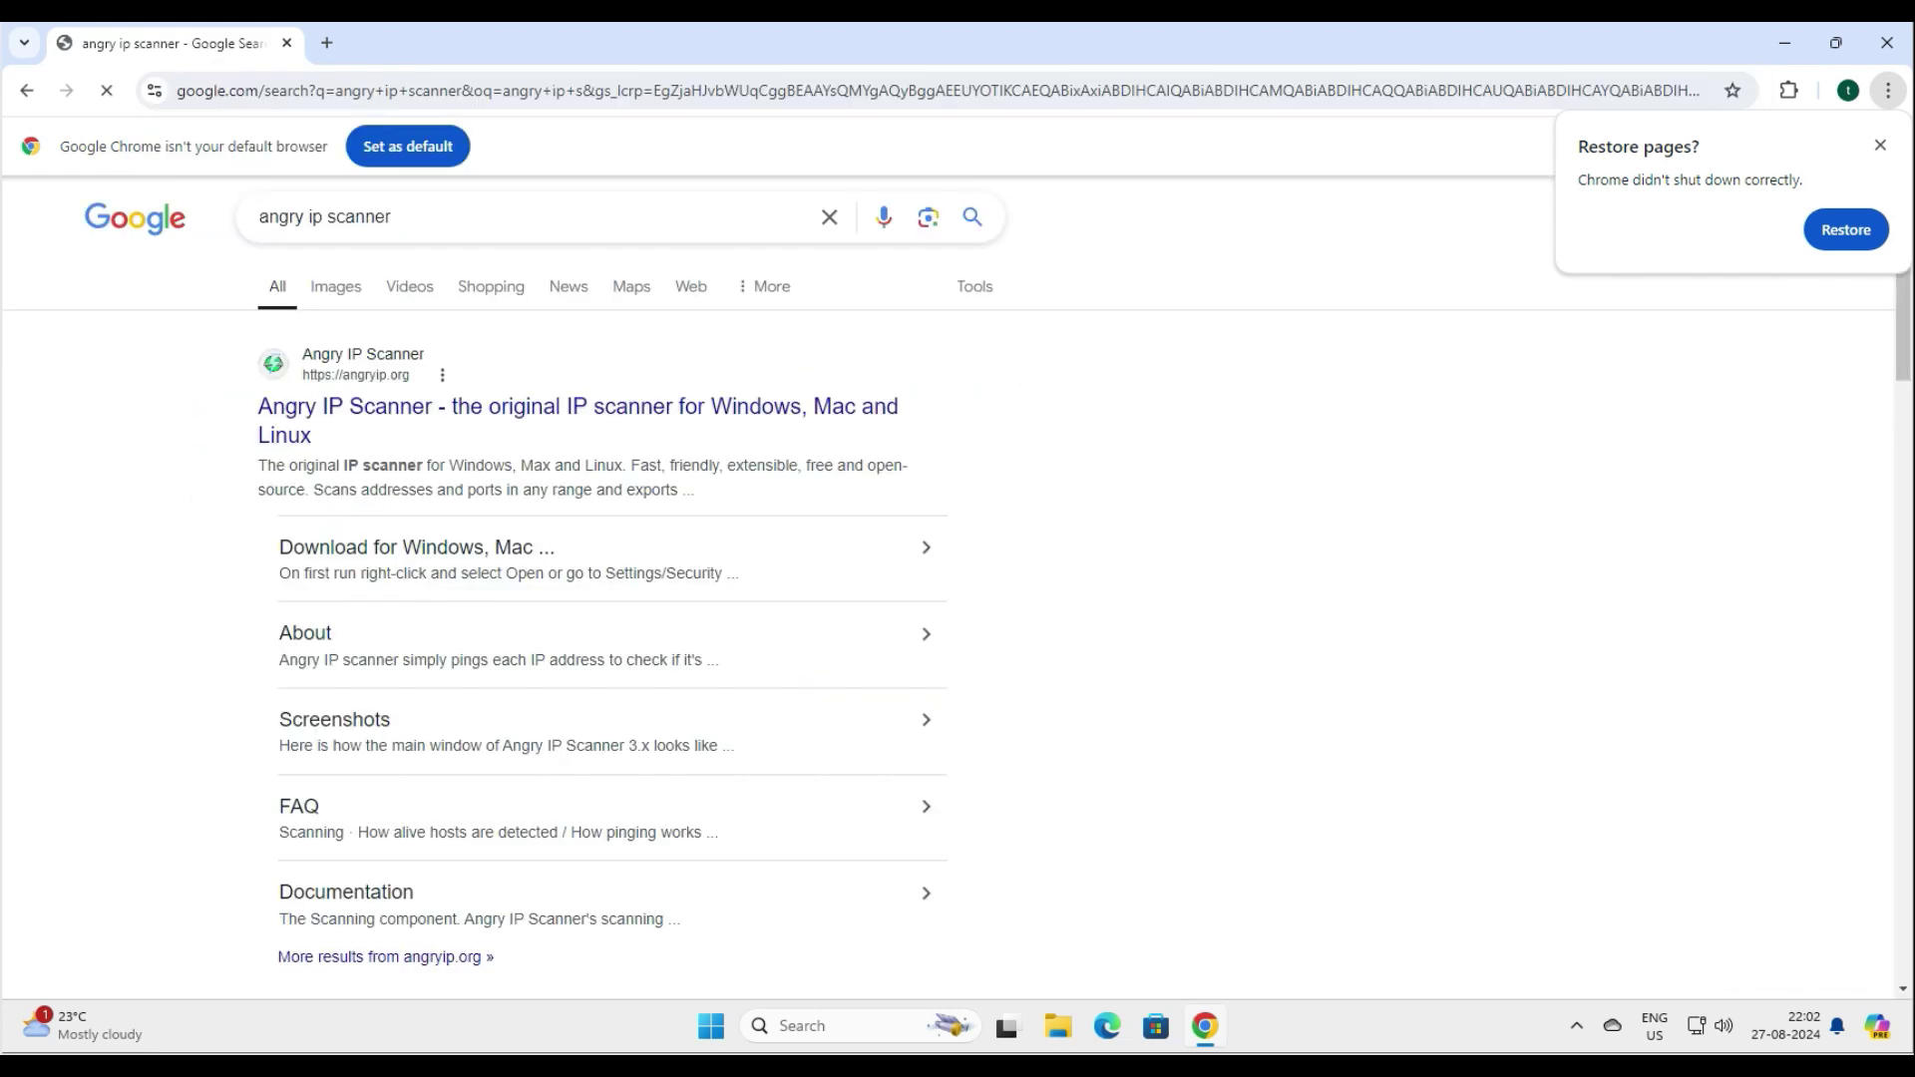
- Open the official Angry IP Scanner site from the search results and dismiss the restore-pages notice
left_click(576, 406)
key("Return")
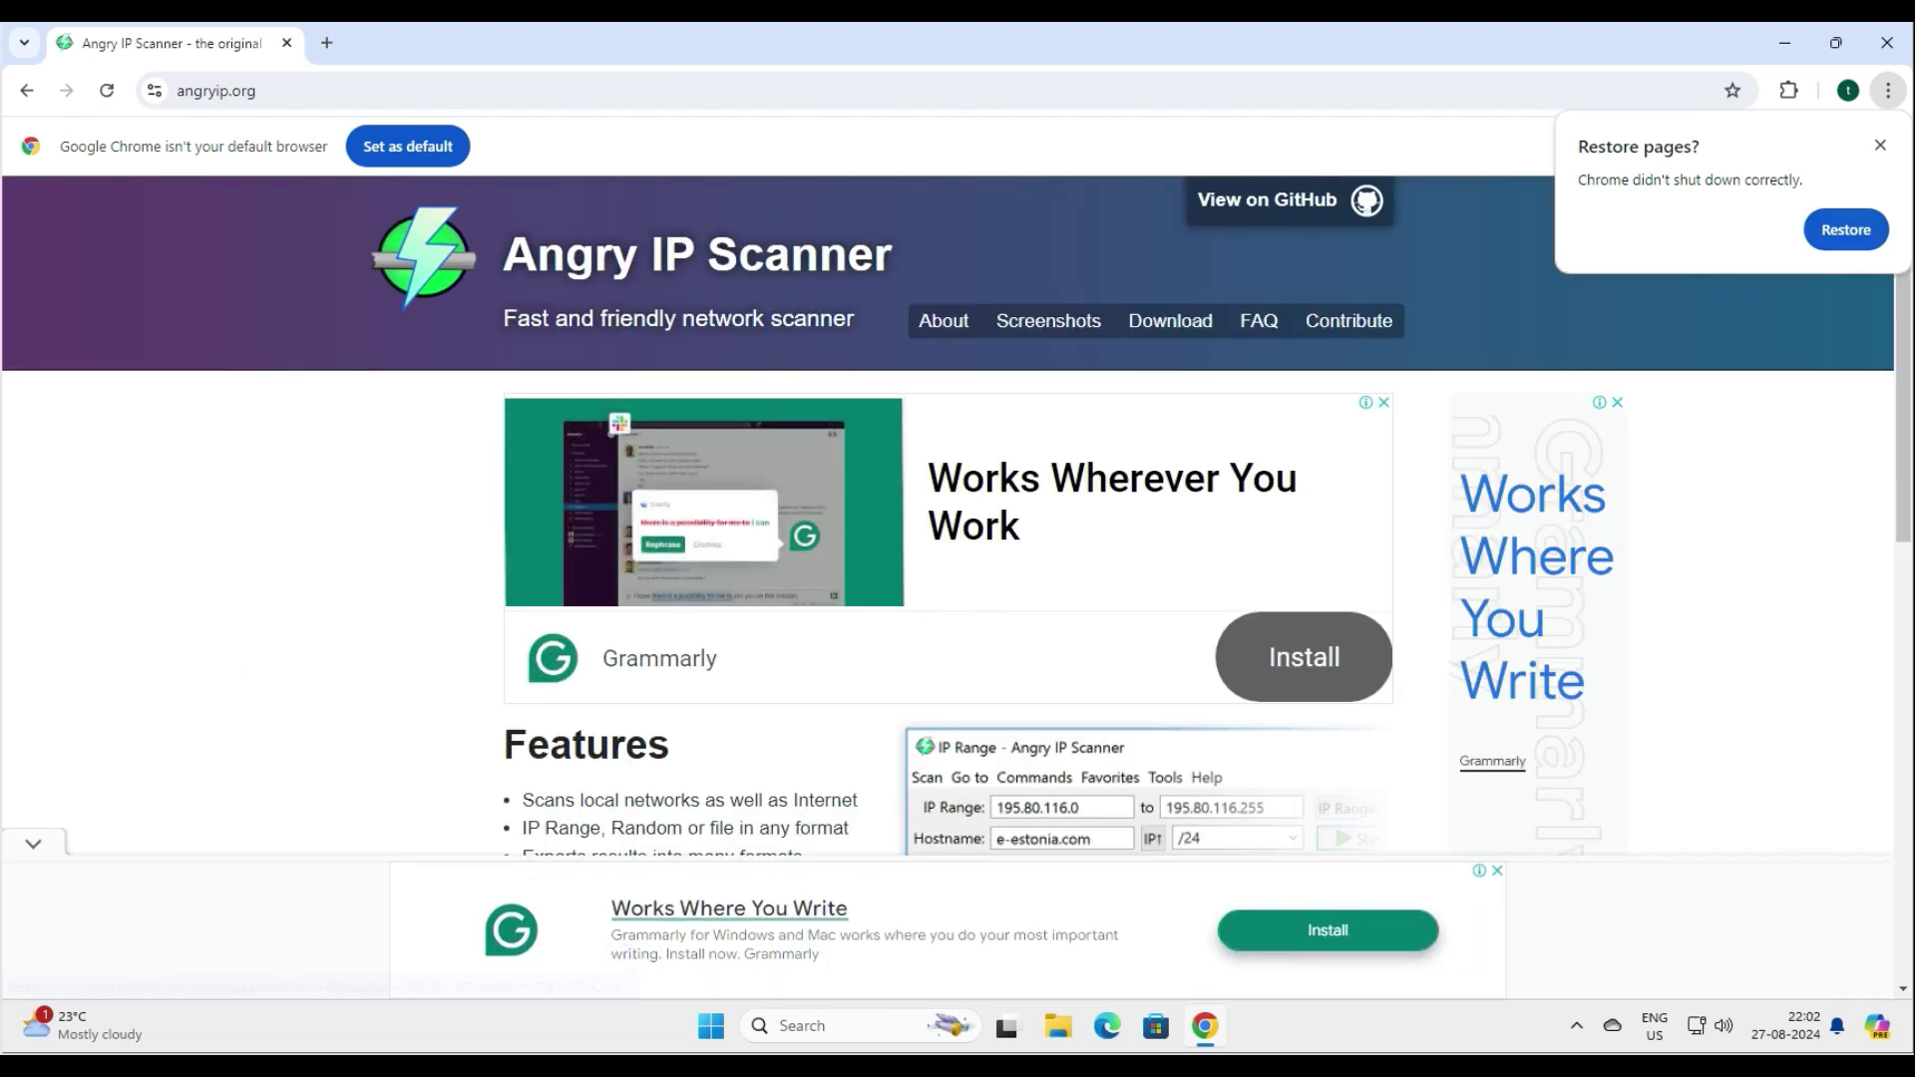
left_click(1880, 146)
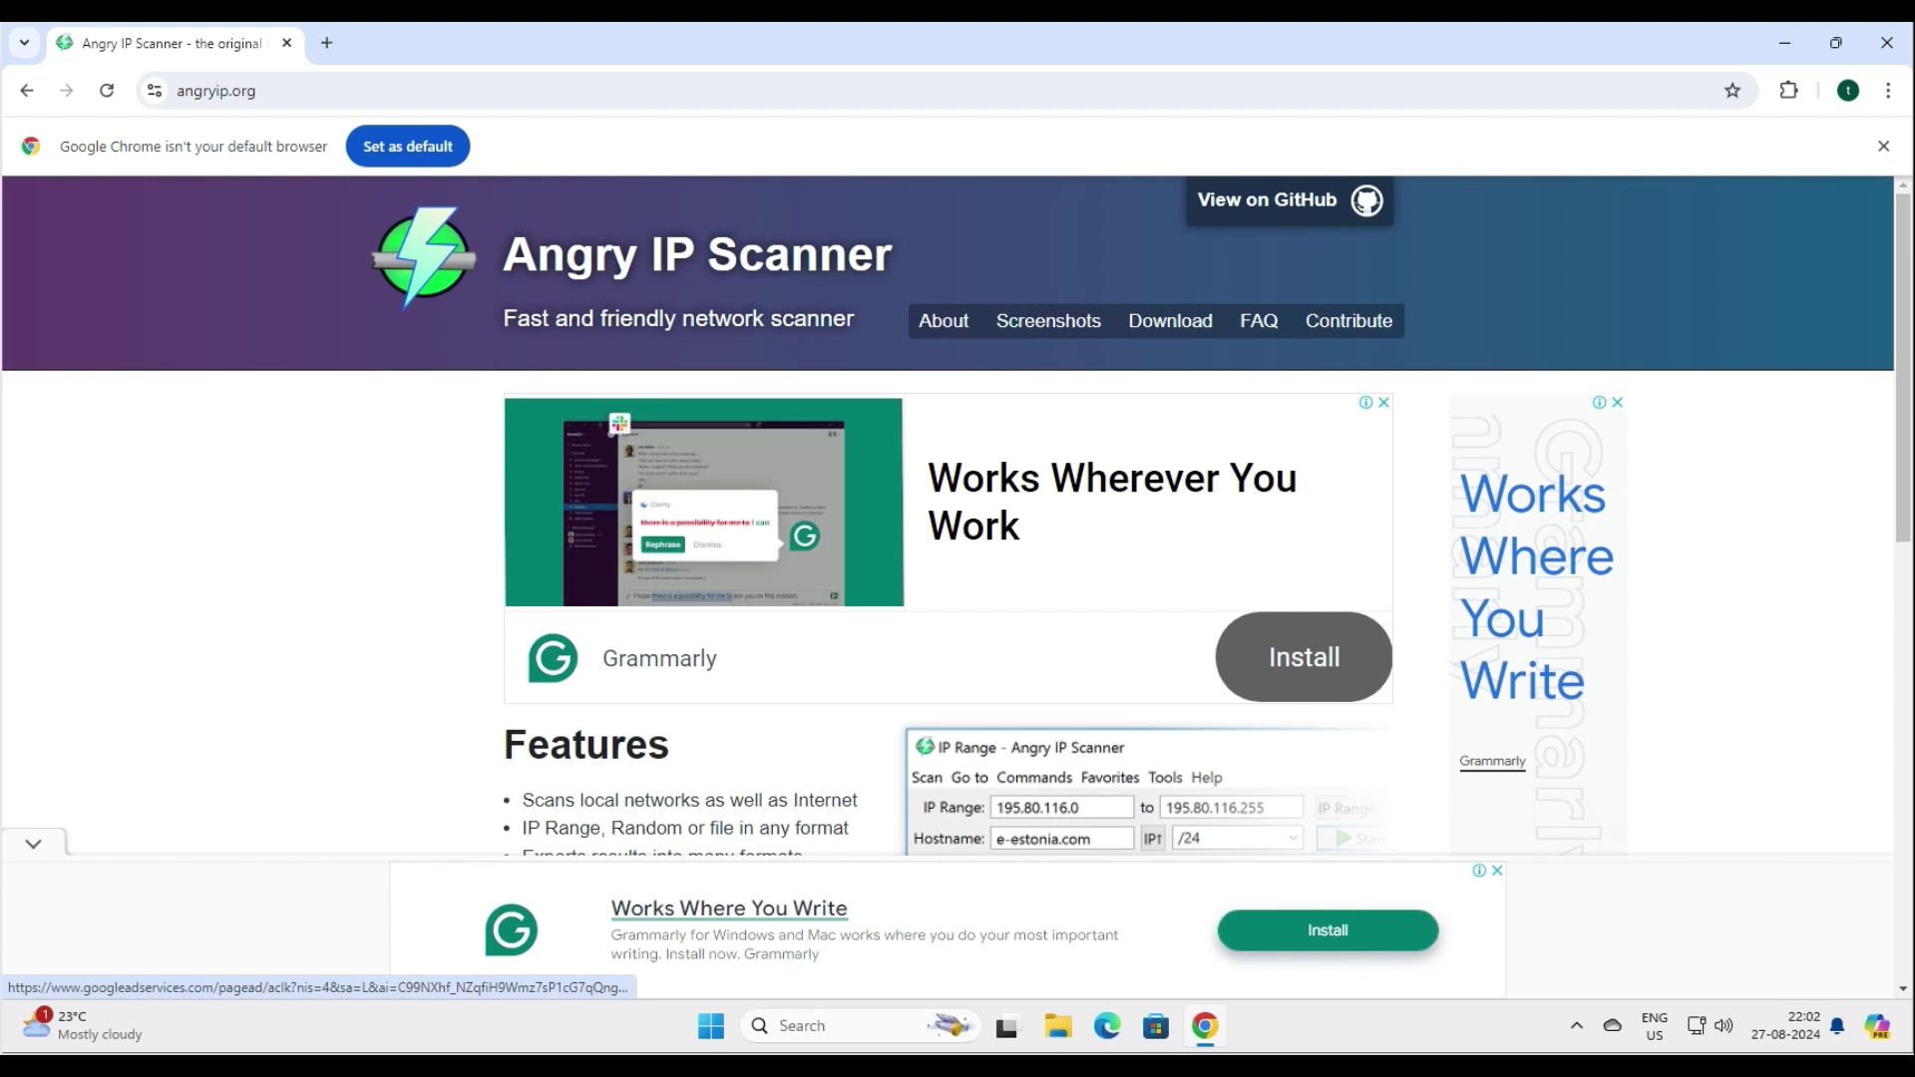
- Look through the Angry IP Scanner home page, including its features, description and latest news
scroll(1147, 549, "down", 3)
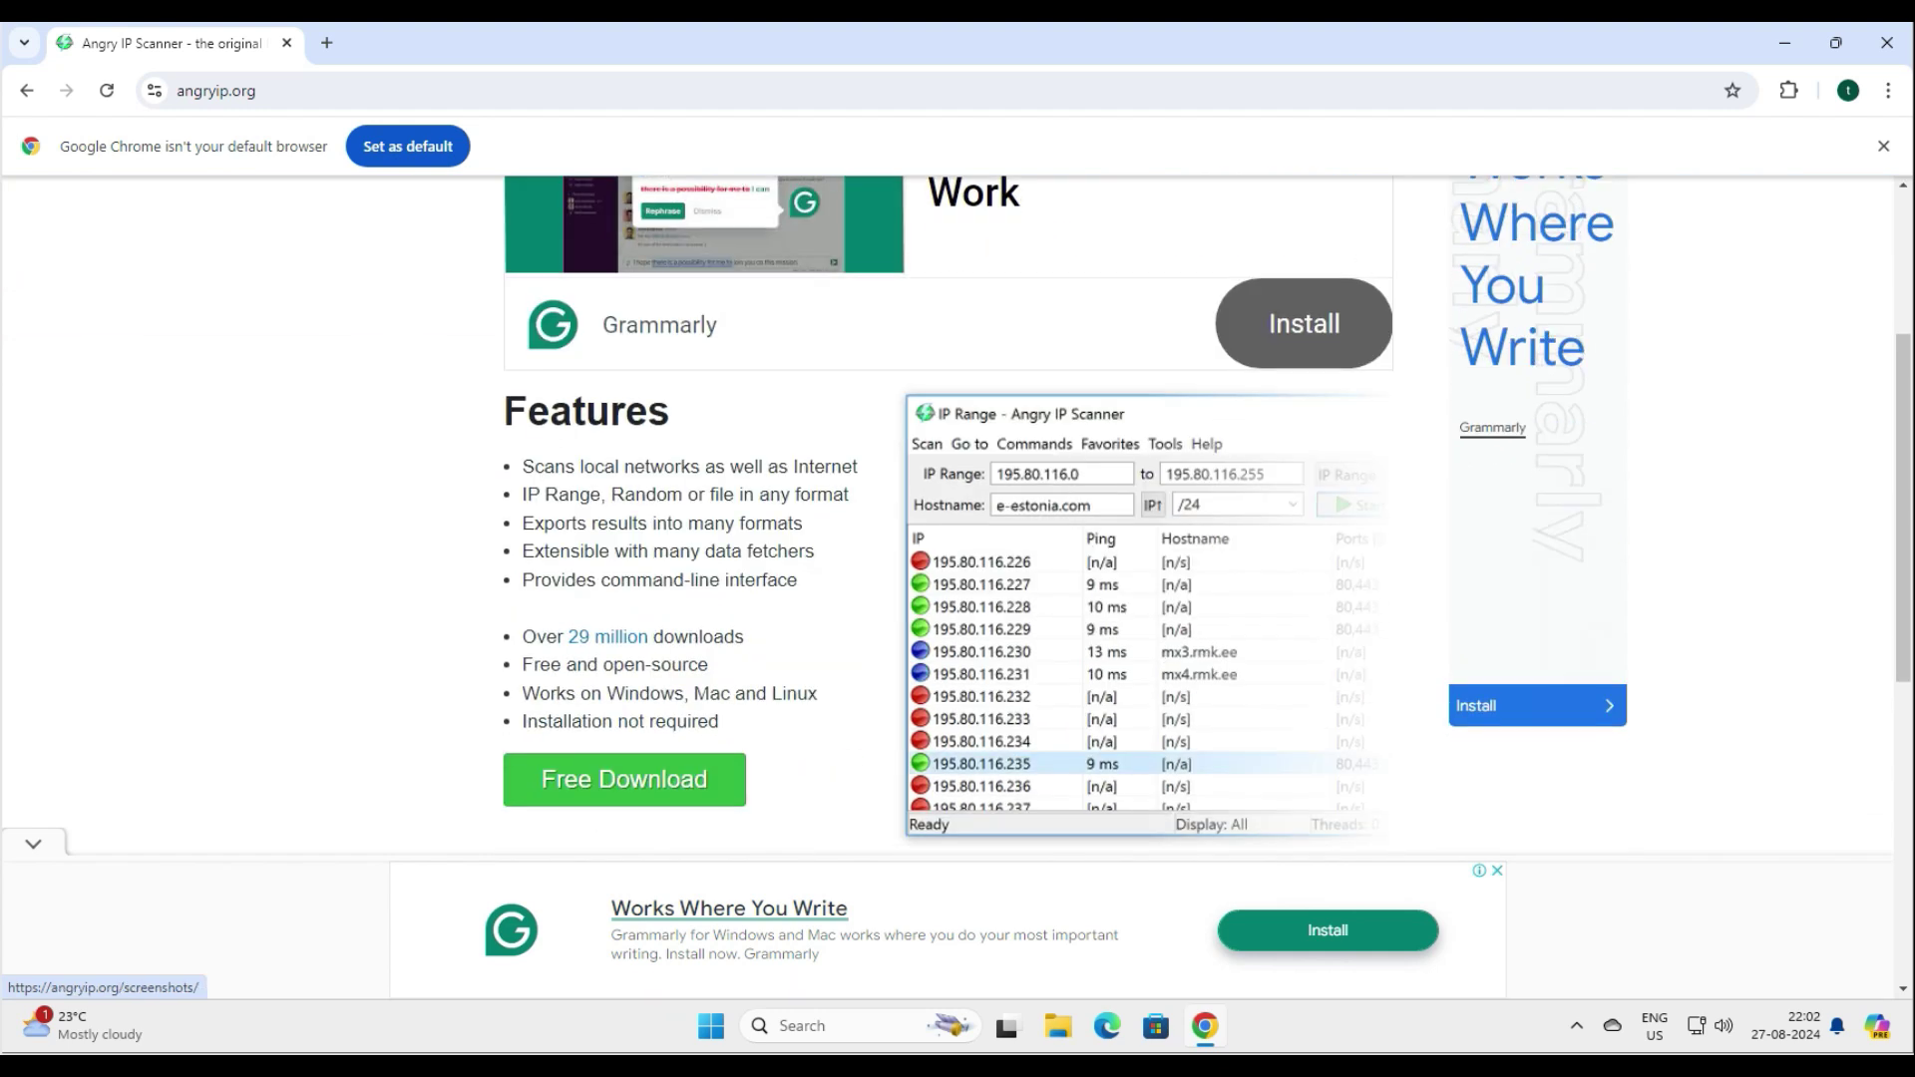
scroll(1147, 548, "up", 3)
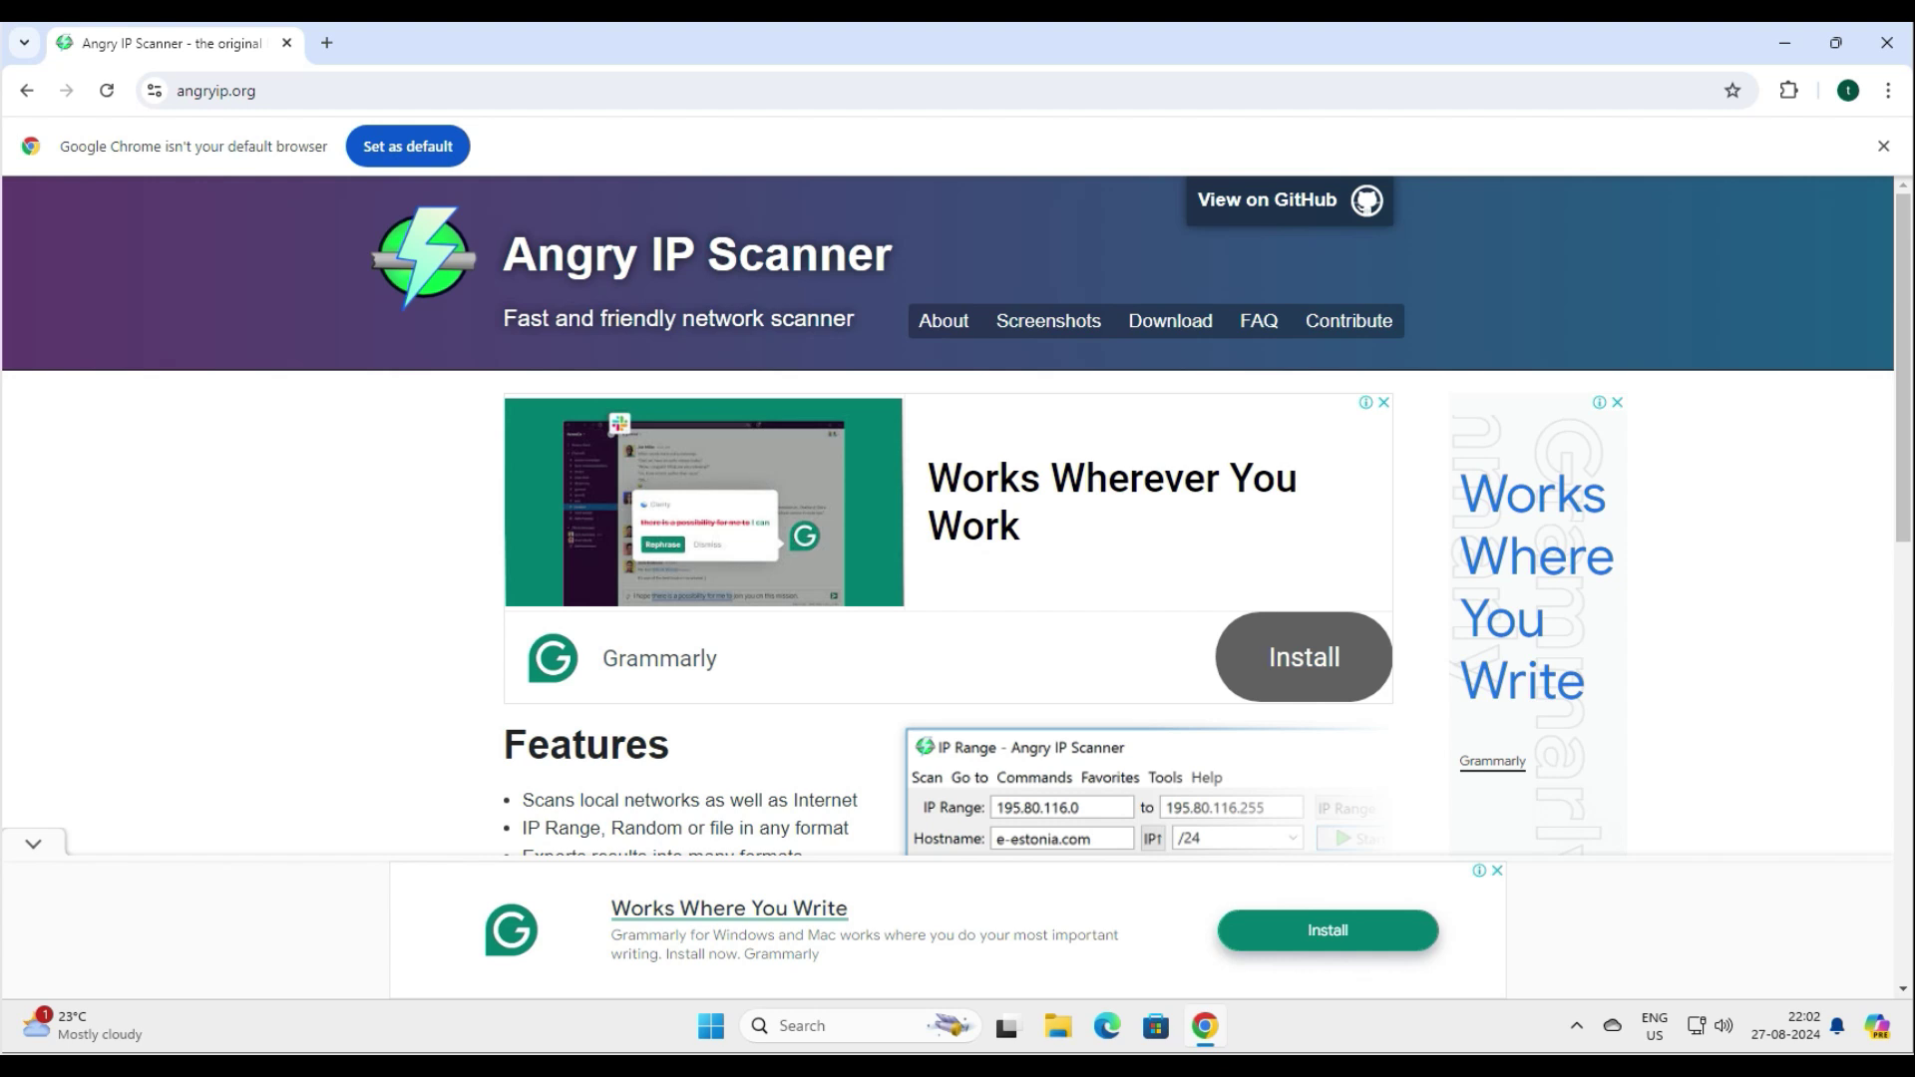
scroll(957, 515, "down", 2)
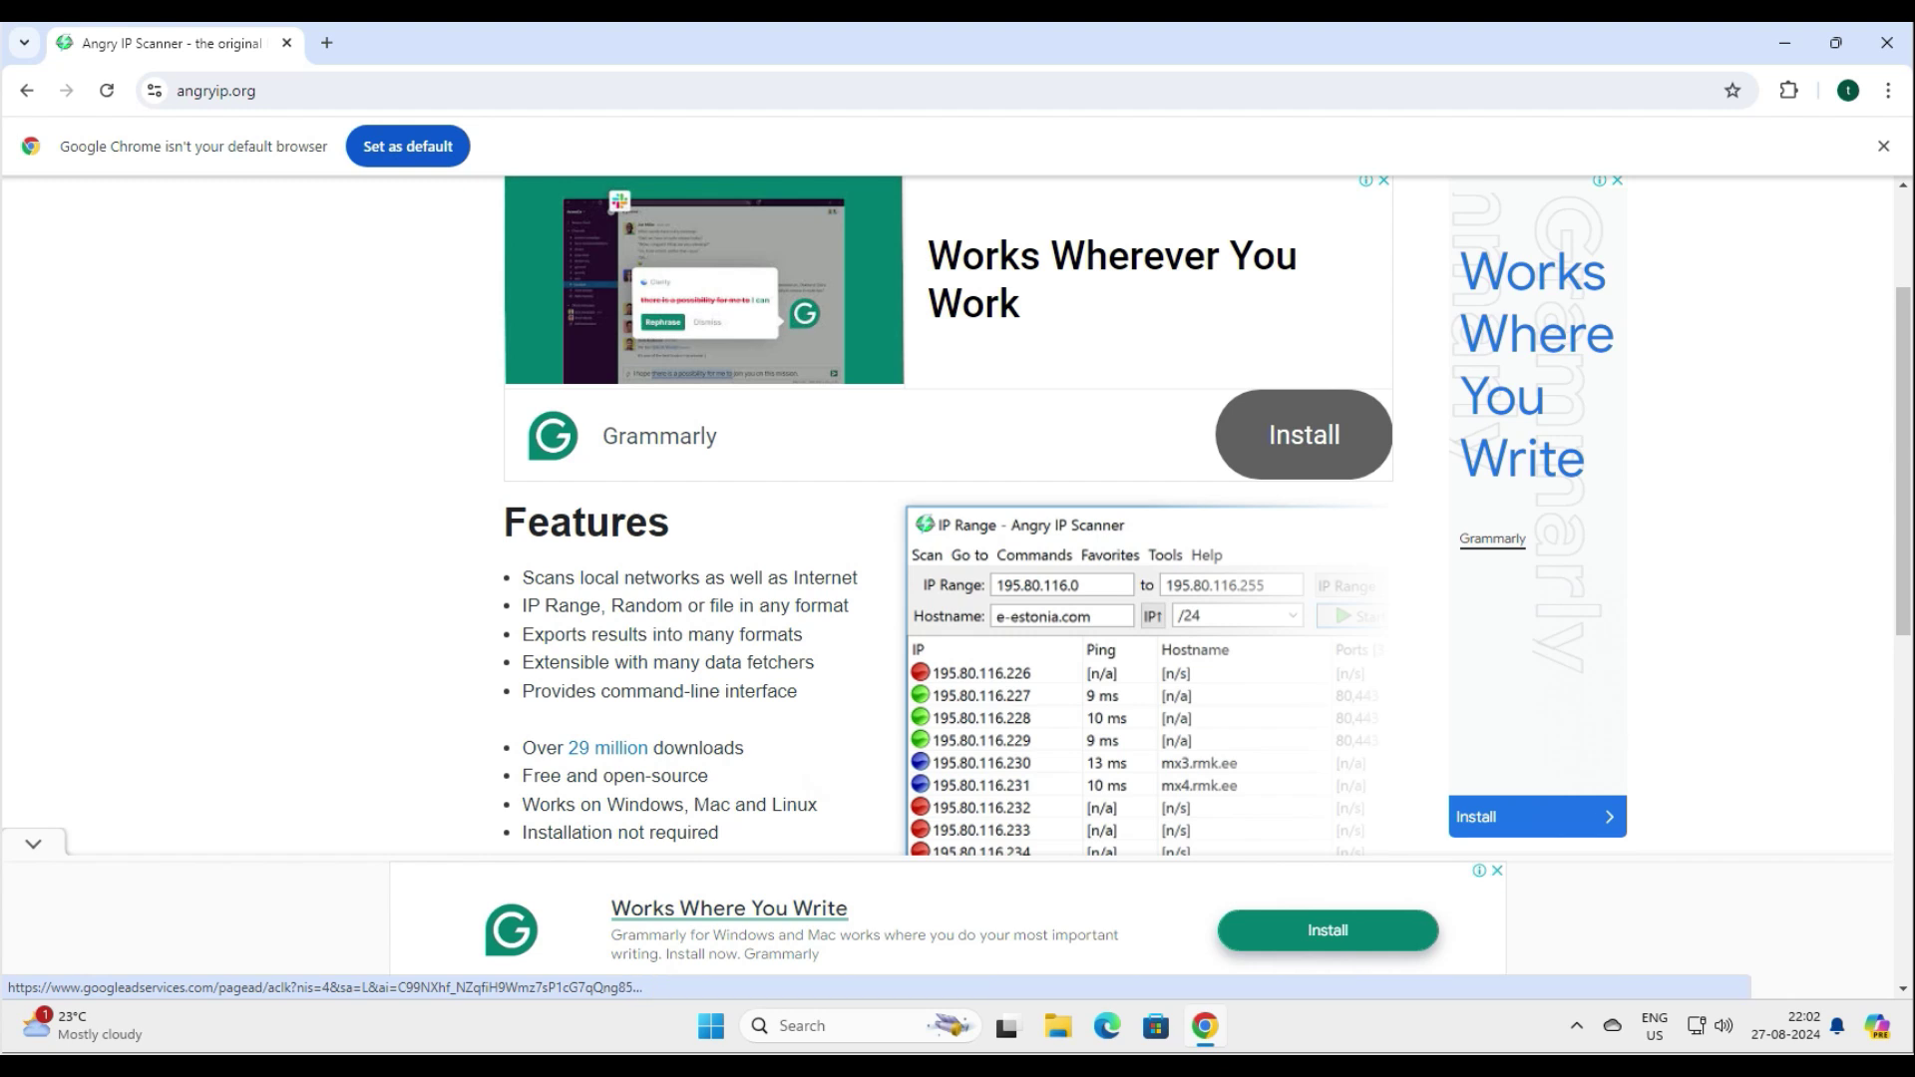
scroll(957, 515, "down", 2)
scroll(958, 515, "down", 5)
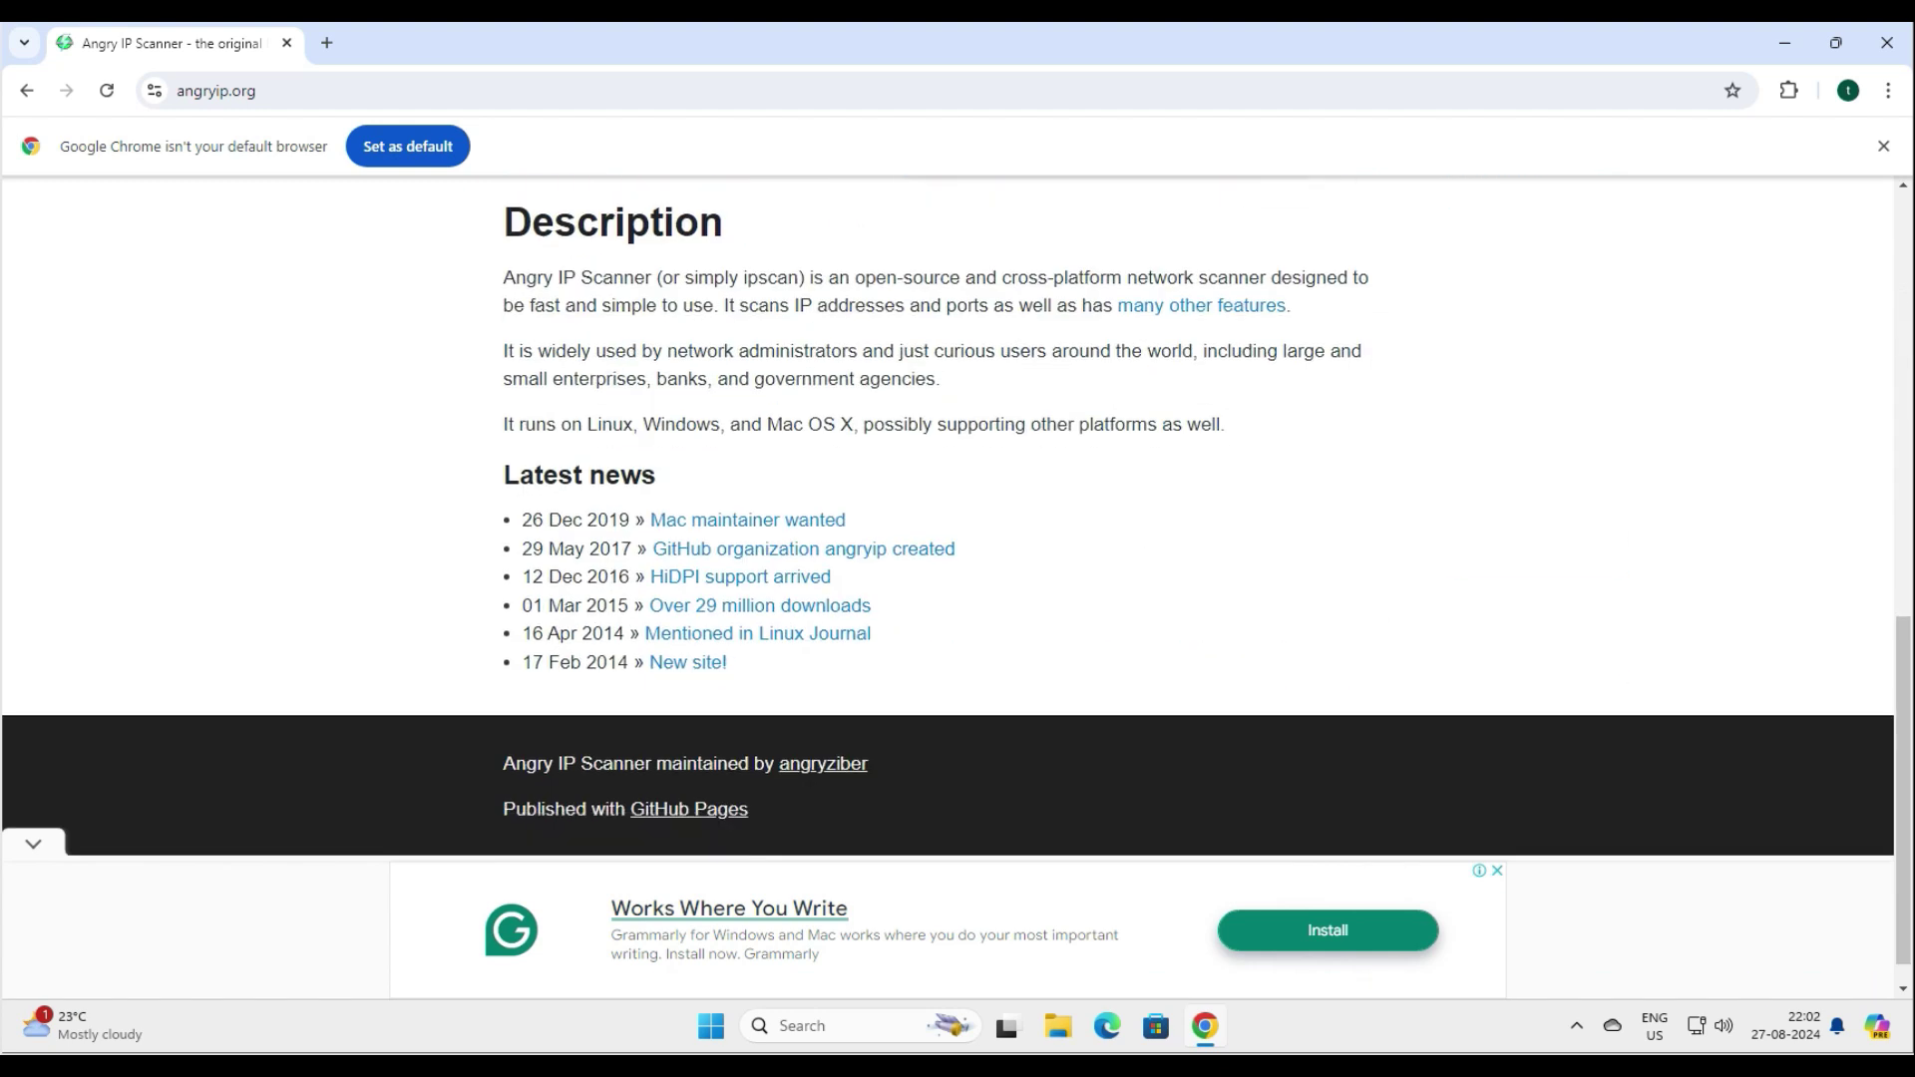
scroll(957, 515, "up", 9)
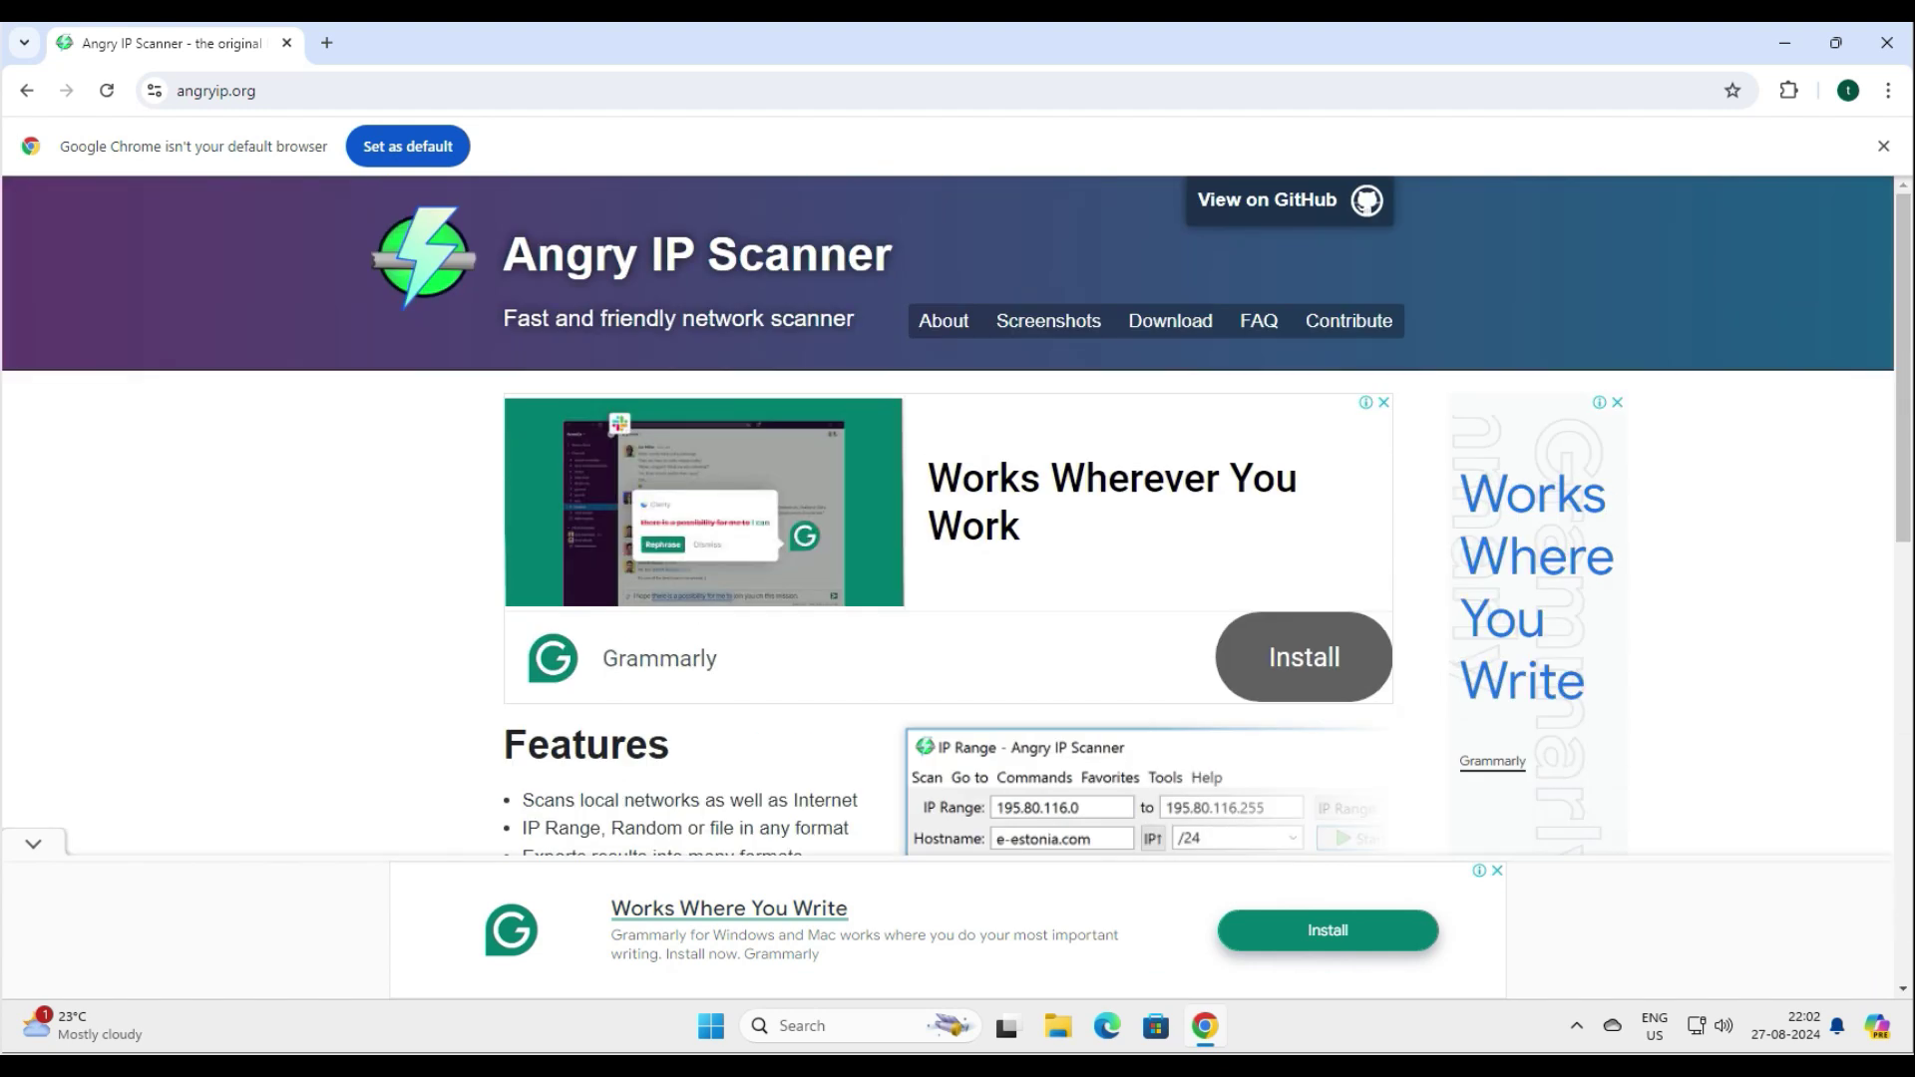
scroll(958, 515, "down", 5)
scroll(957, 515, "up", 5)
- Go to the site's Download page, dismissing the full-page ad, and bring up the Windows section
left_click(1167, 316)
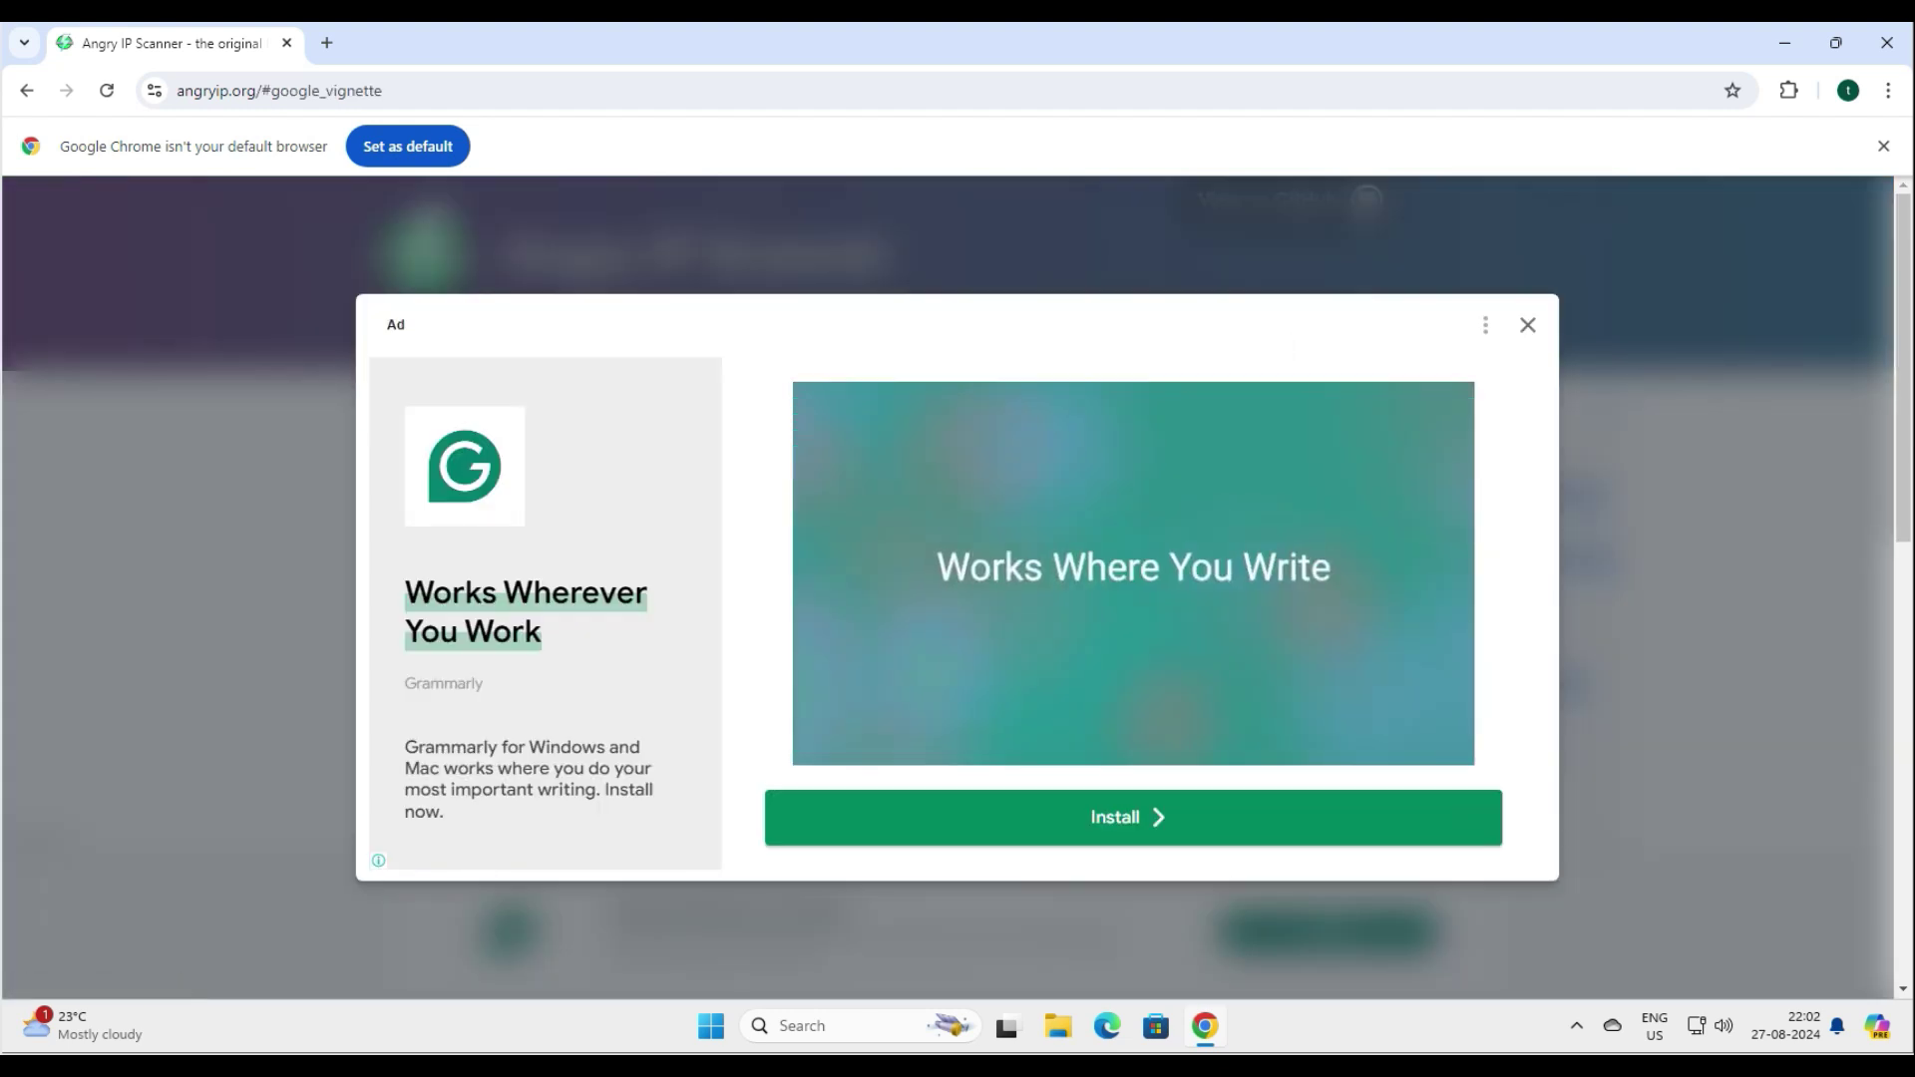
left_click(1526, 324)
scroll(958, 515, "down", 4)
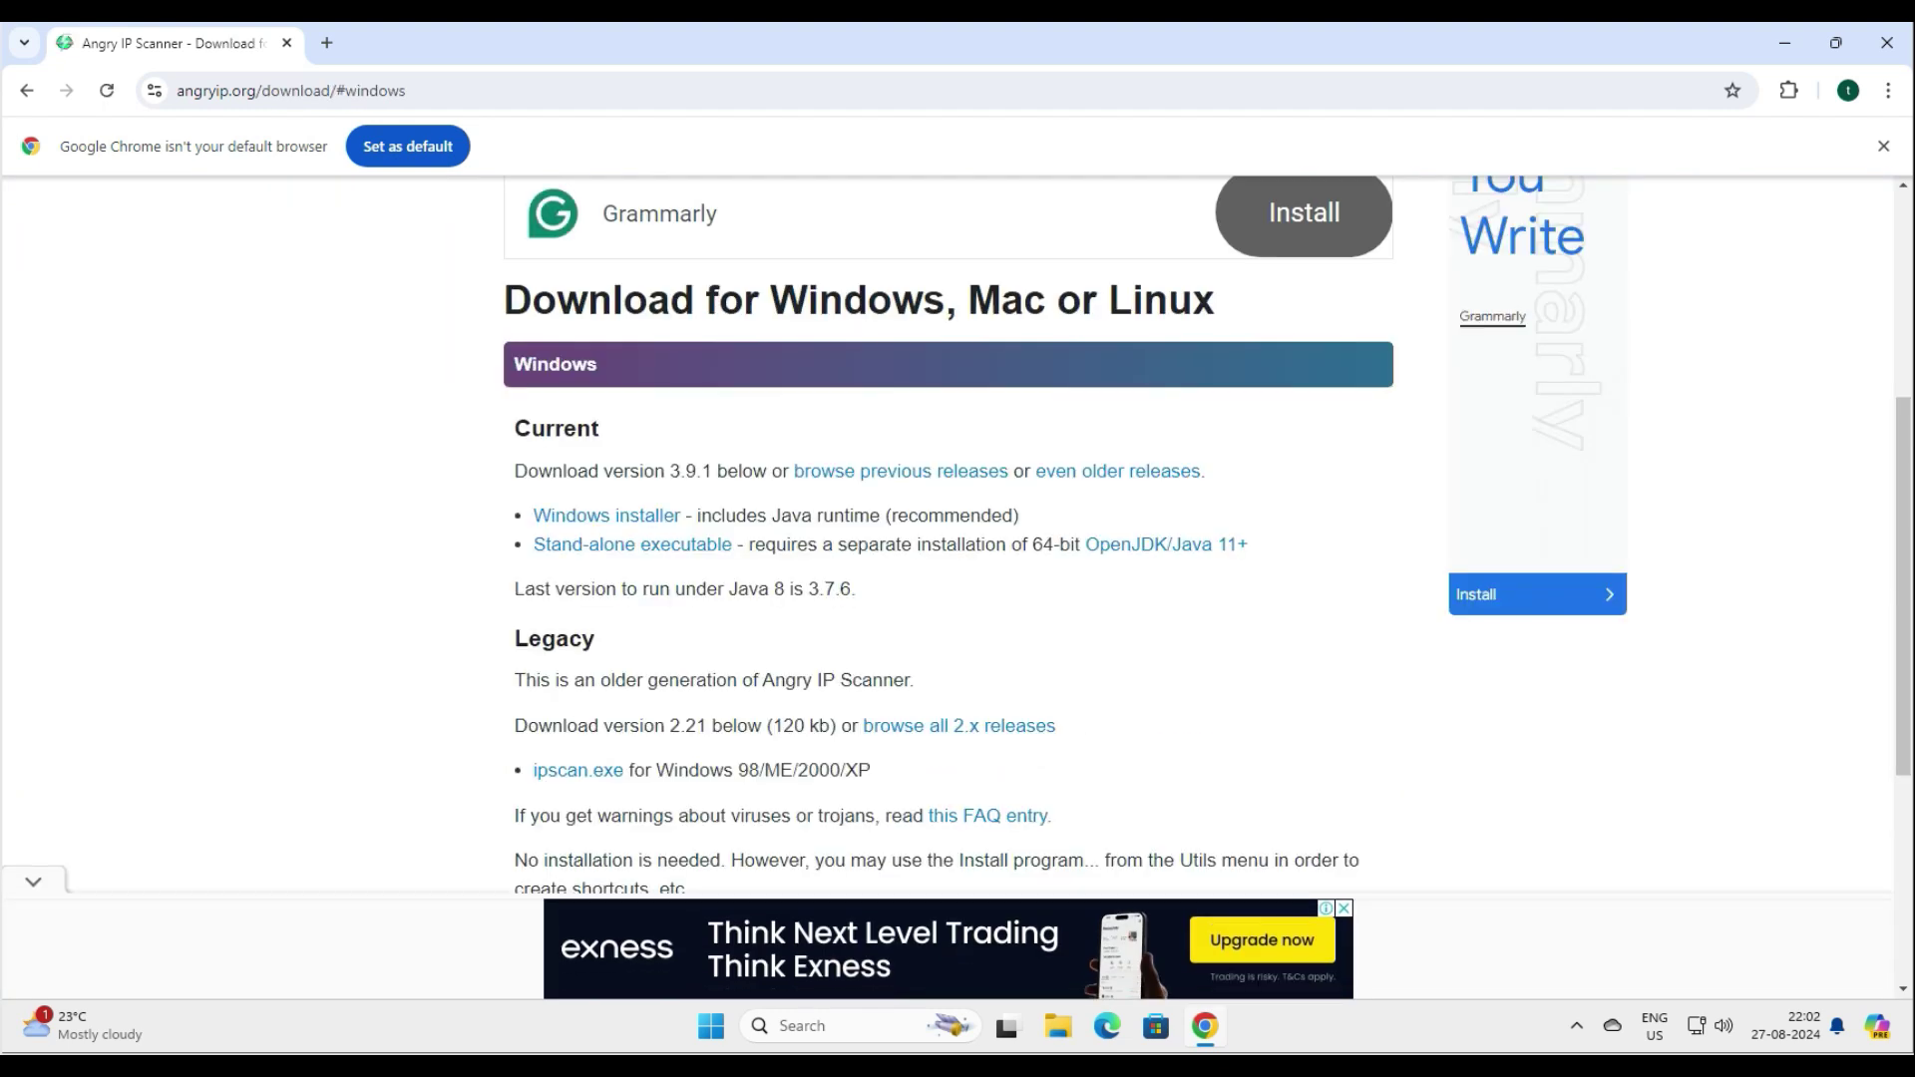
- Examine the current and legacy Windows downloads, noting the Java runtime remark and the Windows versions listed for ipscan.exe
left_click_drag(843, 515, 746, 516)
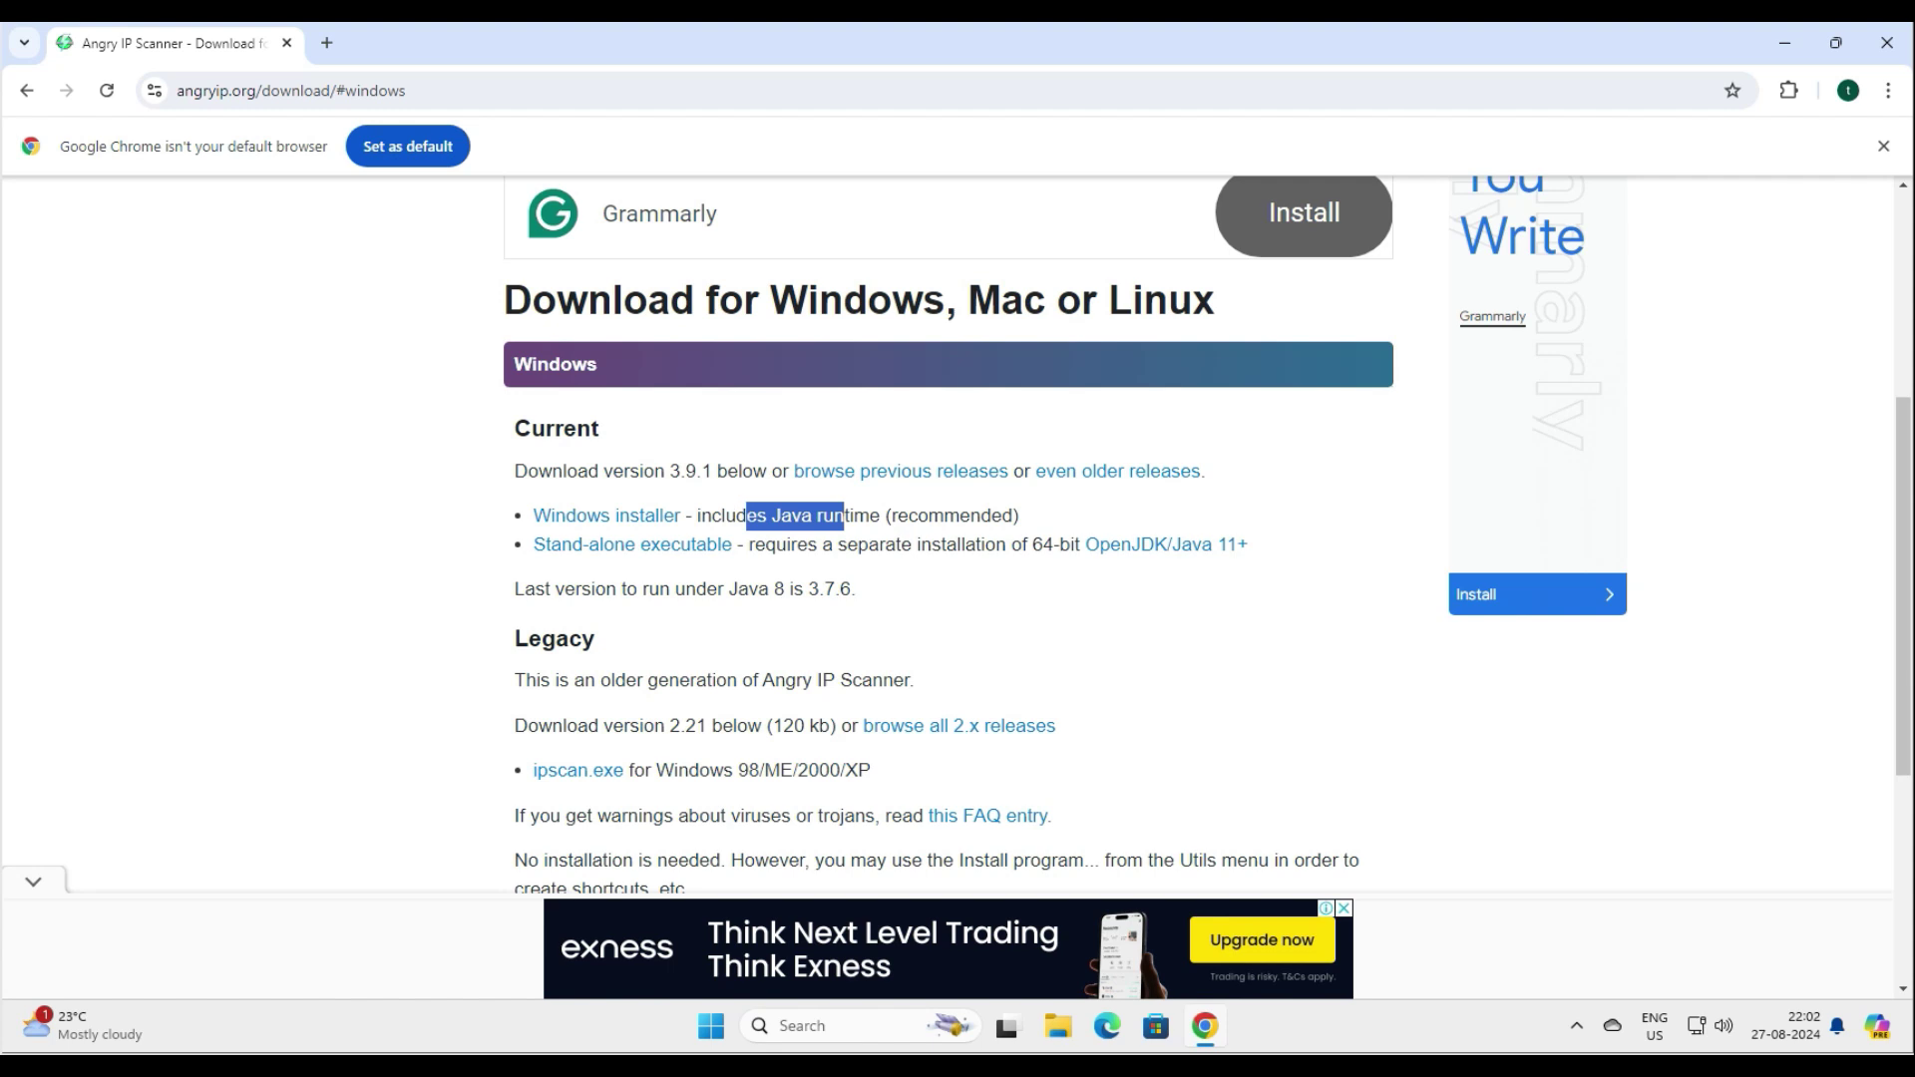
left_click_drag(1027, 515, 780, 516)
left_click(780, 516)
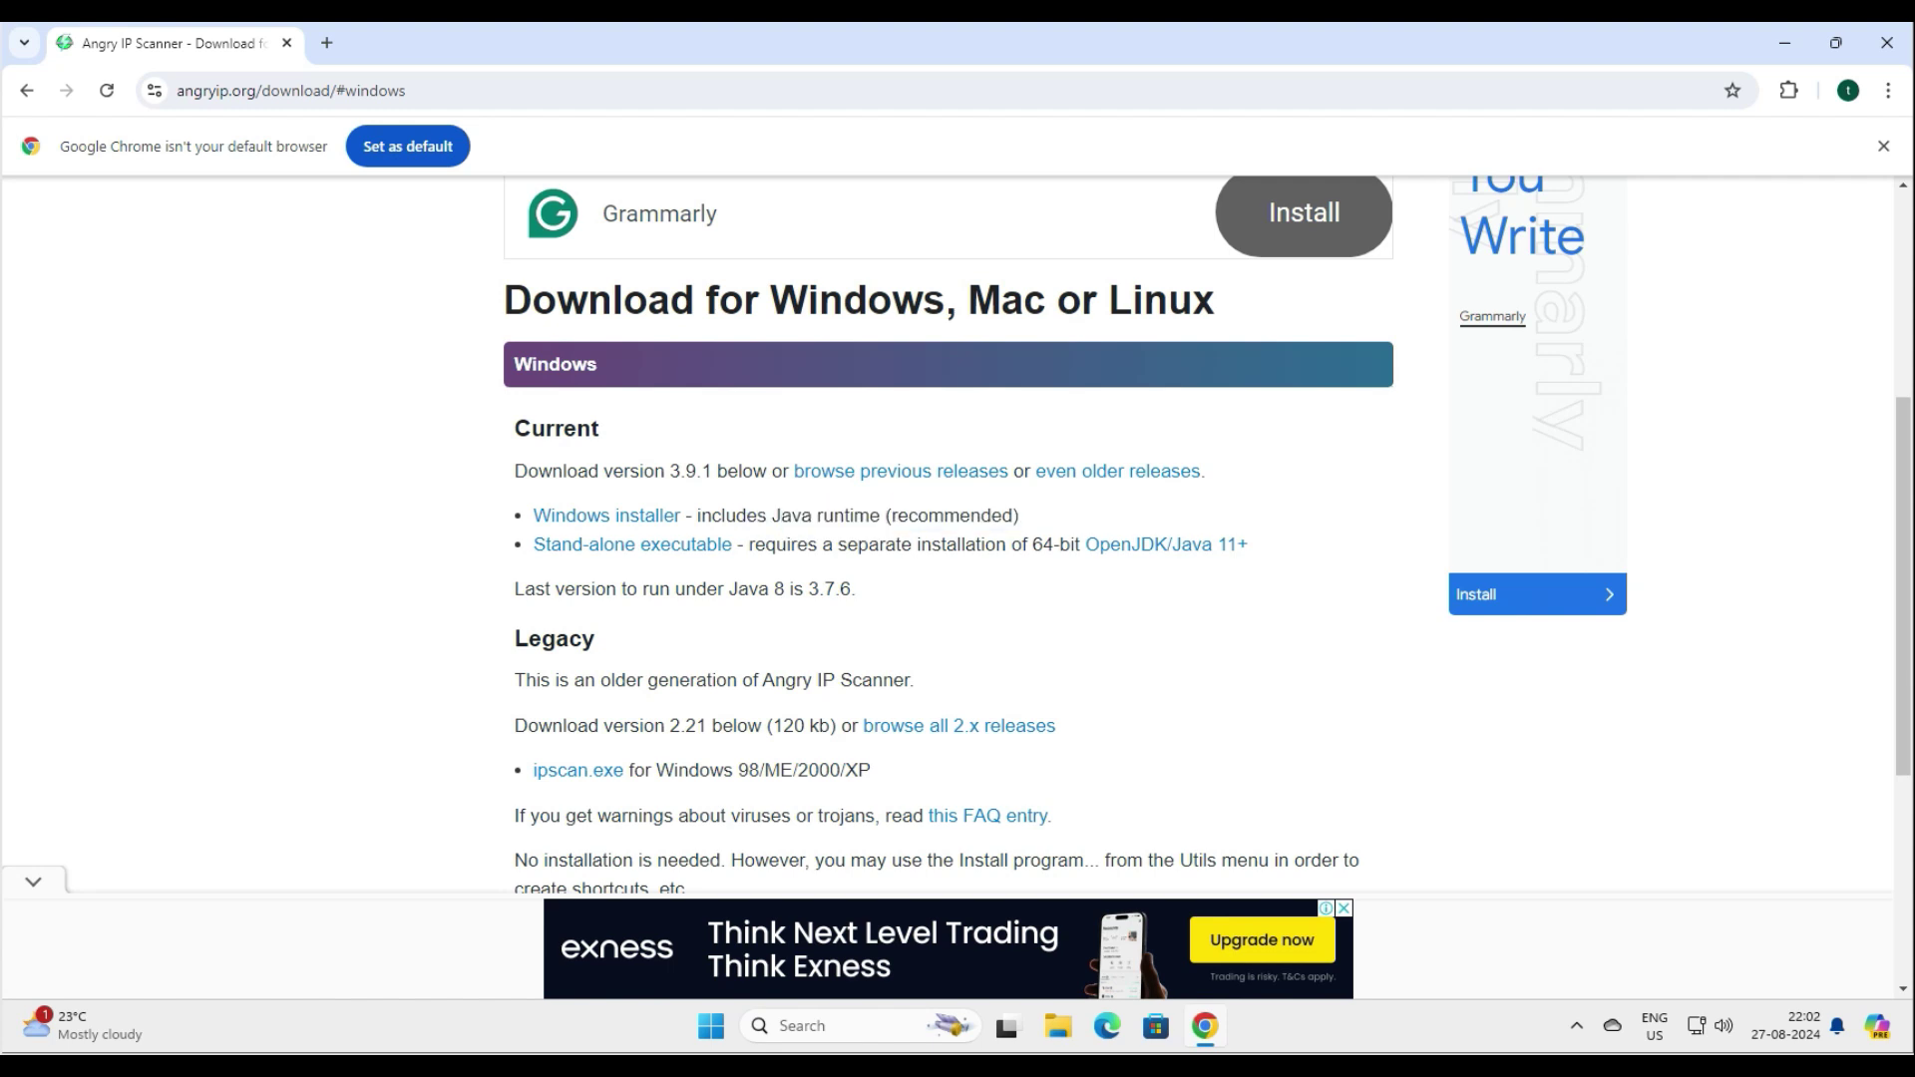
scroll(606, 515, "down", 2)
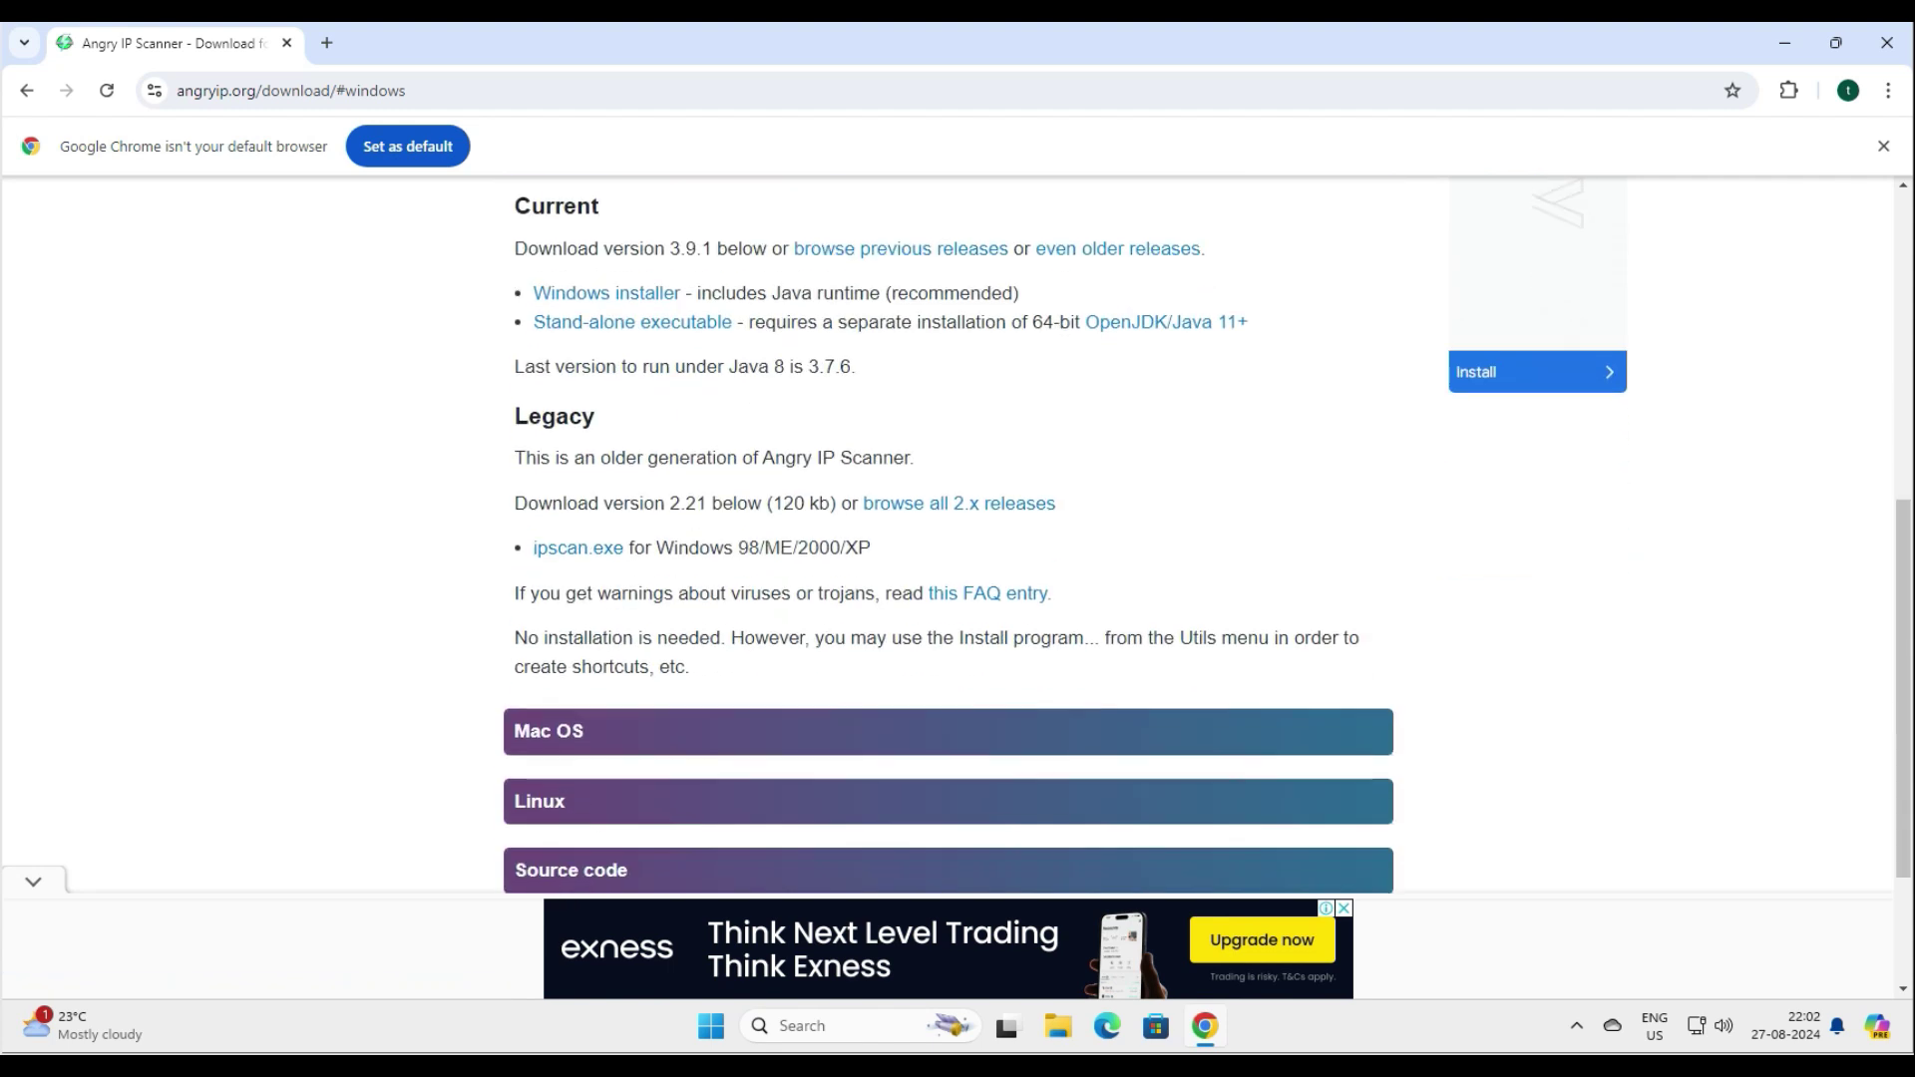
left_click_drag(595, 416, 515, 416)
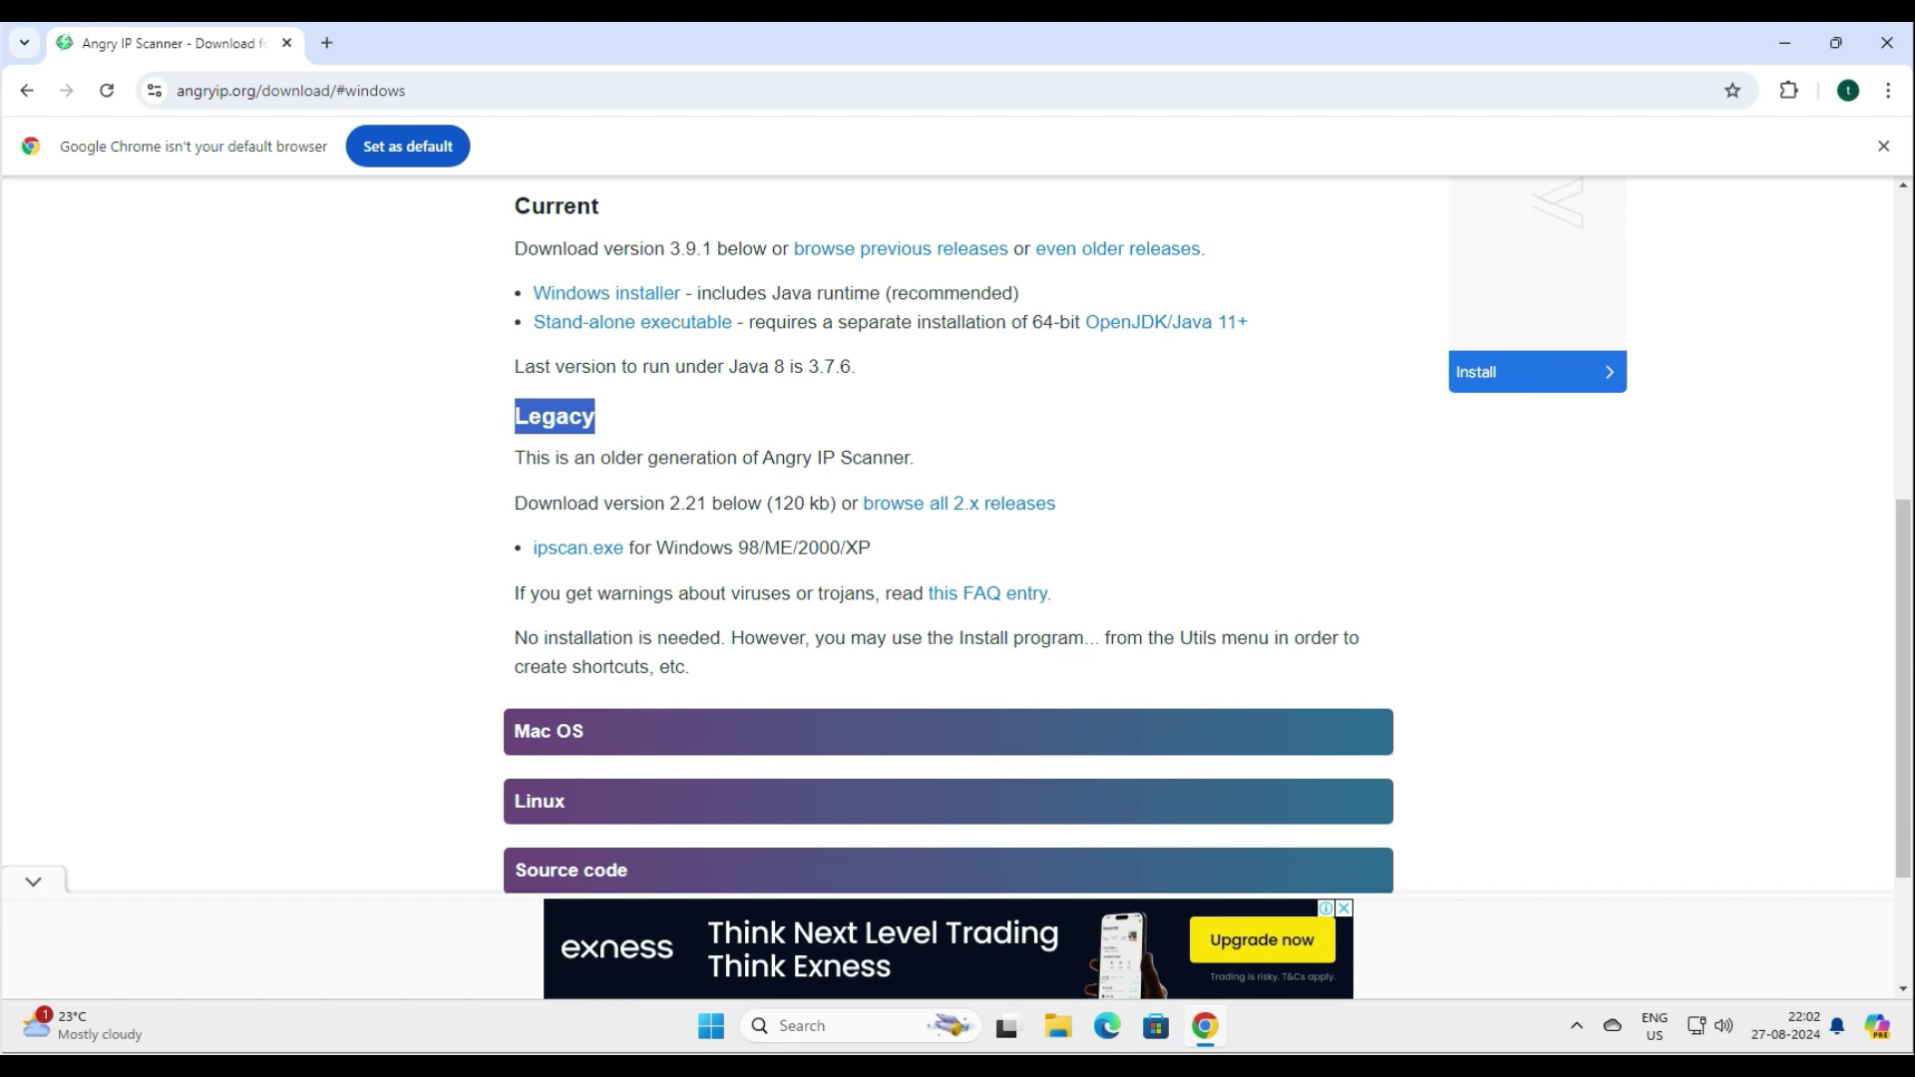
left_click_drag(871, 547, 656, 548)
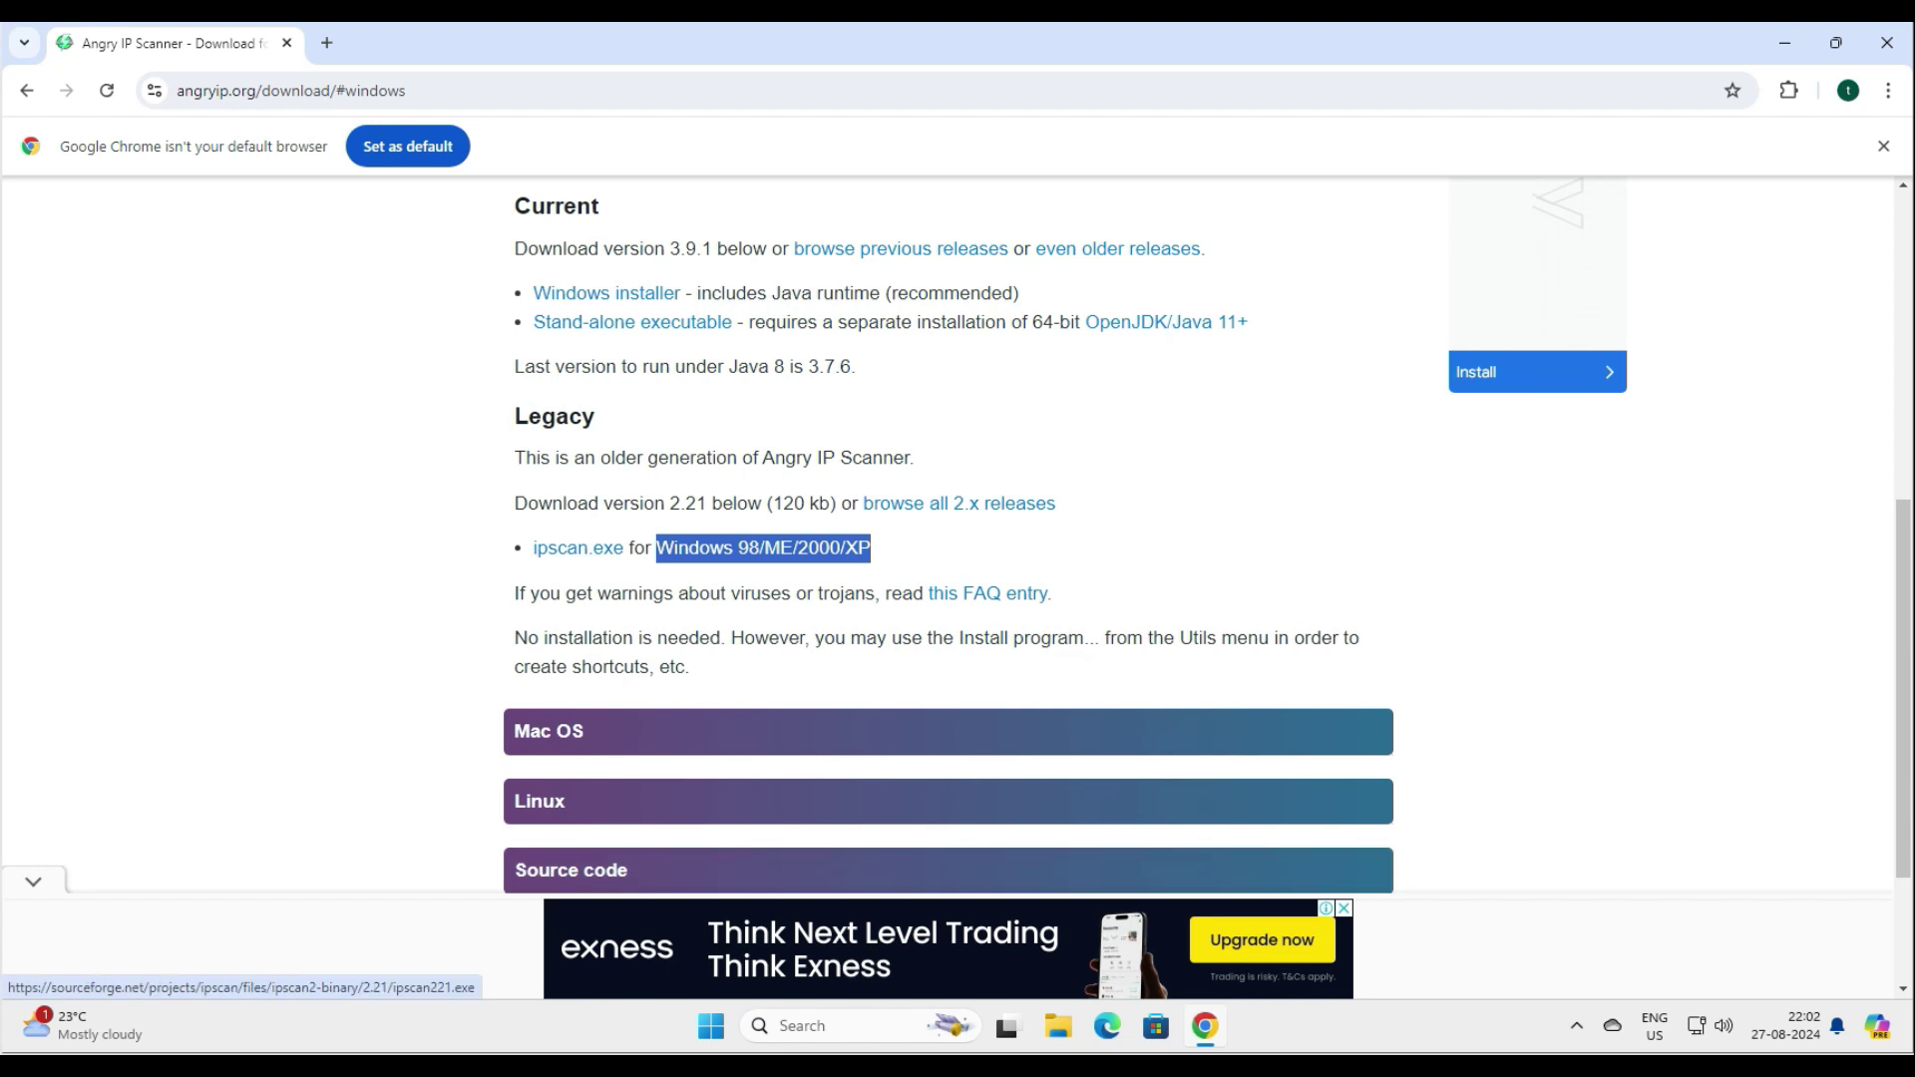
- Download the current Windows installer and the legacy ipscan.exe
scroll(598, 559, "up", 1)
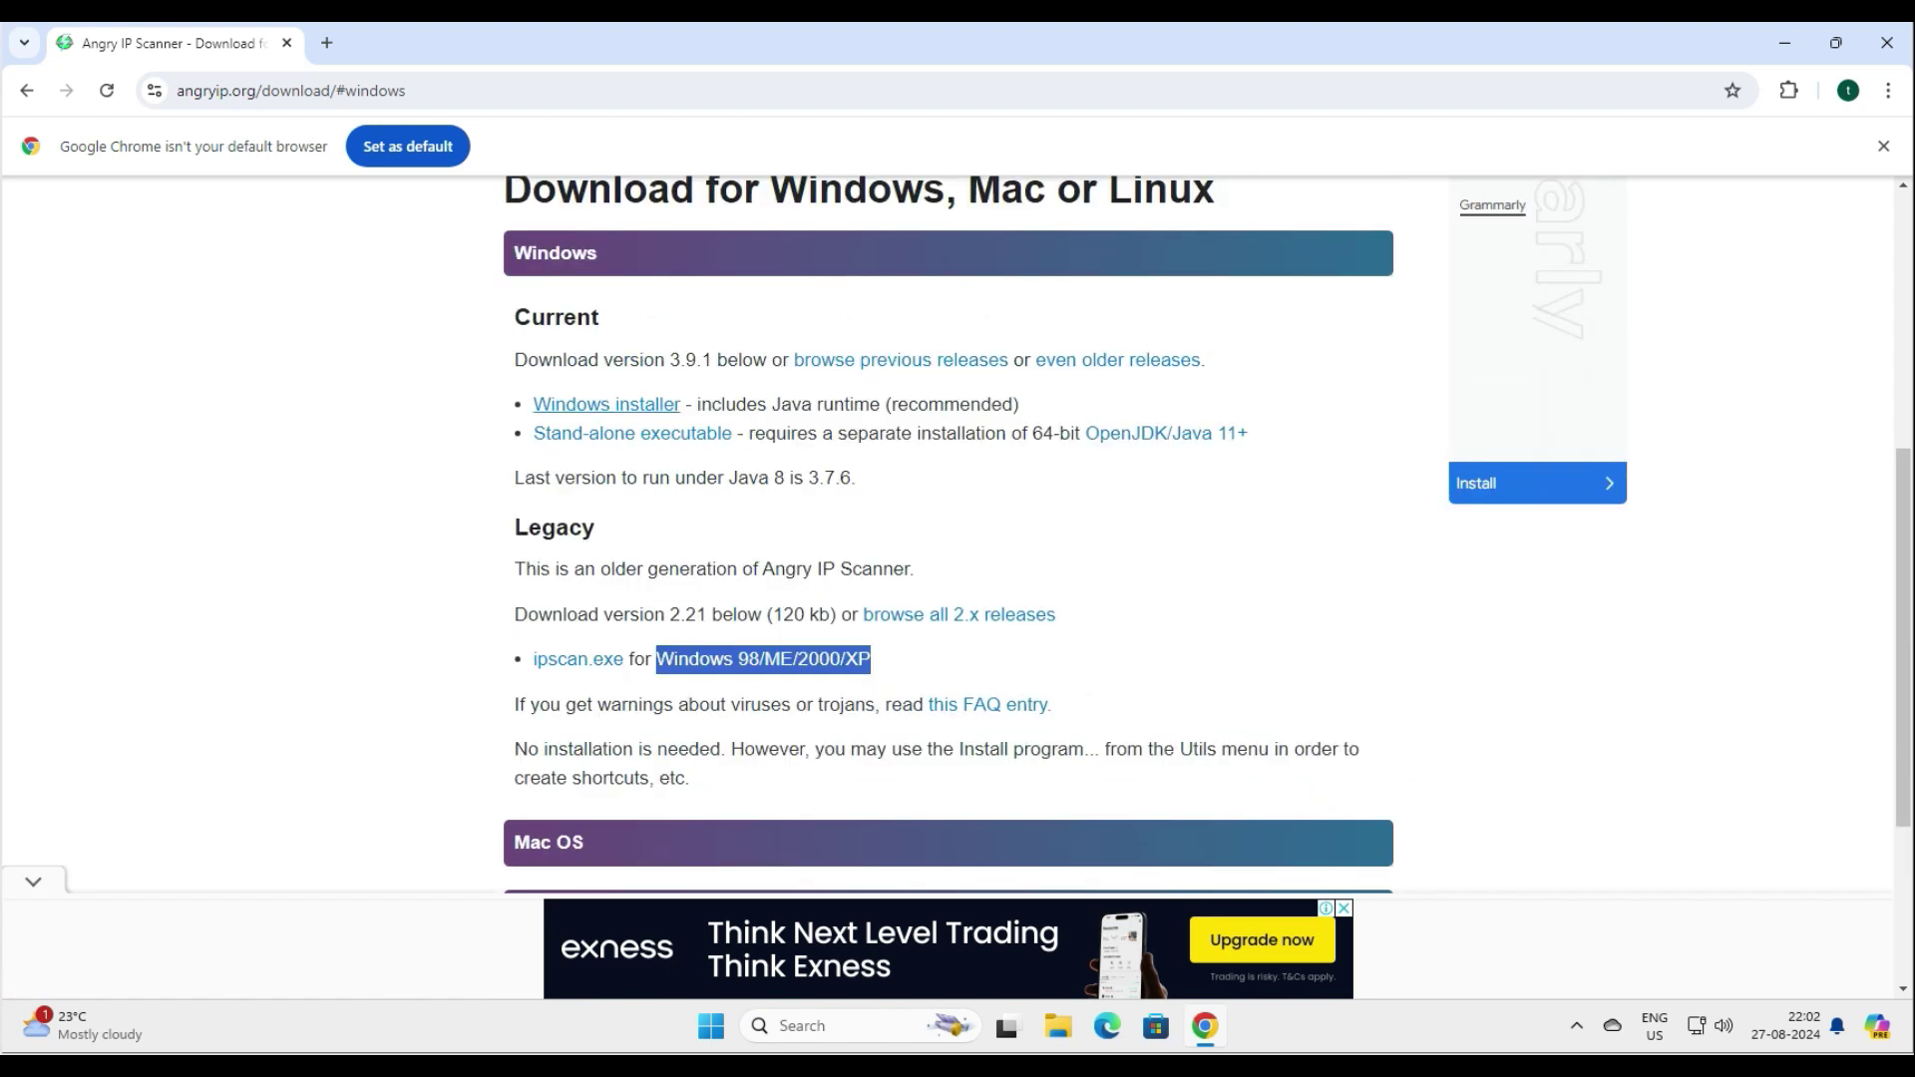
left_click(607, 404)
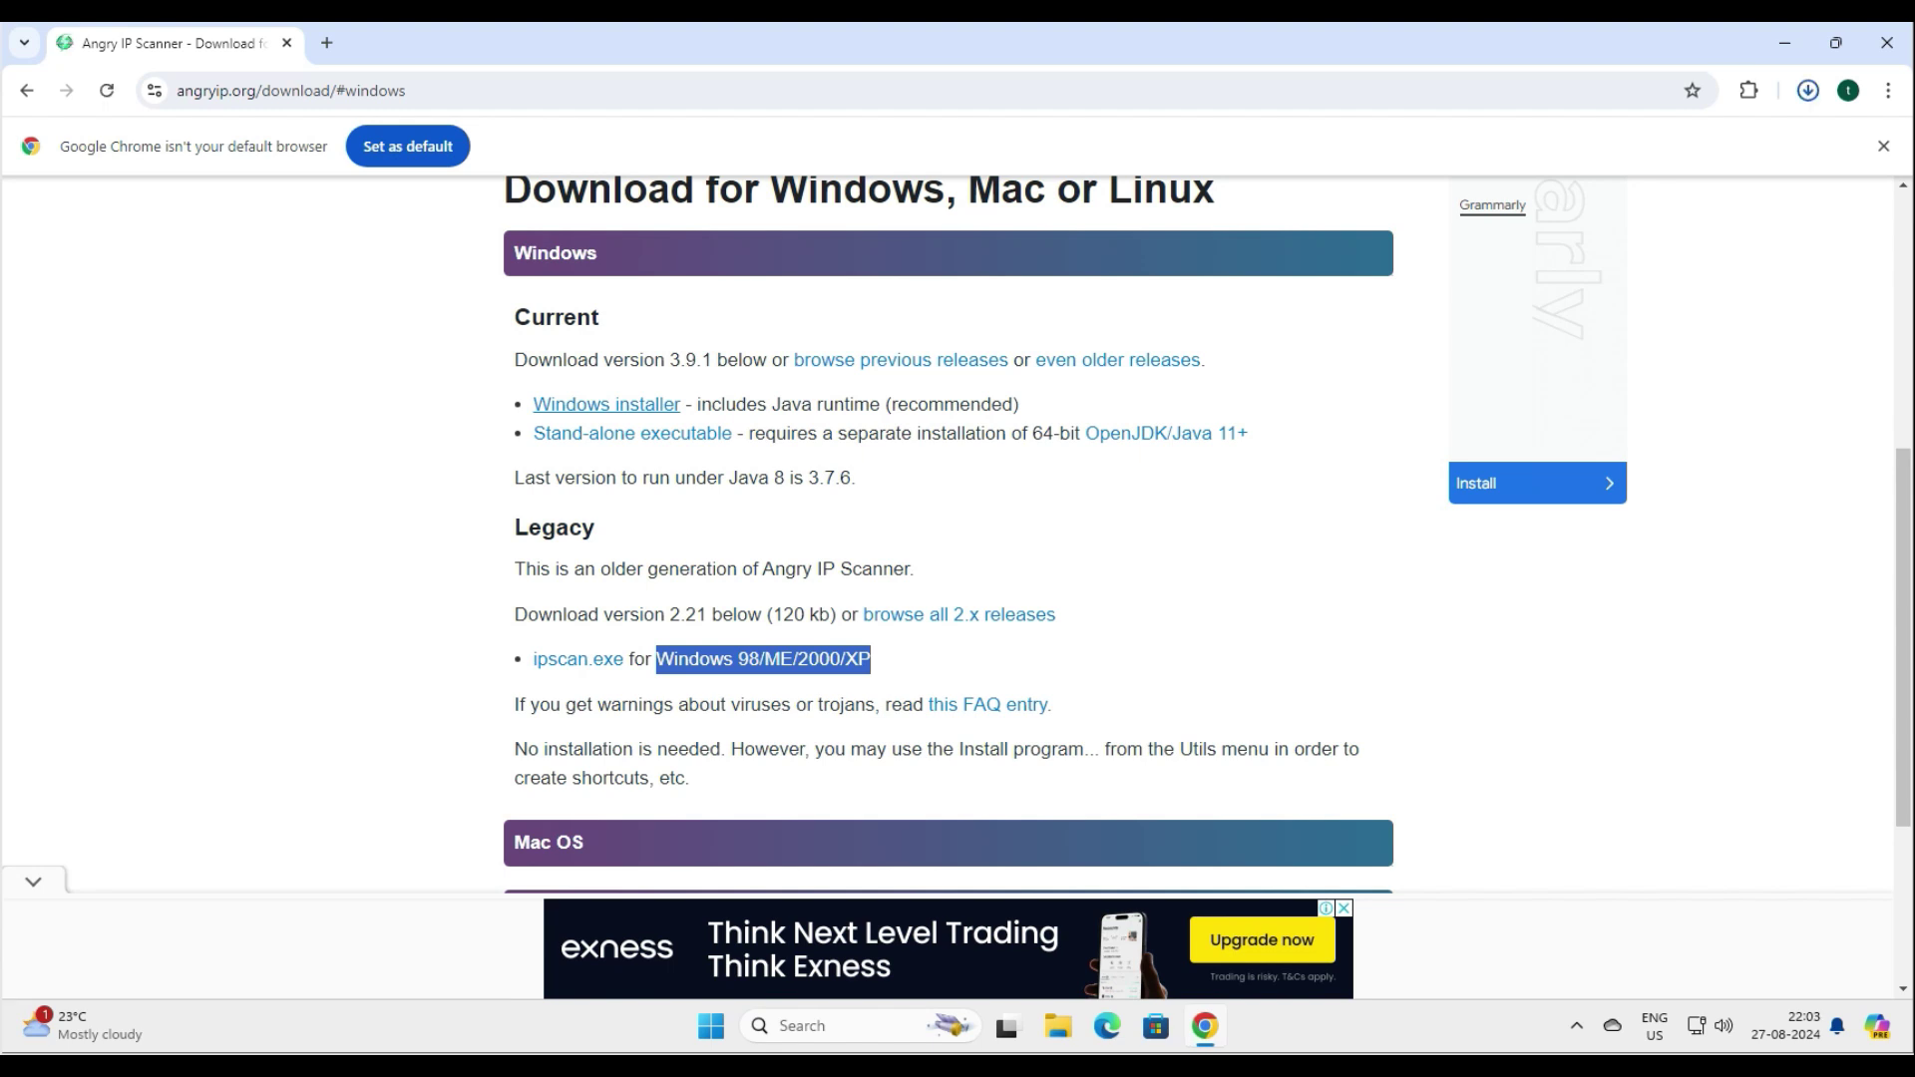
left_click(578, 659)
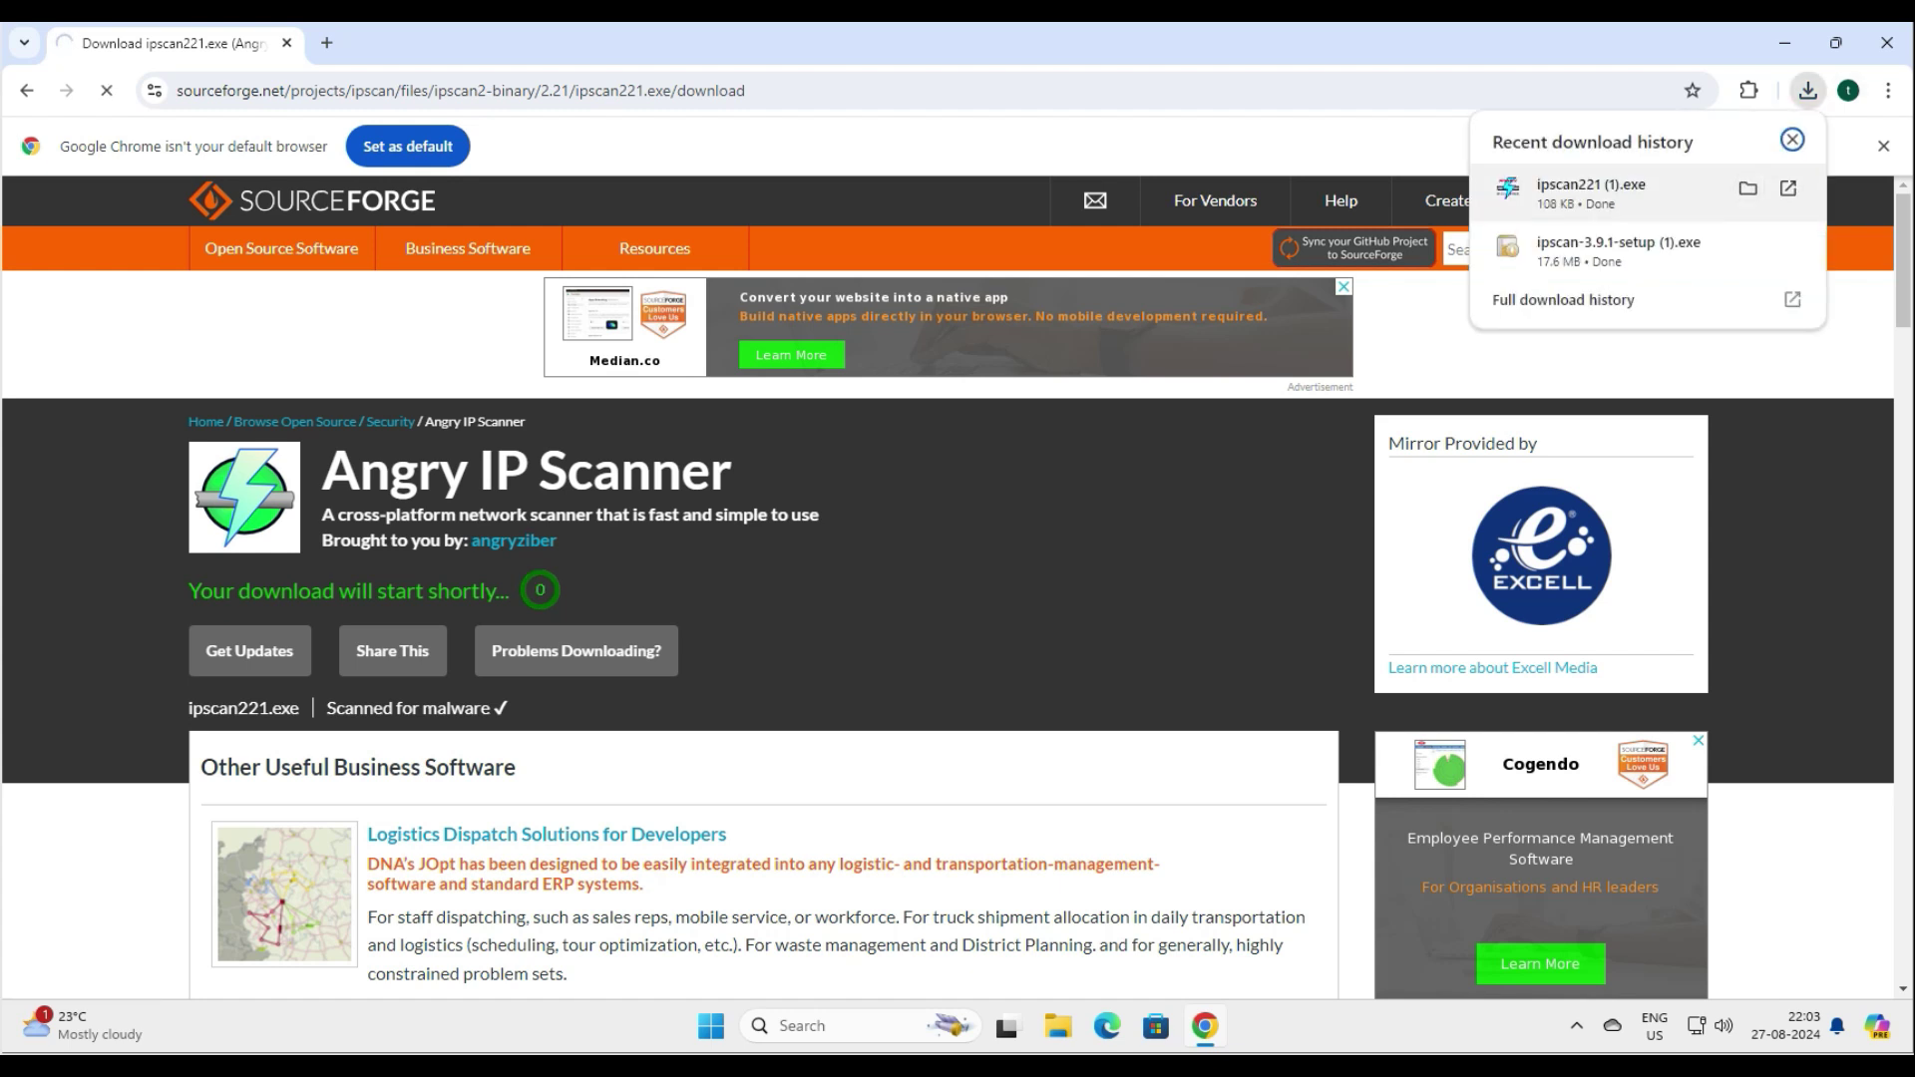
- Show the downloads in their folder and launch the ipscan-3.9.1-setup (1) installer, granting it permission to make changes
left_click(1747, 188)
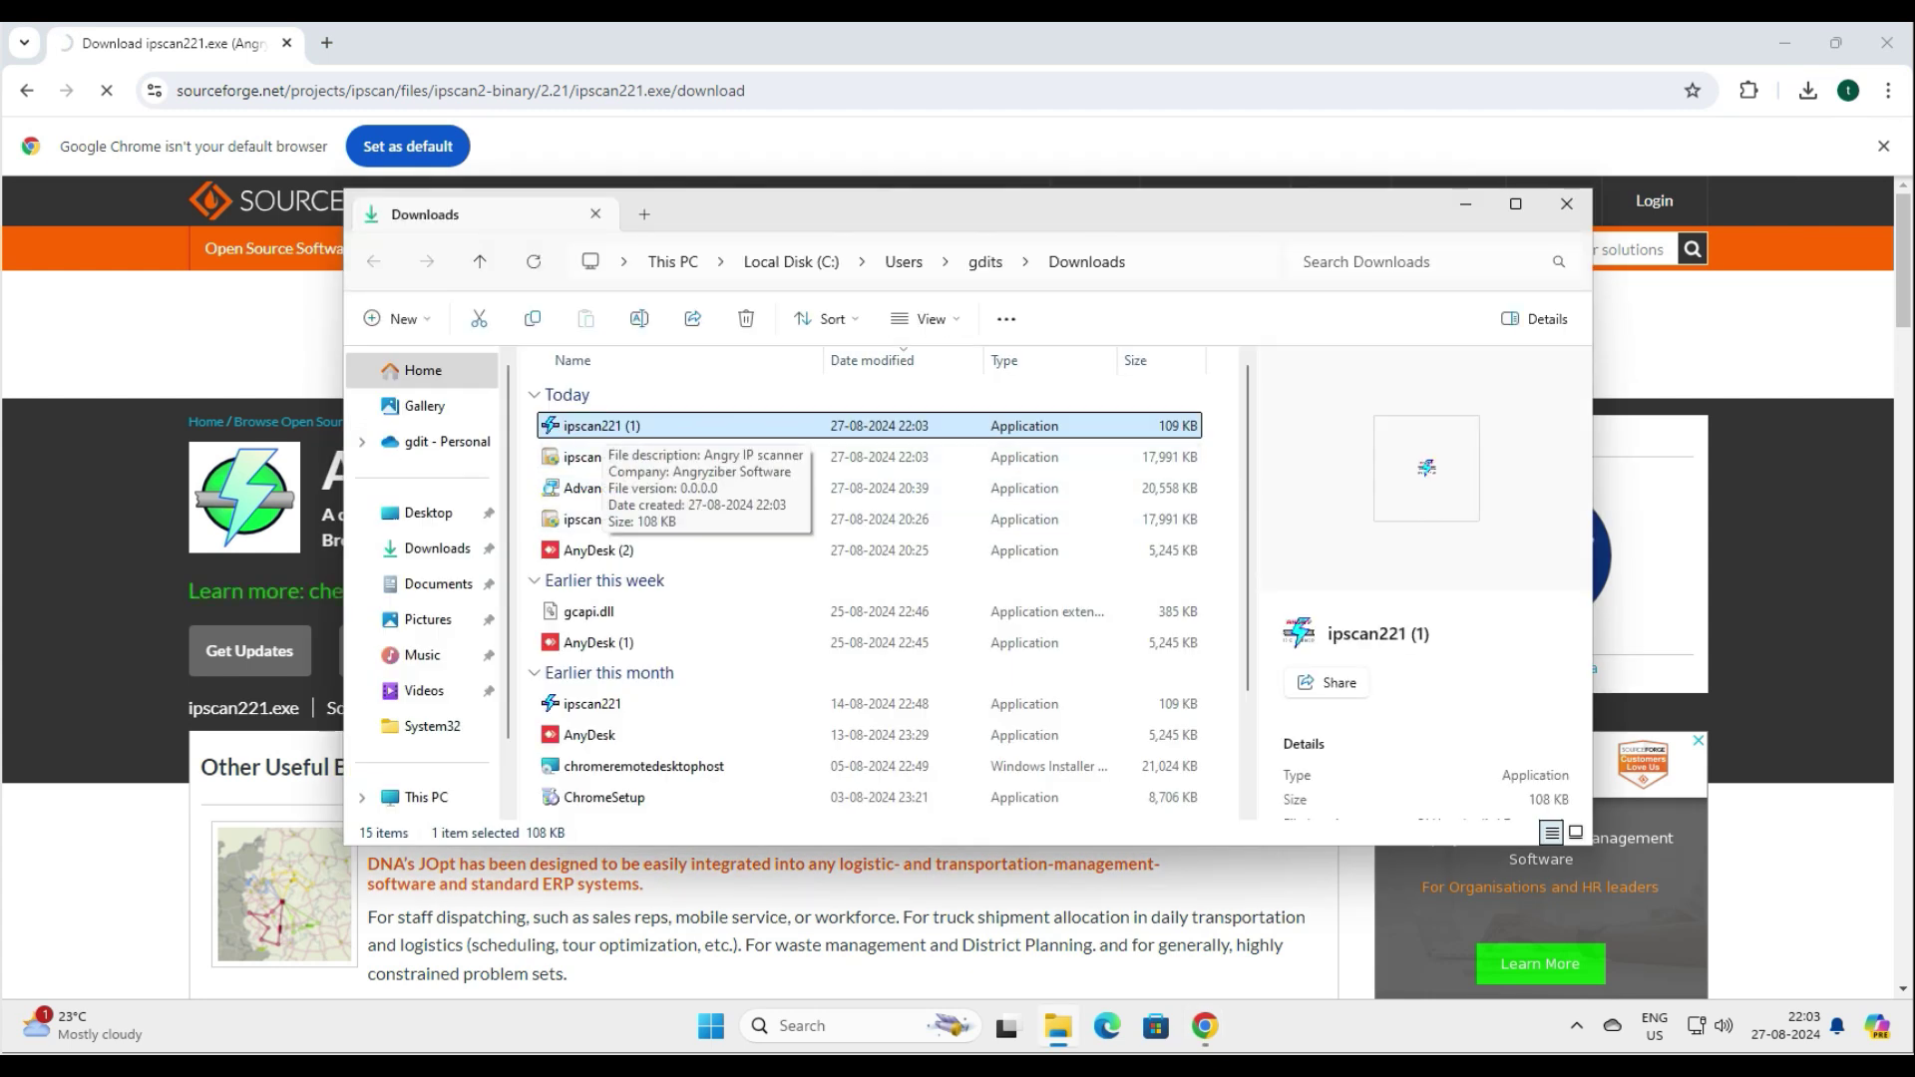
left_click(623, 458)
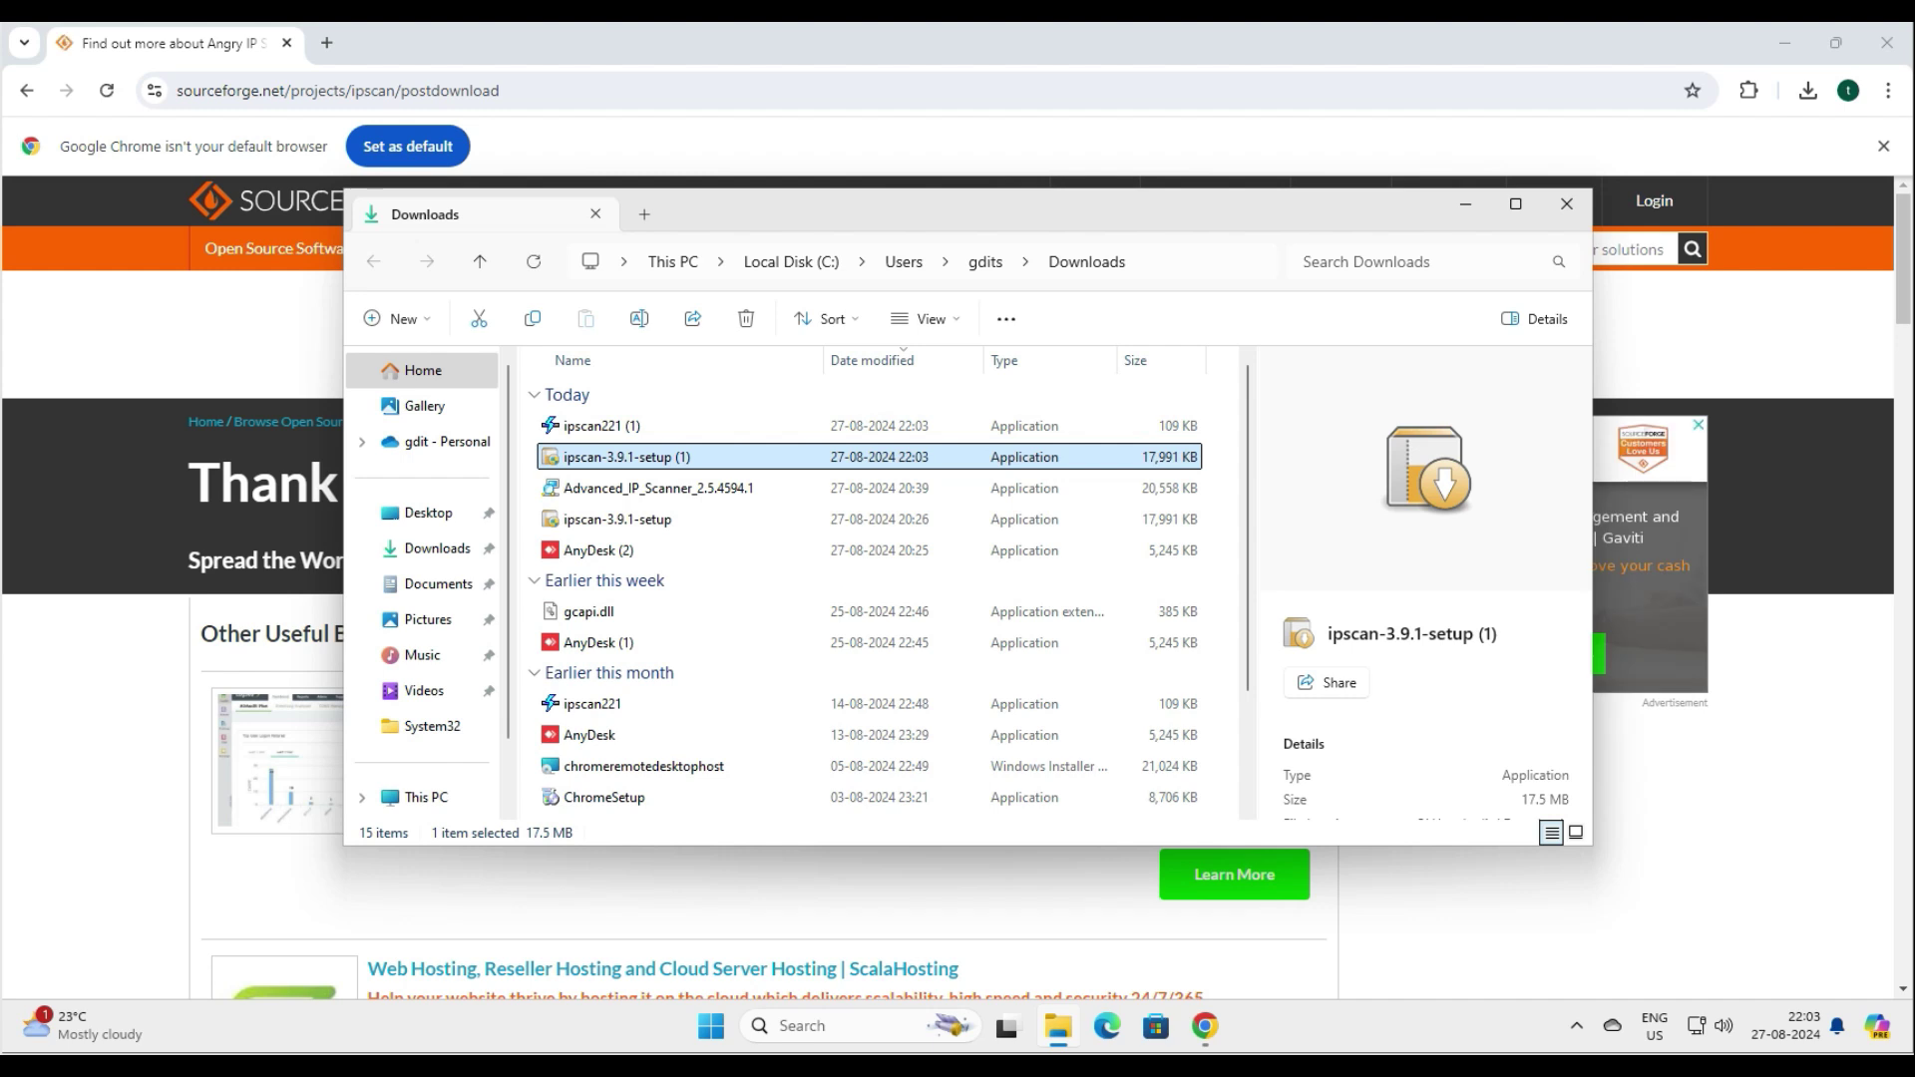
double_click(618, 456)
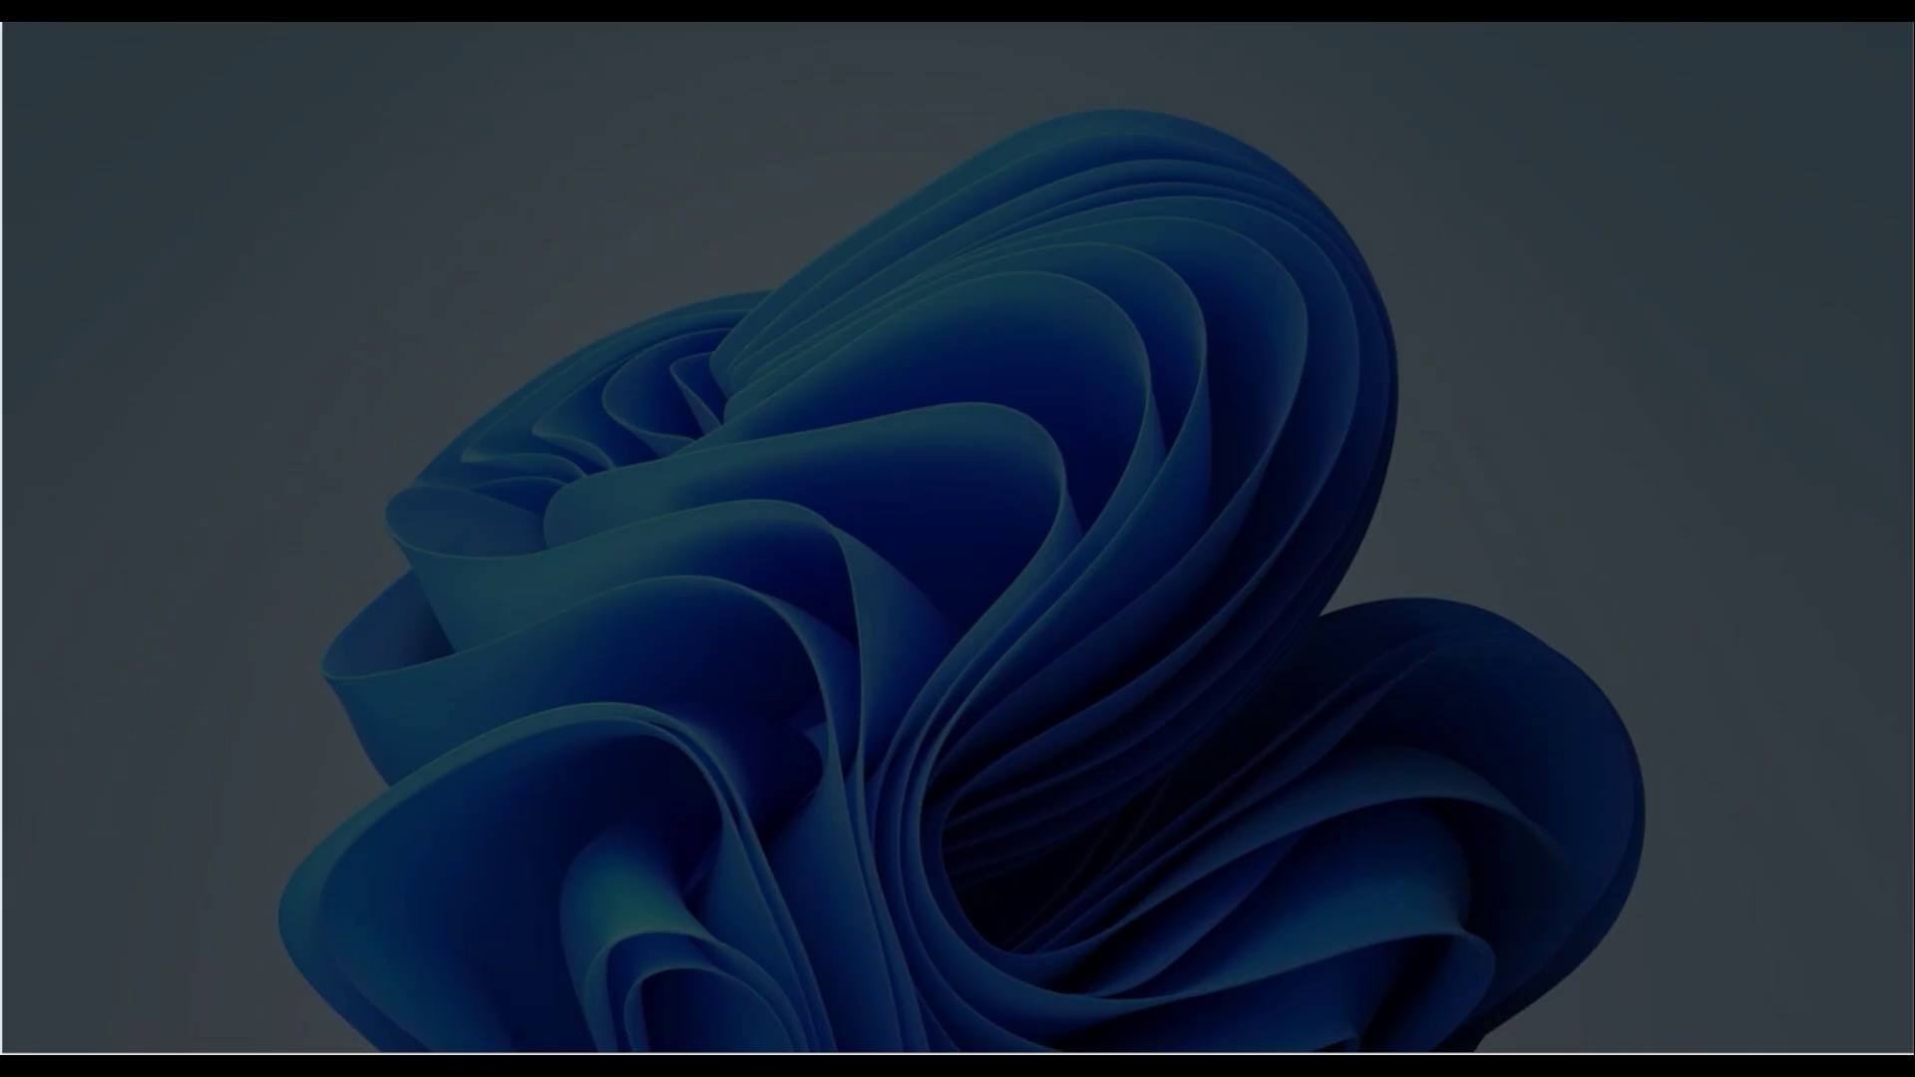
left_click(842, 715)
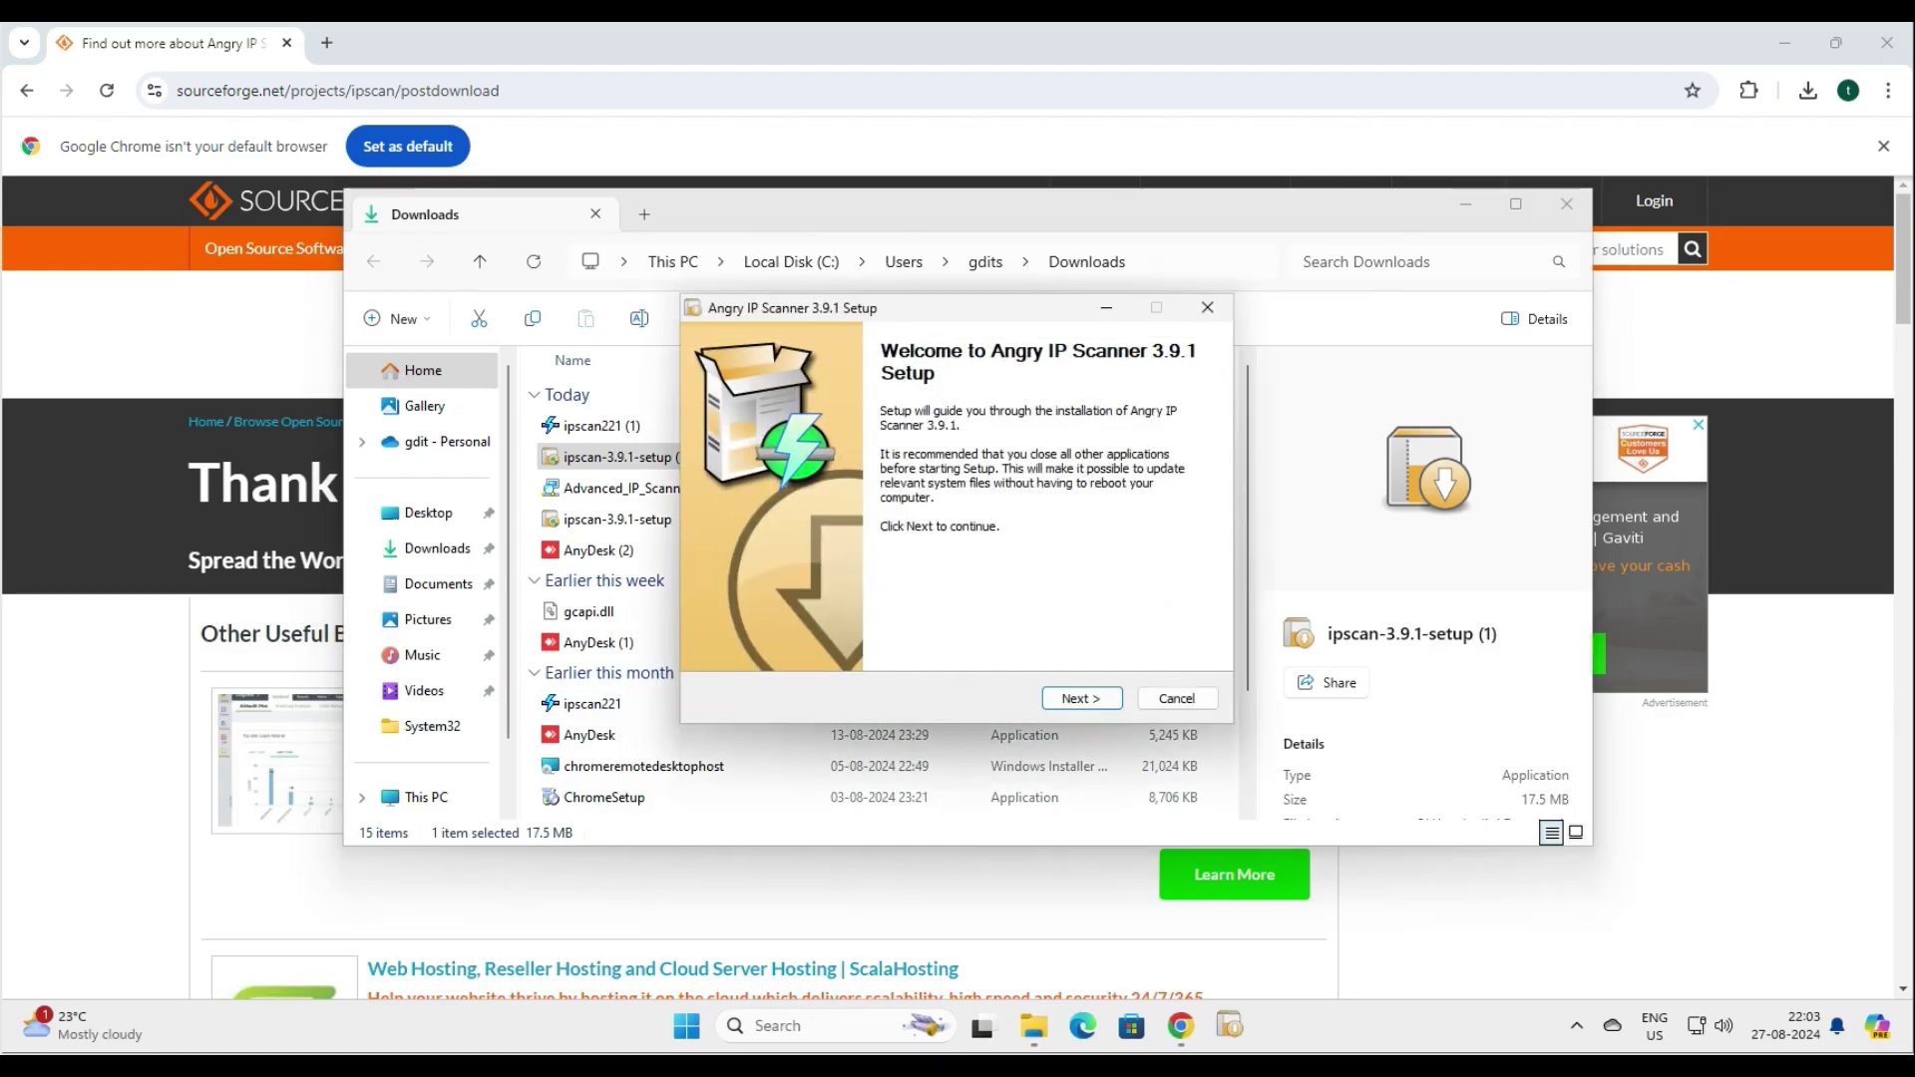
- Install Angry IP Scanner 3.9.1 and finish the setup with the option to run the program enabled
key("Return")
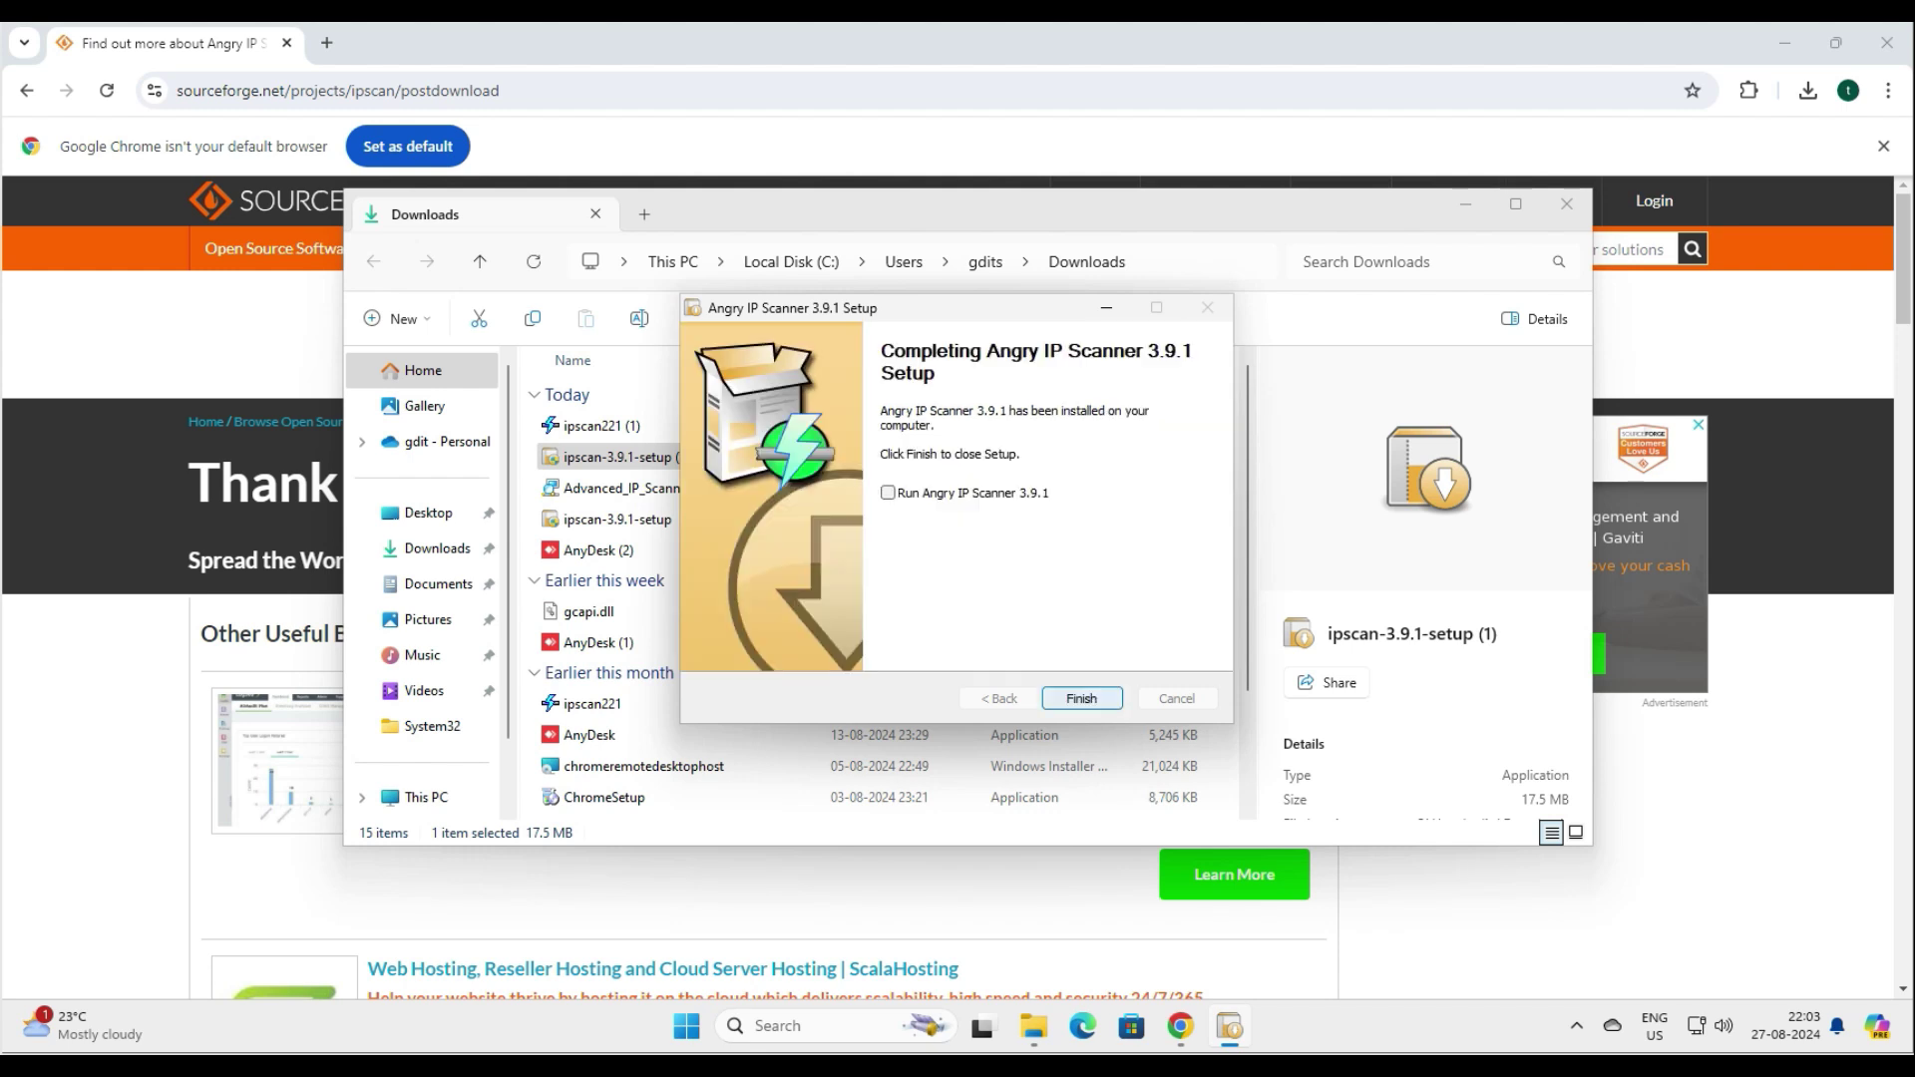
left_click(886, 493)
key("Return")
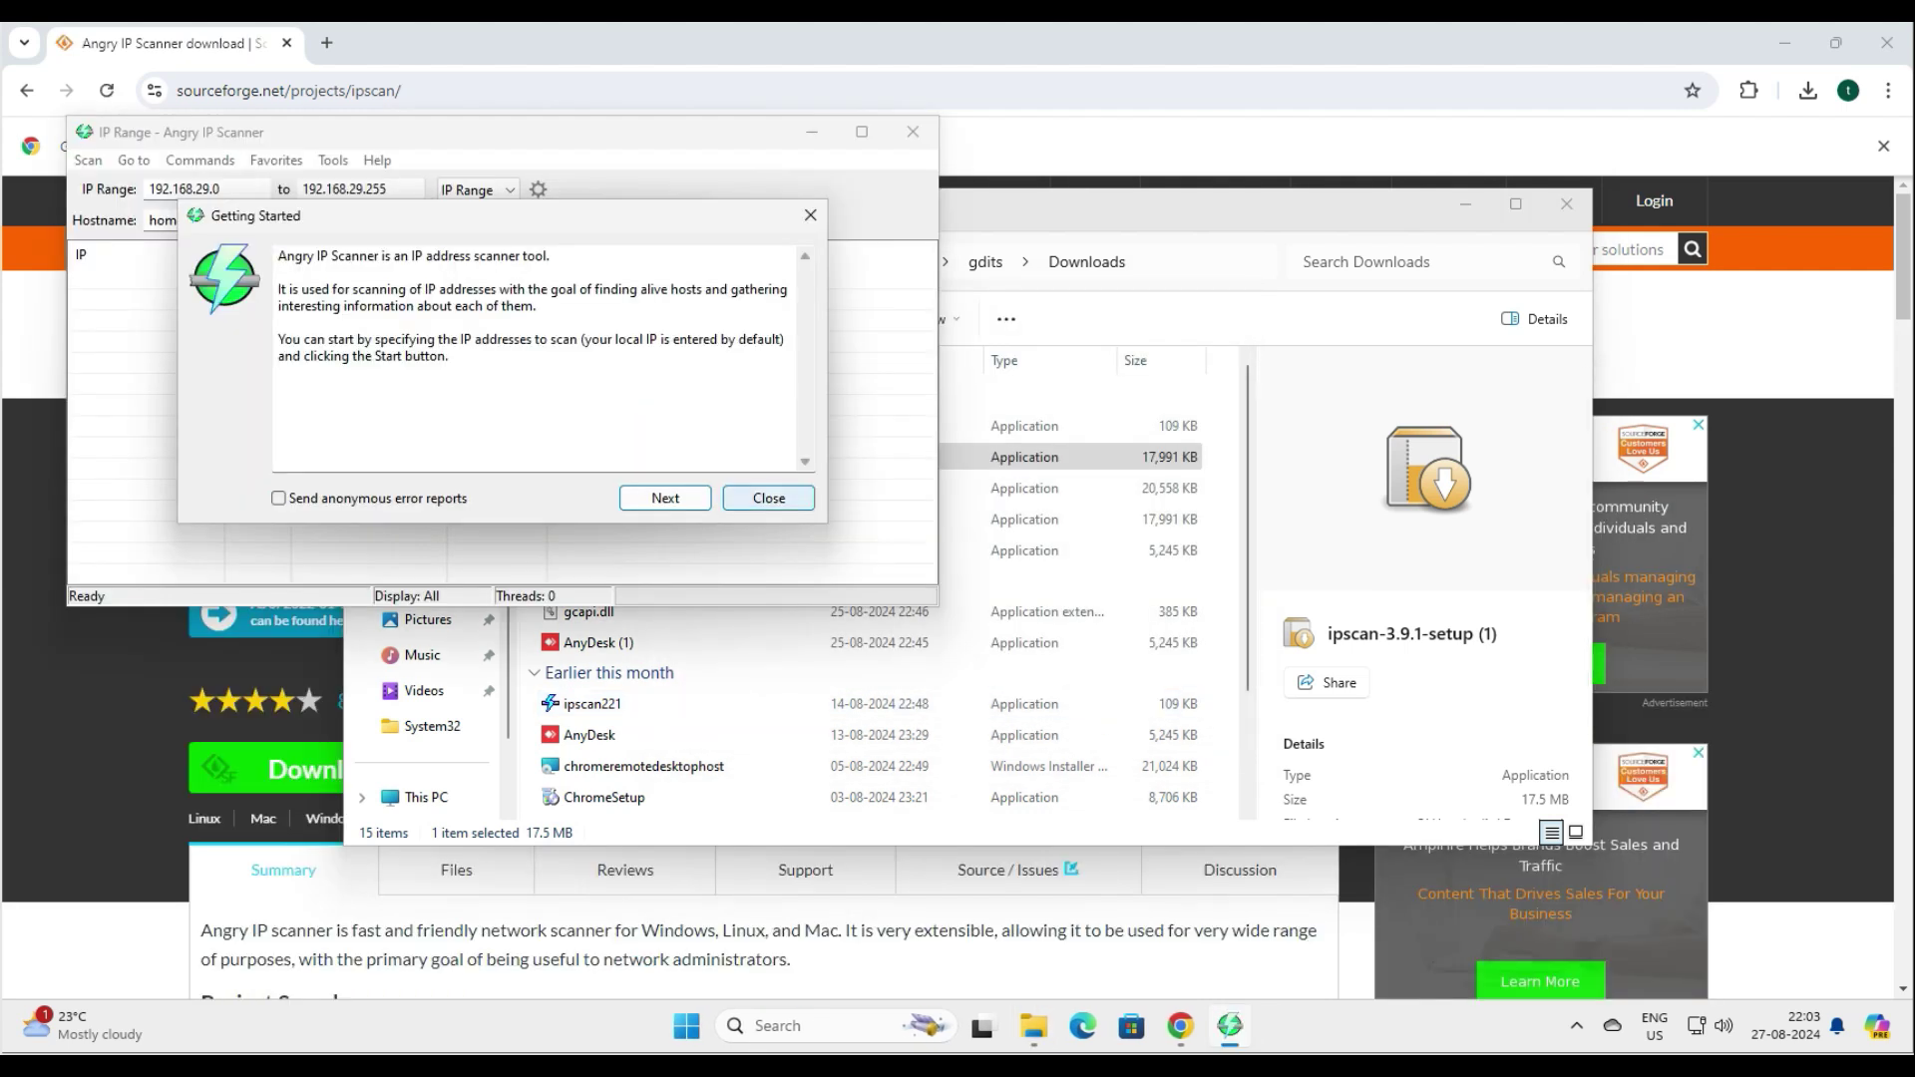
- Close the Getting Started guide, then enlarge and reposition the Angry IP Scanner window on the desktop
left_click(768, 497)
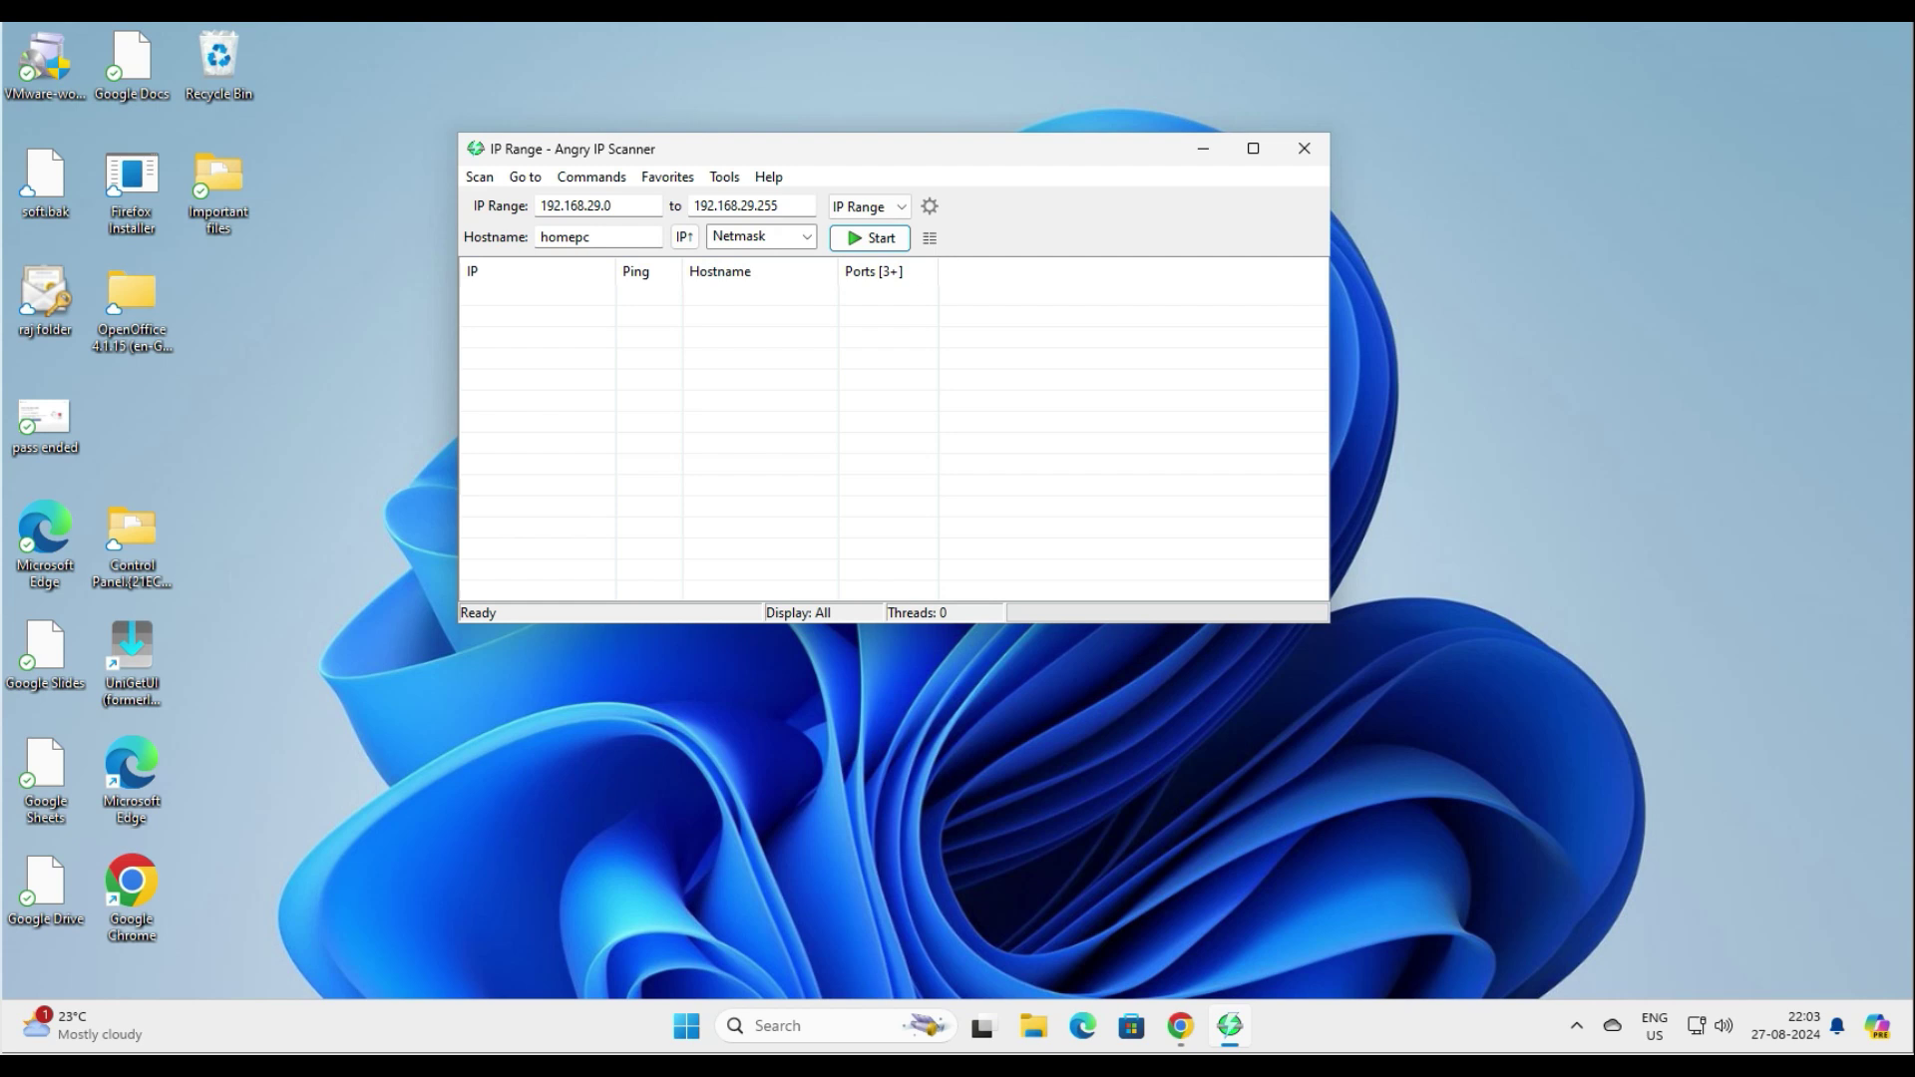
left_click_drag(1327, 622, 1632, 896)
left_click_drag(1297, 150, 1265, 115)
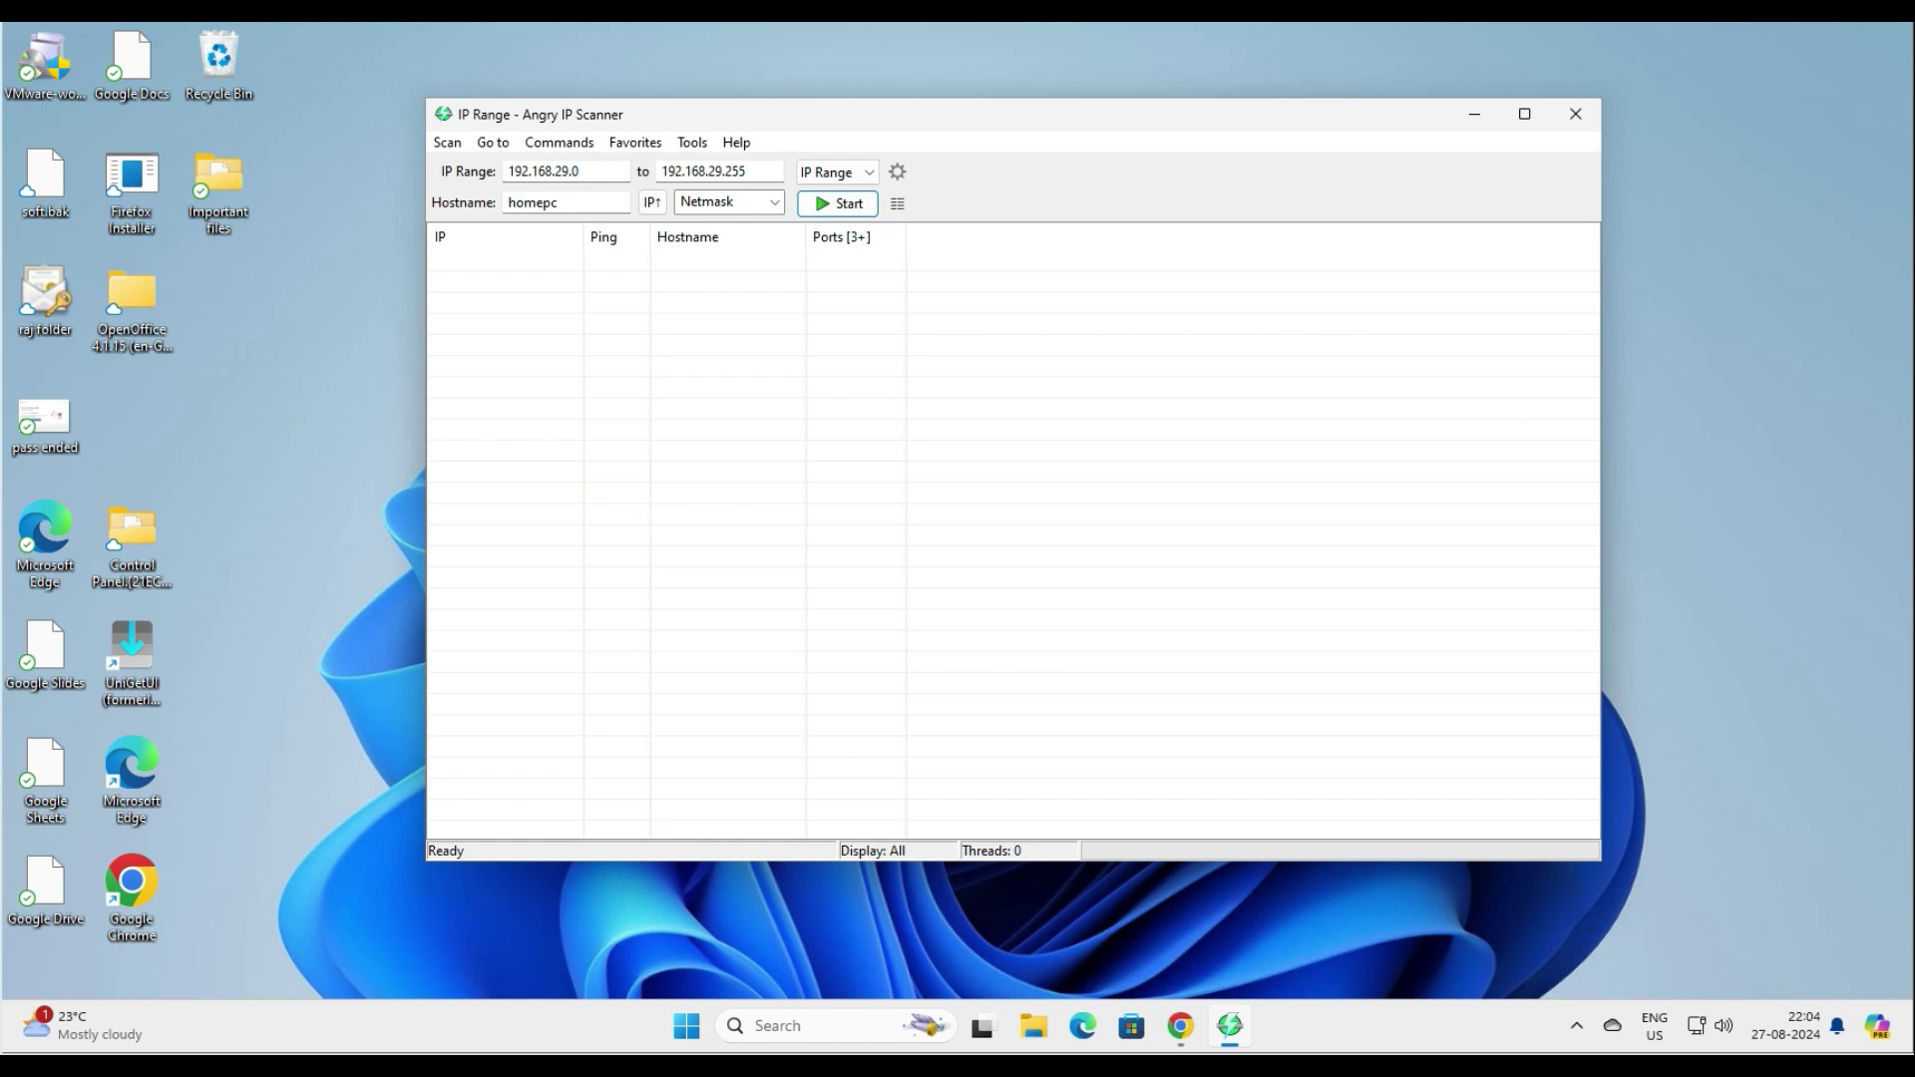
- Check the Ethernet adapter's IPv4 address with ipconfig in Command Prompt, then minimize the window
key("super+s")
type("cmd")
key("Return")
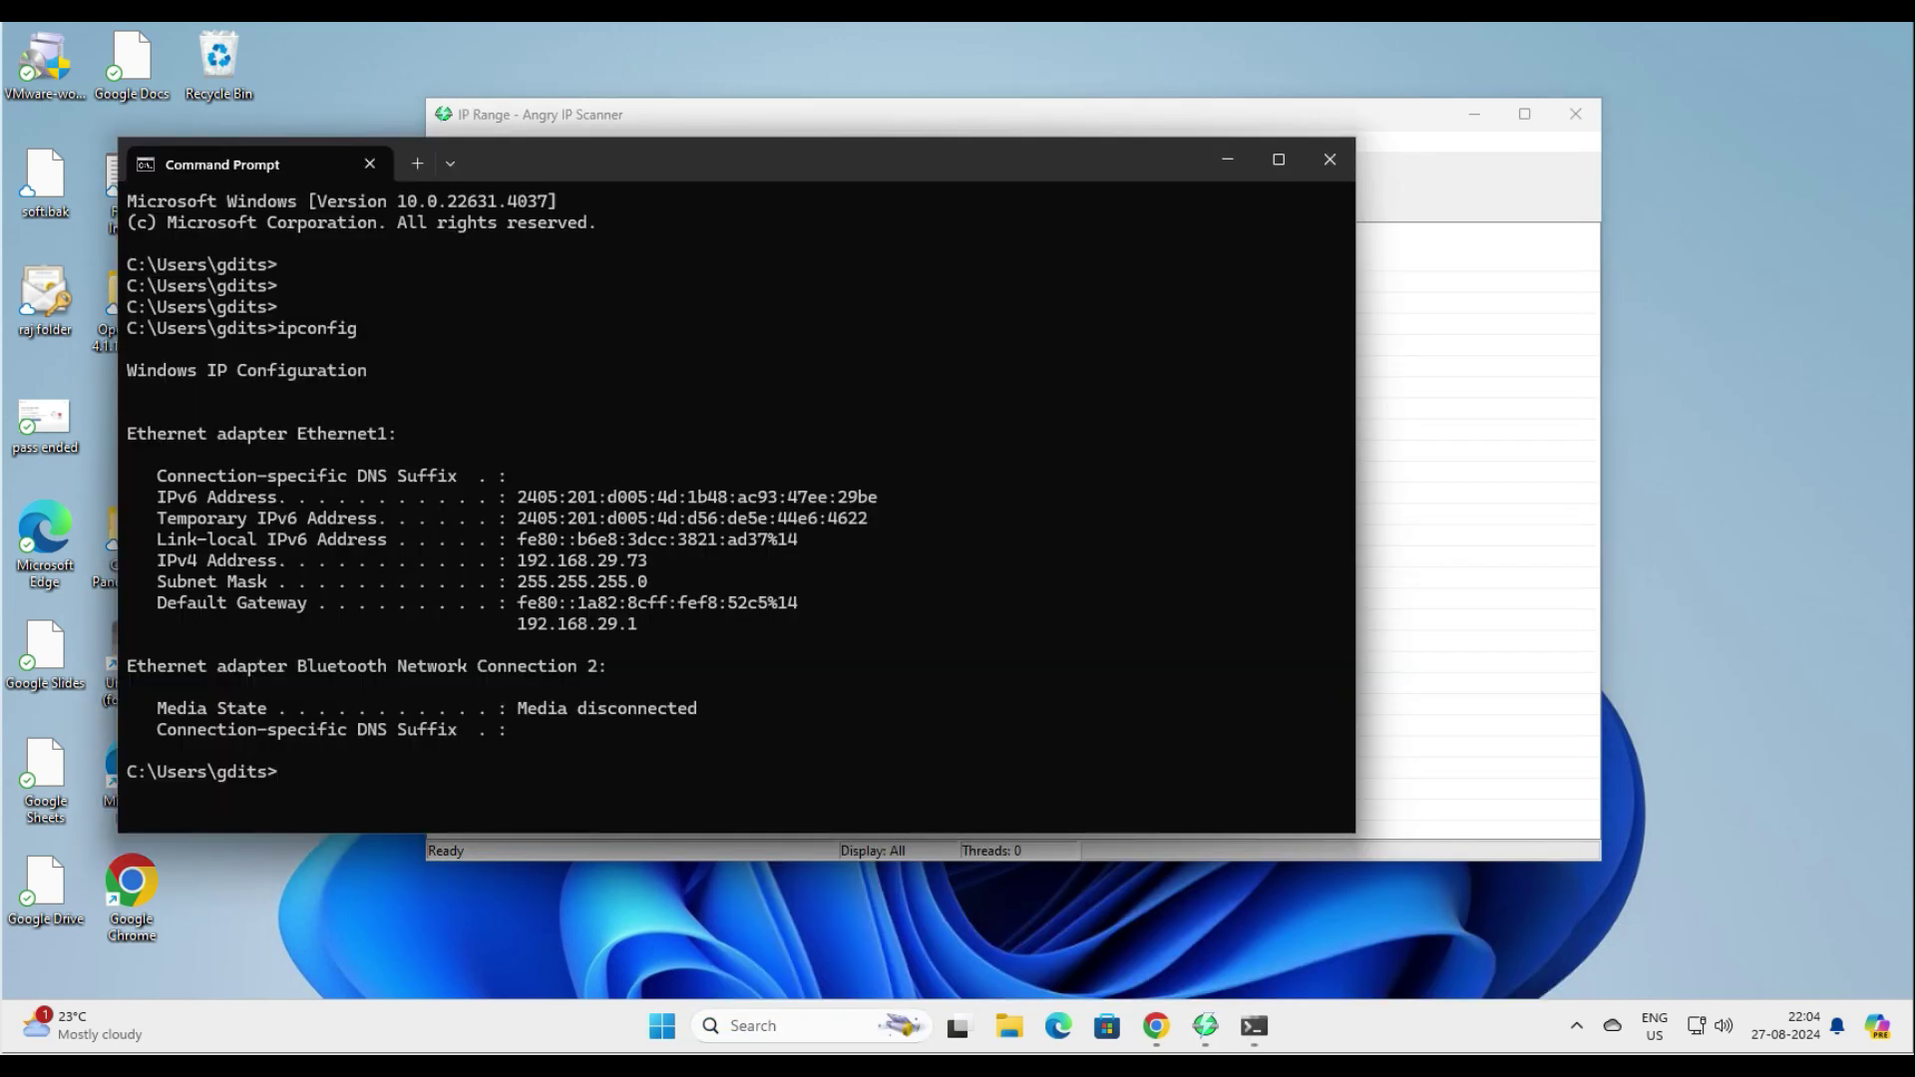
left_click_drag(509, 560, 648, 561)
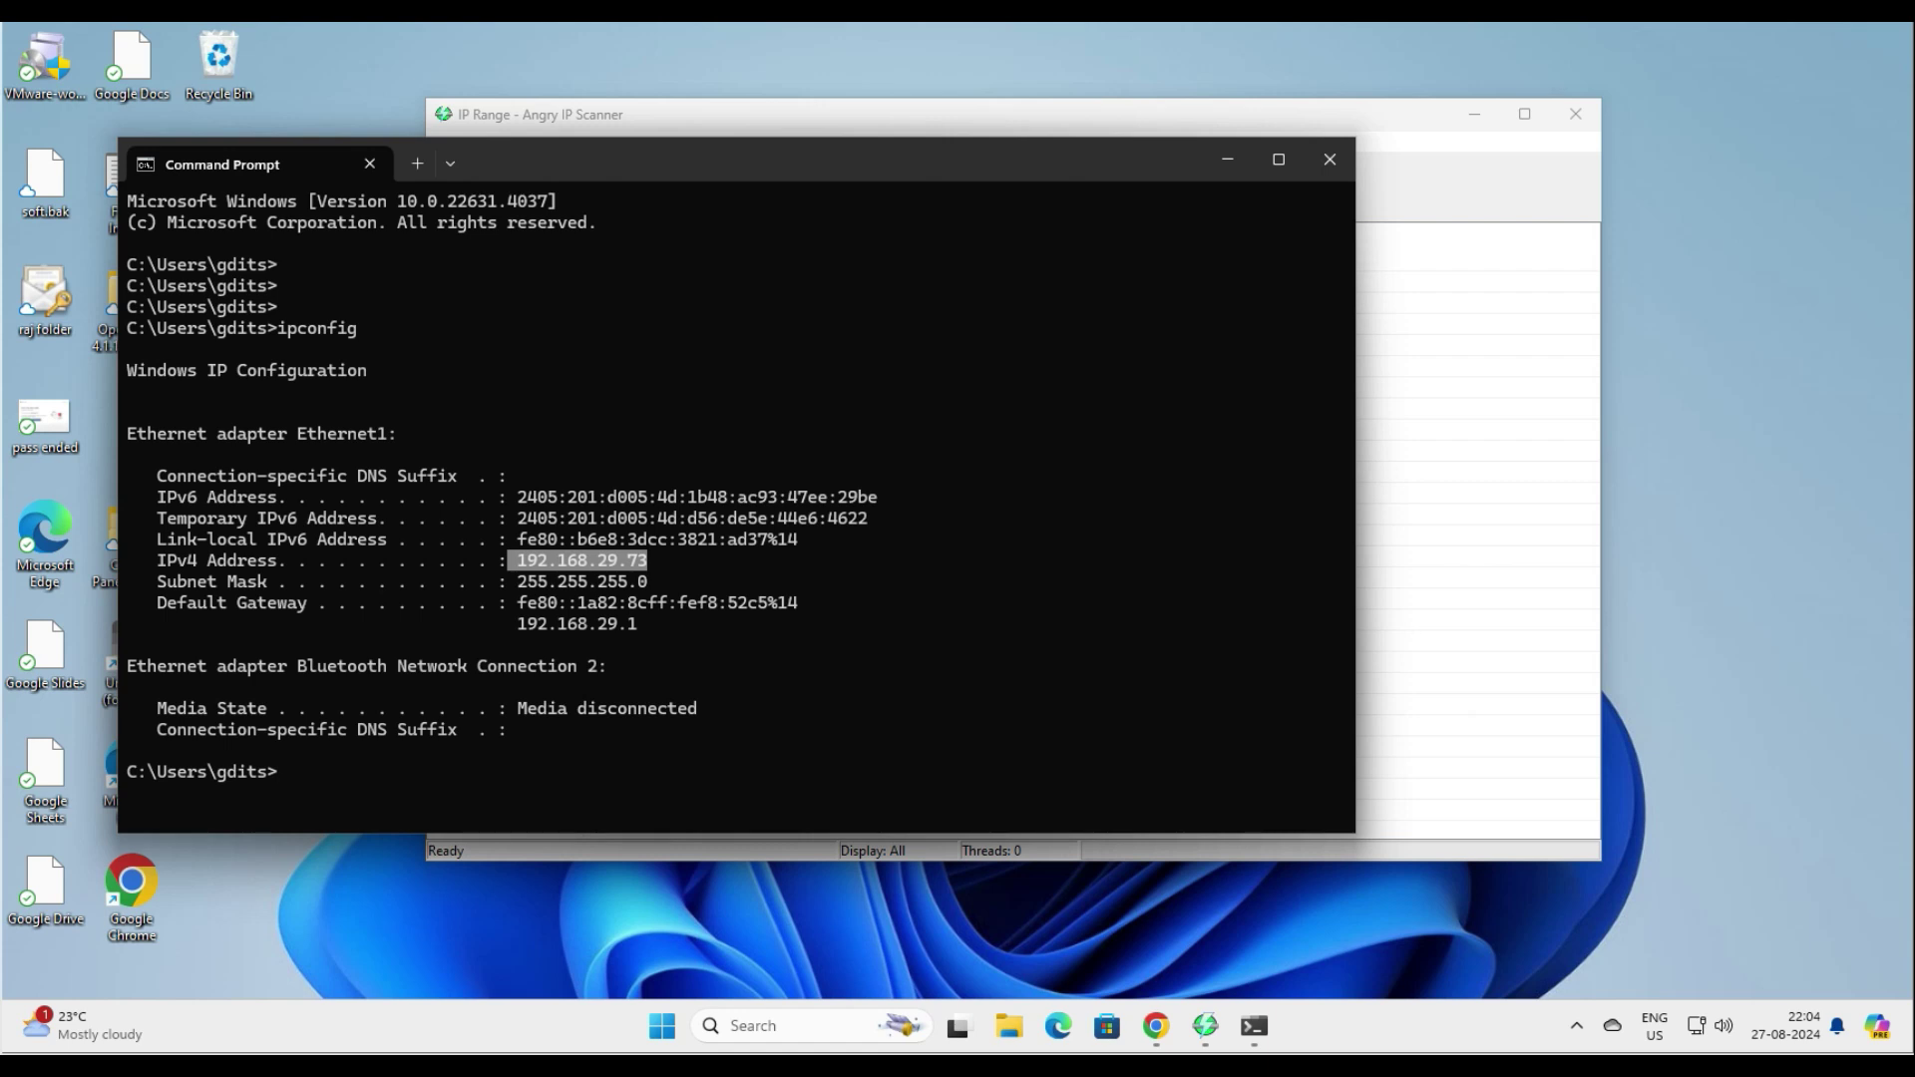
left_click(1228, 160)
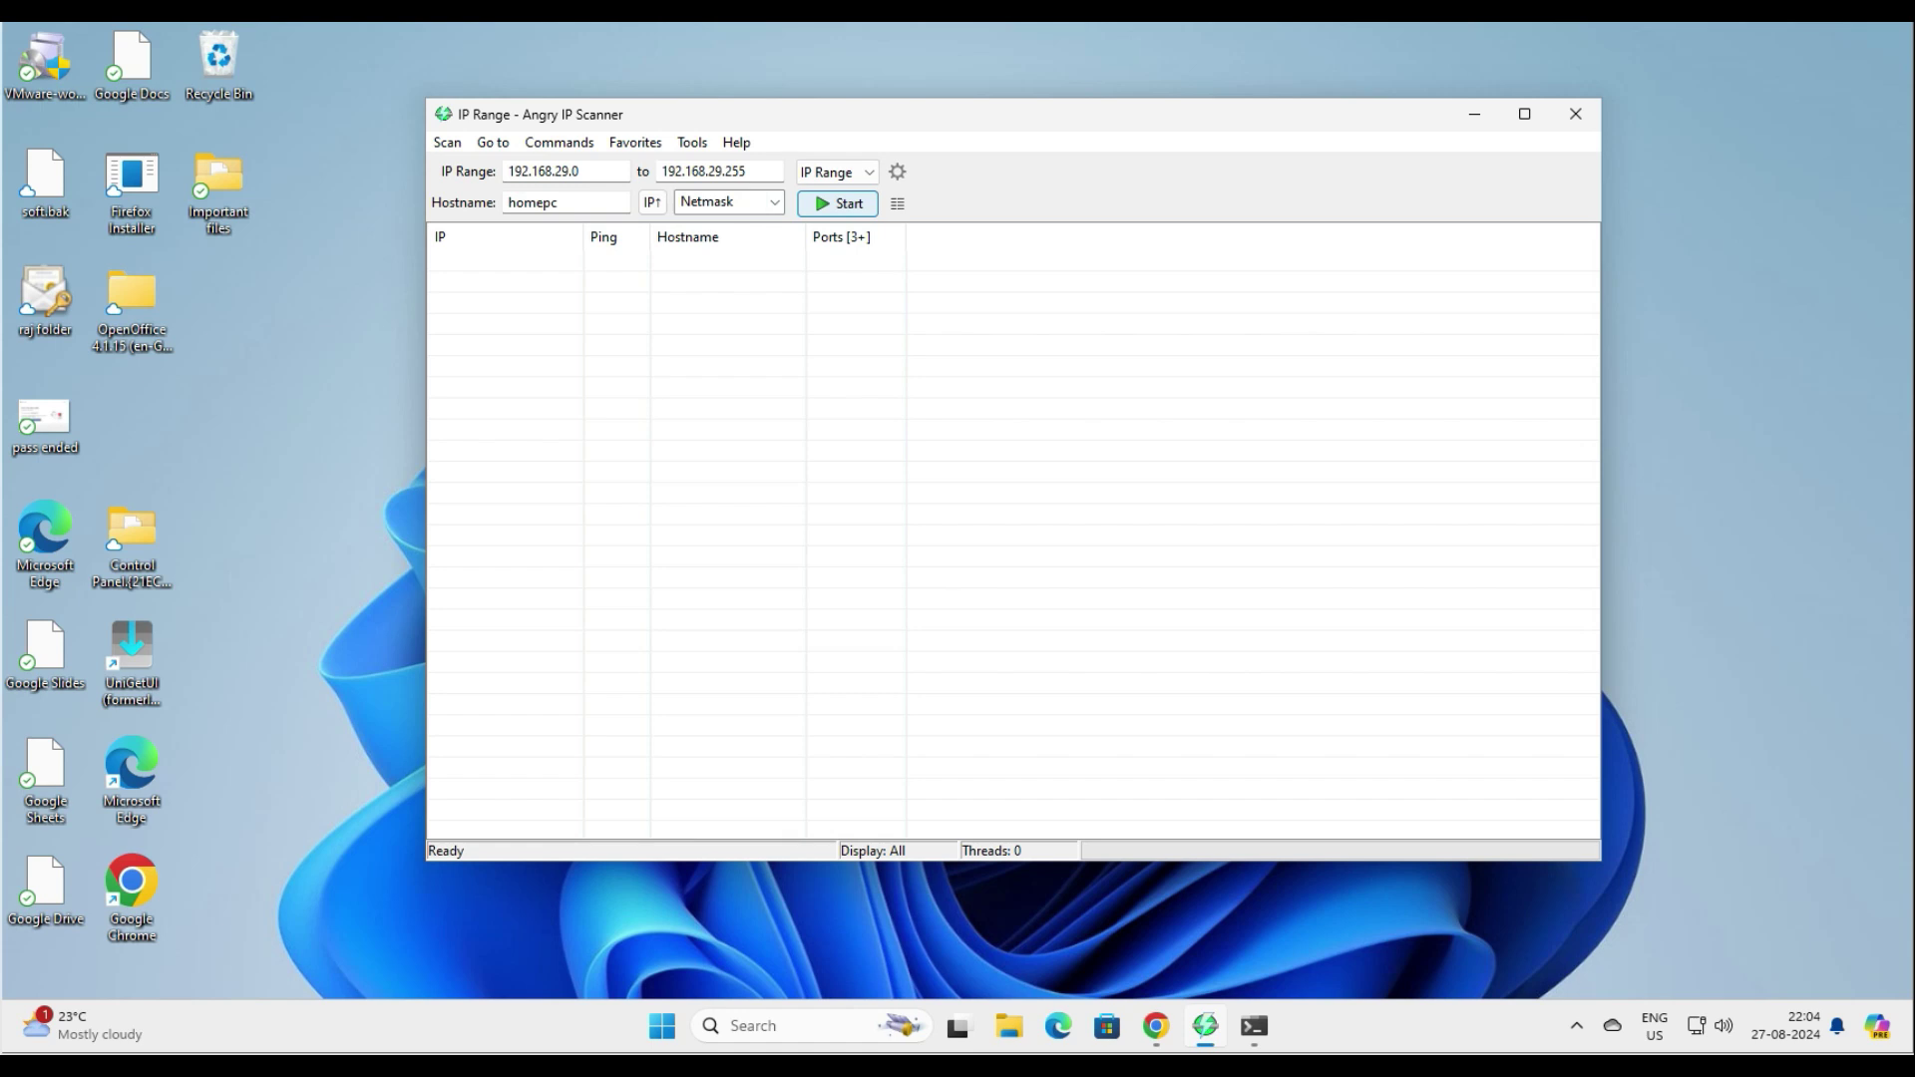
- Scan the IP range 192.168.29.0 to 192.168.29.255, review the scan statistics and close them
left_click(838, 203)
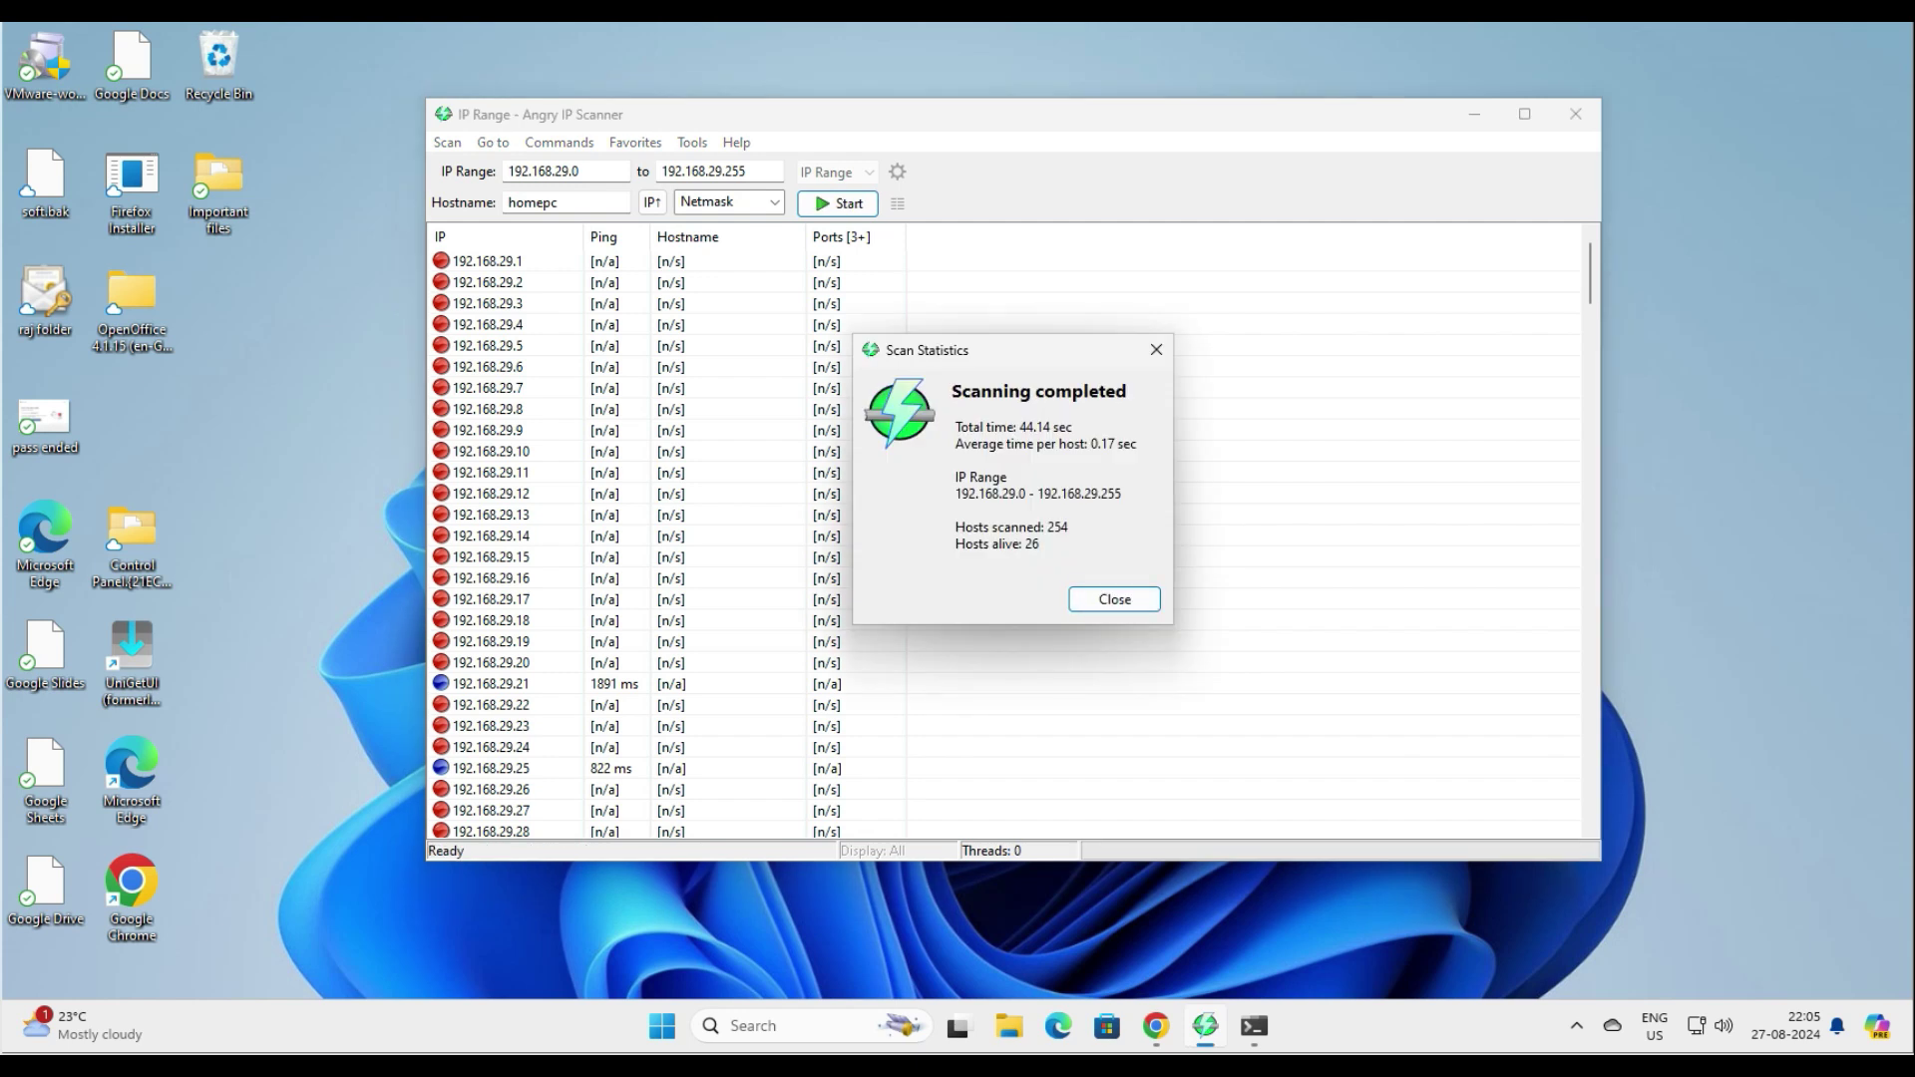
left_click_drag(1068, 527, 989, 526)
left_click_drag(1121, 494, 956, 544)
left_click(1039, 544)
left_click(996, 543)
left_click(1113, 599)
- Browse the scan results and inspect the entries for hosts 192.168.29.21 and 192.168.29.25
scroll(758, 536, "down", 5)
scroll(758, 535, "up", 3)
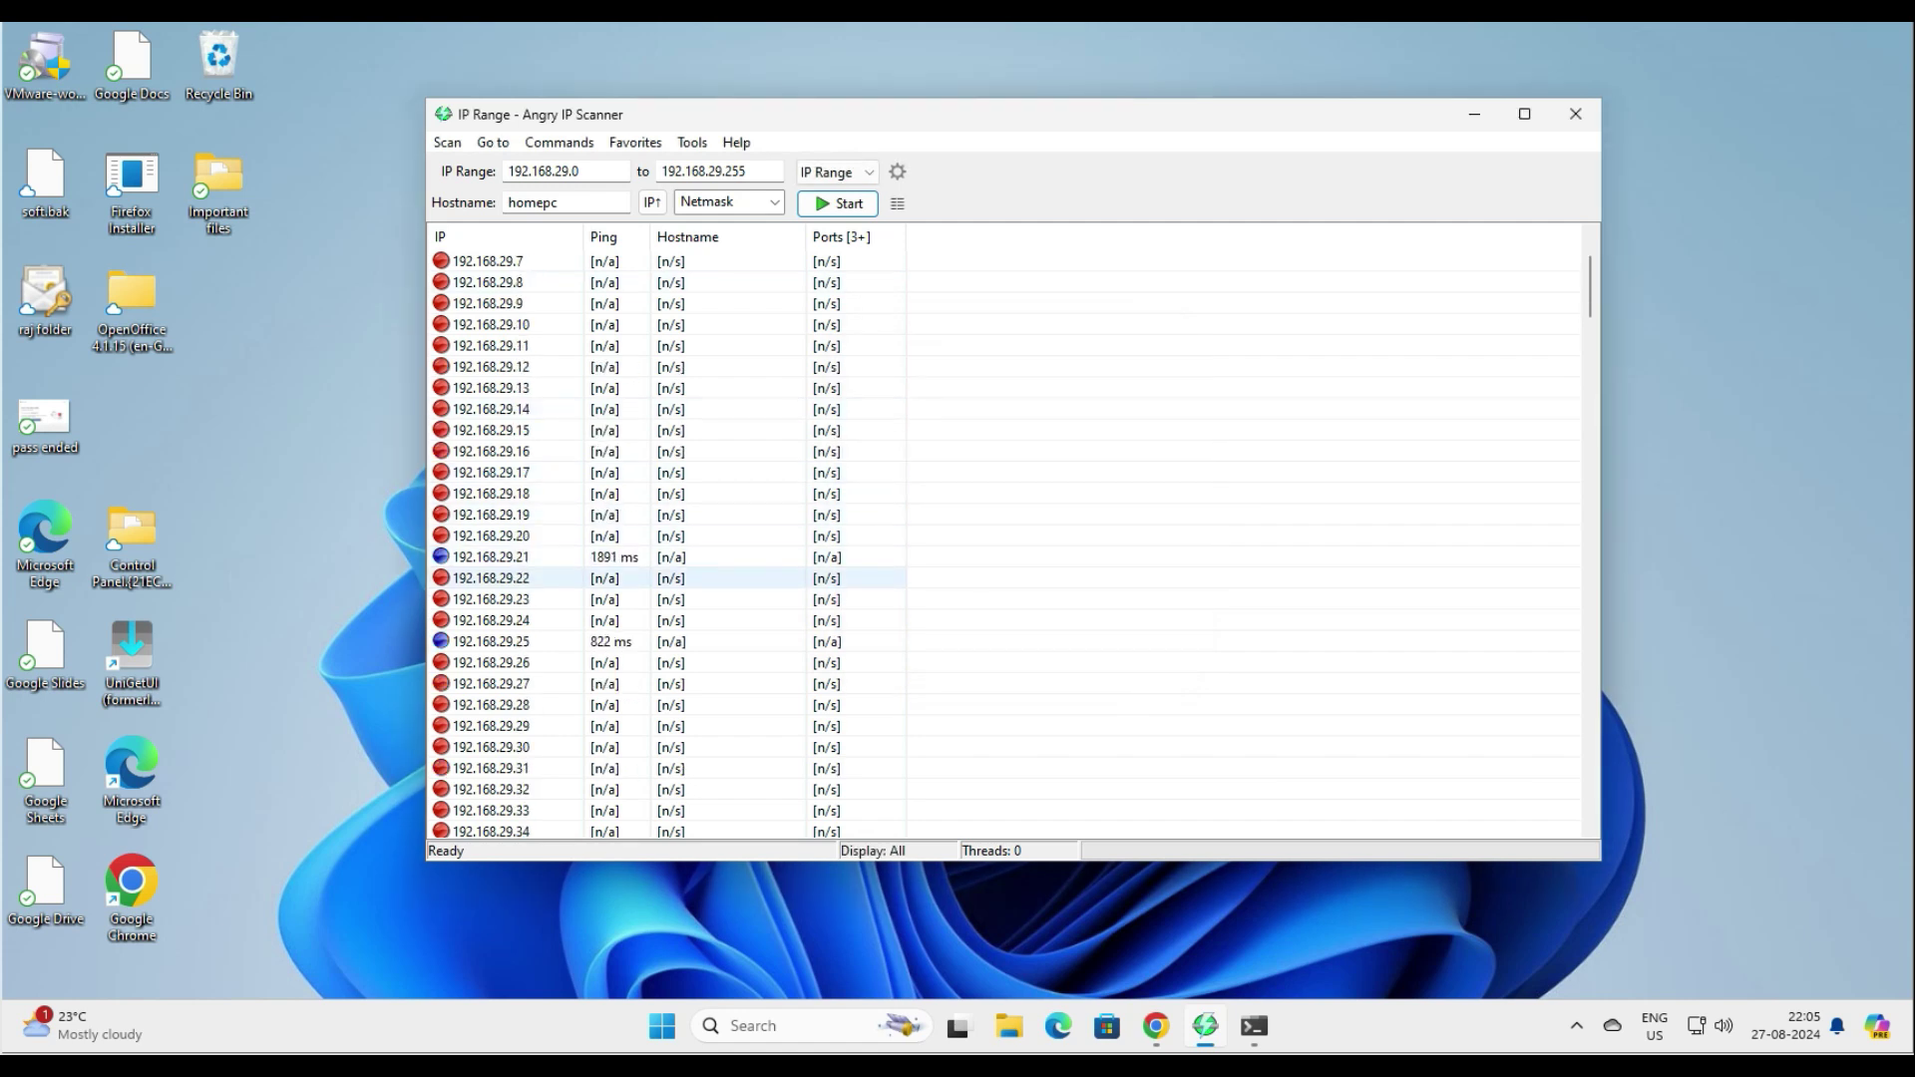
left_click(517, 556)
left_click(518, 641)
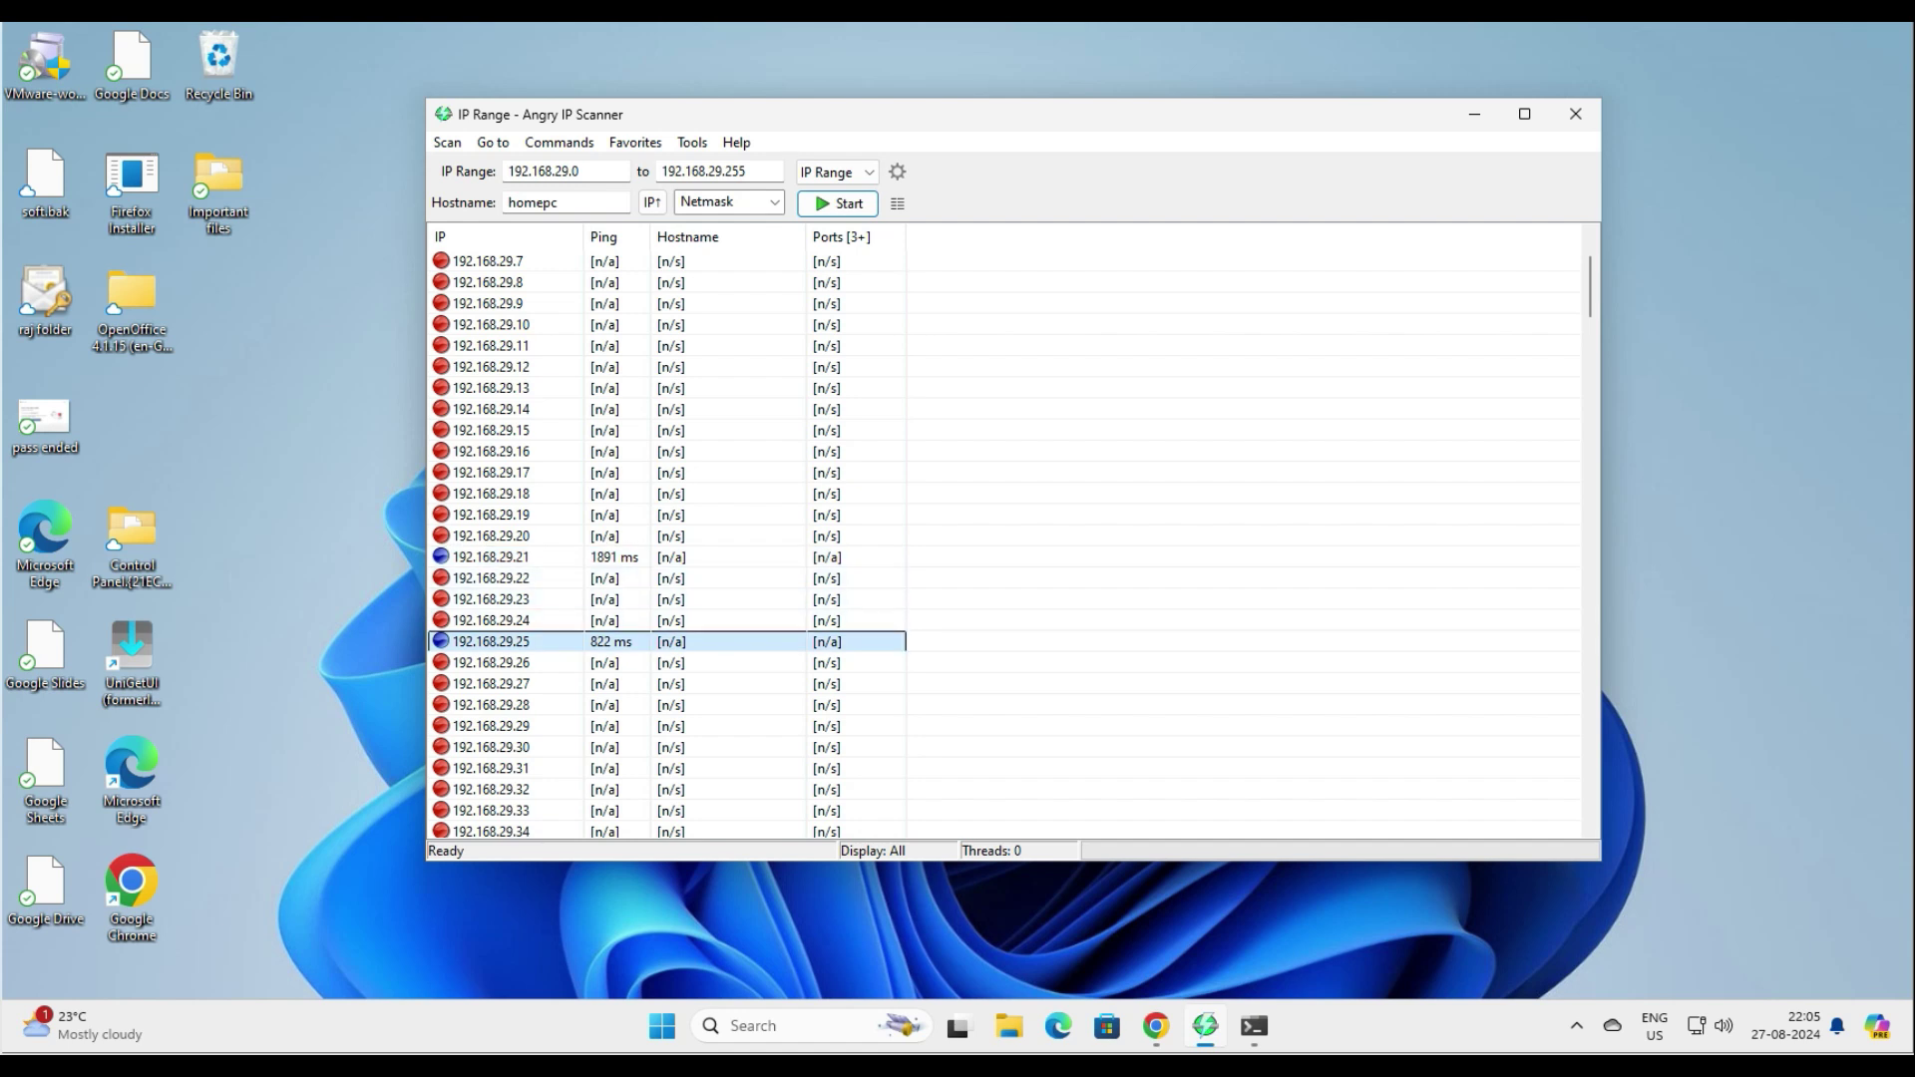
- Browse the full list of scanned addresses, examining ping and hostname entries across the 192.168.29.x range
left_click(518, 557)
left_click(518, 388)
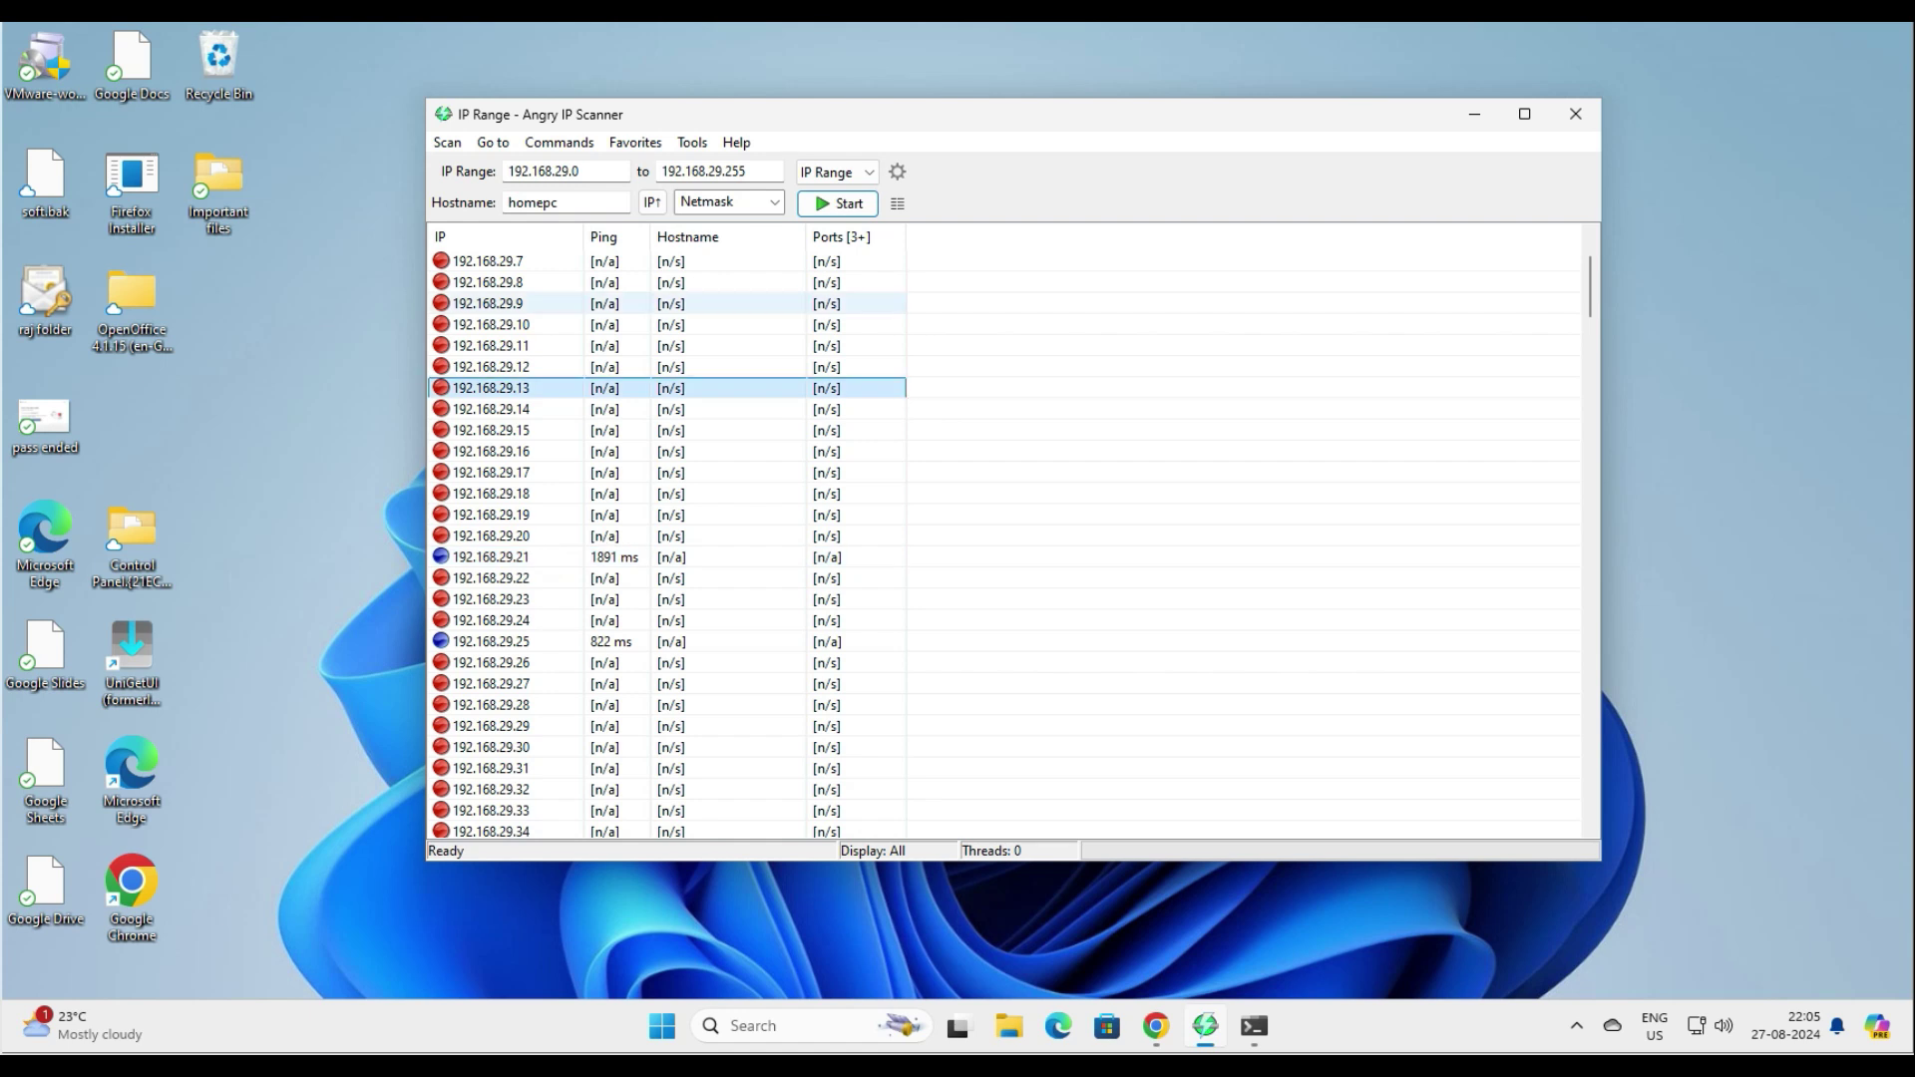
left_click(517, 282)
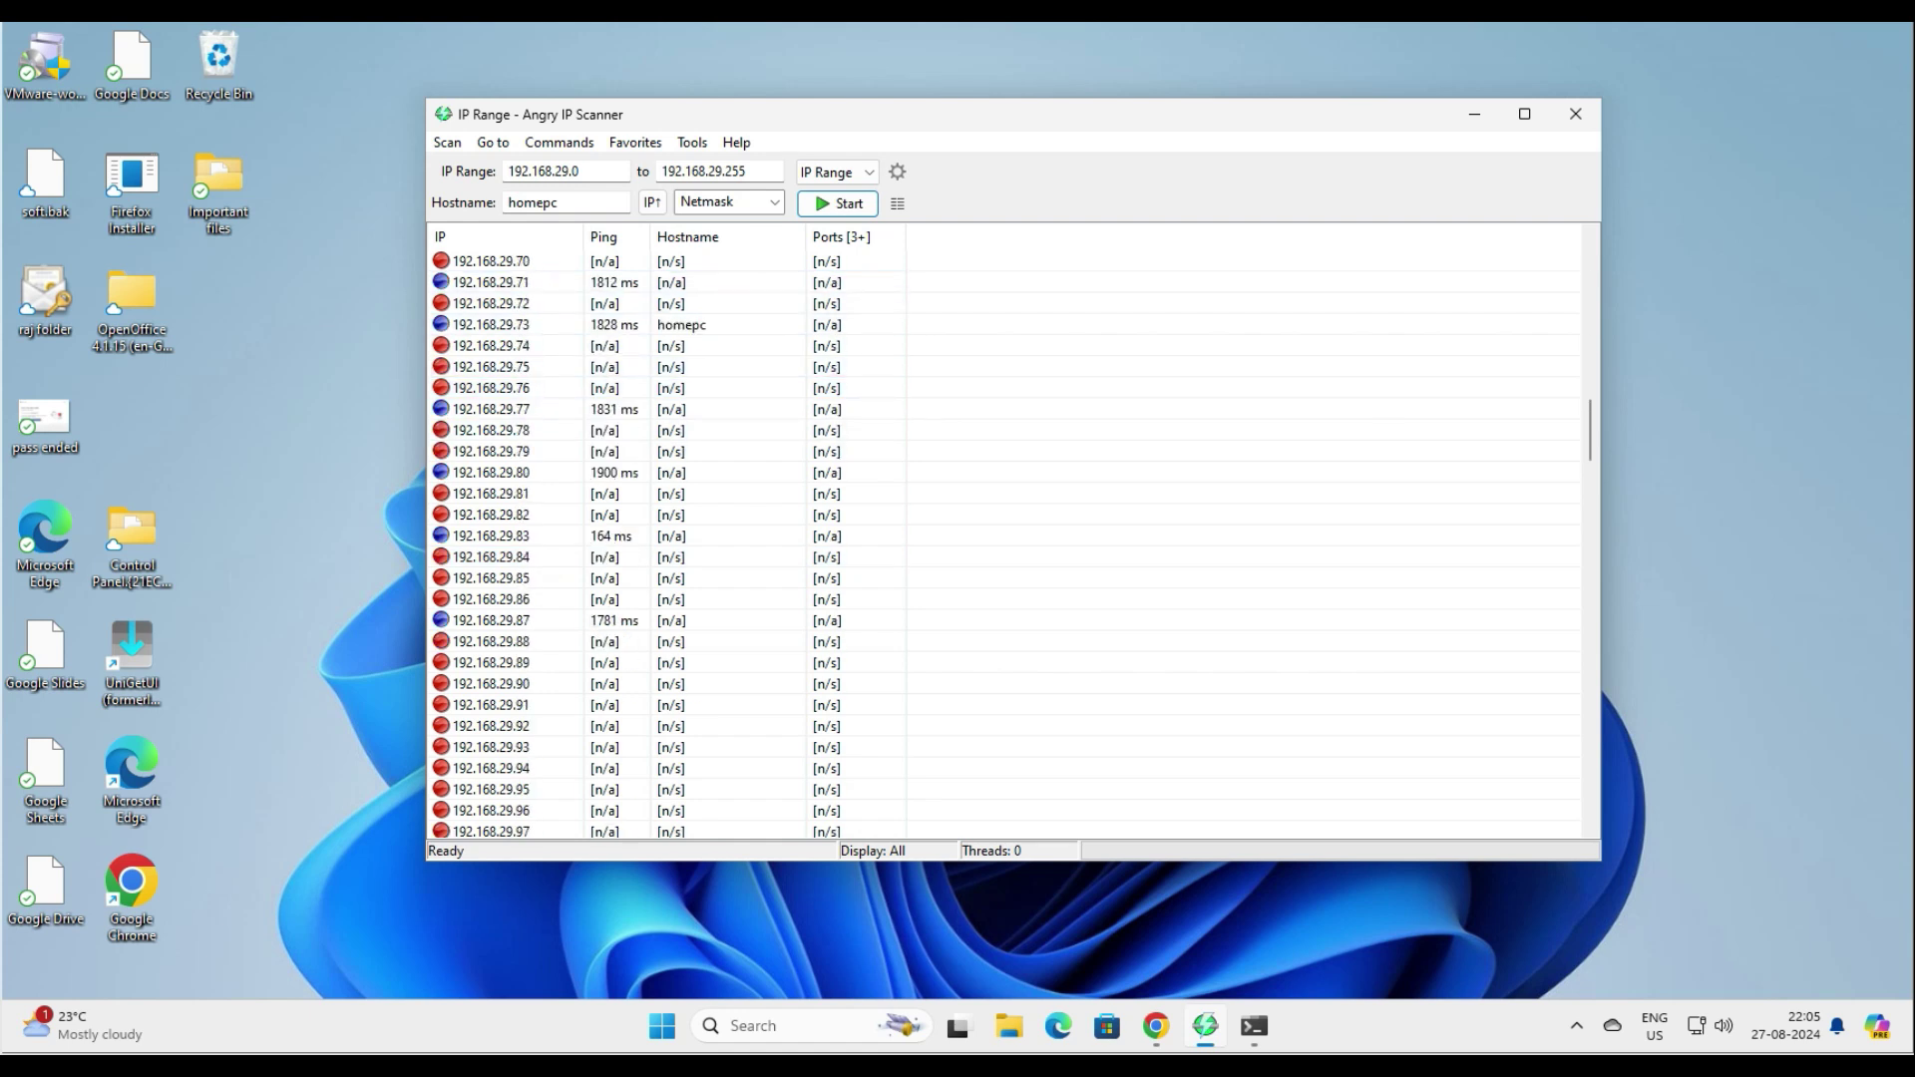
scroll(698, 598, "down", 3)
scroll(698, 725, "down", 20)
scroll(997, 539, "down", 6)
scroll(998, 538, "up", 20)
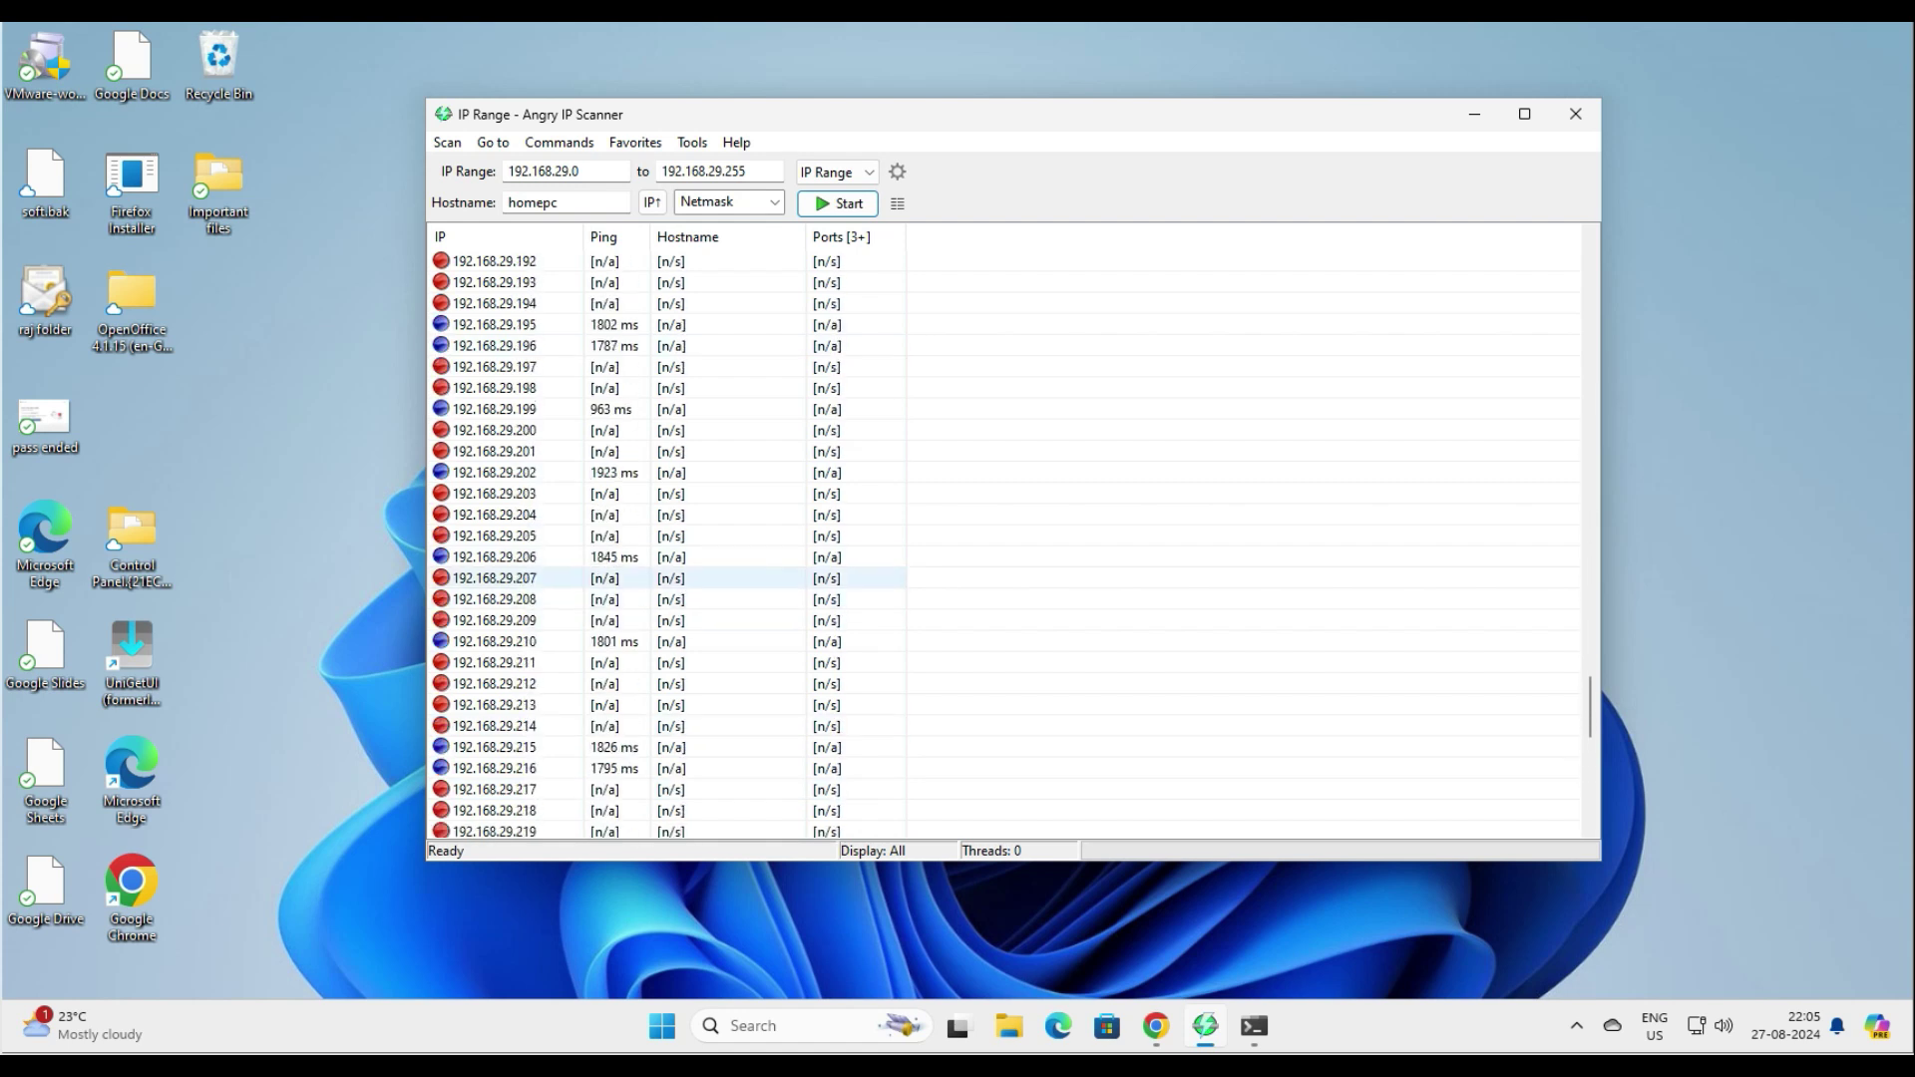
scroll(698, 493, "up", 1)
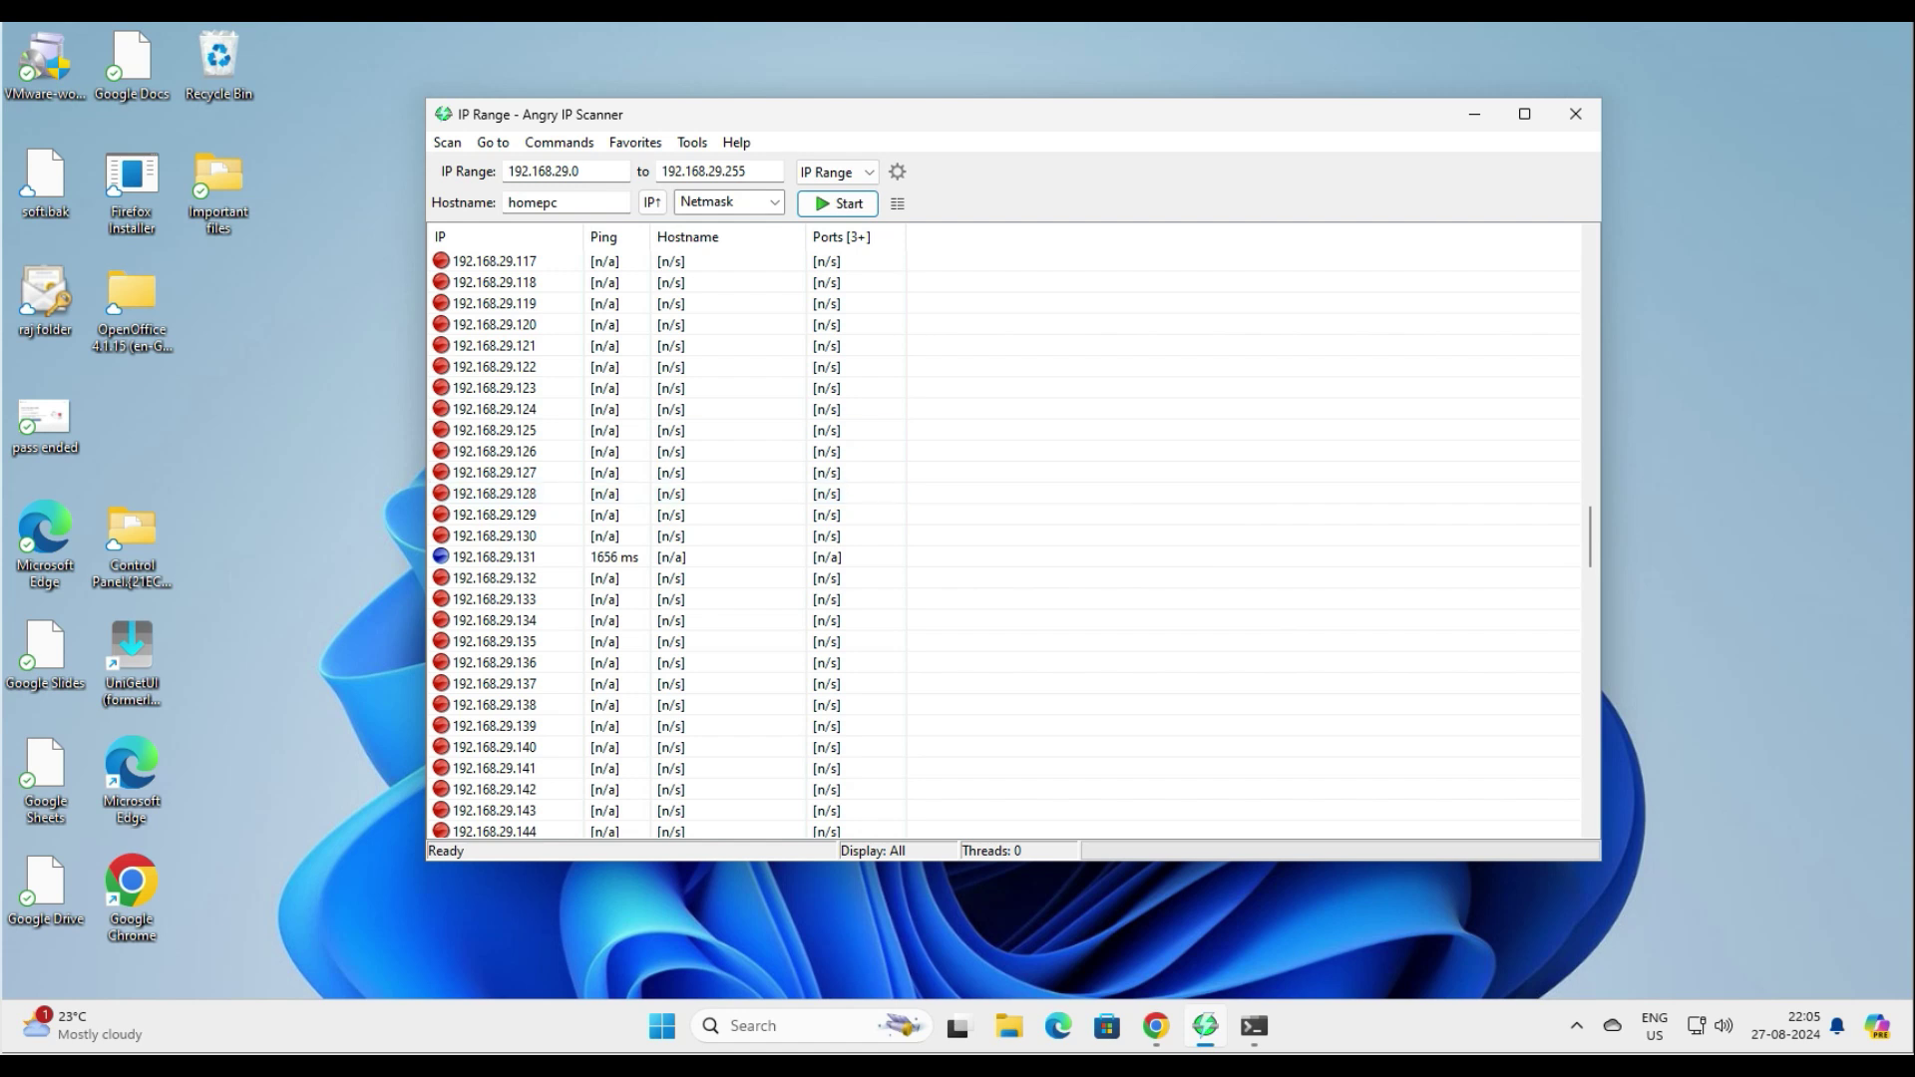
- Set the display preferences to show only alive hosts (responding to pings) in the results list
left_click(691, 142)
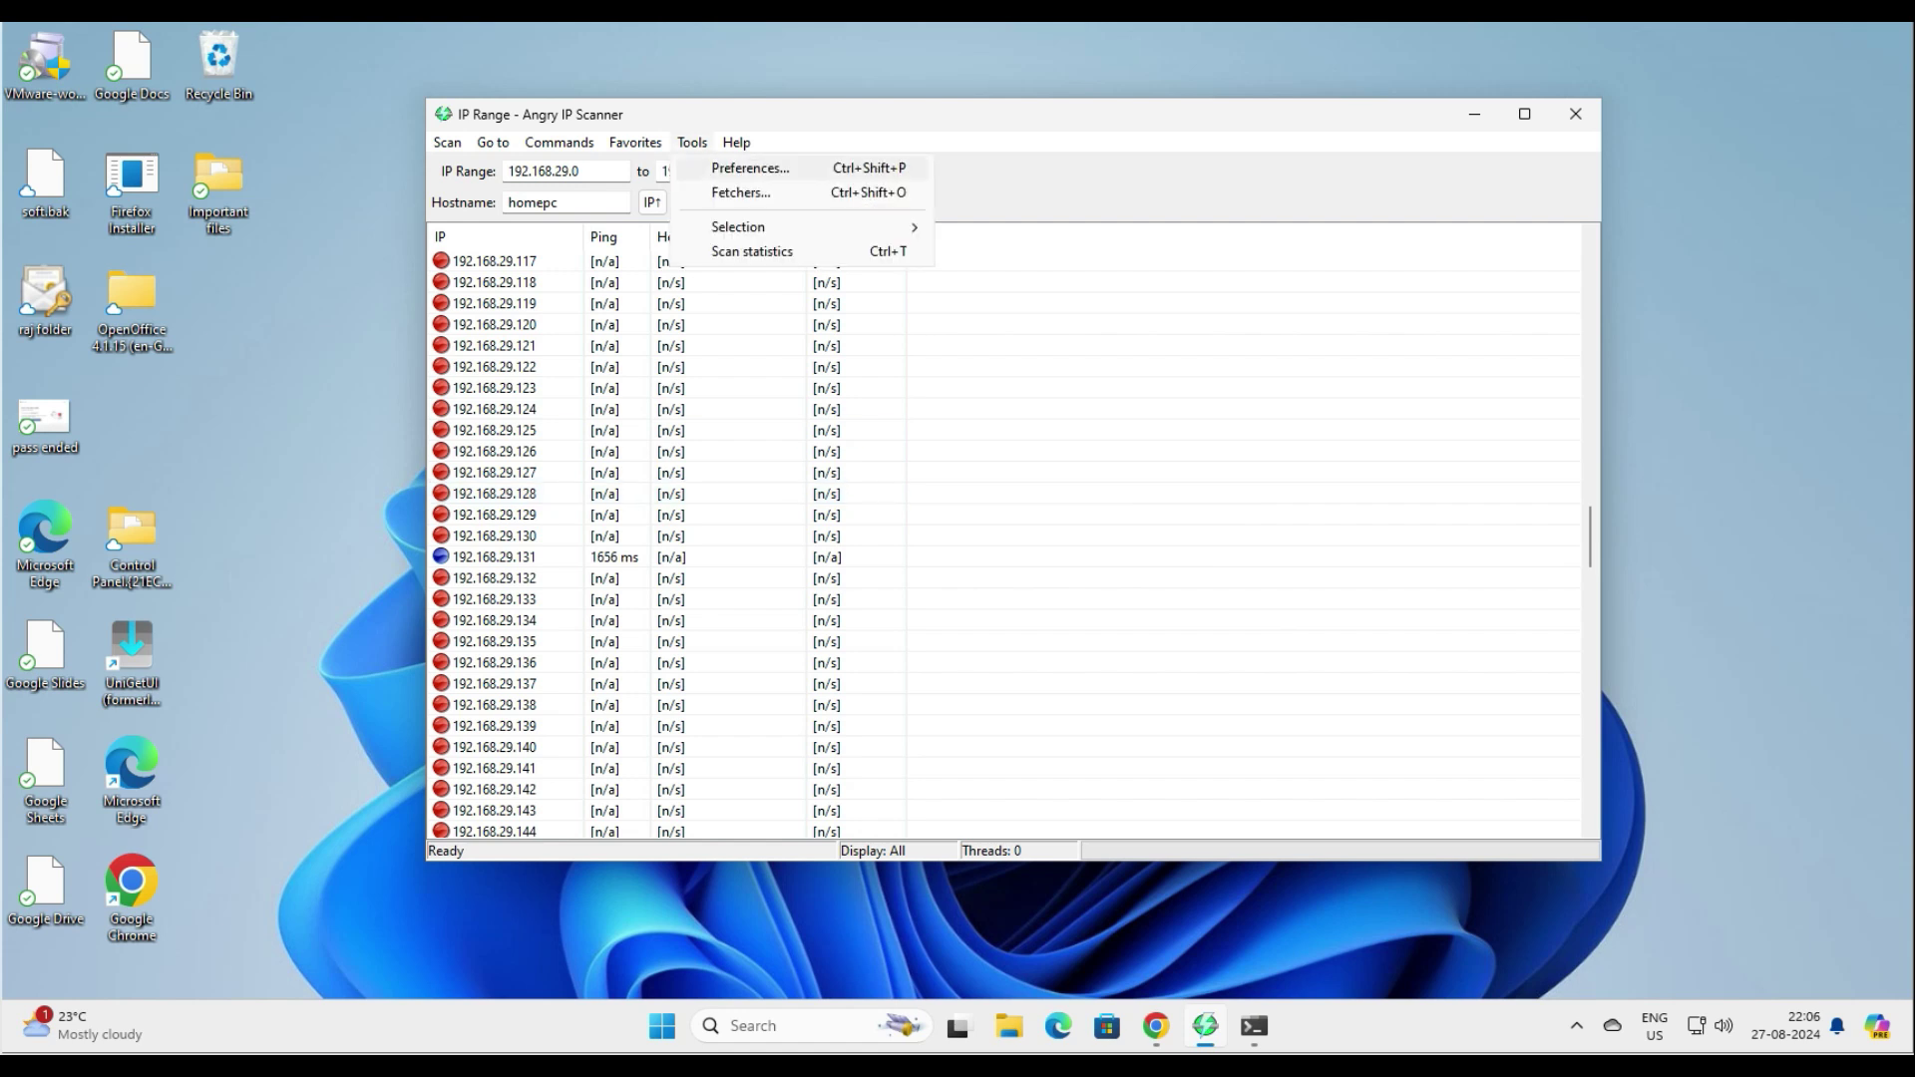
key("Return")
left_click(960, 262)
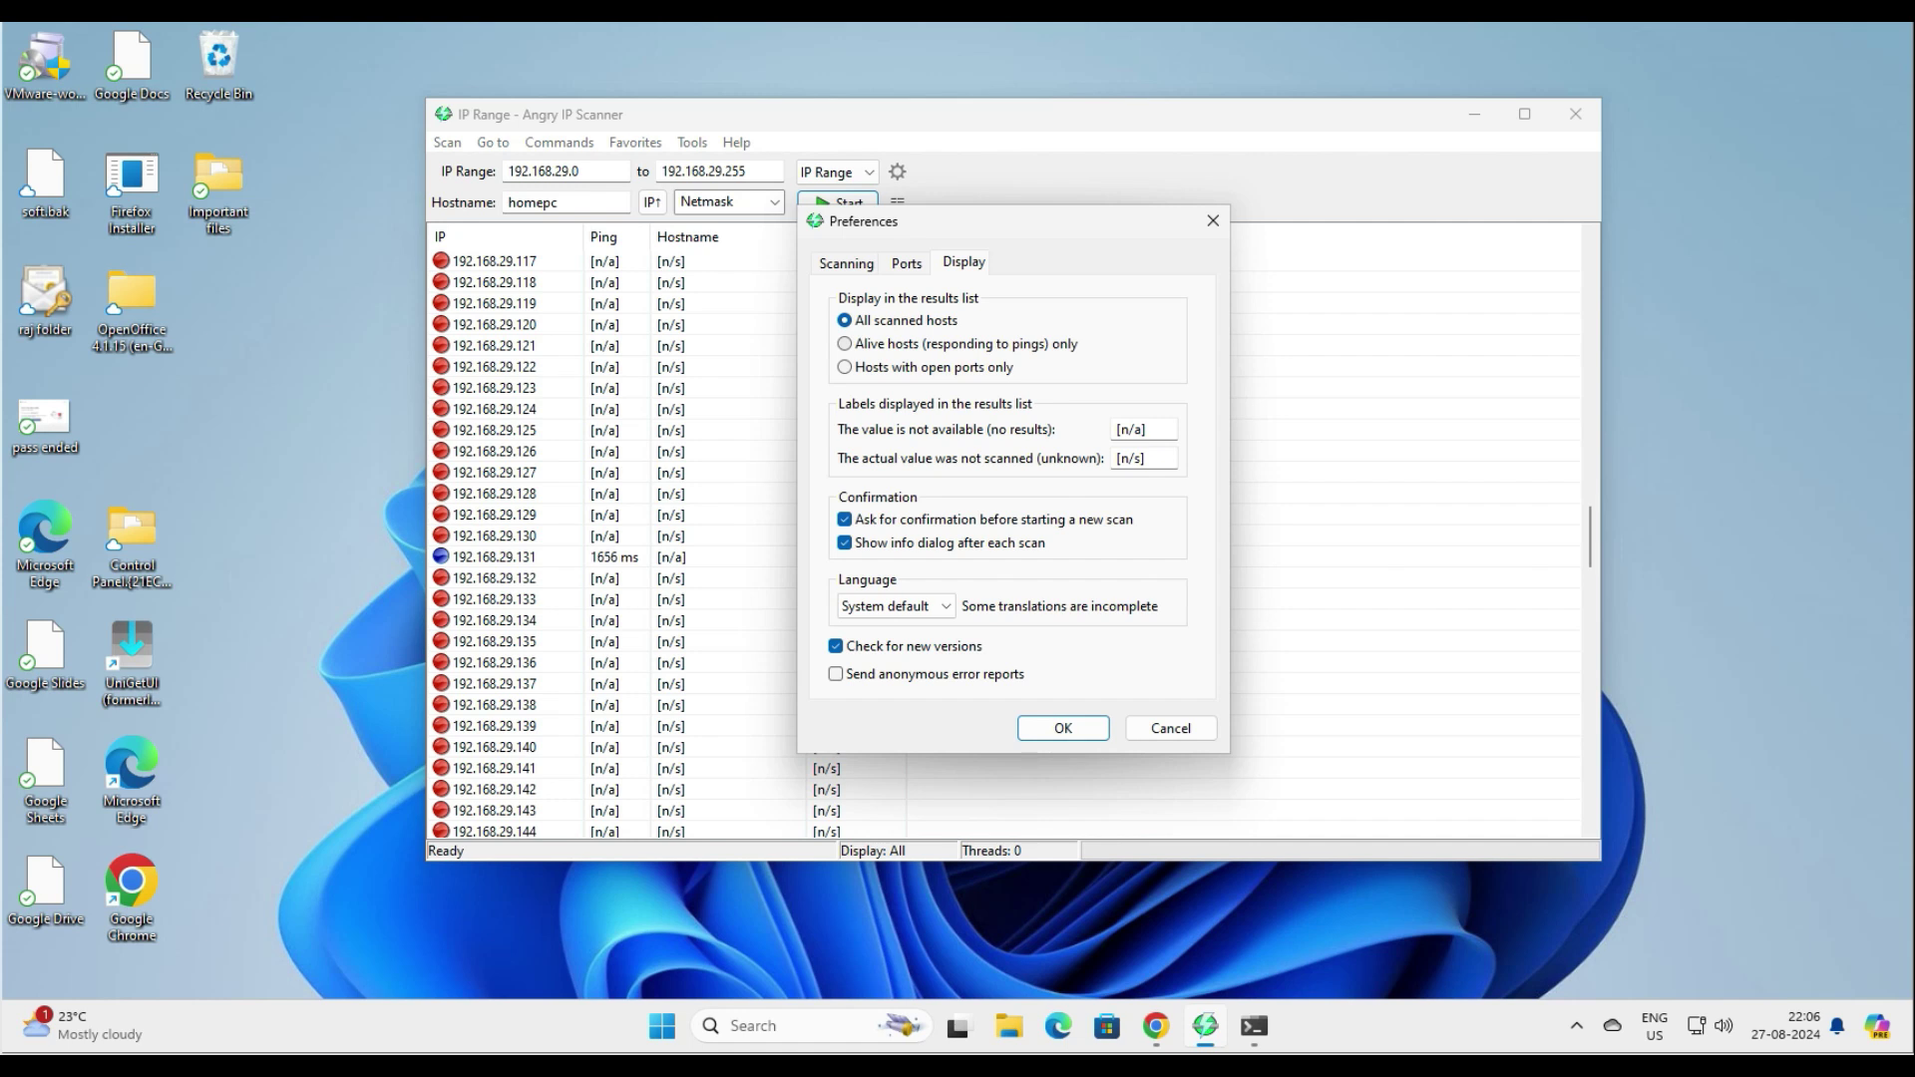
left_click(843, 343)
left_click(1063, 728)
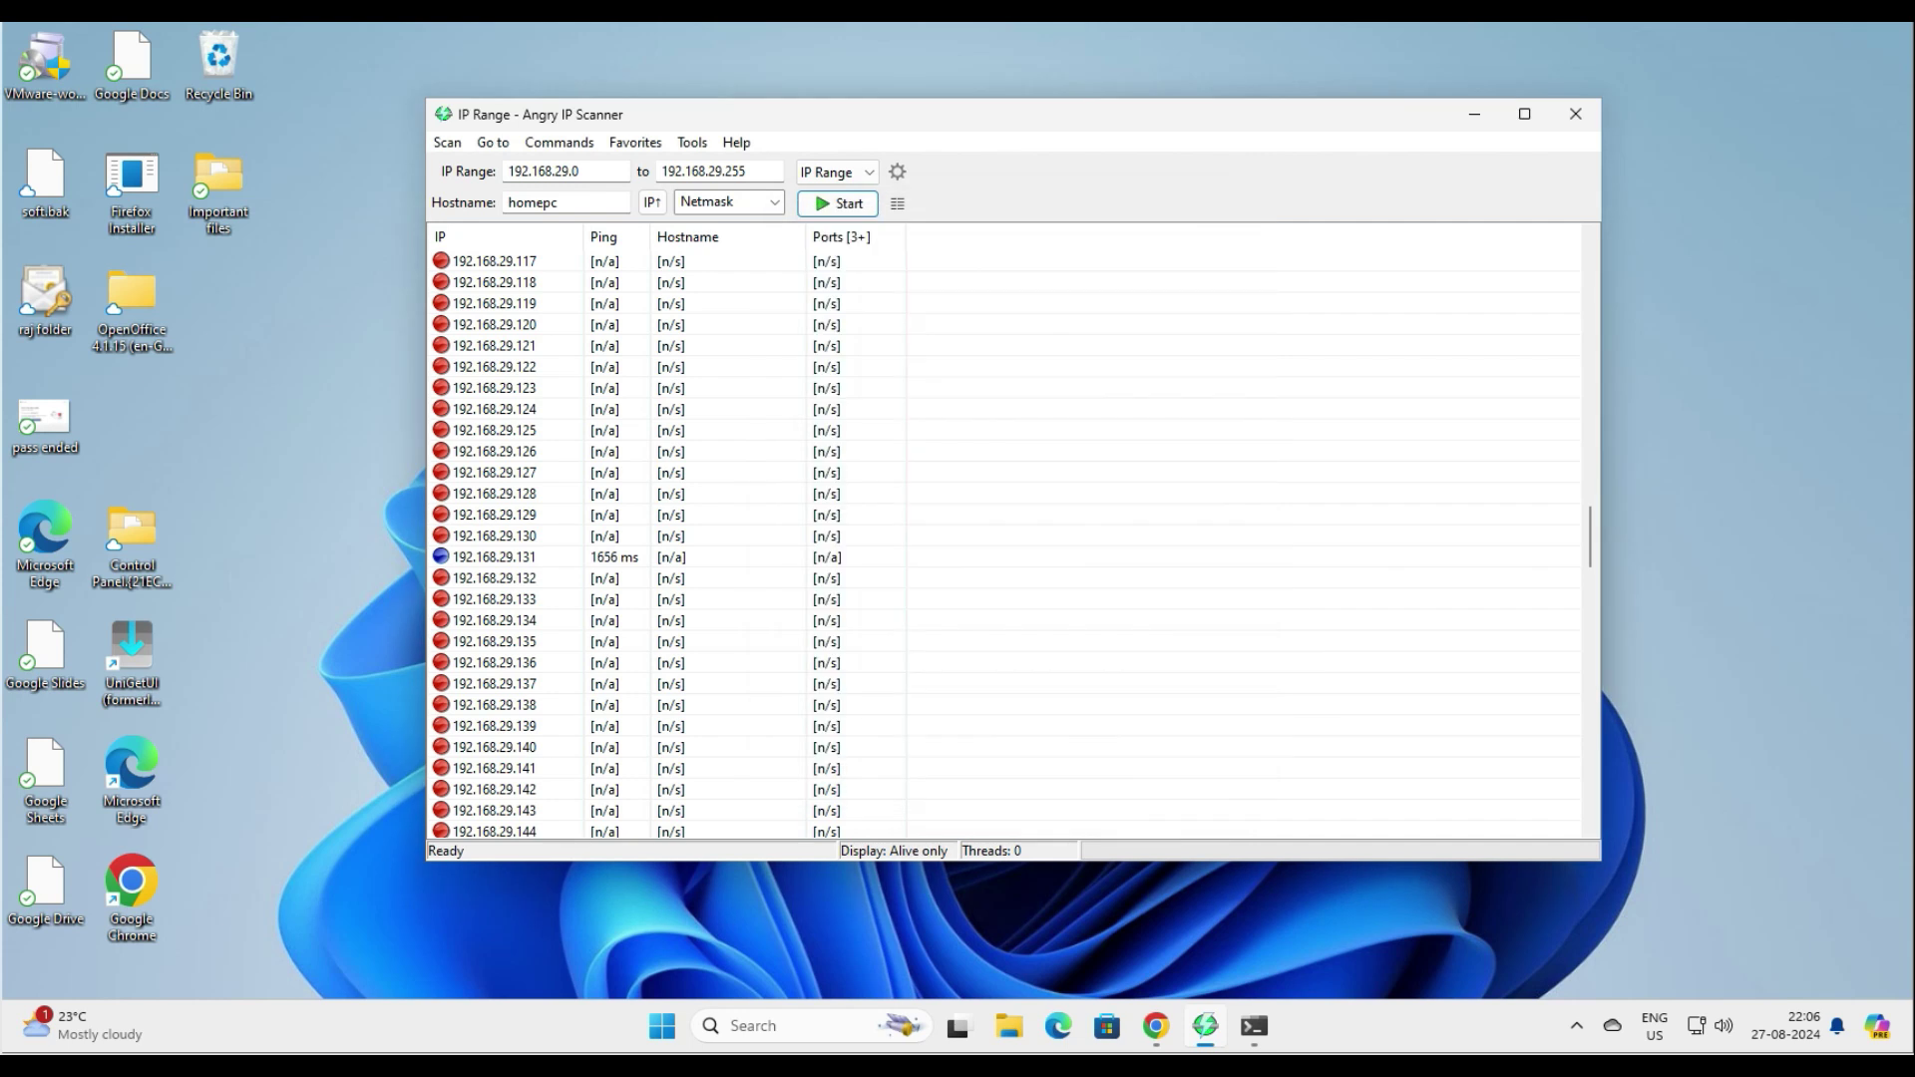
- Rescan the IP range, discarding the previous results, and inspect the entries for hosts 192.168.29.44 and 192.168.29.78
left_click(838, 203)
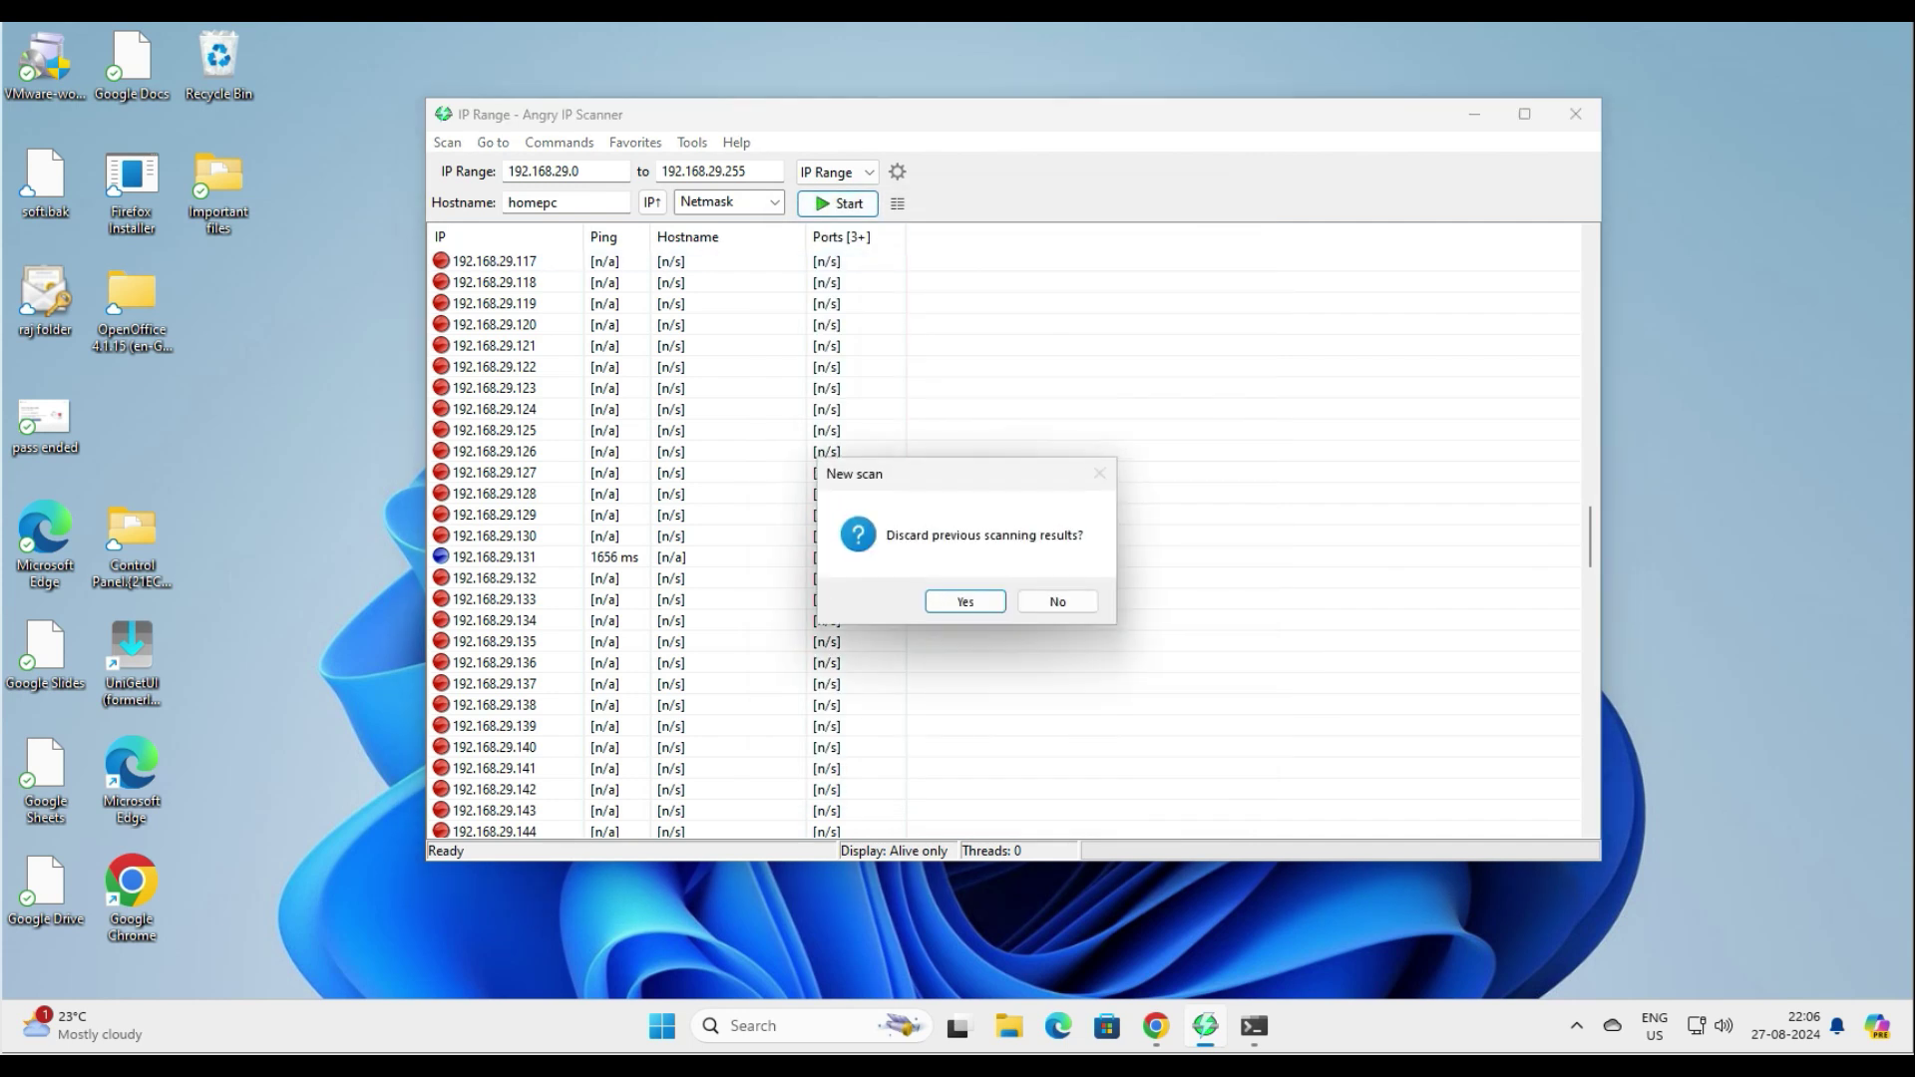
key("Return")
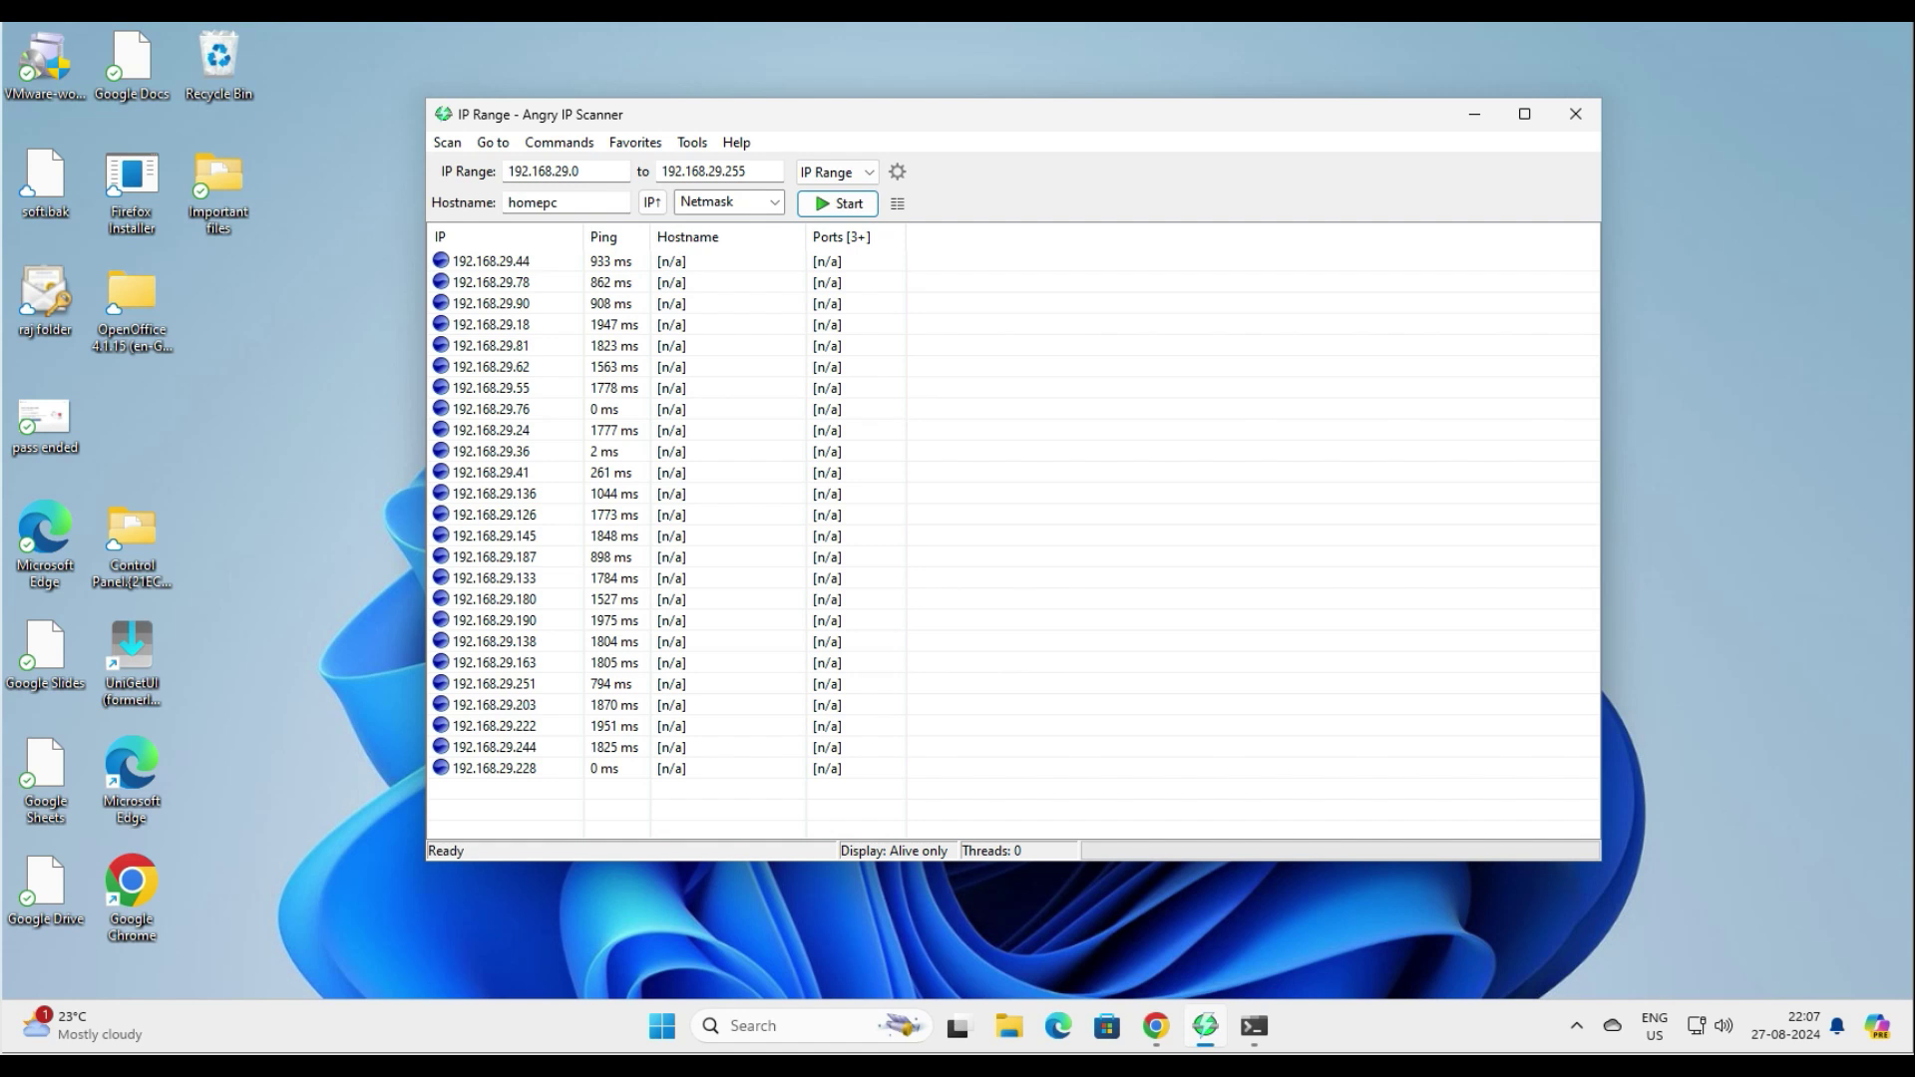
left_click_drag(1096, 120, 1191, 96)
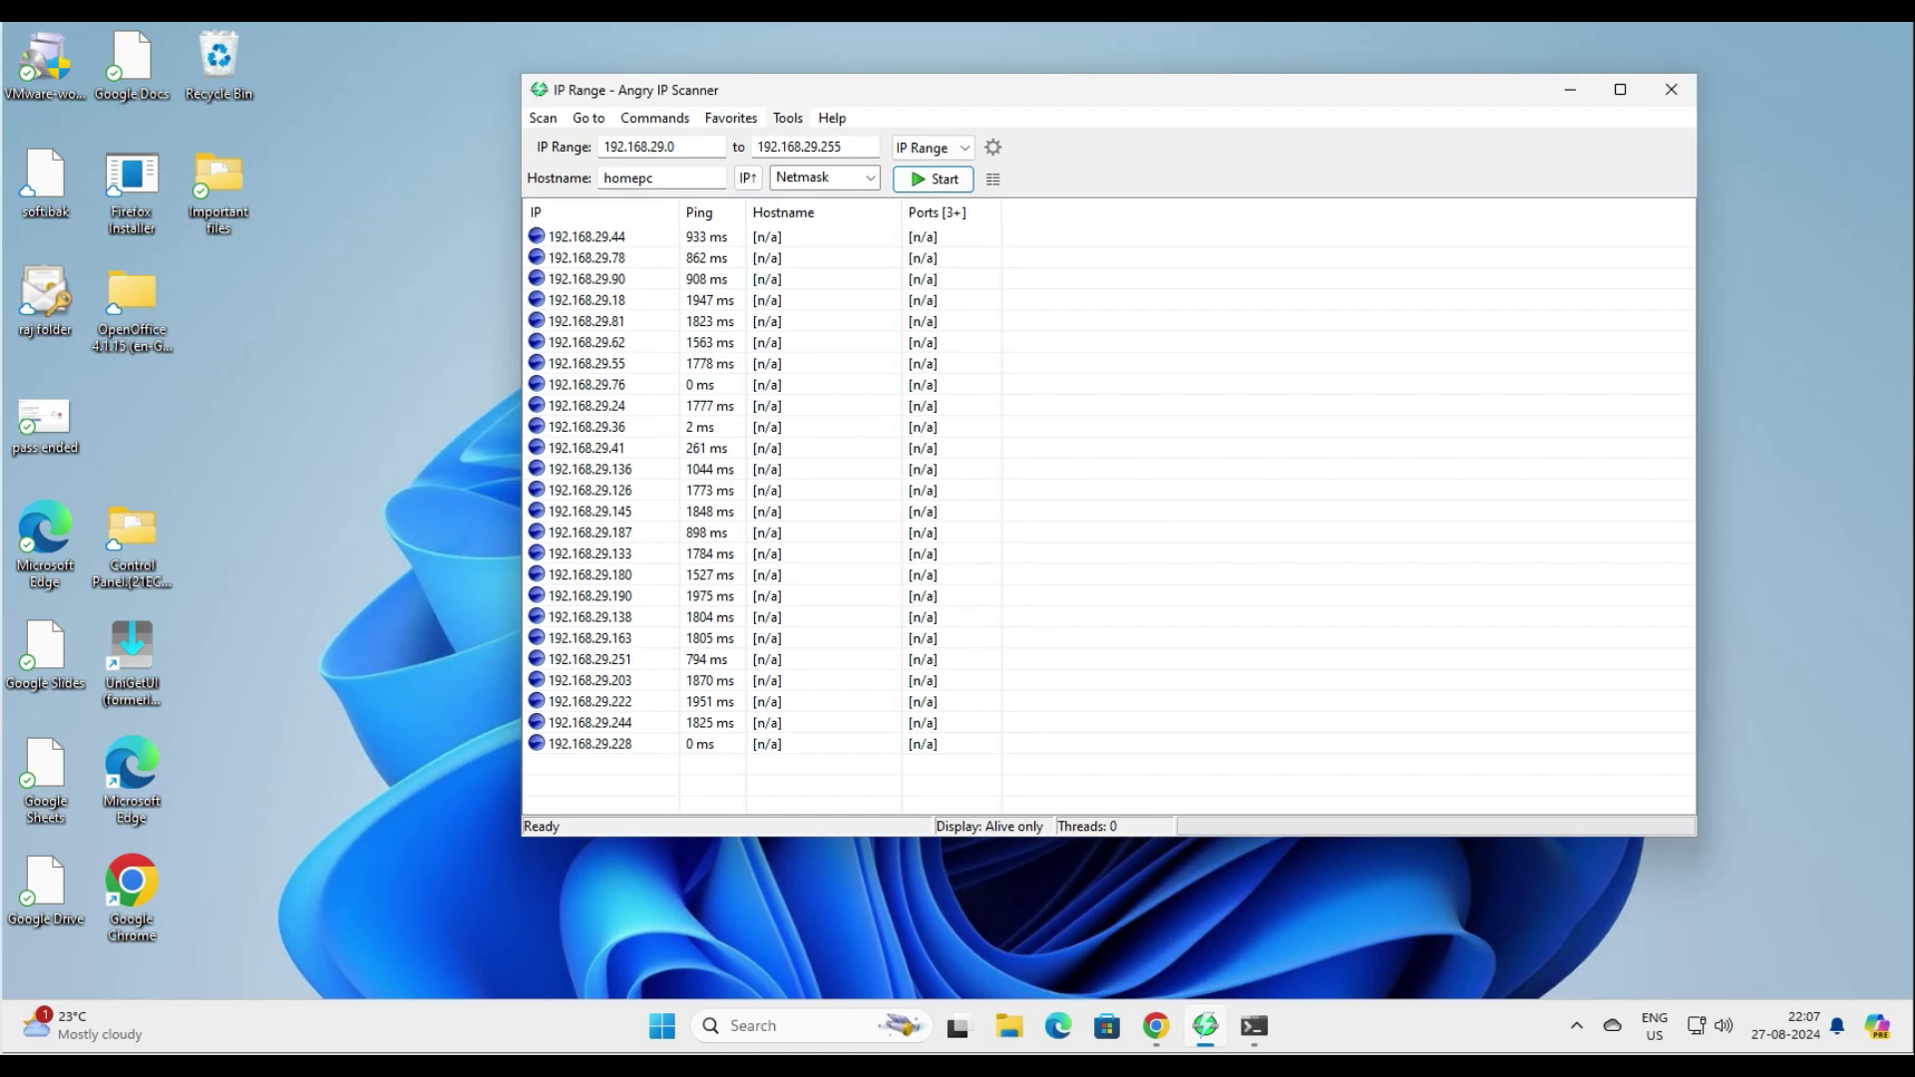
left_click(586, 237)
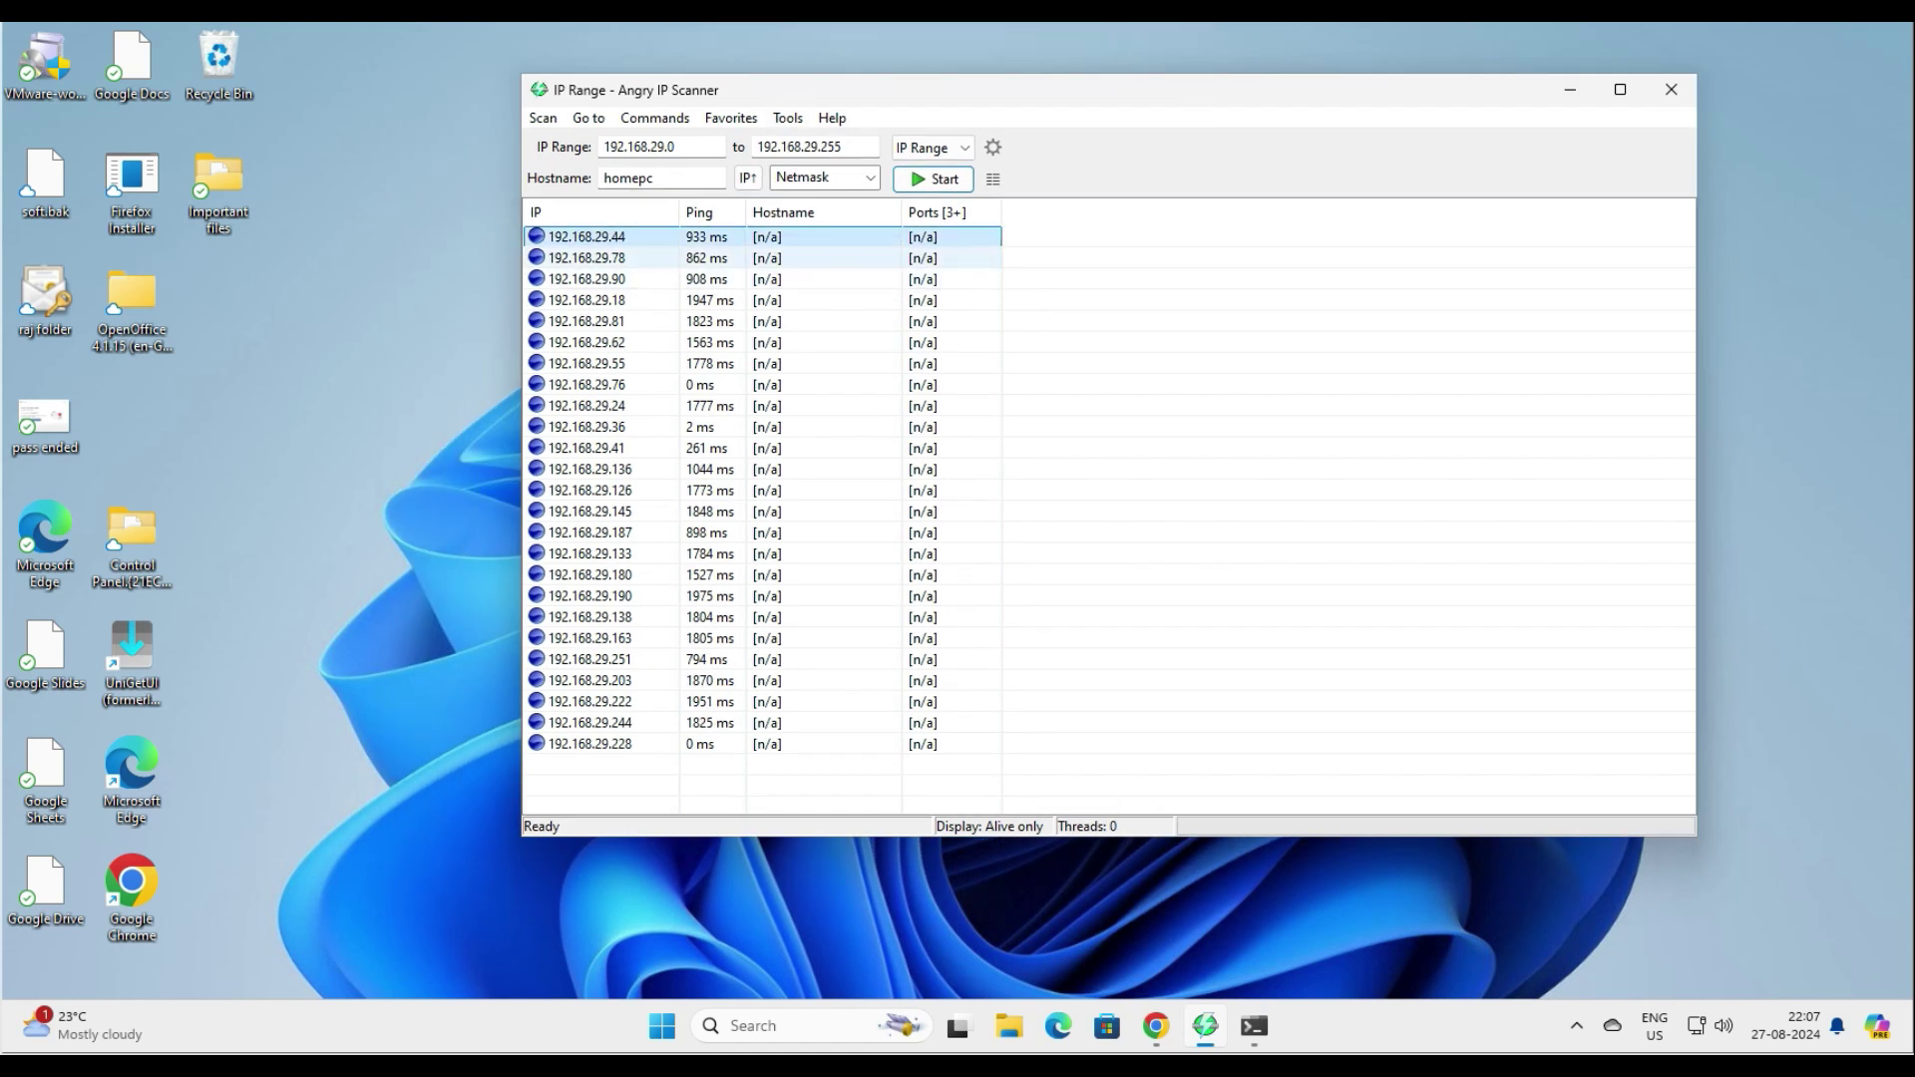
left_click(586, 258)
- Review the Scanning, Ports and Display preferences, then leave them without saving changes
left_click(786, 118)
left_click(828, 141)
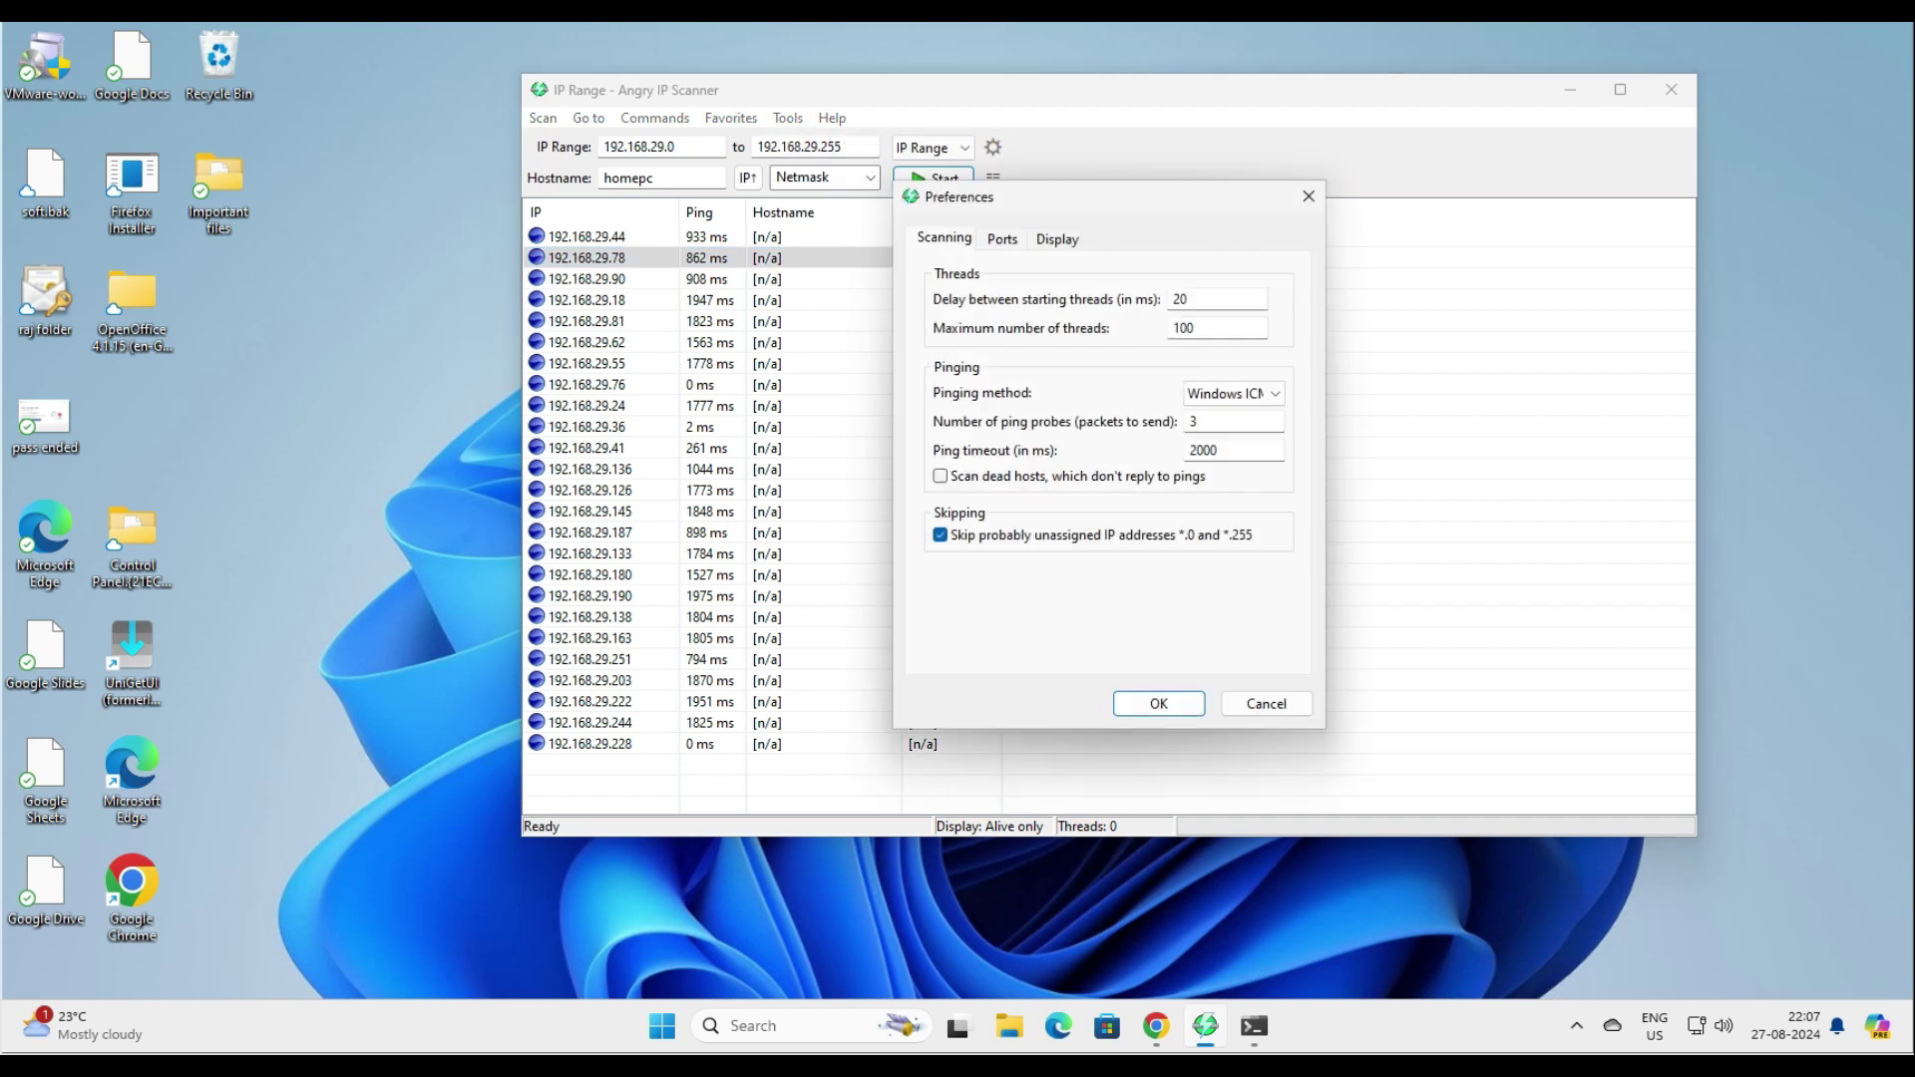
left_click(1000, 238)
left_click(1056, 239)
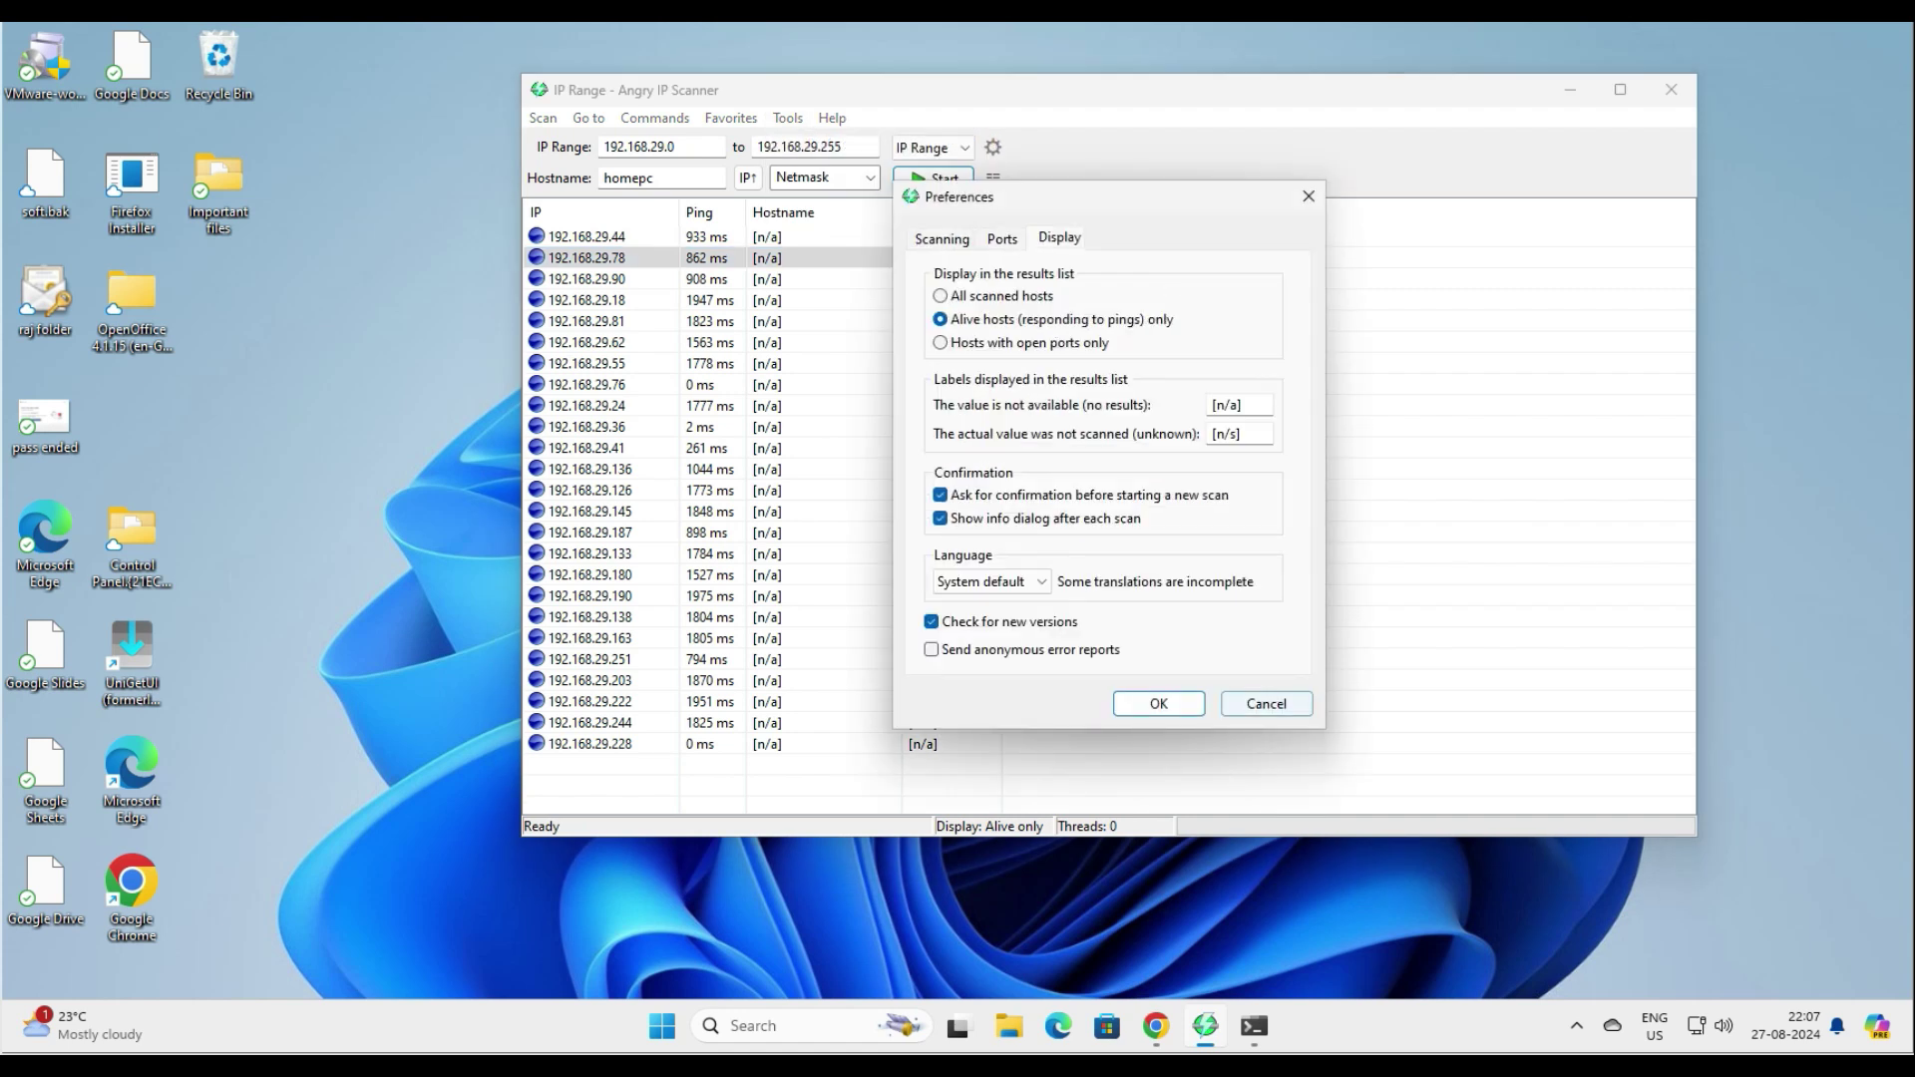
left_click(1265, 703)
- Scan the range 192.168.29.0 to 192.168.29.255 again and close the scan statistics
left_click(794, 212)
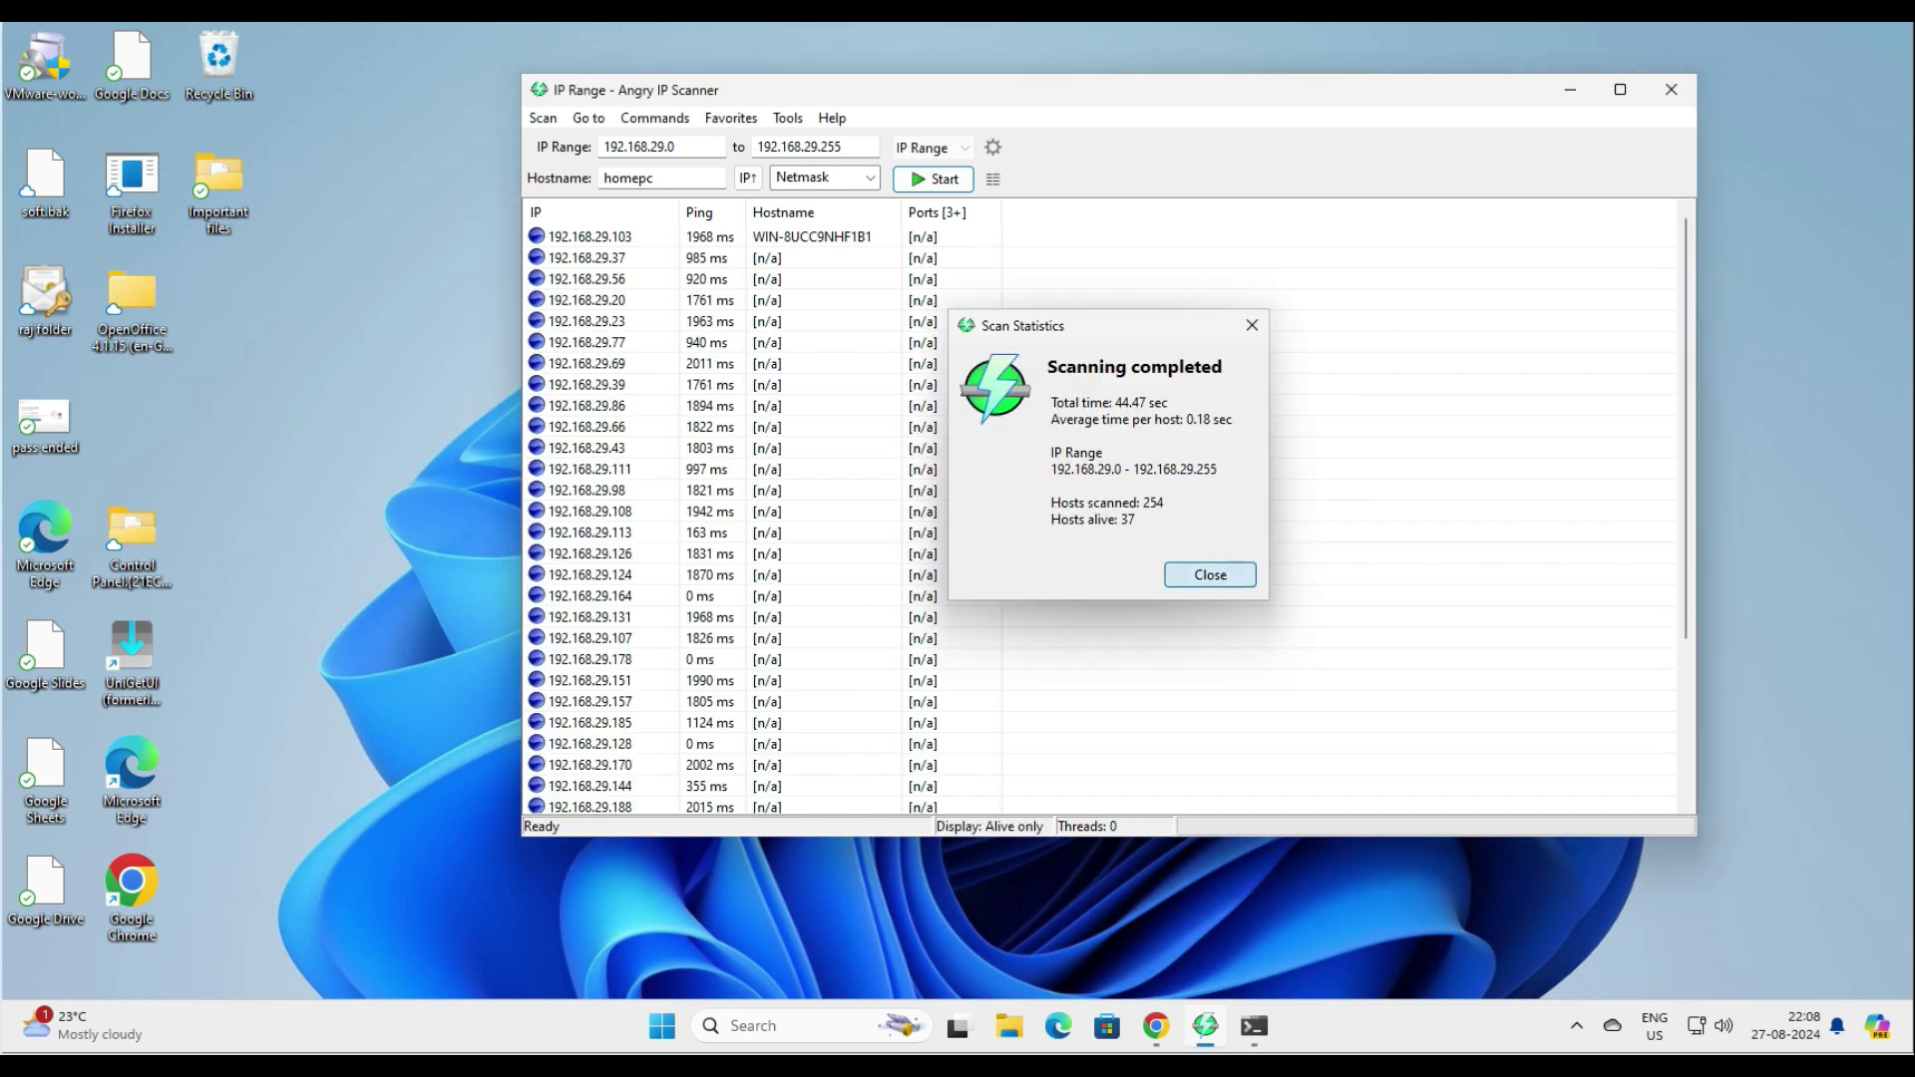
left_click(1209, 574)
scroll(757, 429, "up", 4)
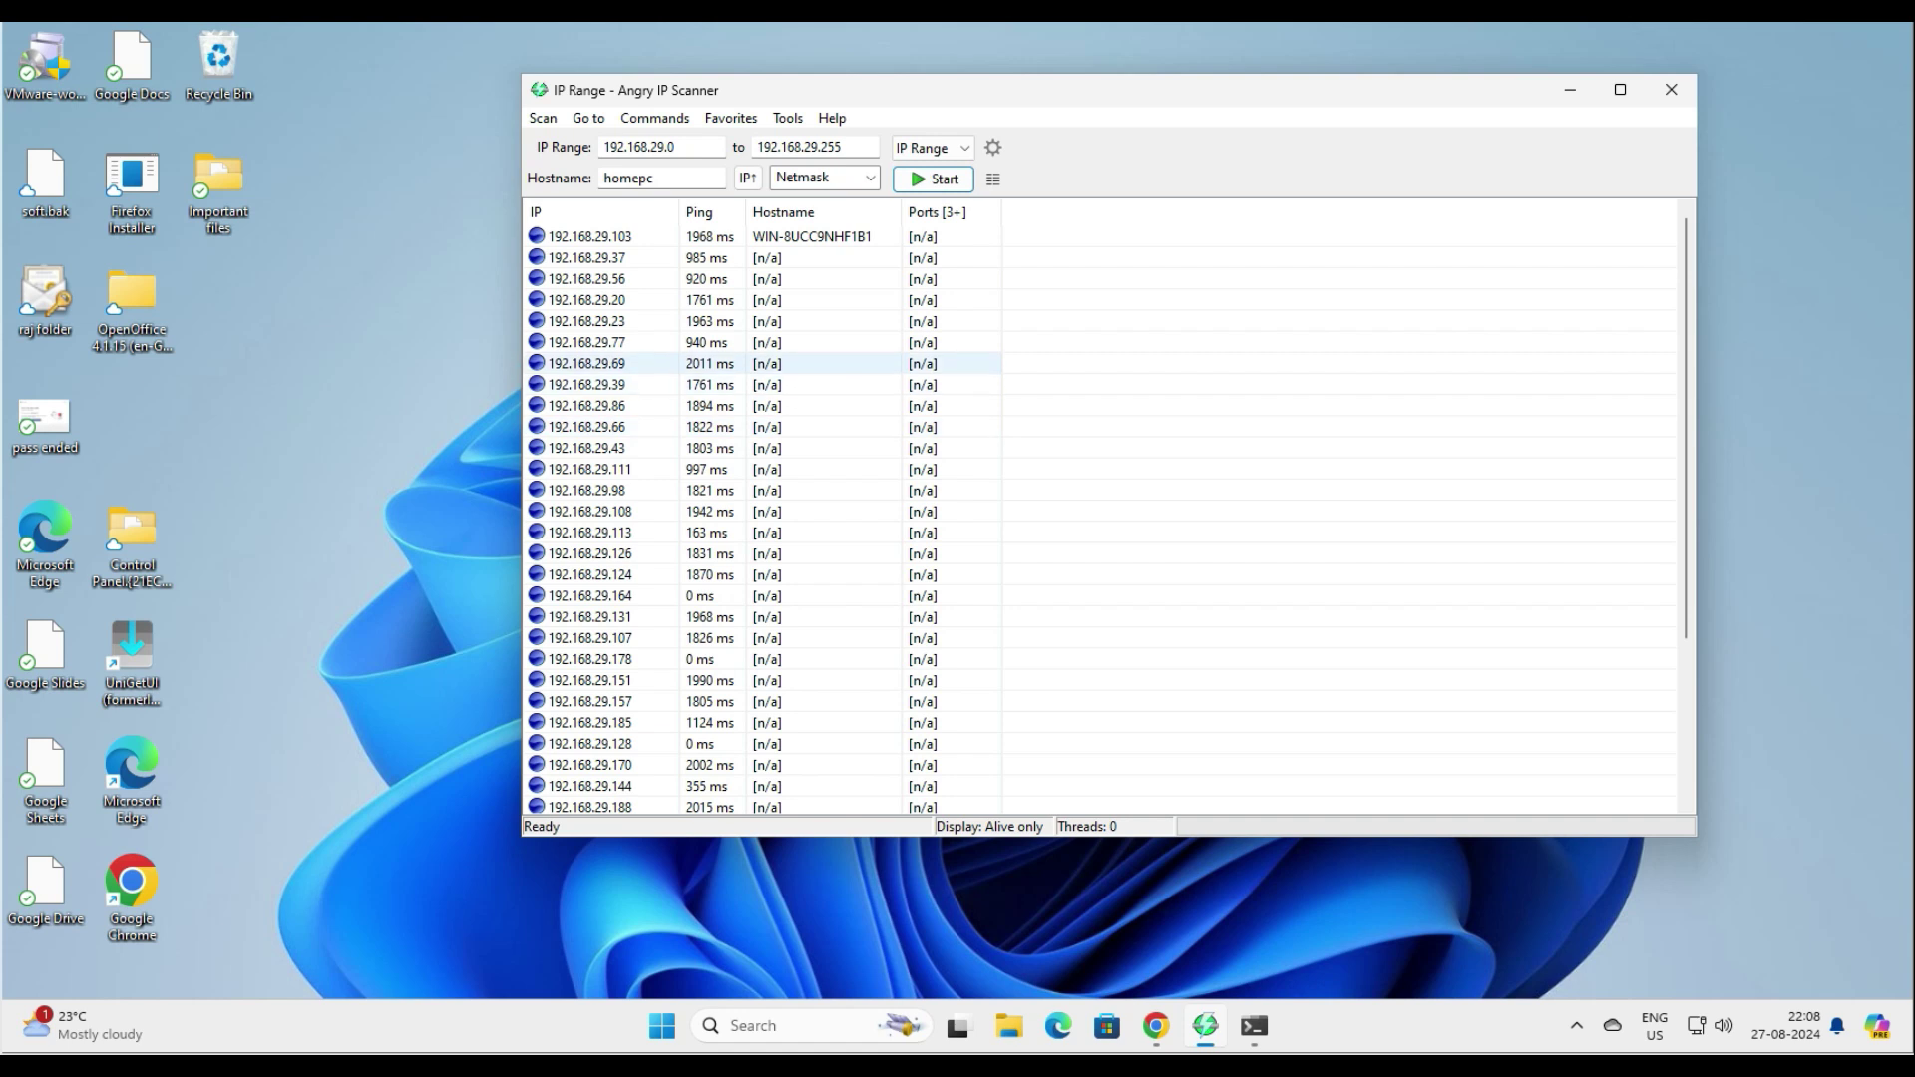
- Inspect the alive host entries in the results, including 192.168.29.103, 192.168.29.56, 192.168.29.66 and 192.168.29.23
left_click(612, 236)
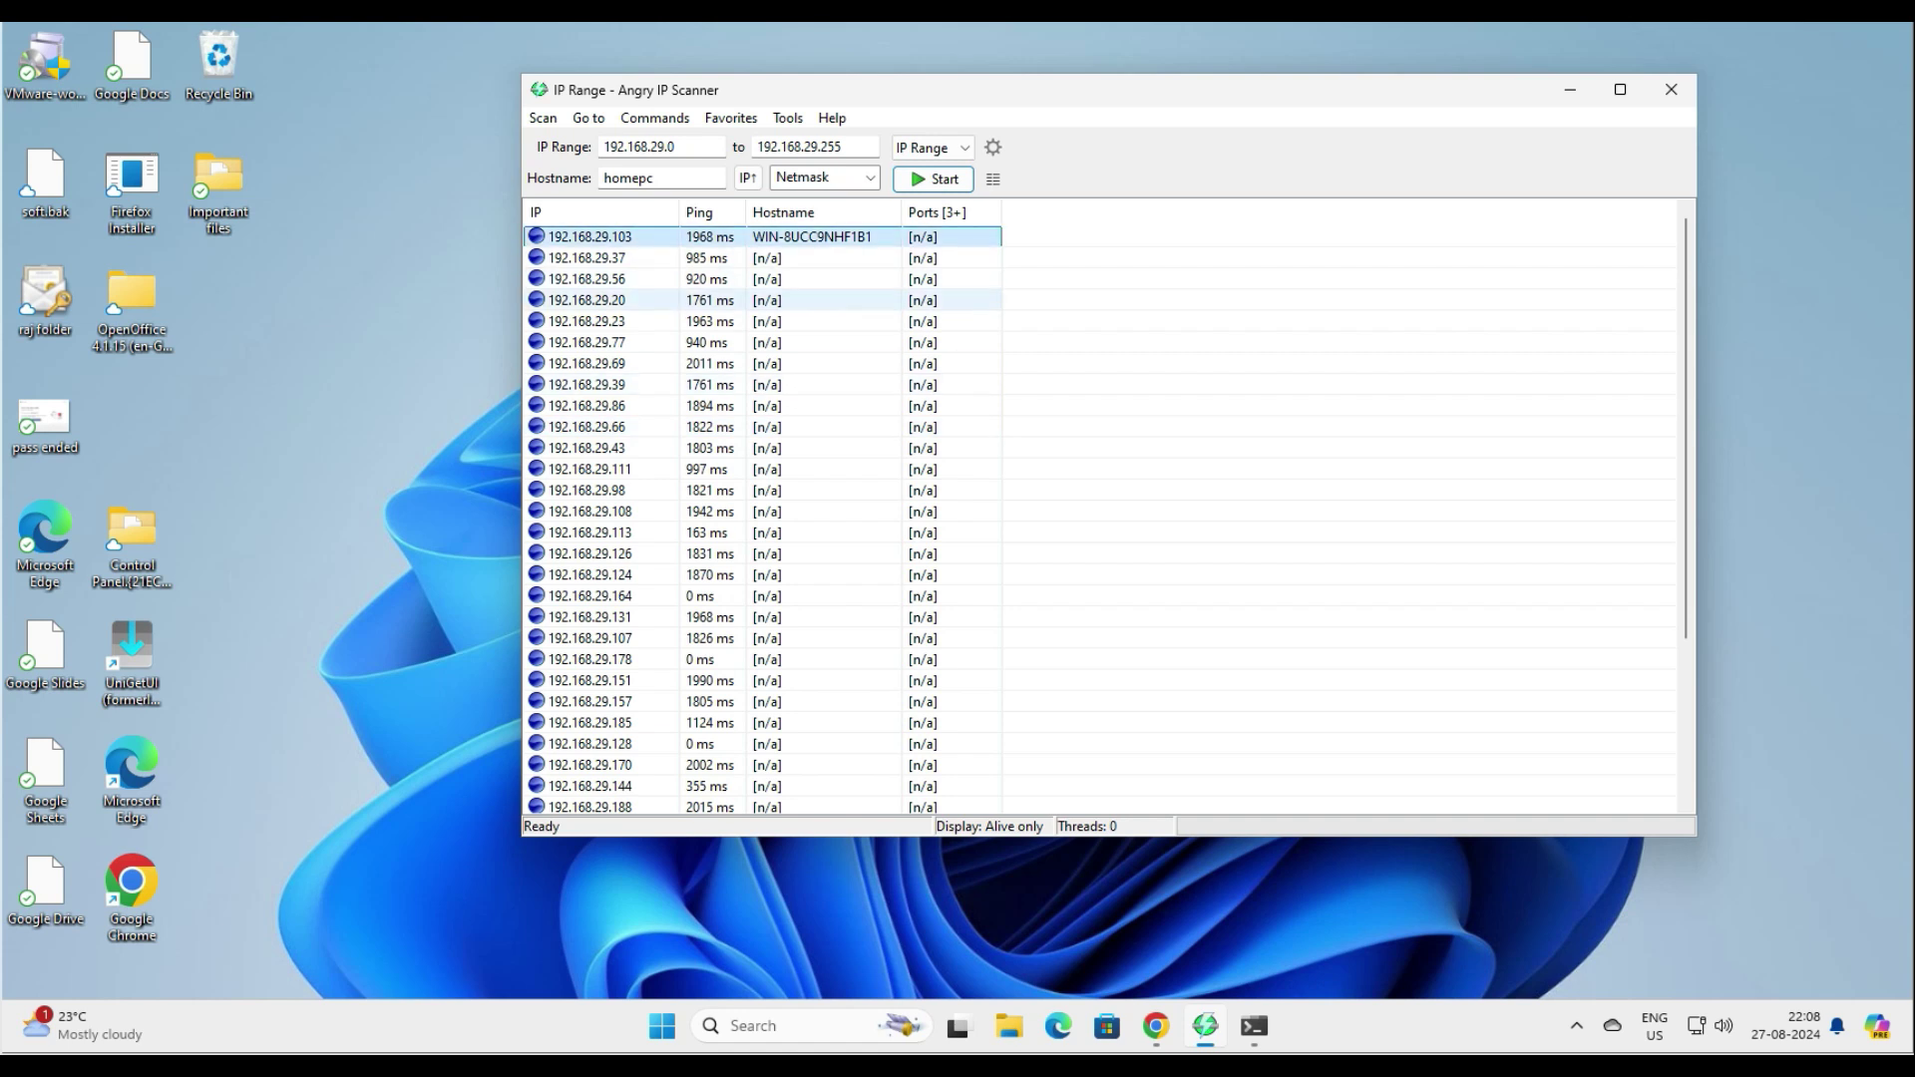
left_click(612, 280)
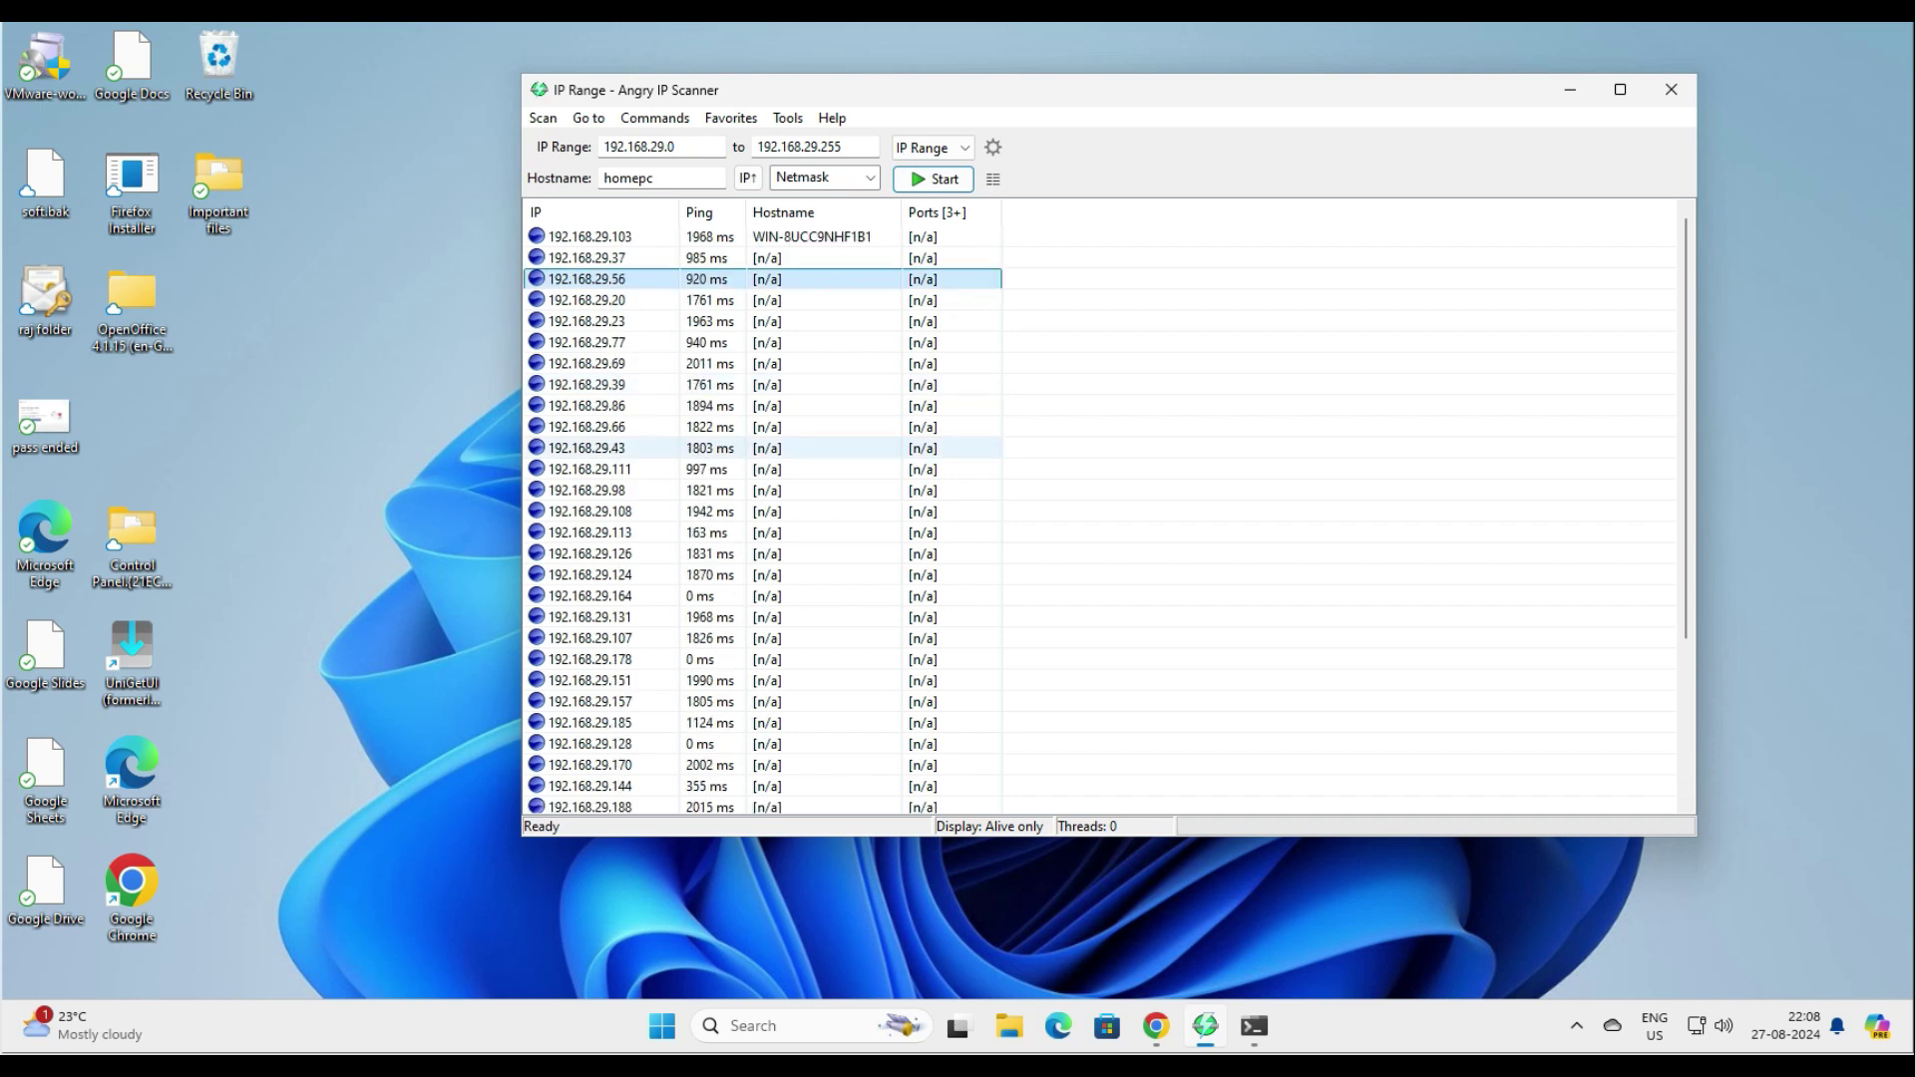
mouse_move(1785, 1025)
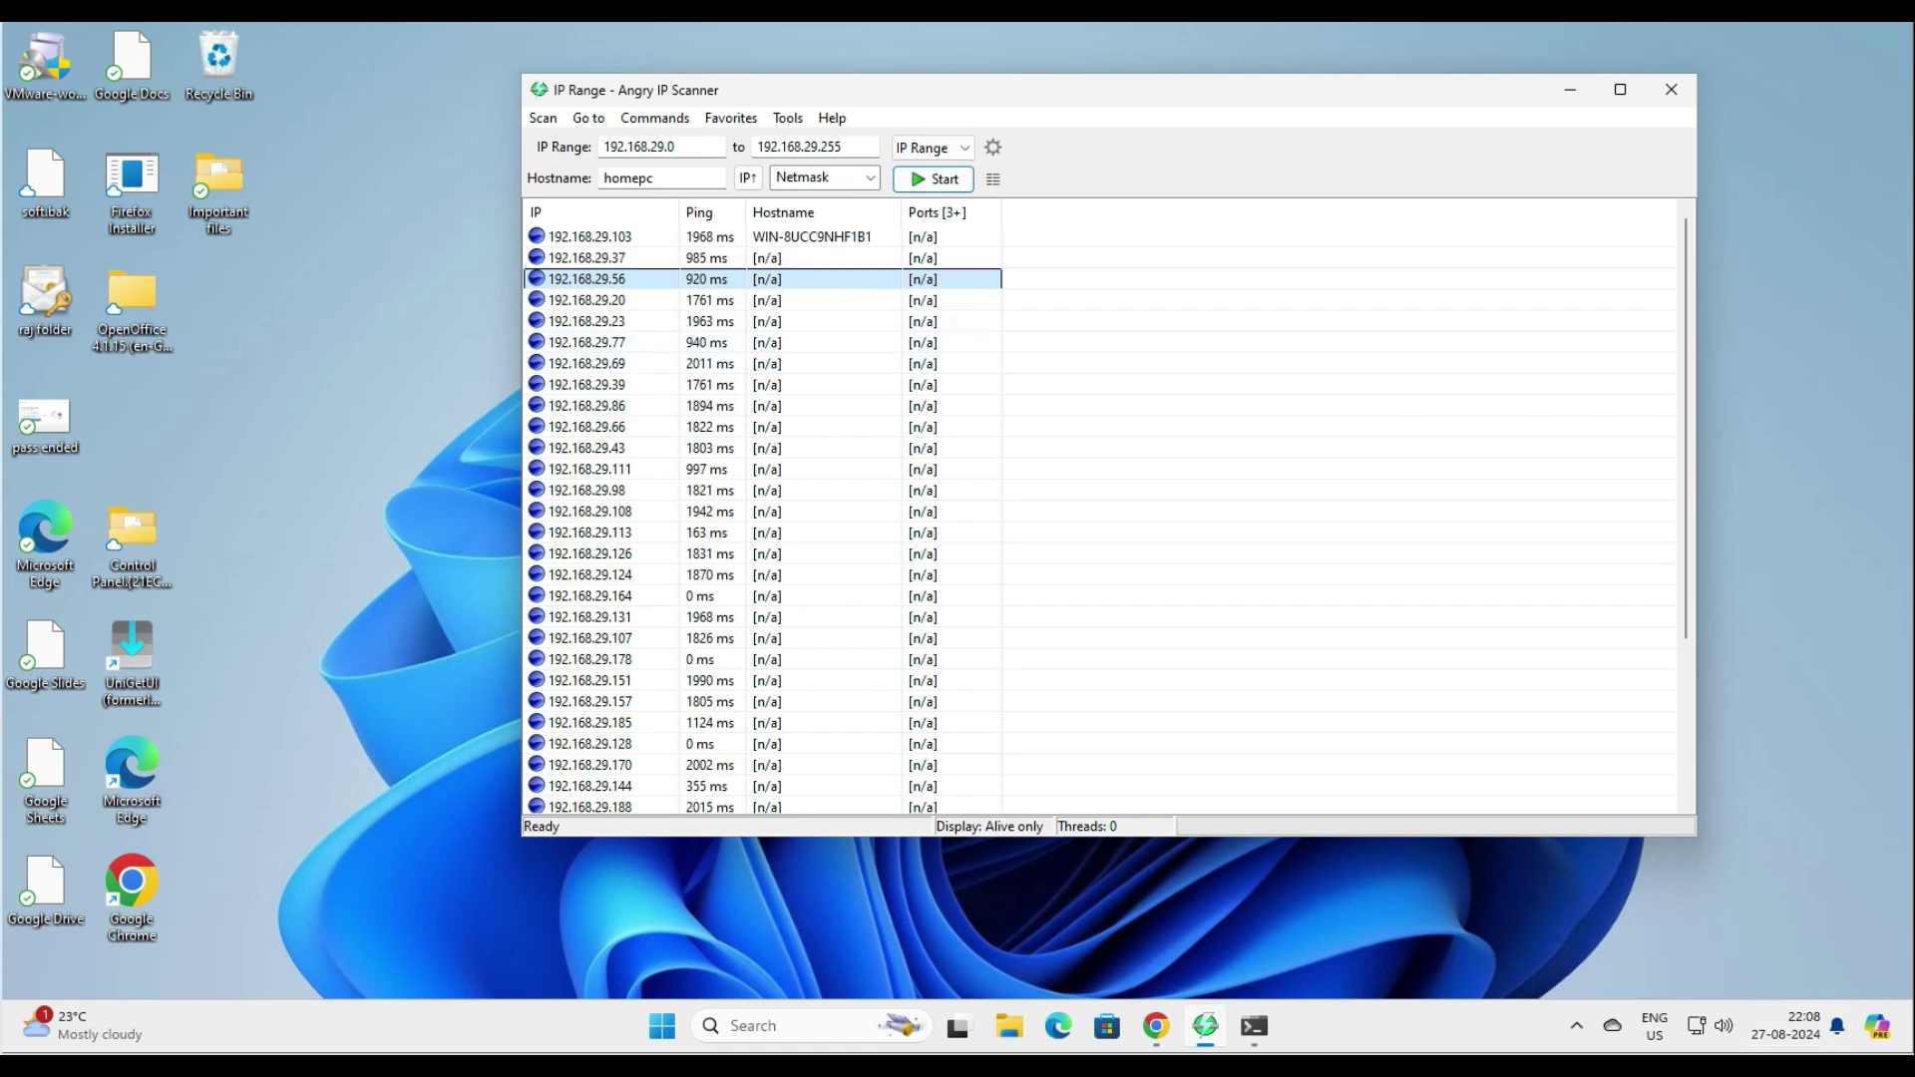
left_click(586, 427)
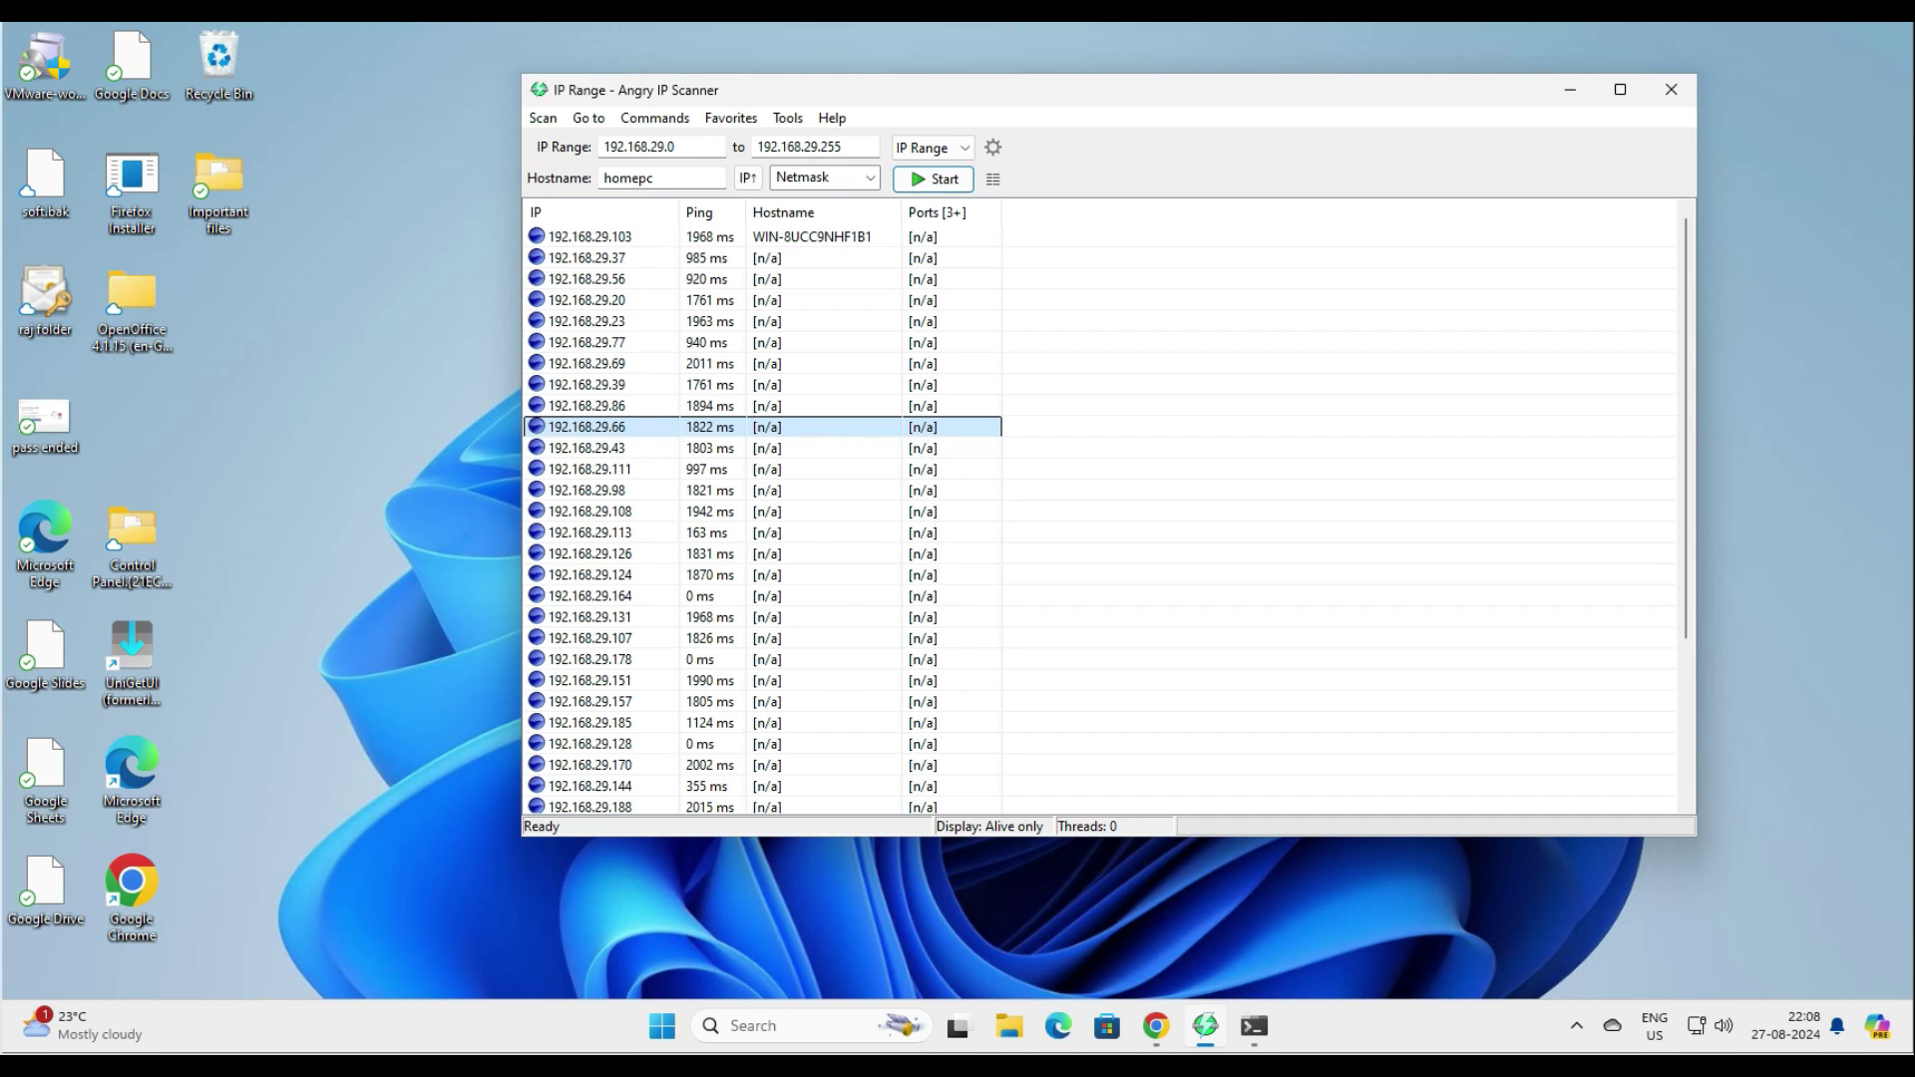
left_click(587, 385)
left_click(589, 237)
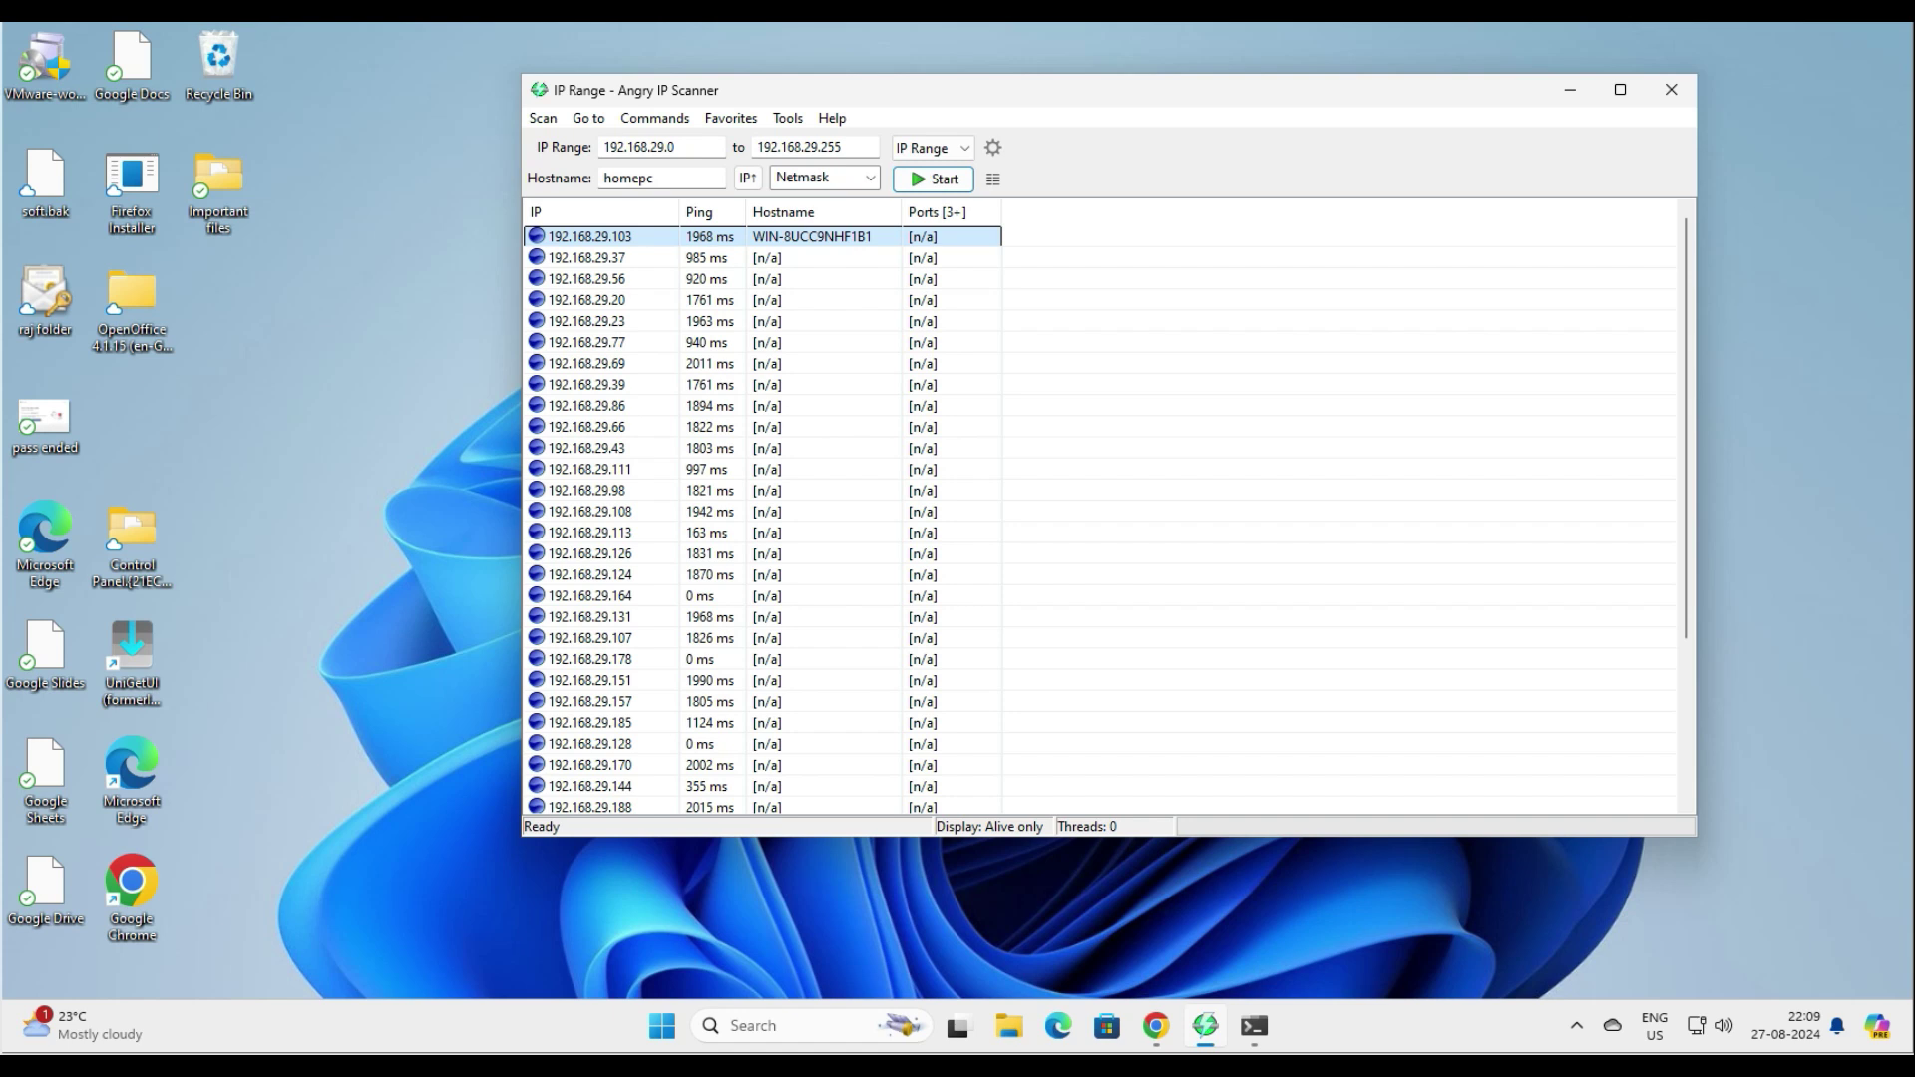
left_click(586, 321)
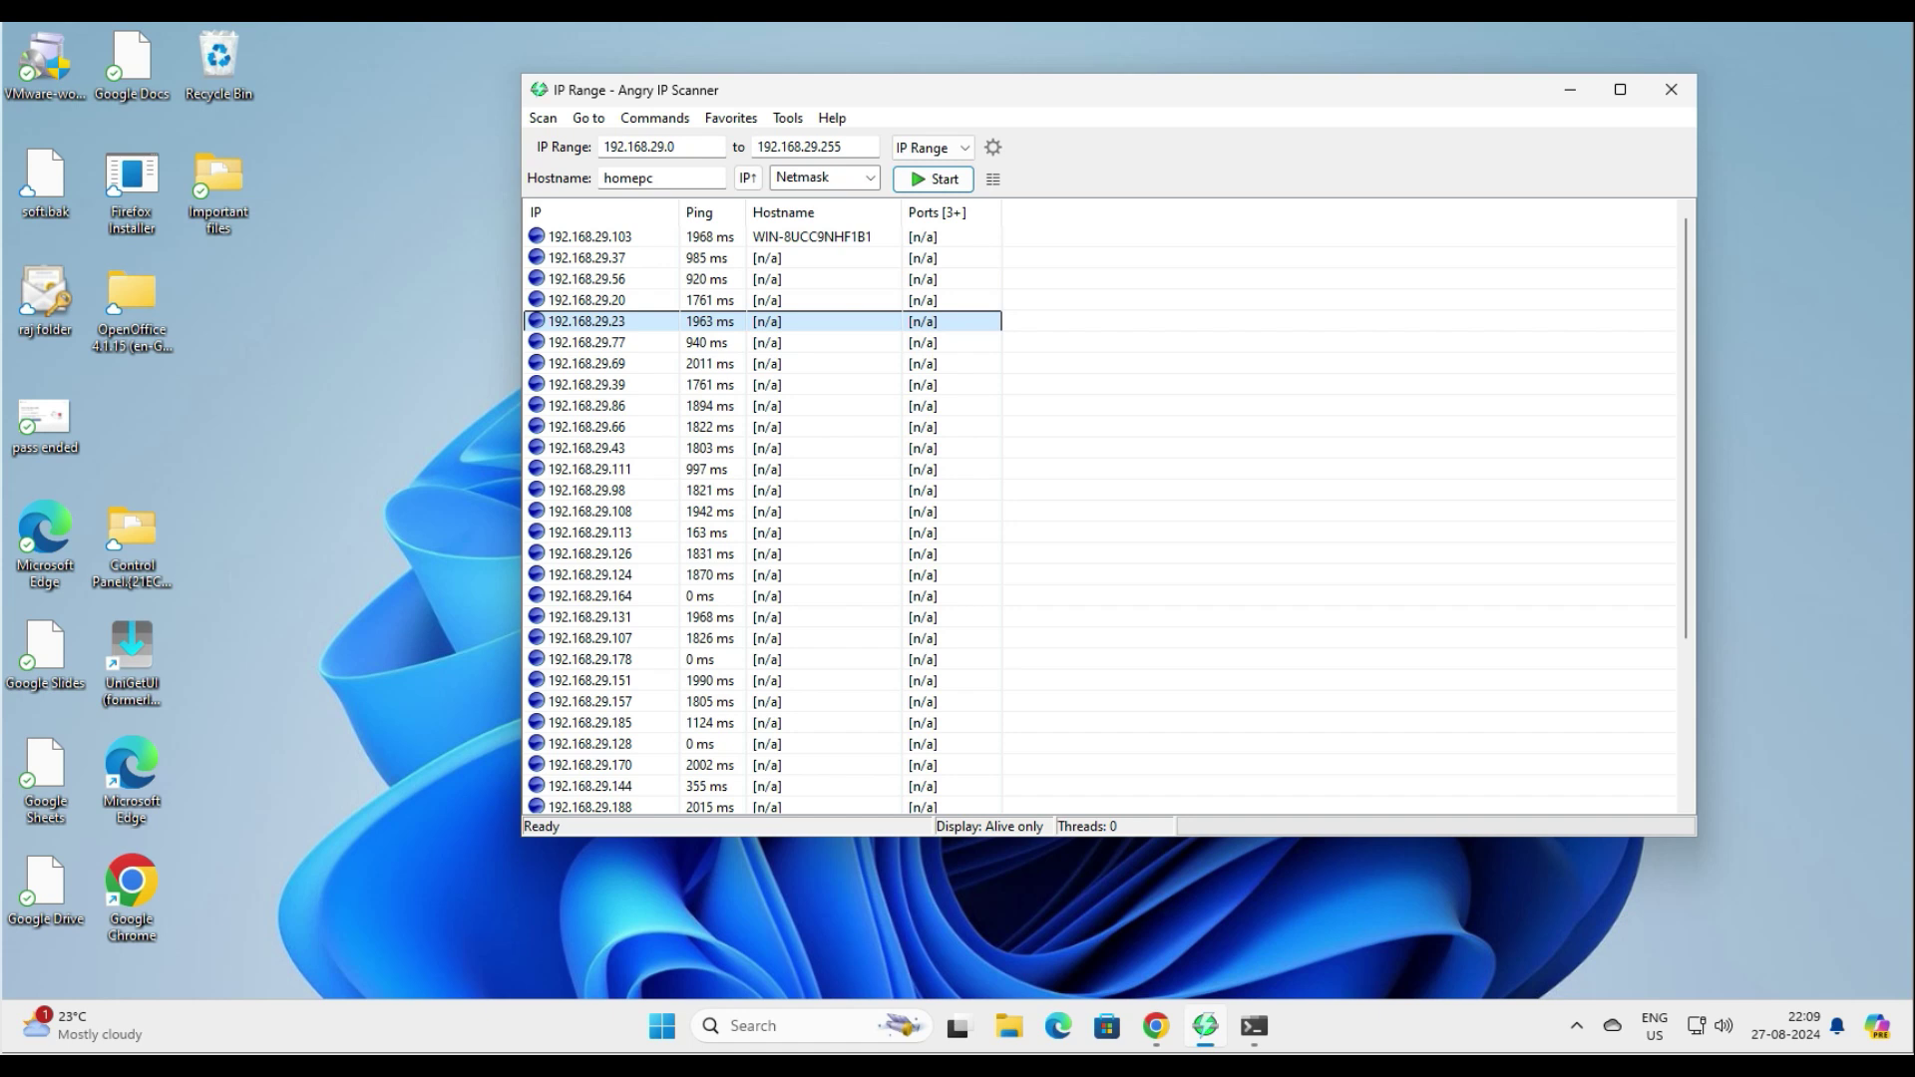
key("Up")
key("Up")
key("Up")
key("Up")
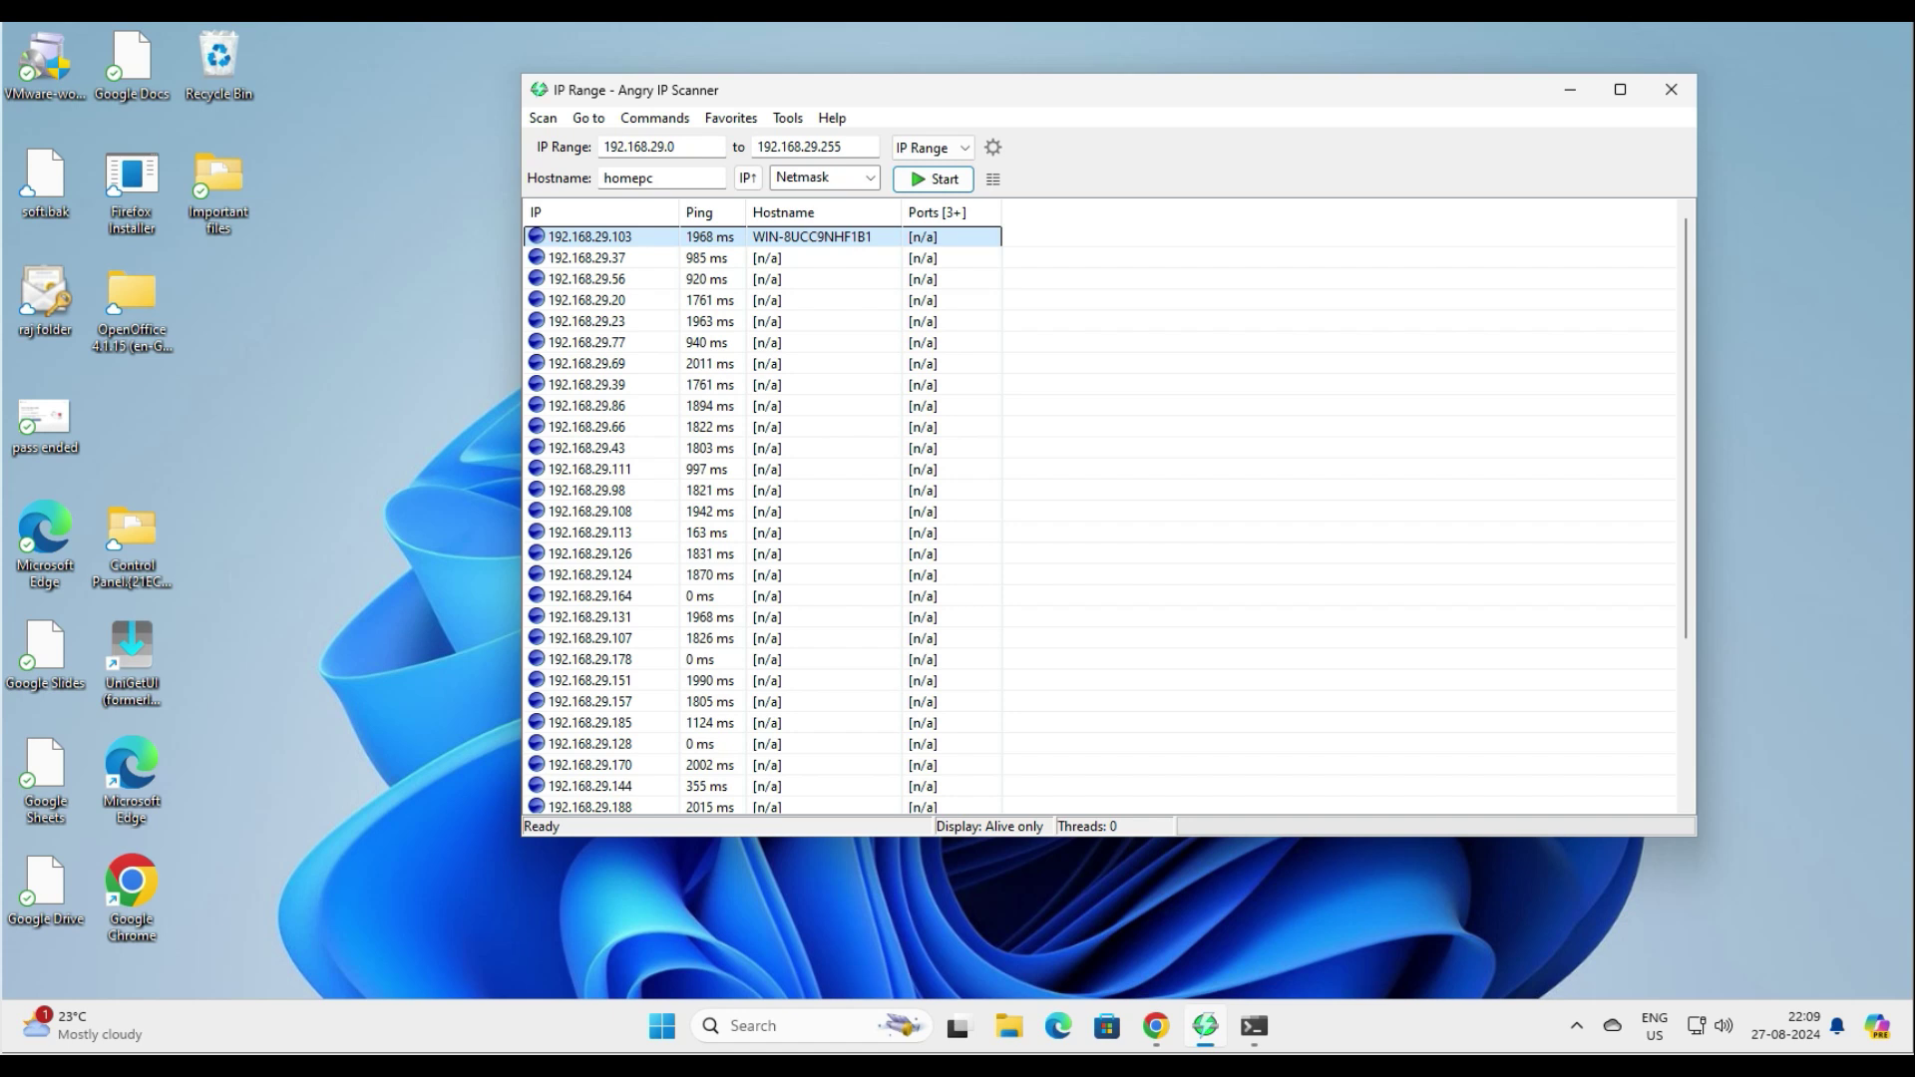
key("alt")
key("Left")
key("Escape")
- Start exporting all scan results and choose Comma-separated file (csv) as the file type
left_click(542, 118)
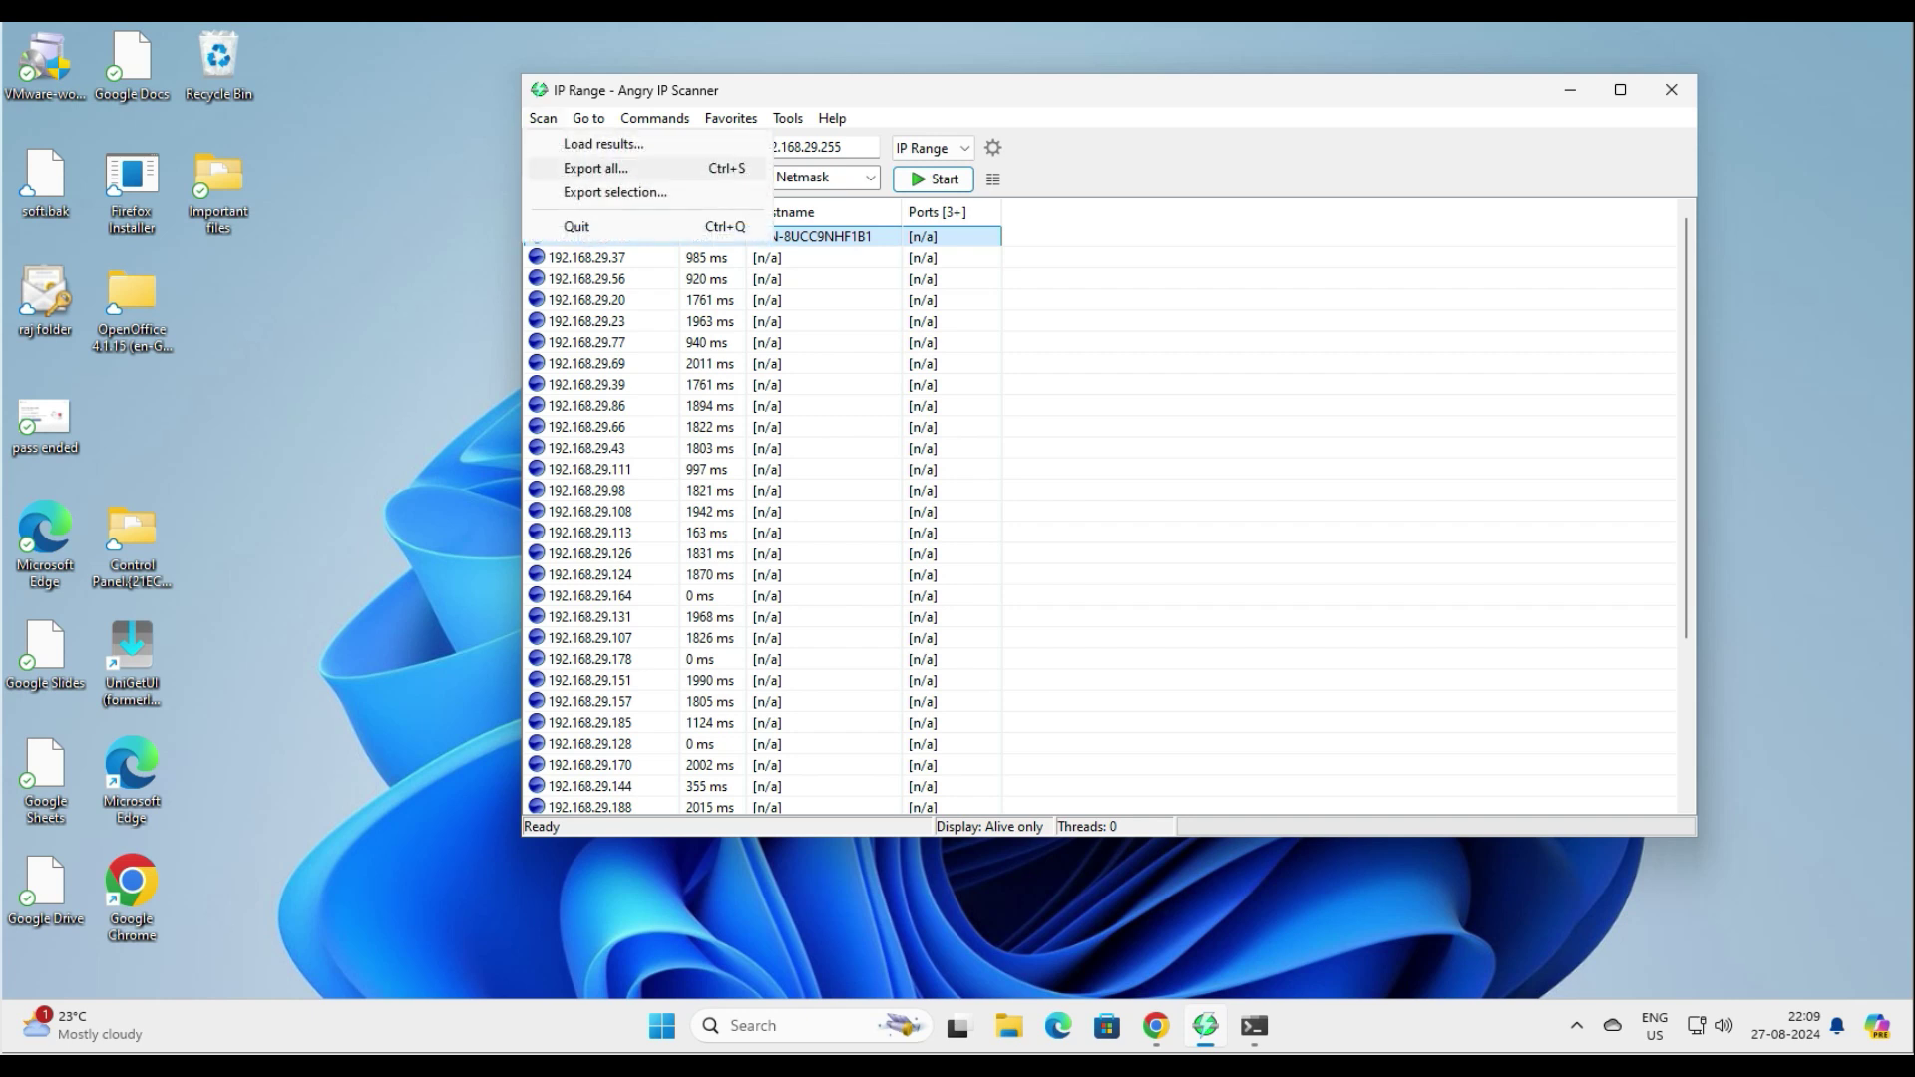
left_click(596, 167)
left_click(1064, 576)
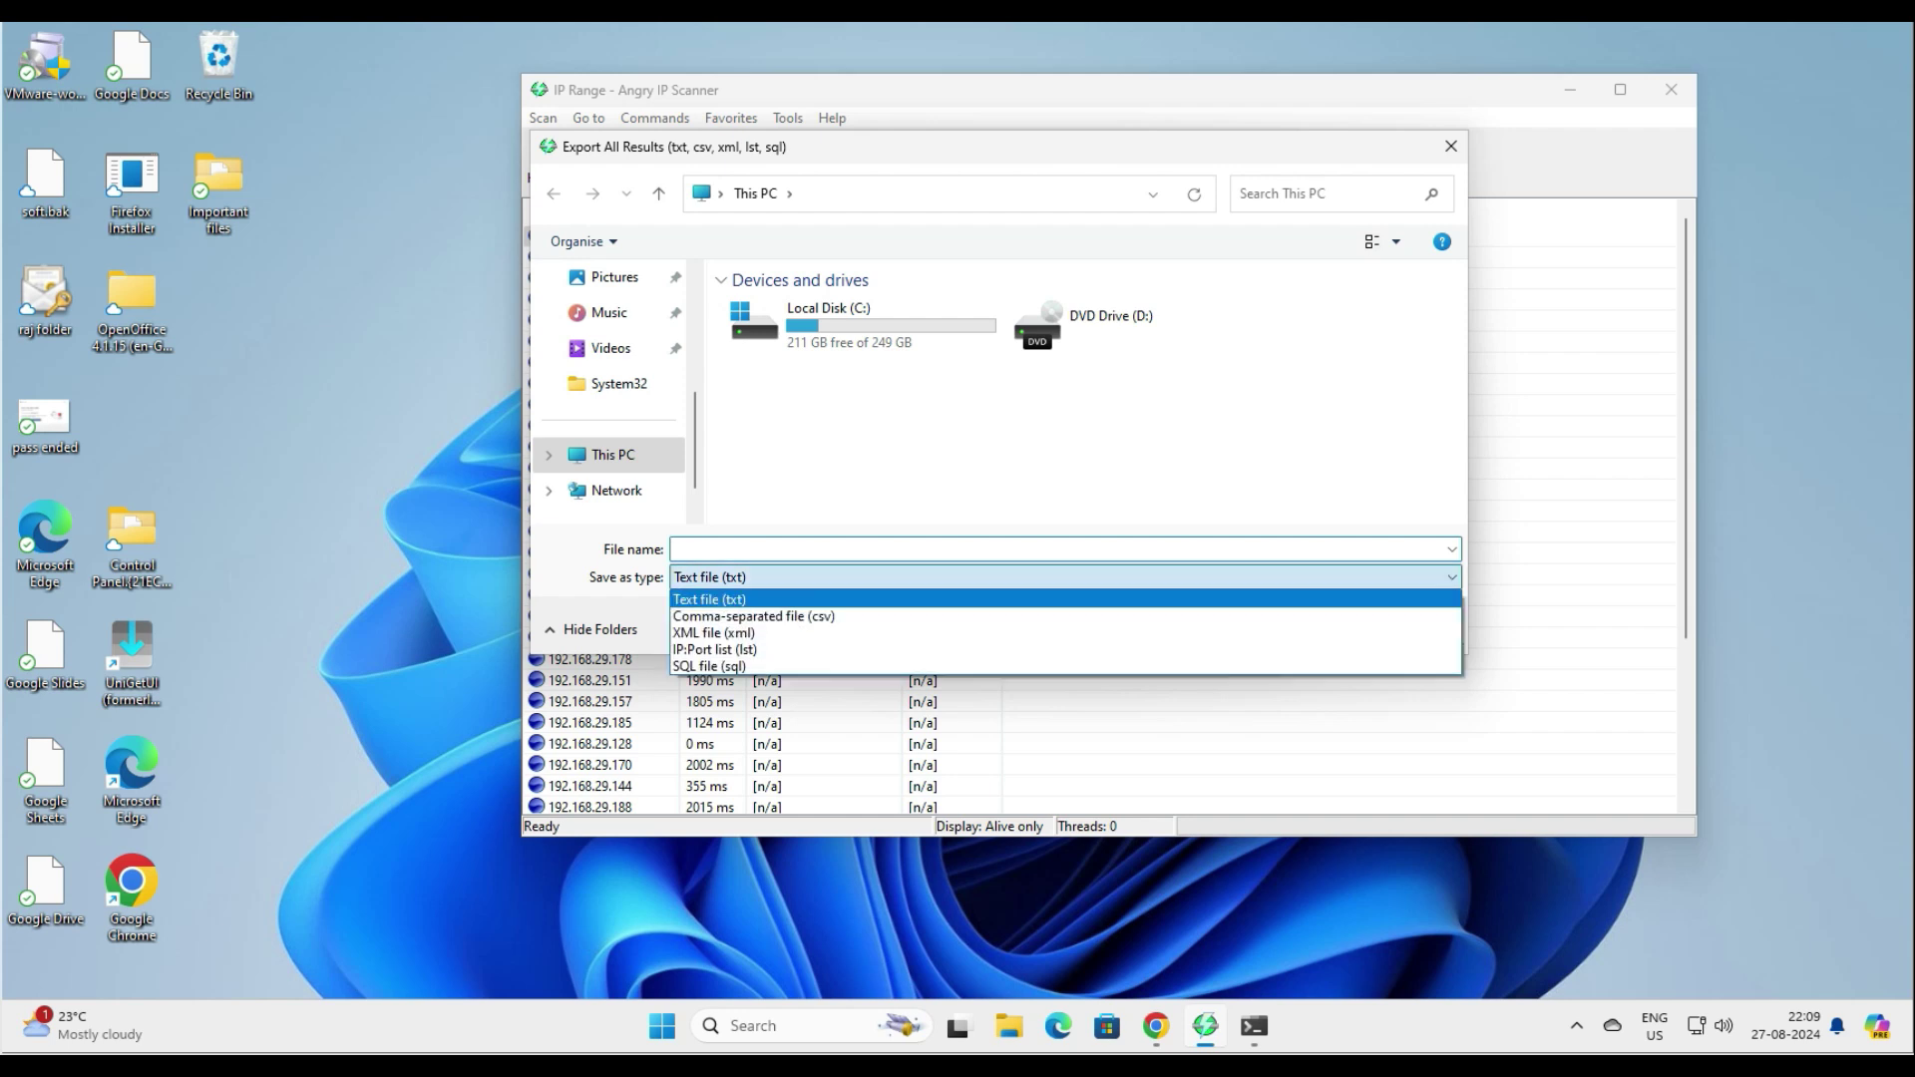
key("Down")
key("Down")
key("Down")
key("Down")
key("Up")
key("Up")
key("Down")
key("Down")
key("Up")
key("Up")
key("Up")
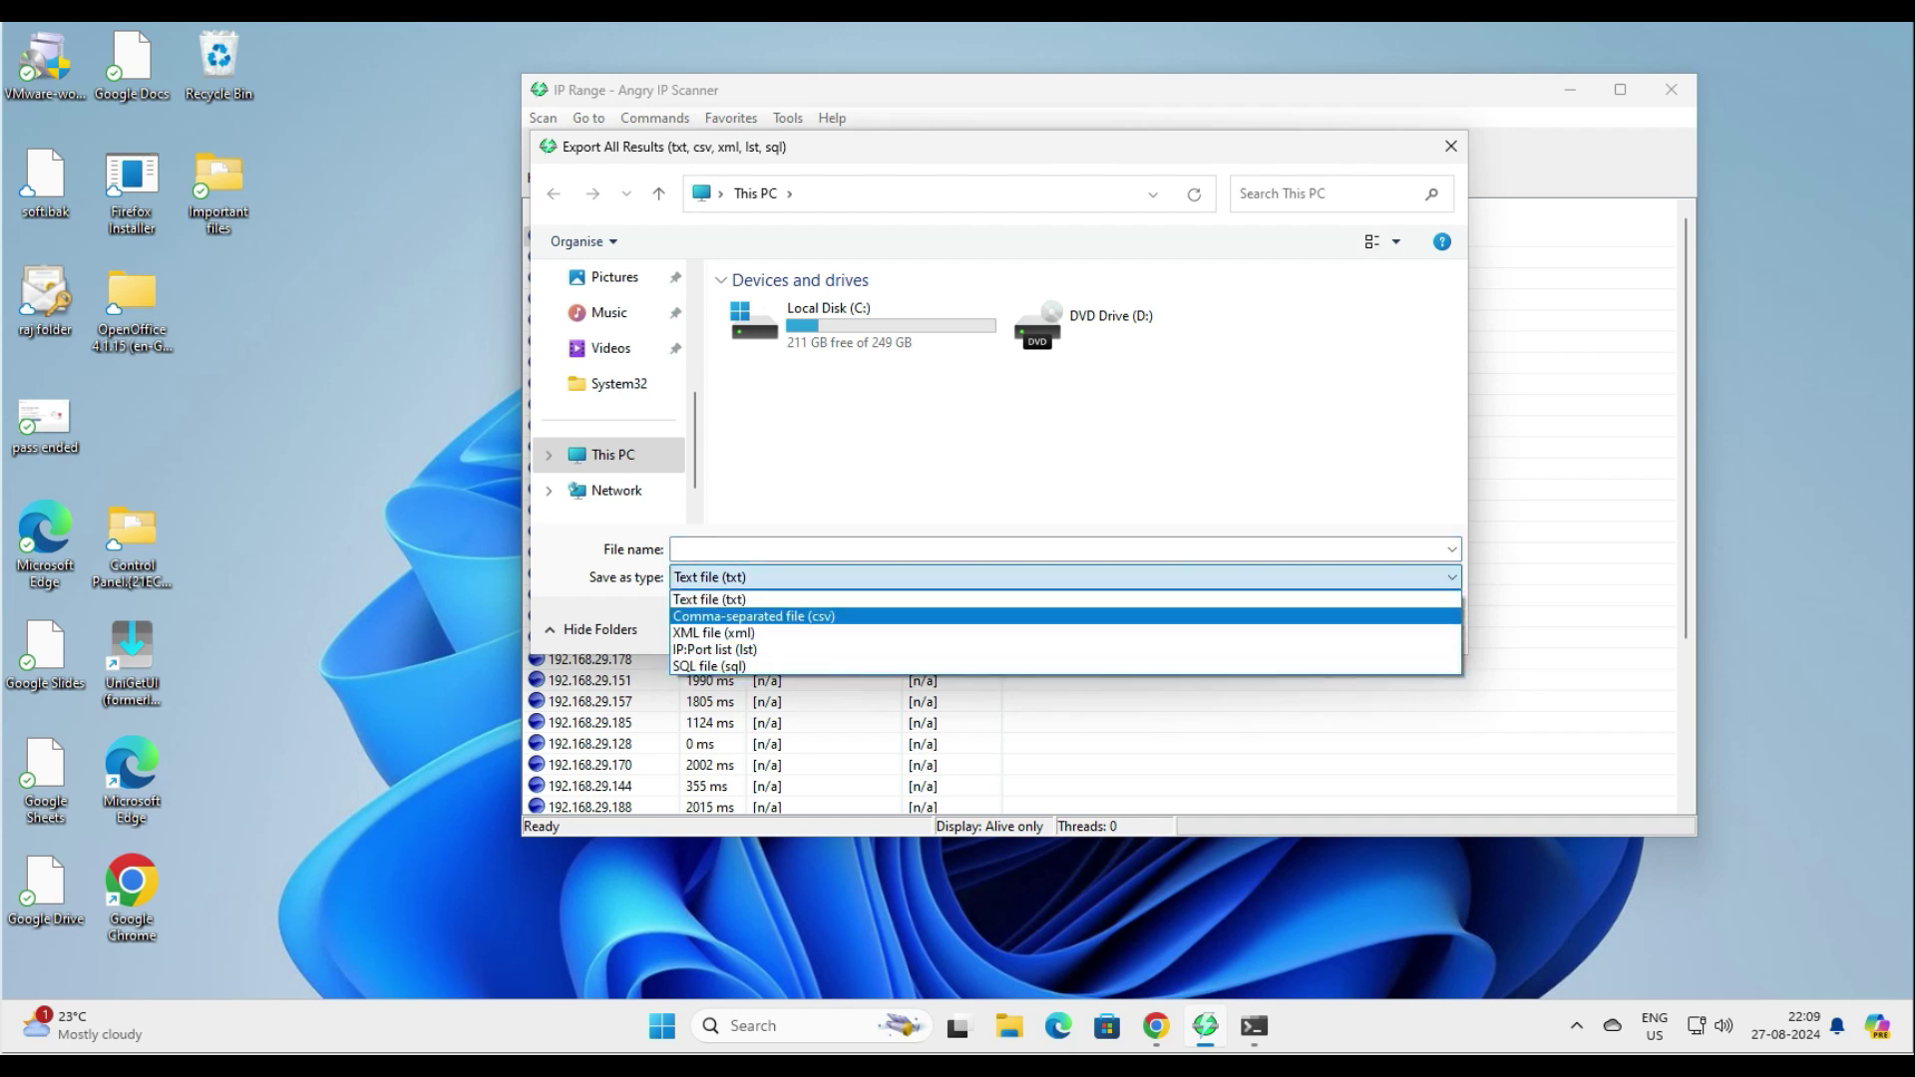
key("Return")
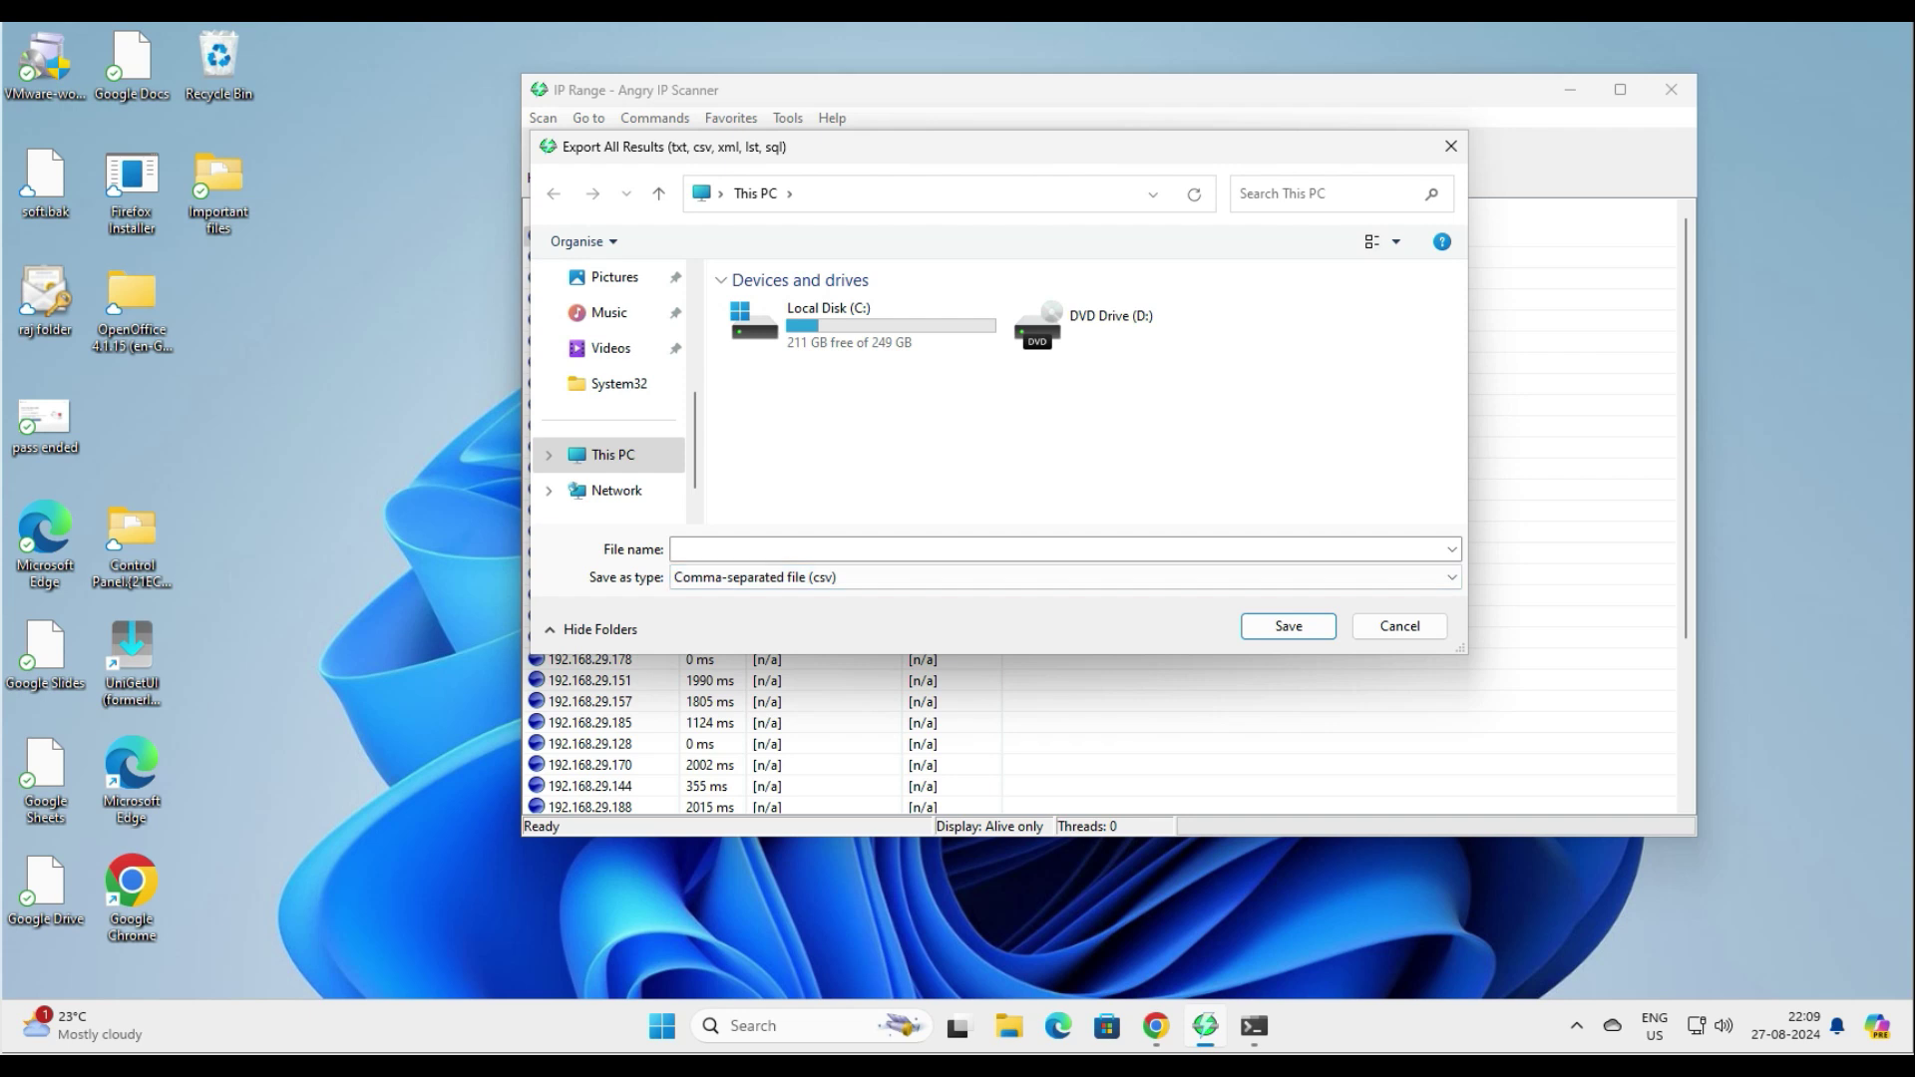
- Name the CSV export "Aug 27" and save it to the Desktop
left_click(677, 548)
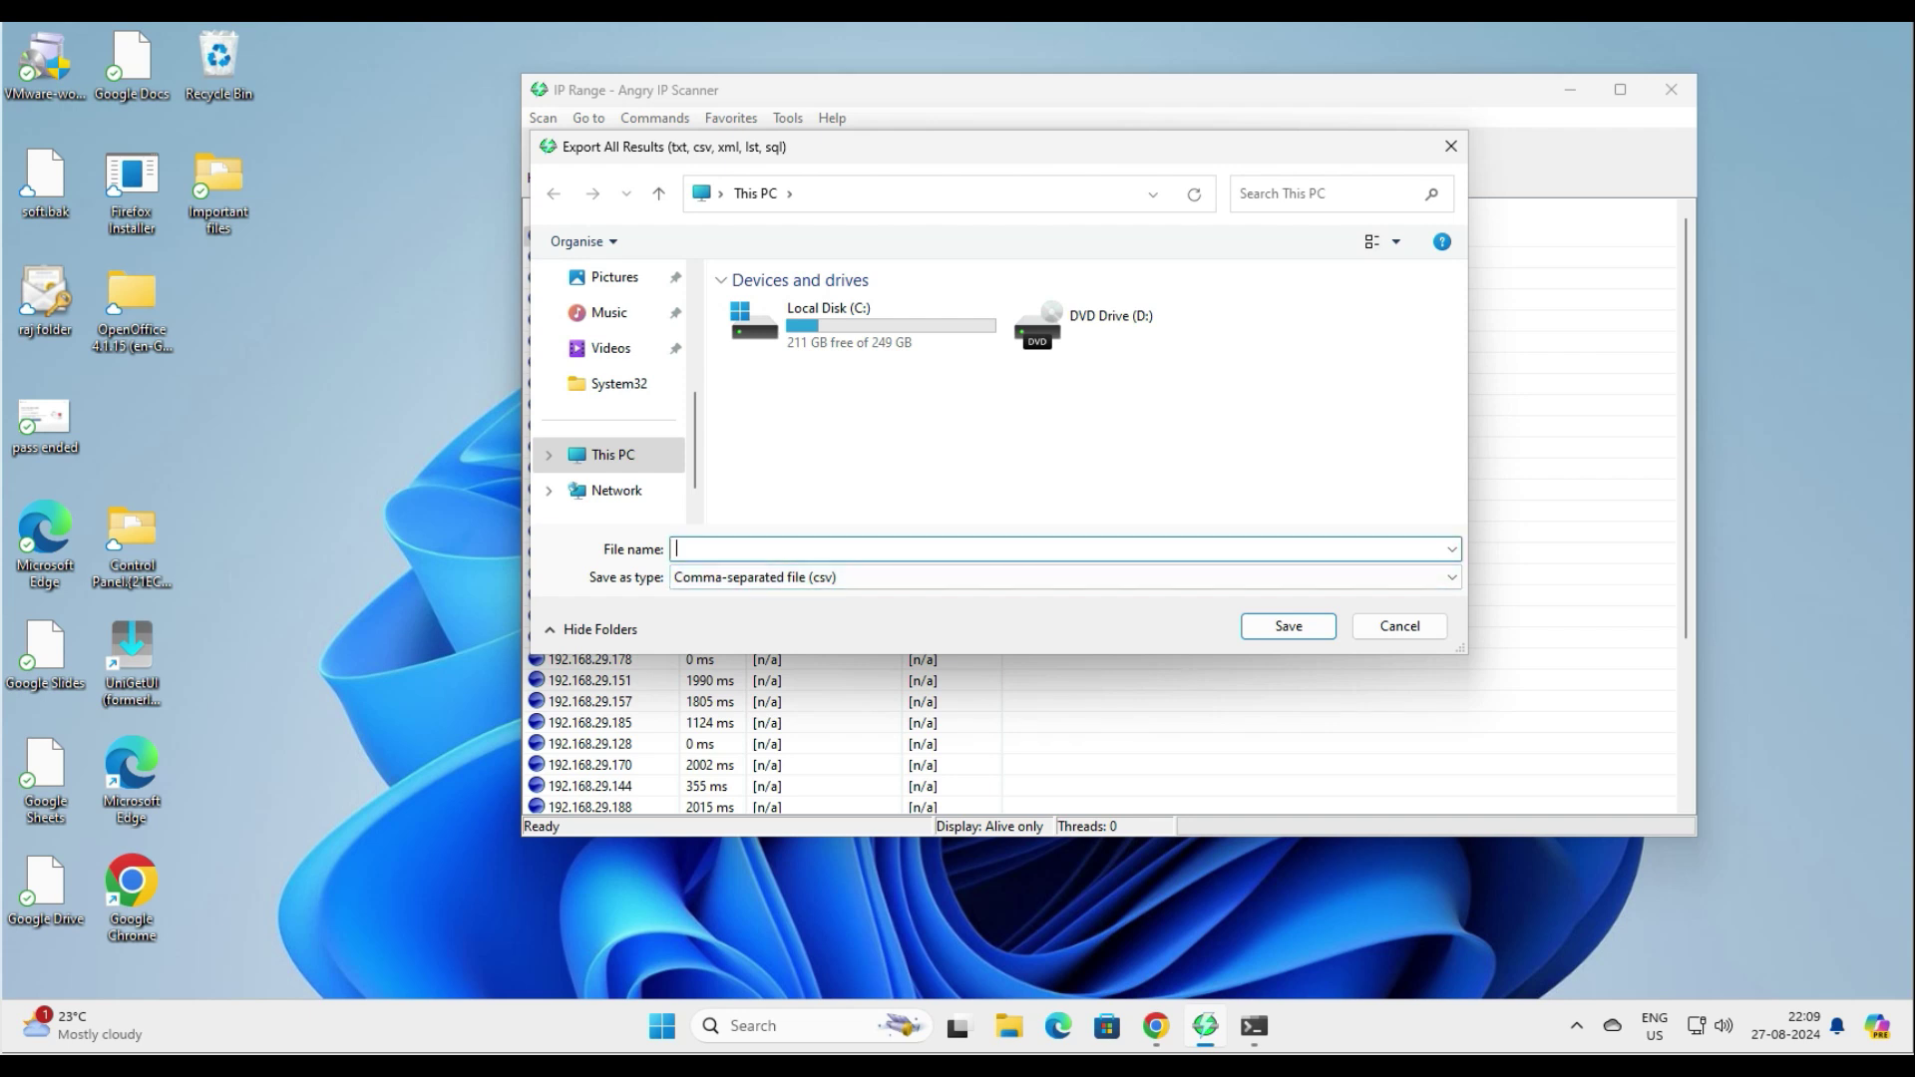
type("Aug 27")
key("Return")
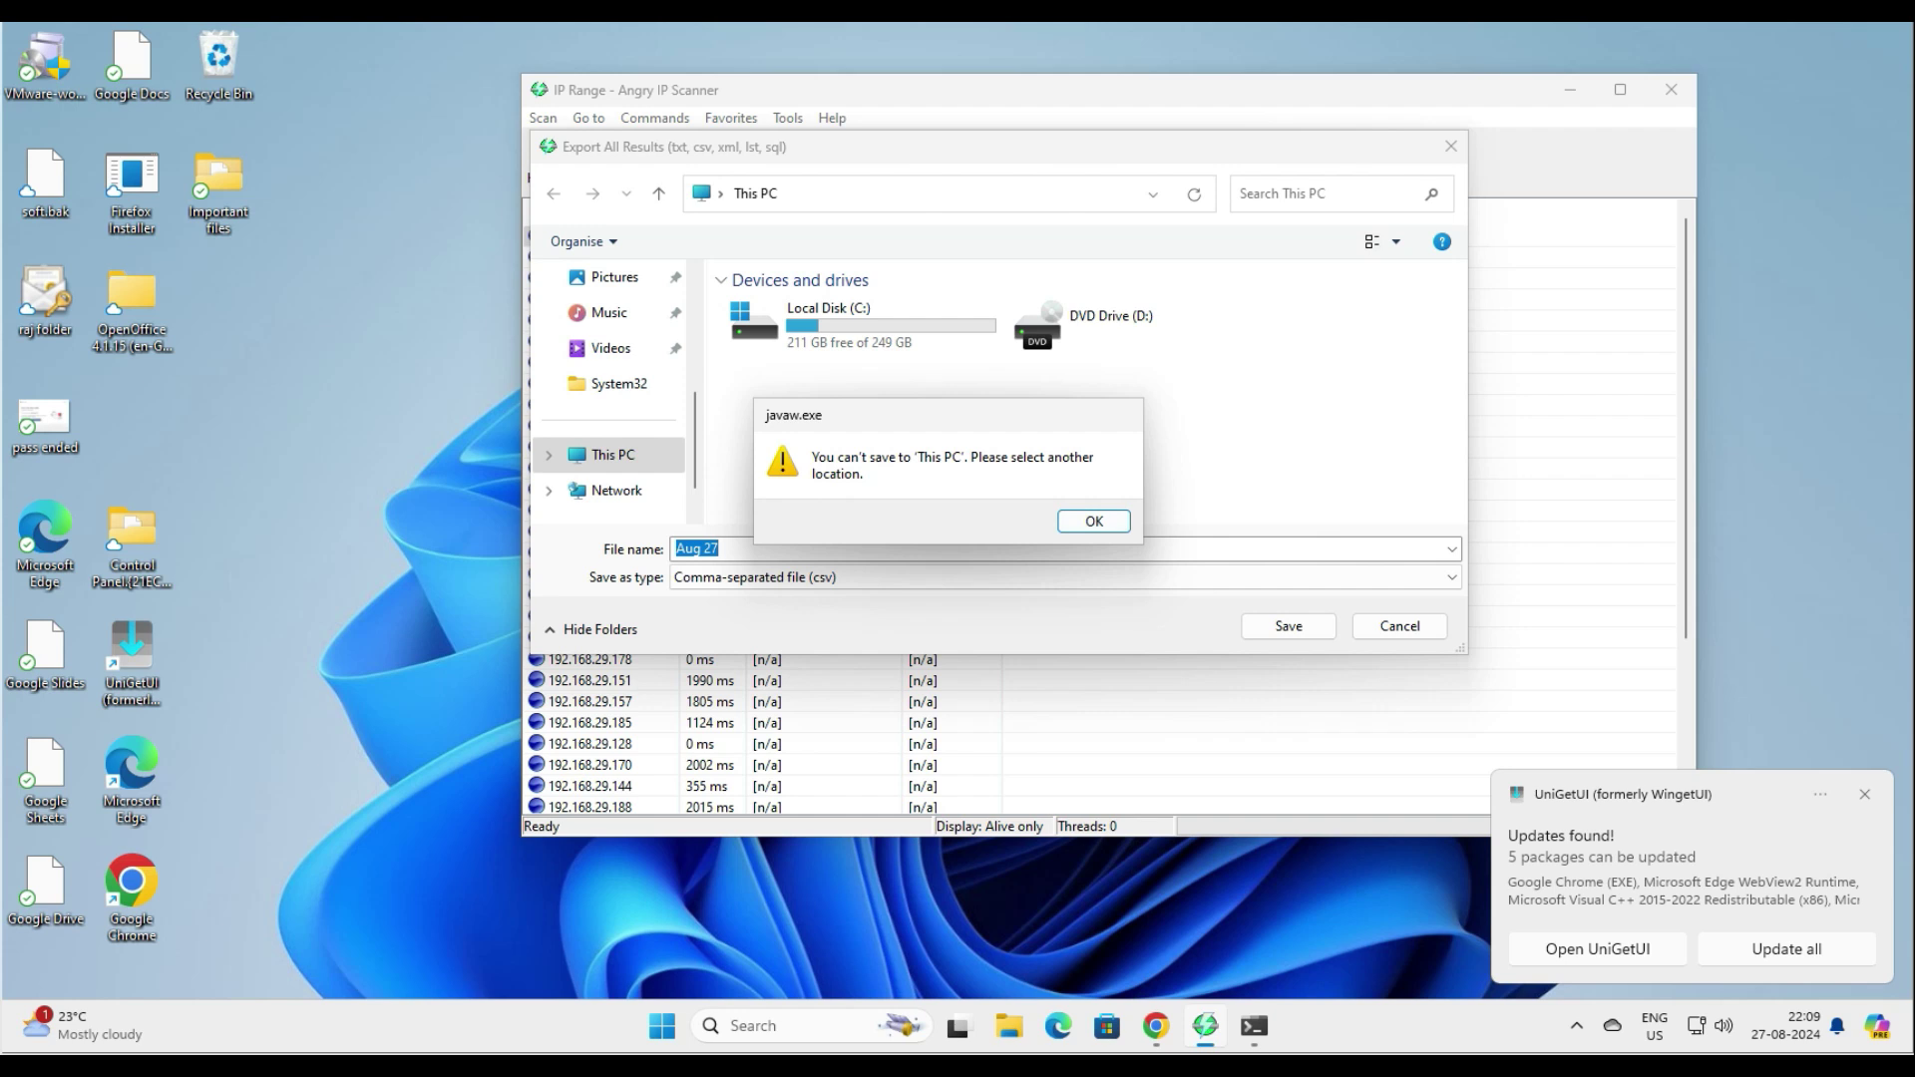
key("Return")
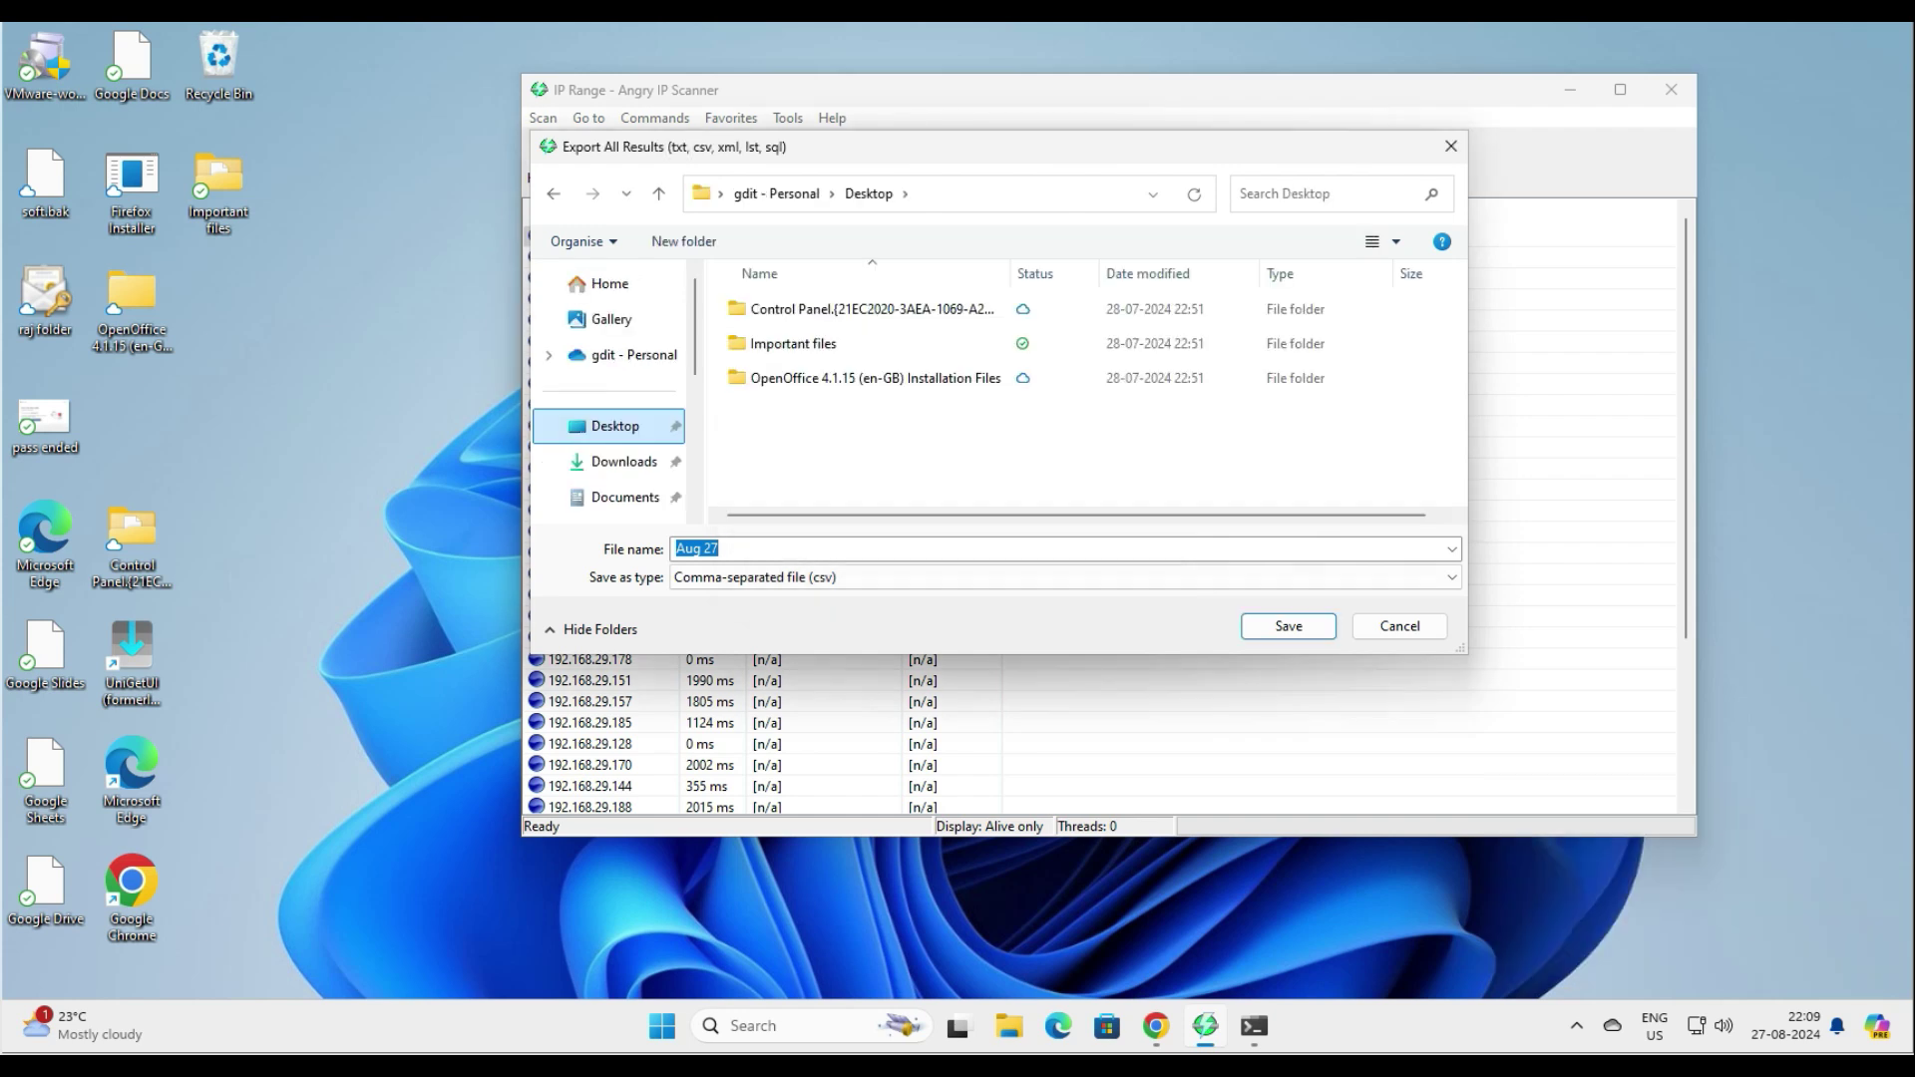
key("Return")
- Export all scan results again to the Desktop as a text file (txt) named "aug 27"
left_click(541, 117)
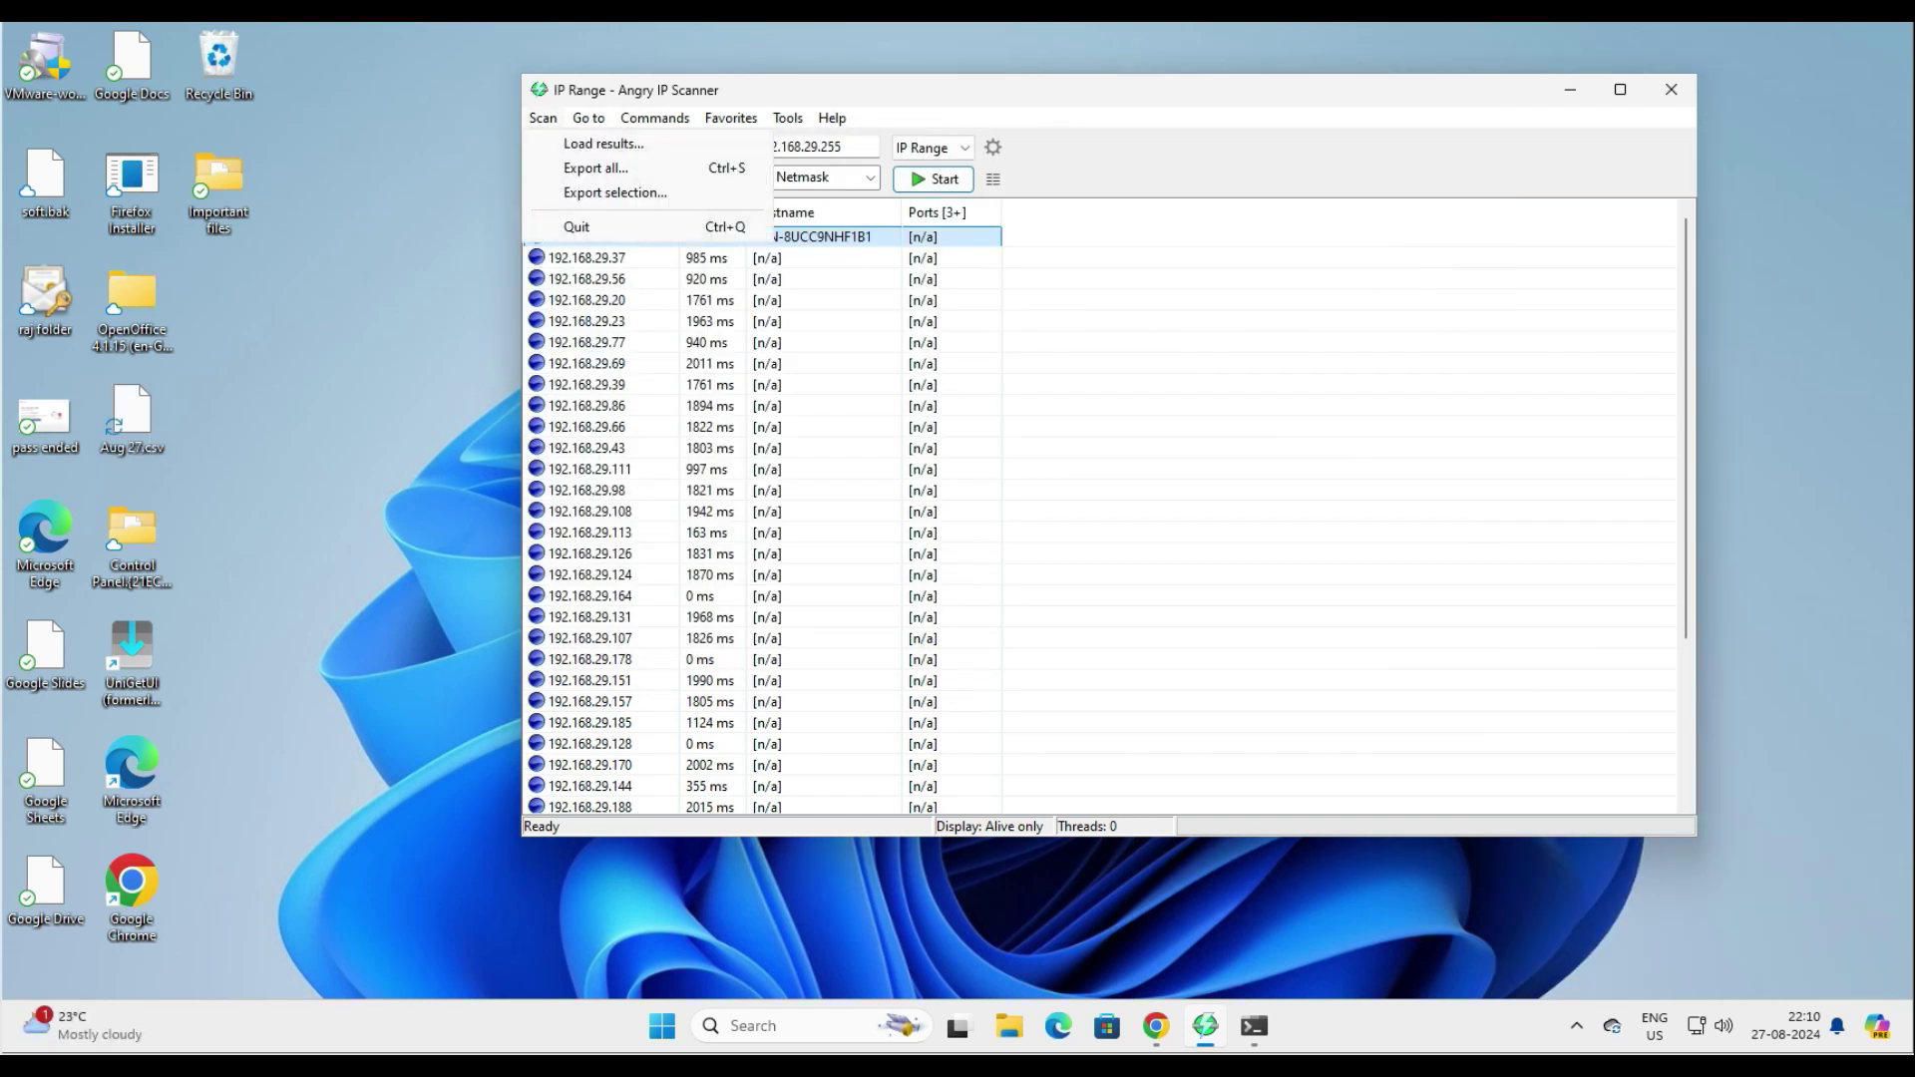
key("Escape")
left_click(542, 117)
left_click(596, 168)
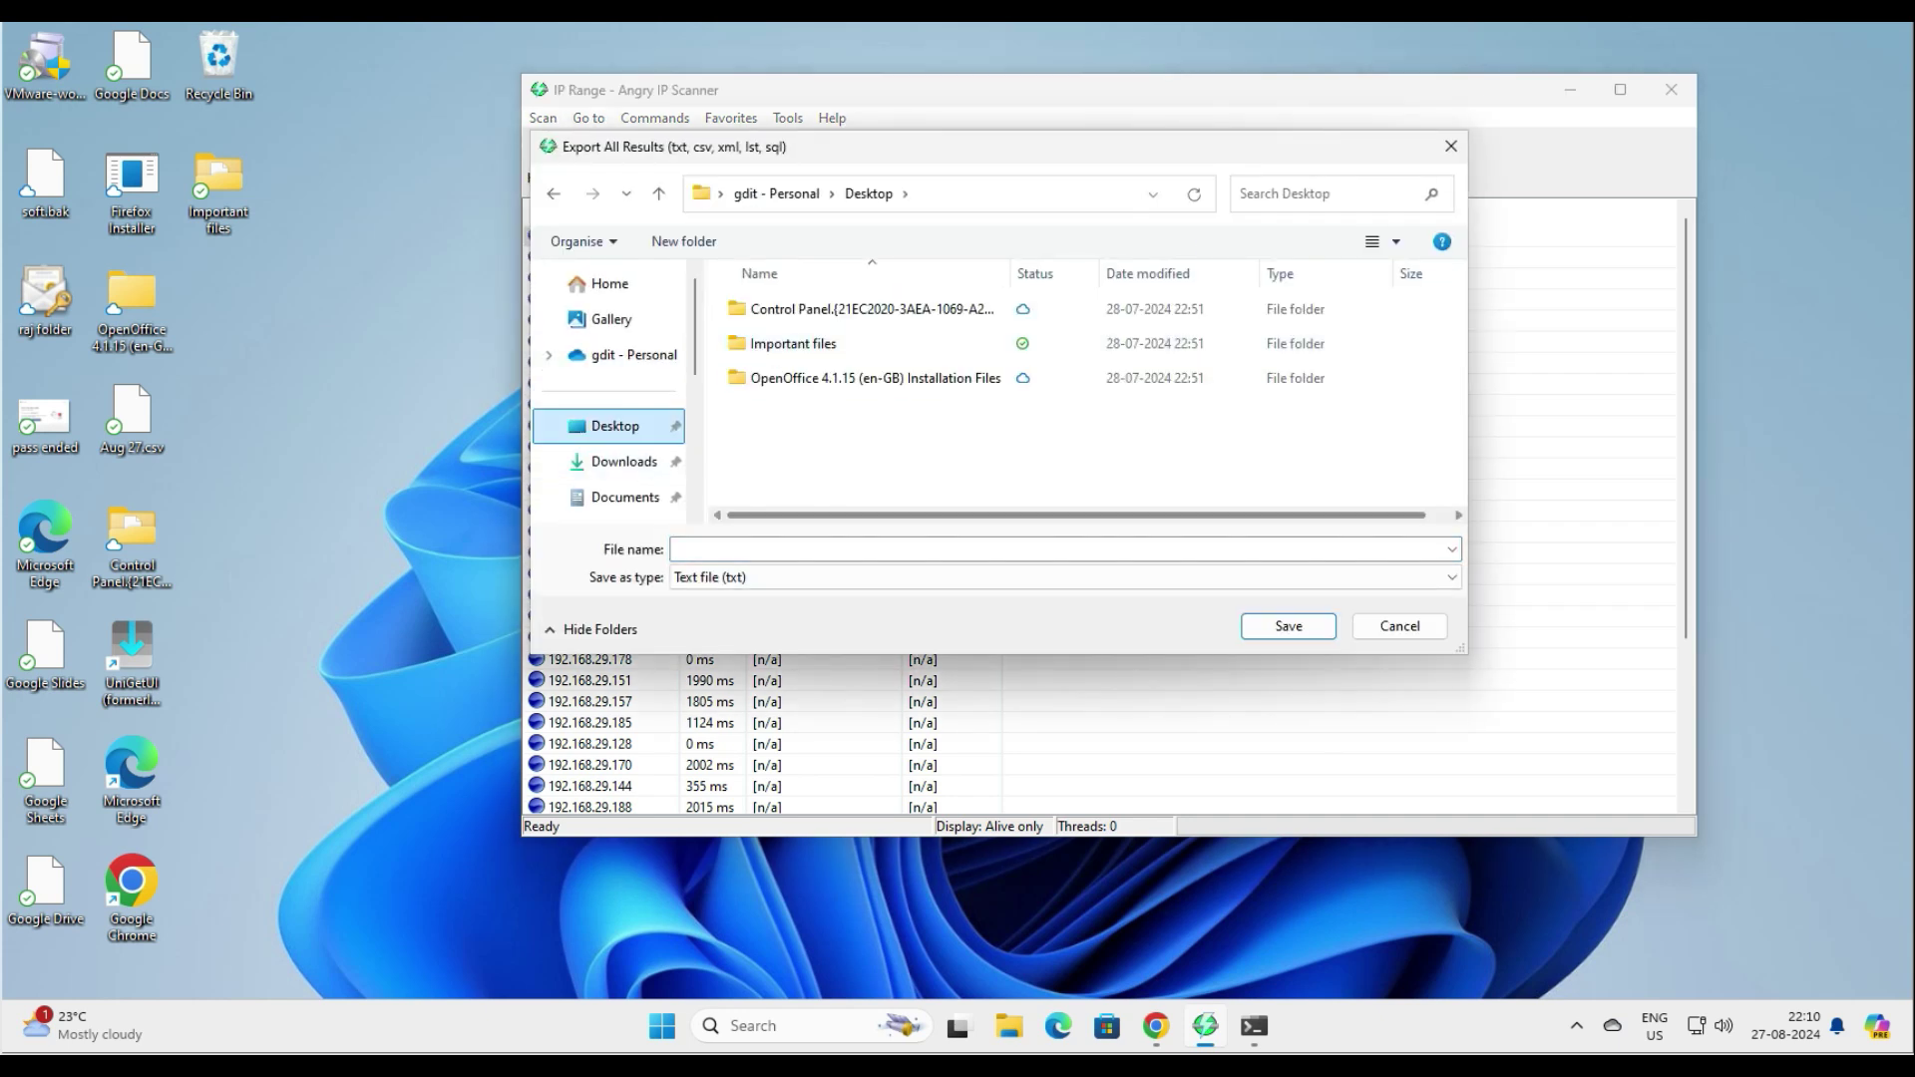
type("sug 27")
left_click(682, 549)
key("BackSpace")
type("a")
key("Return")
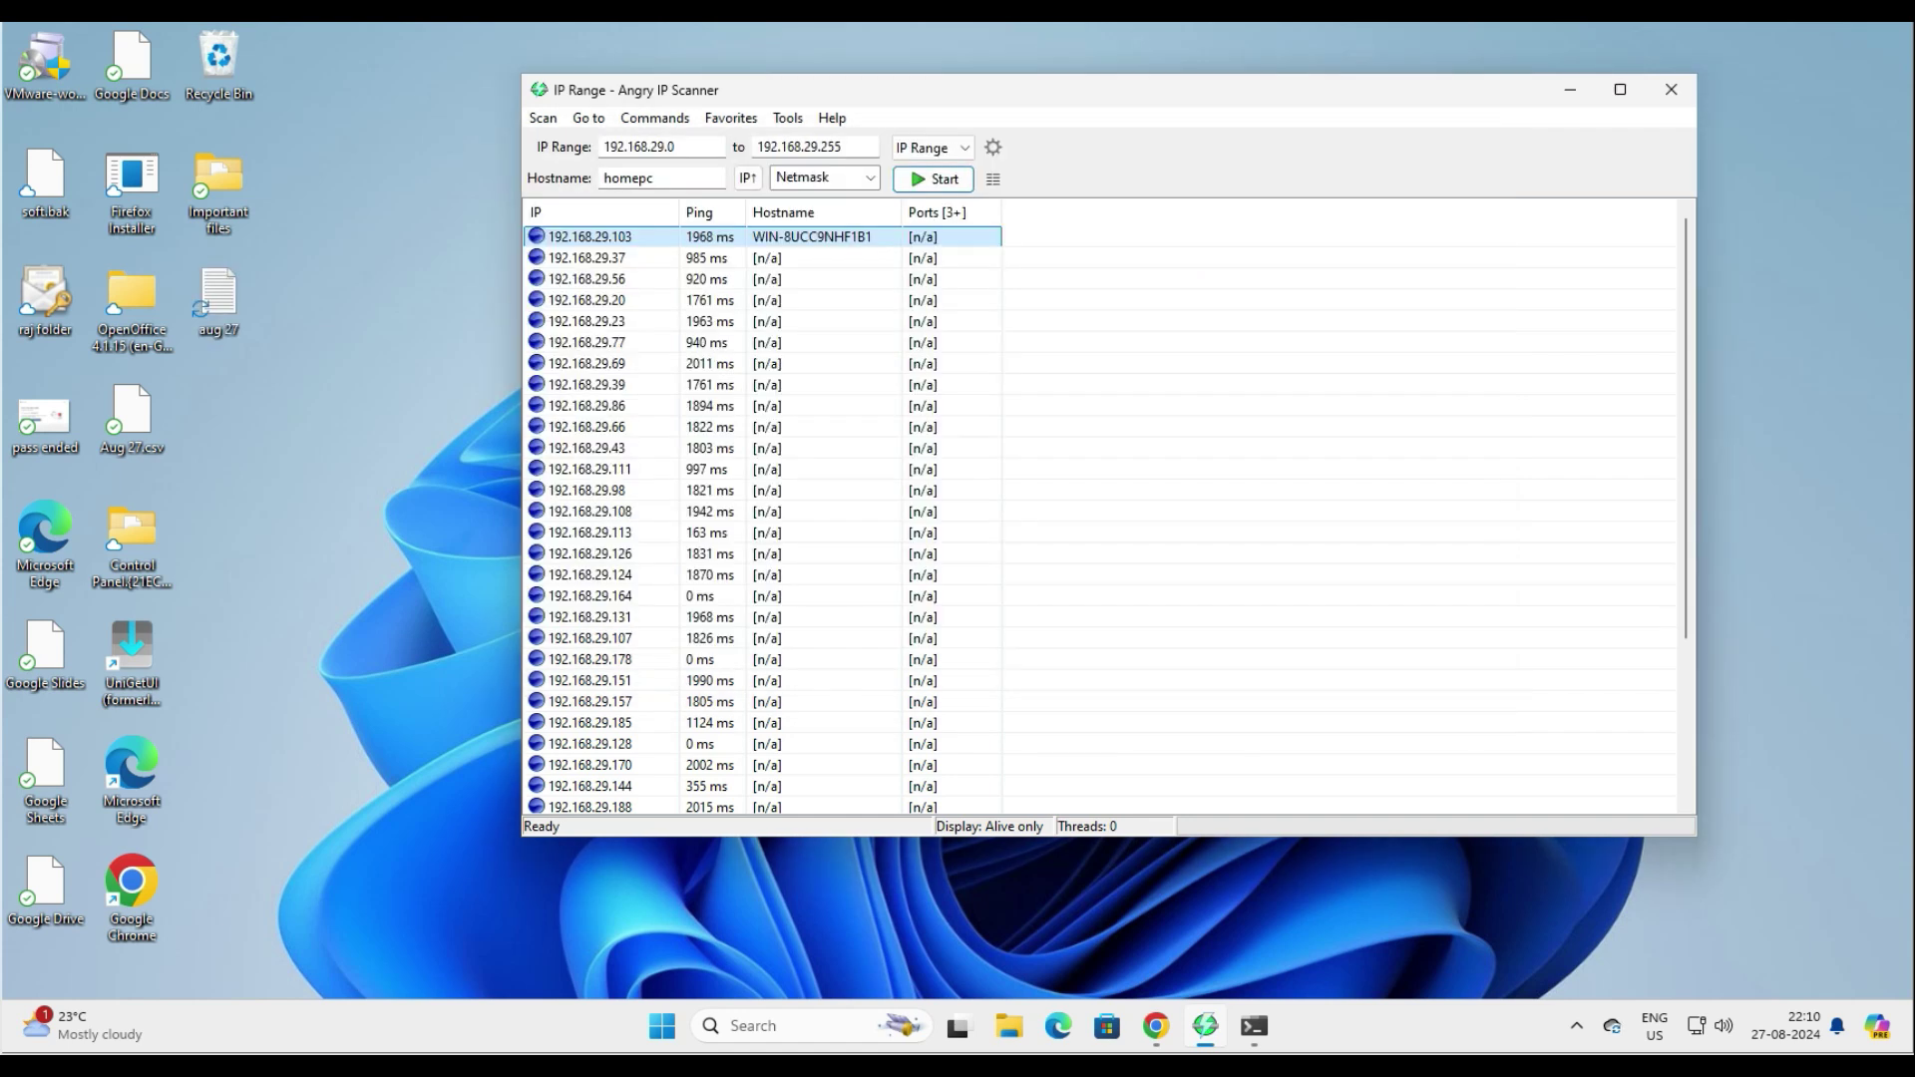
- Open the exported aug 27 text file from the desktop, reposition its window and read through the listed hosts
double_click(217, 301)
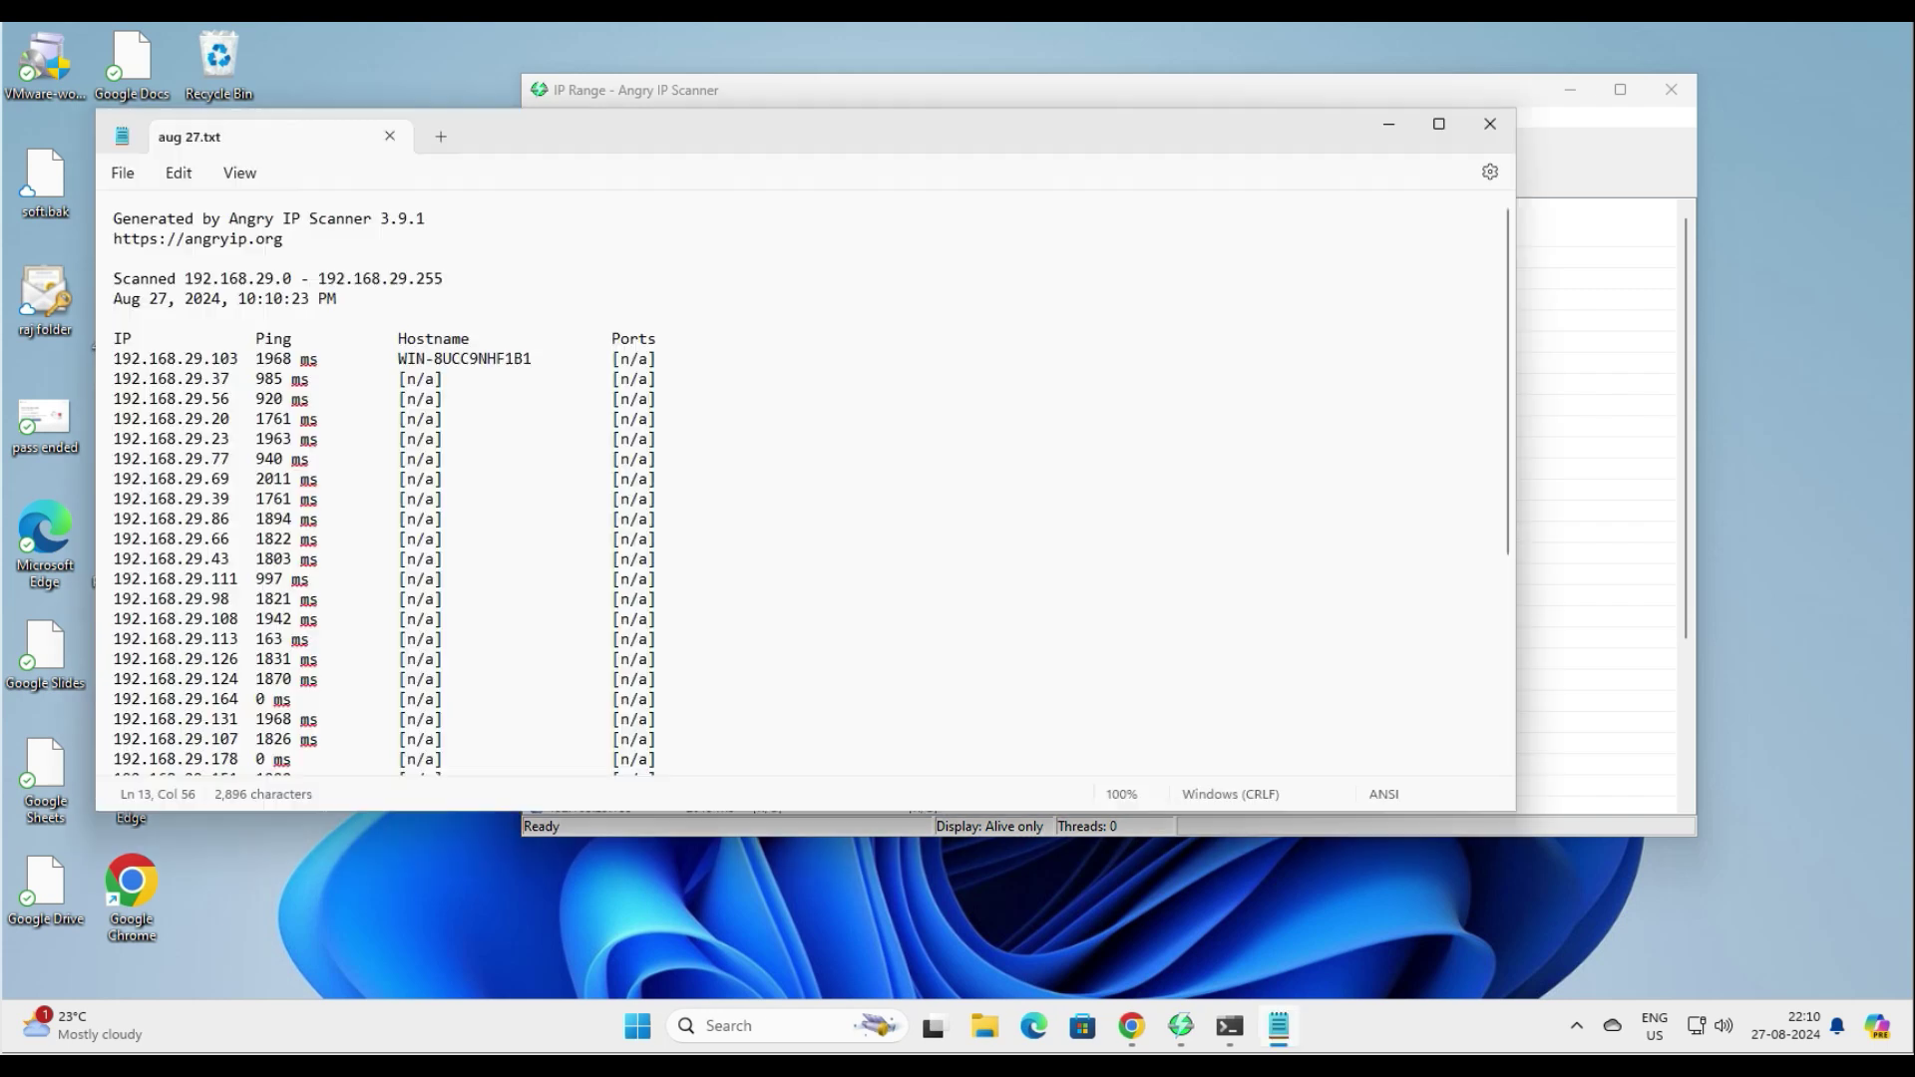
left_click_drag(698, 125, 1059, 89)
left_click(948, 422)
scroll(949, 421, "down", 6)
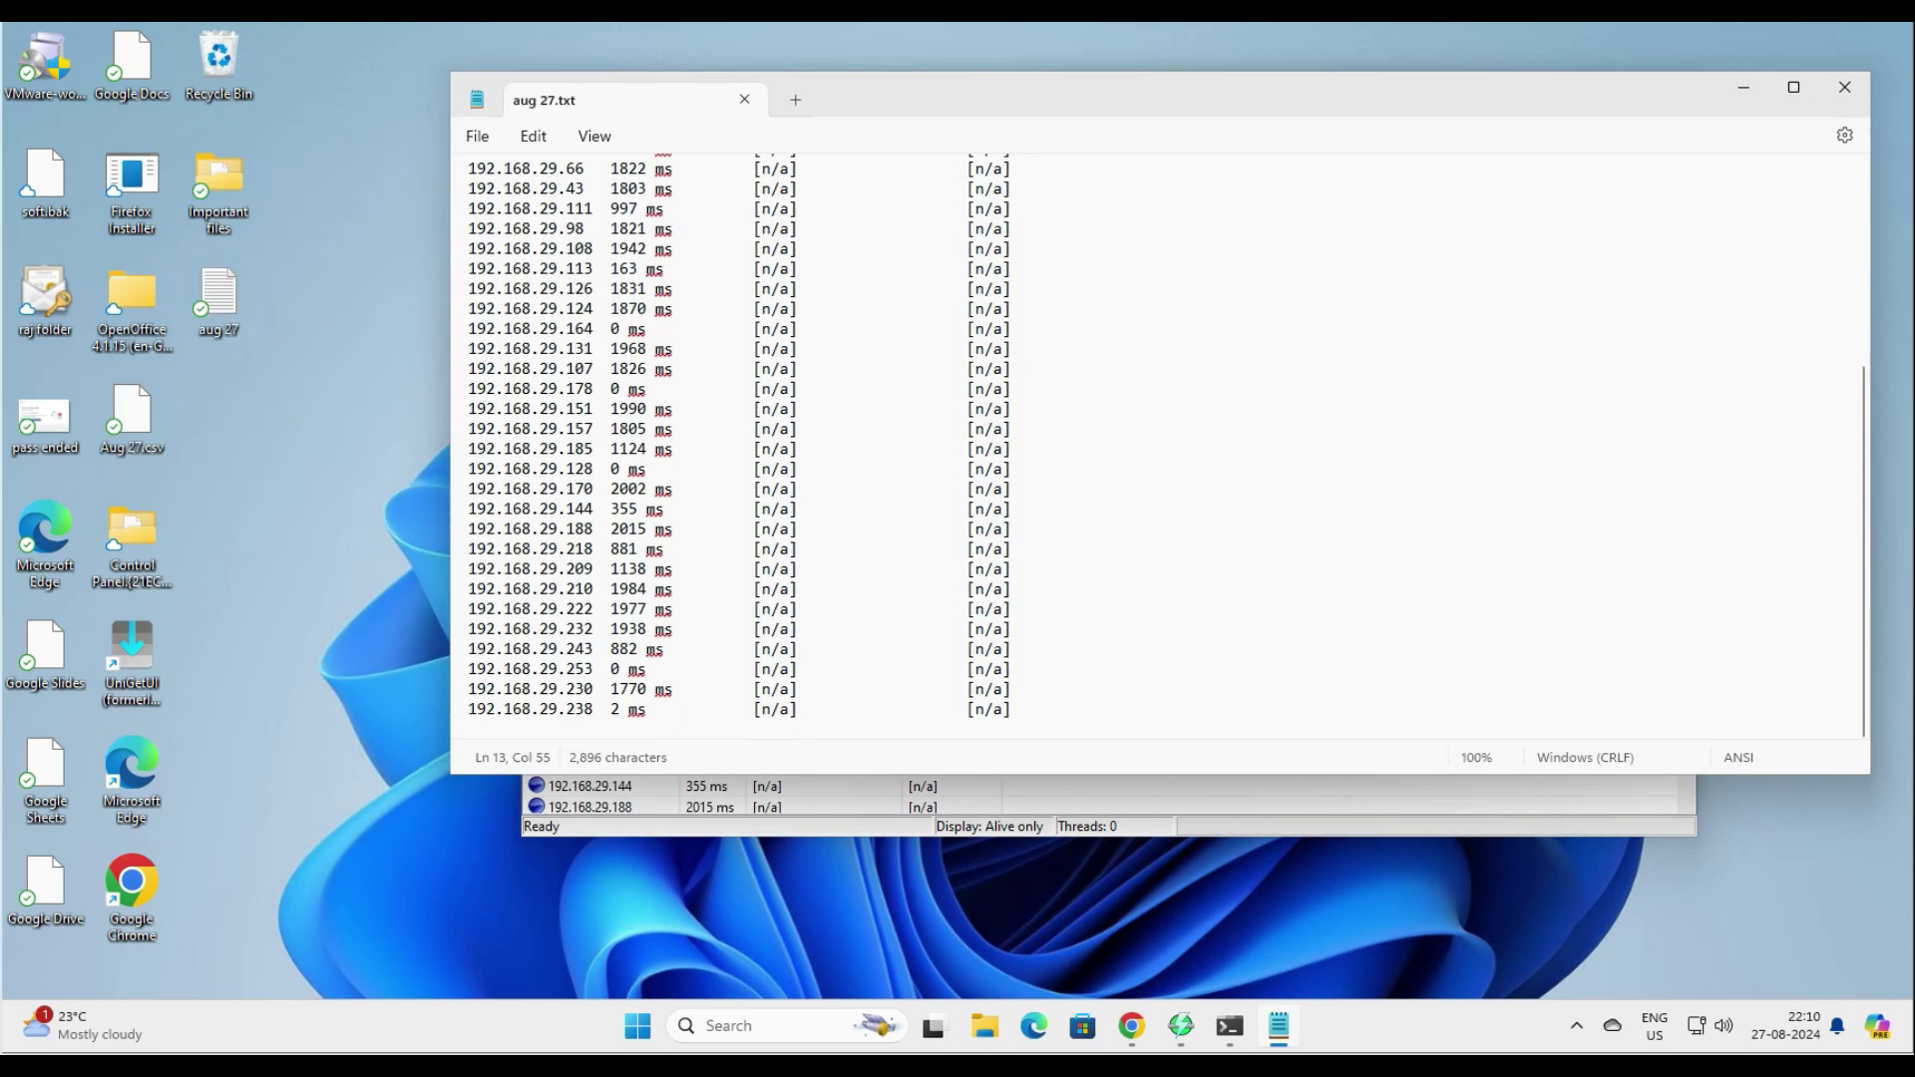
scroll(949, 422, "up", 6)
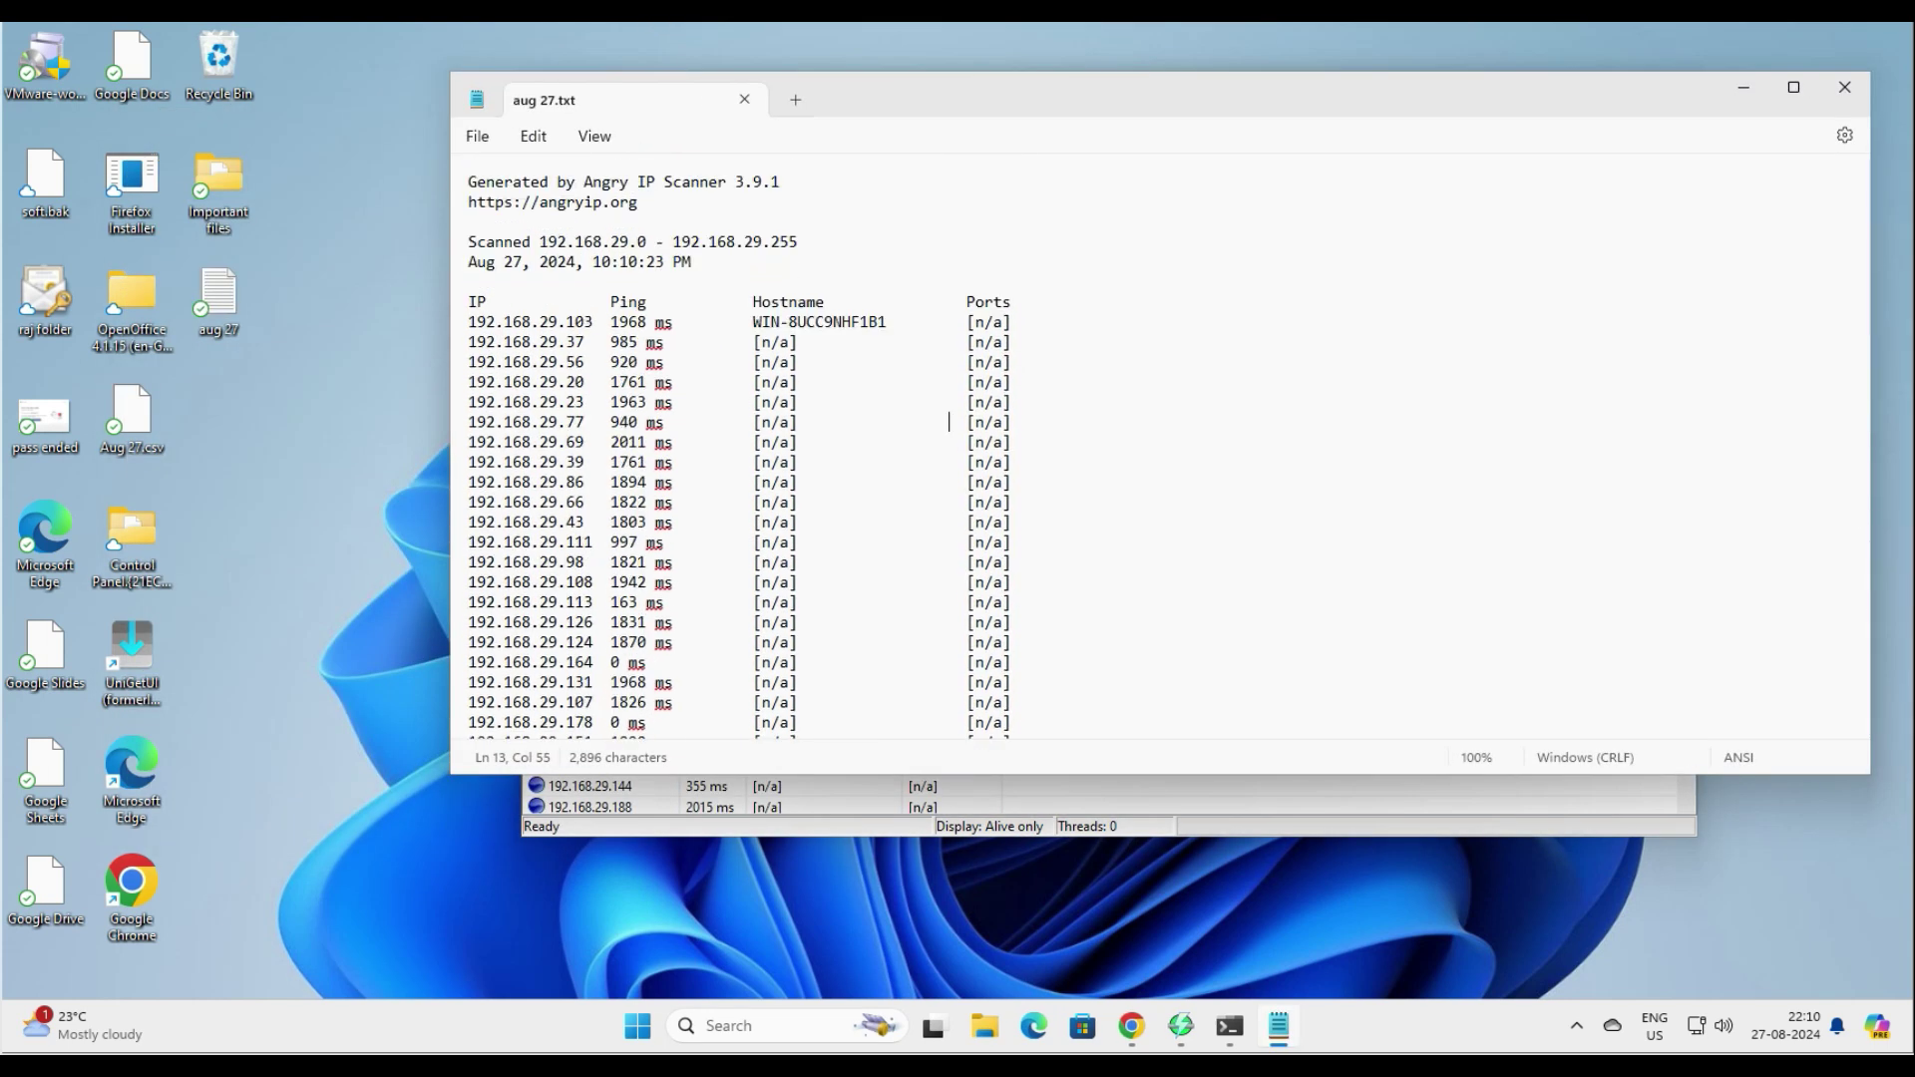
- Highlight the scanned range and date lines in aug 27.txt, close the file, and select host 192.168.29.20 in the scan results
left_click_drag(692, 262, 467, 241)
left_click(566, 242)
key("alt+F4")
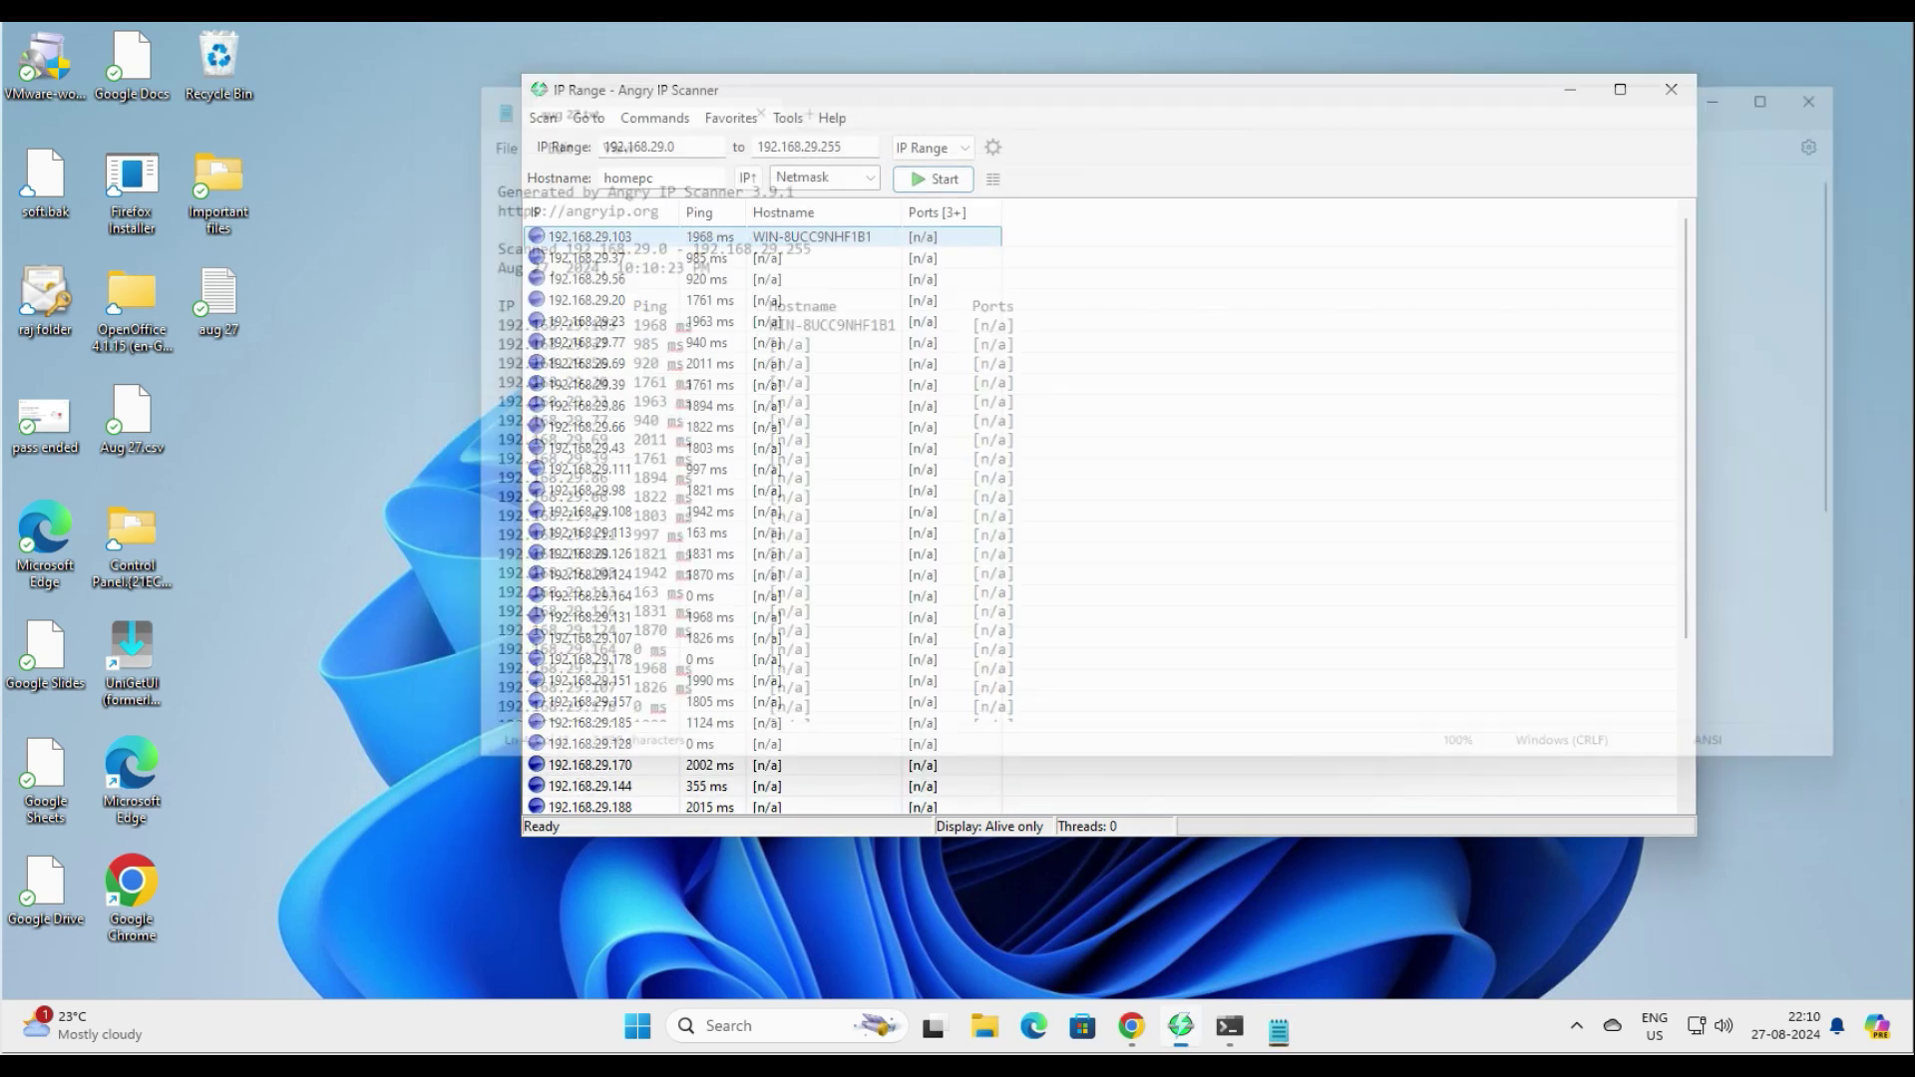
left_click(698, 300)
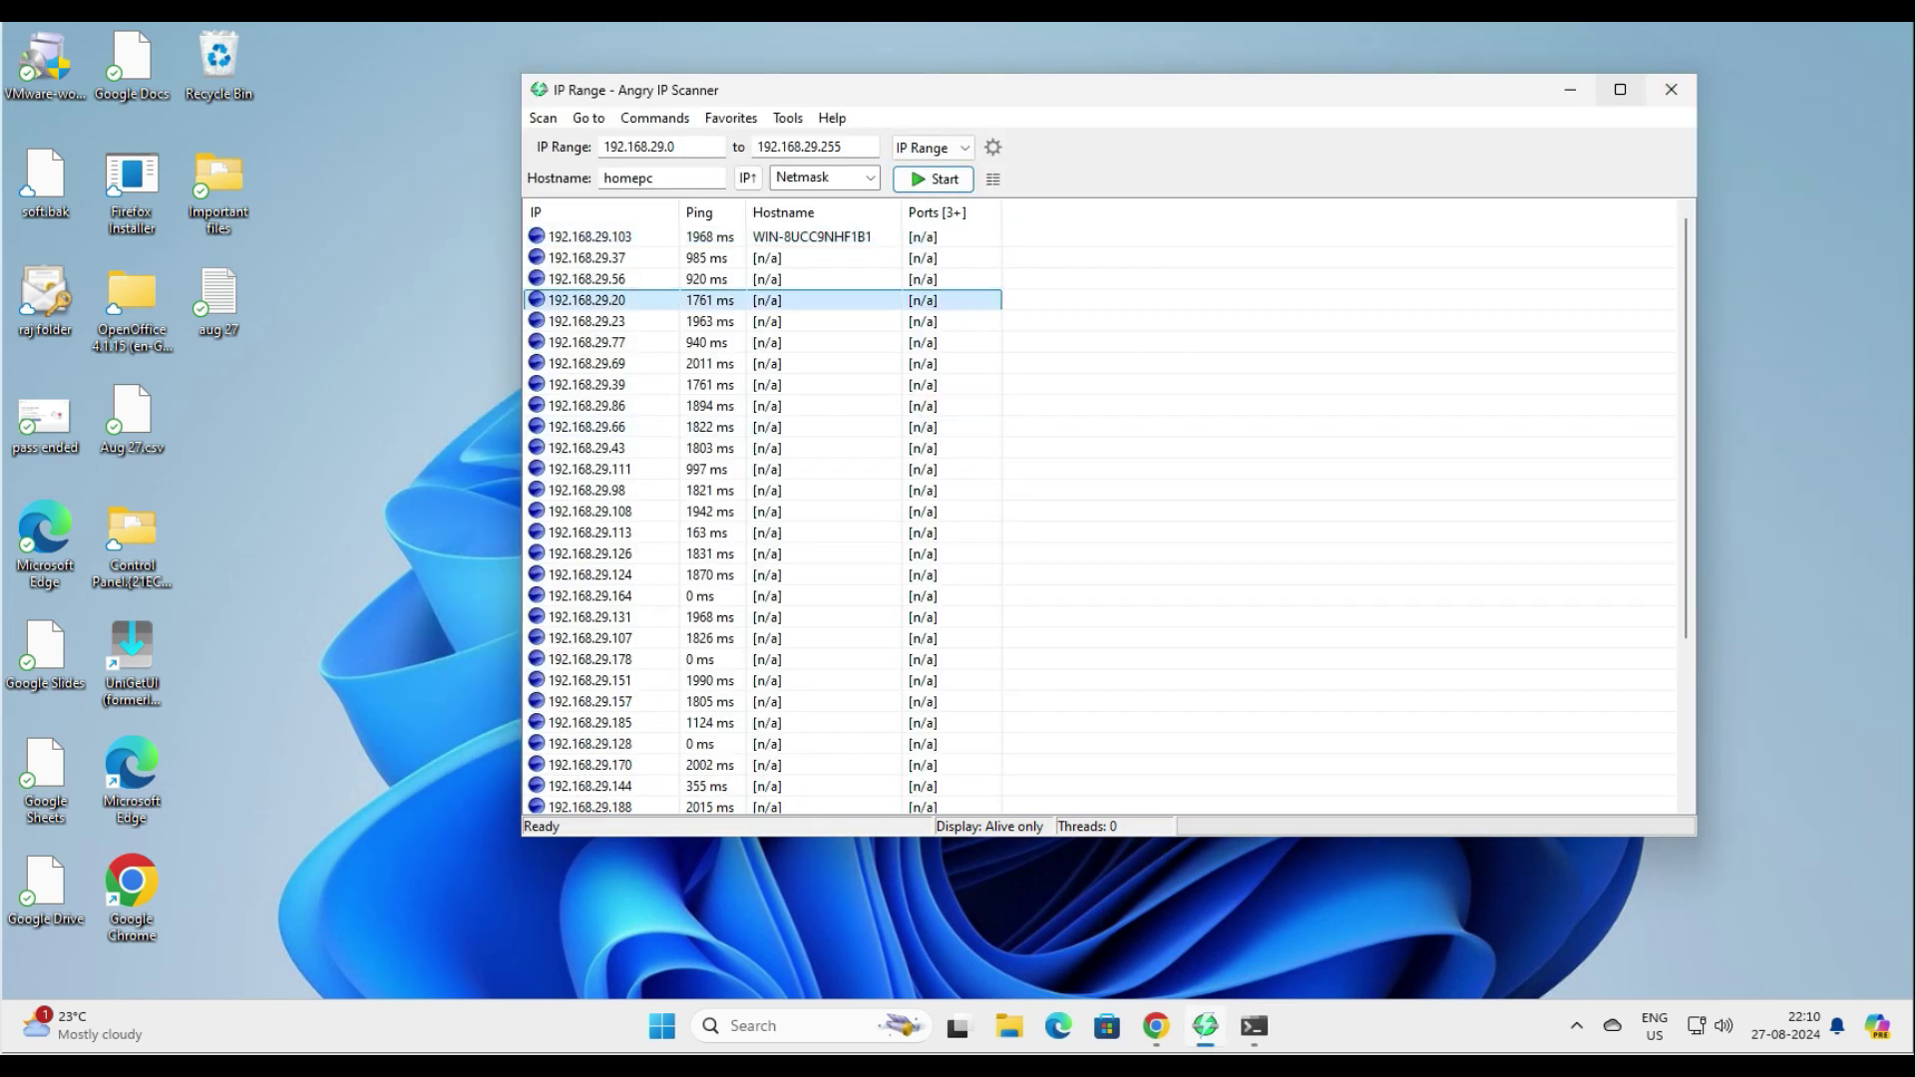
- Set the IP range to scan from 192.168.50.0 to 192.168.50.255
key("Tab")
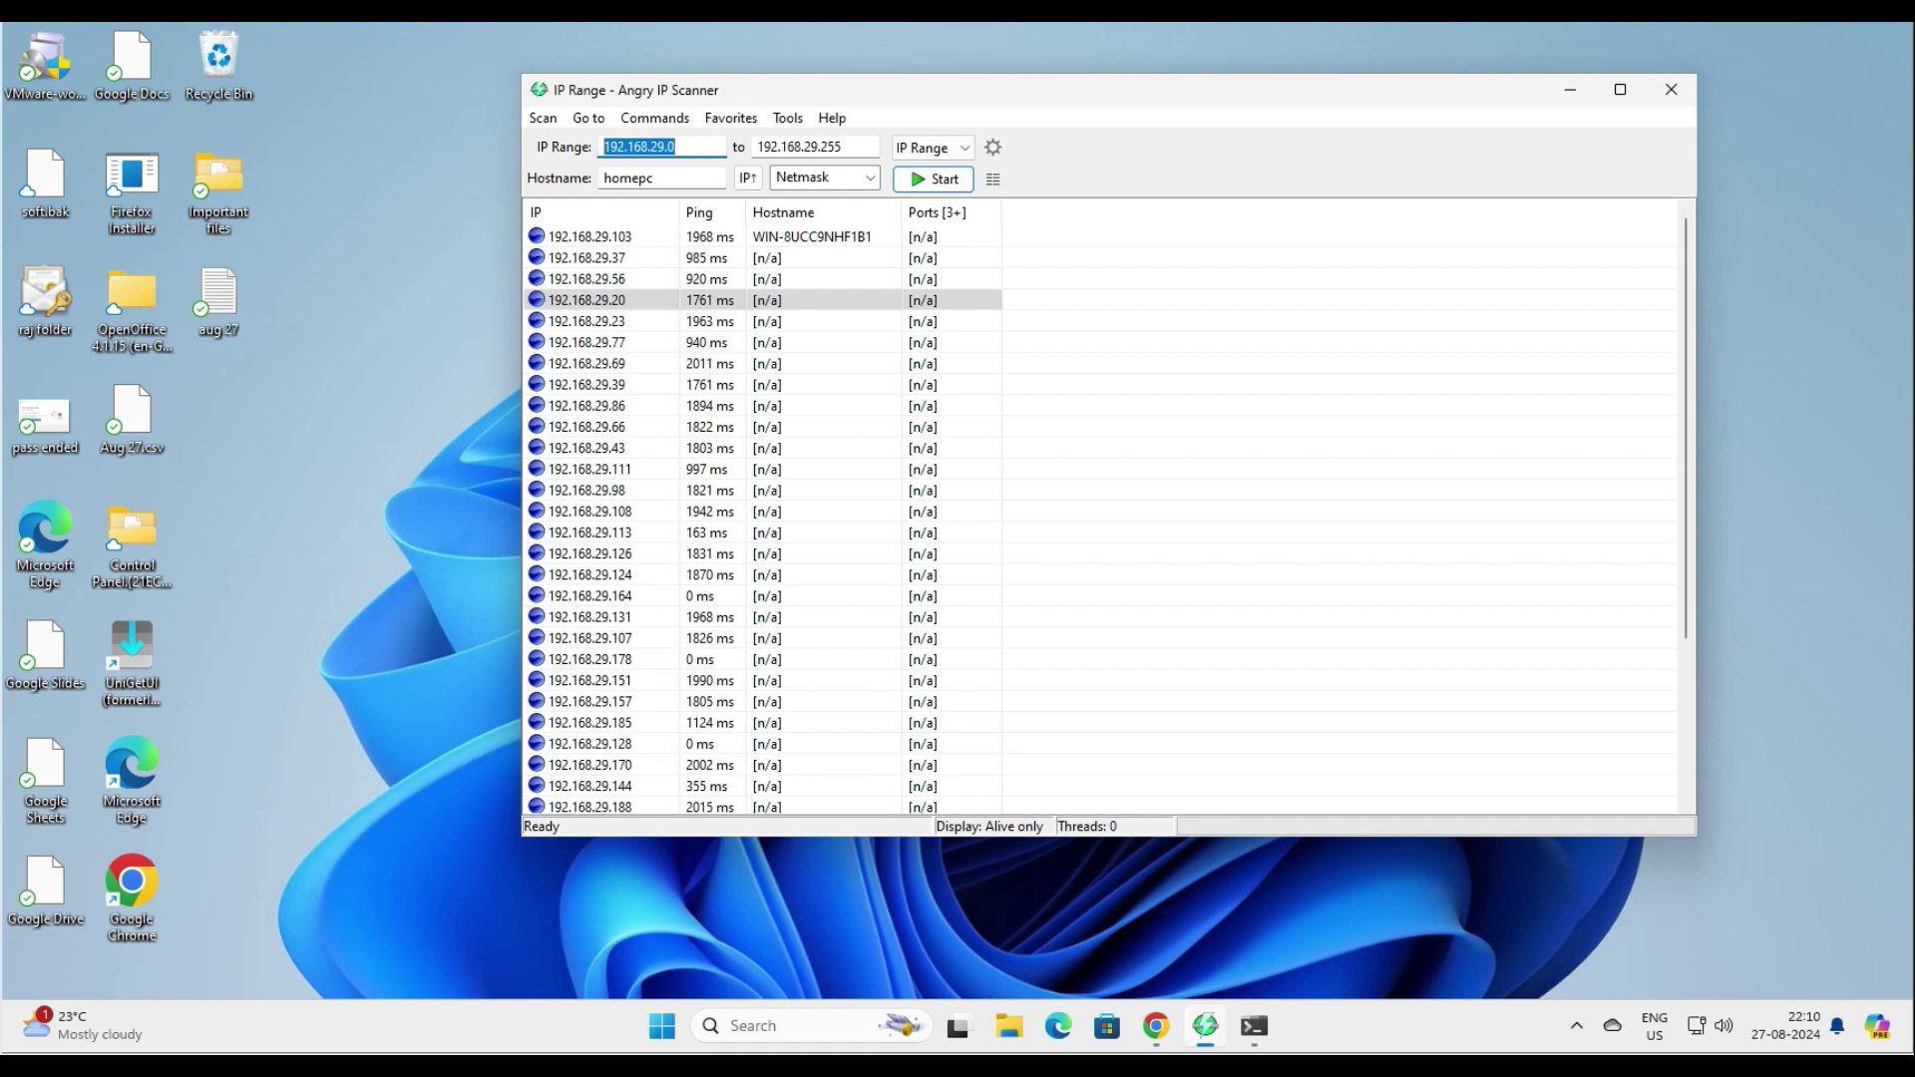
left_click(676, 146)
key("shift+Left")
key("shift+Left")
key("shift+Left")
key("shift+Left")
key("shift+Left")
key("shift+Left")
key("shift+Home")
key("End")
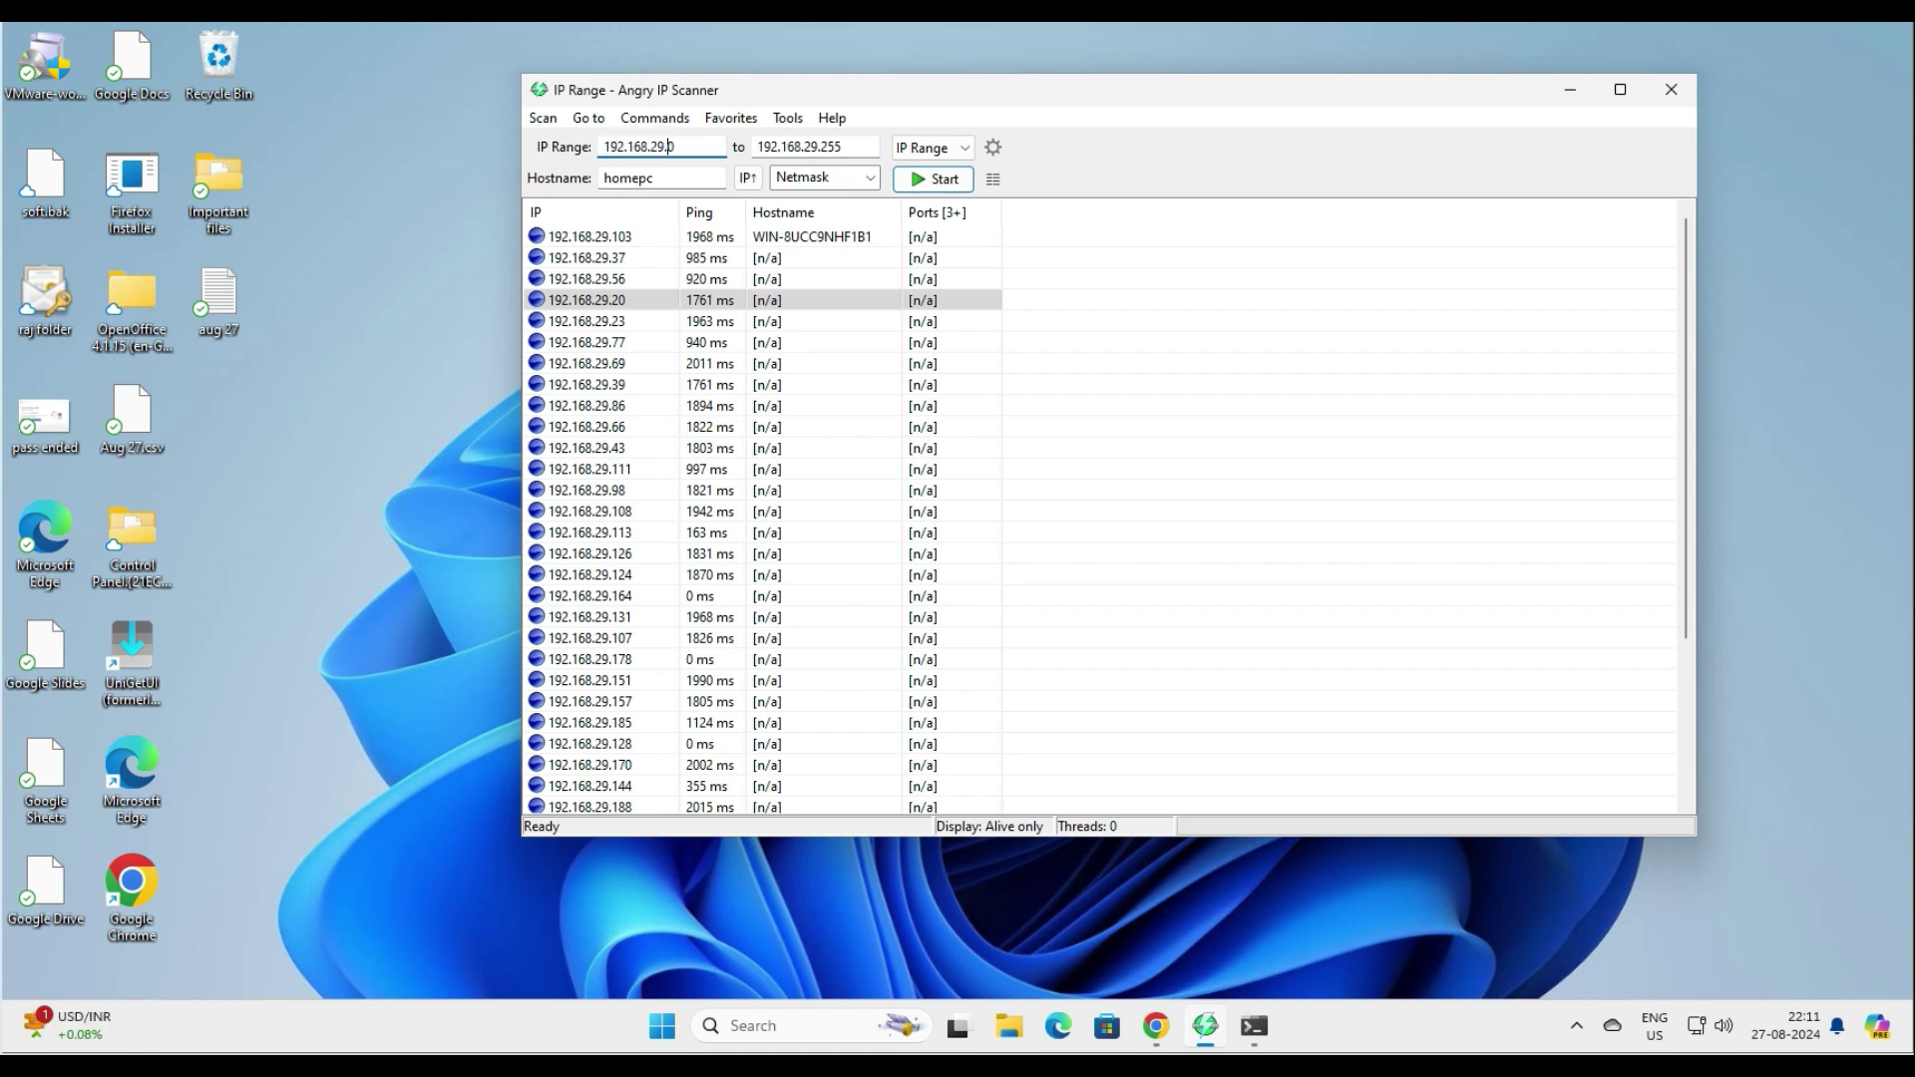
key("shift+Left")
key("shift+Left")
key("shift+Left")
key("shift+Left")
type("50.0")
key("Tab")
key("BackSpace")
type("255")
- Review the available netmask options and the end address of the range without choosing a netmask
left_click(870, 177)
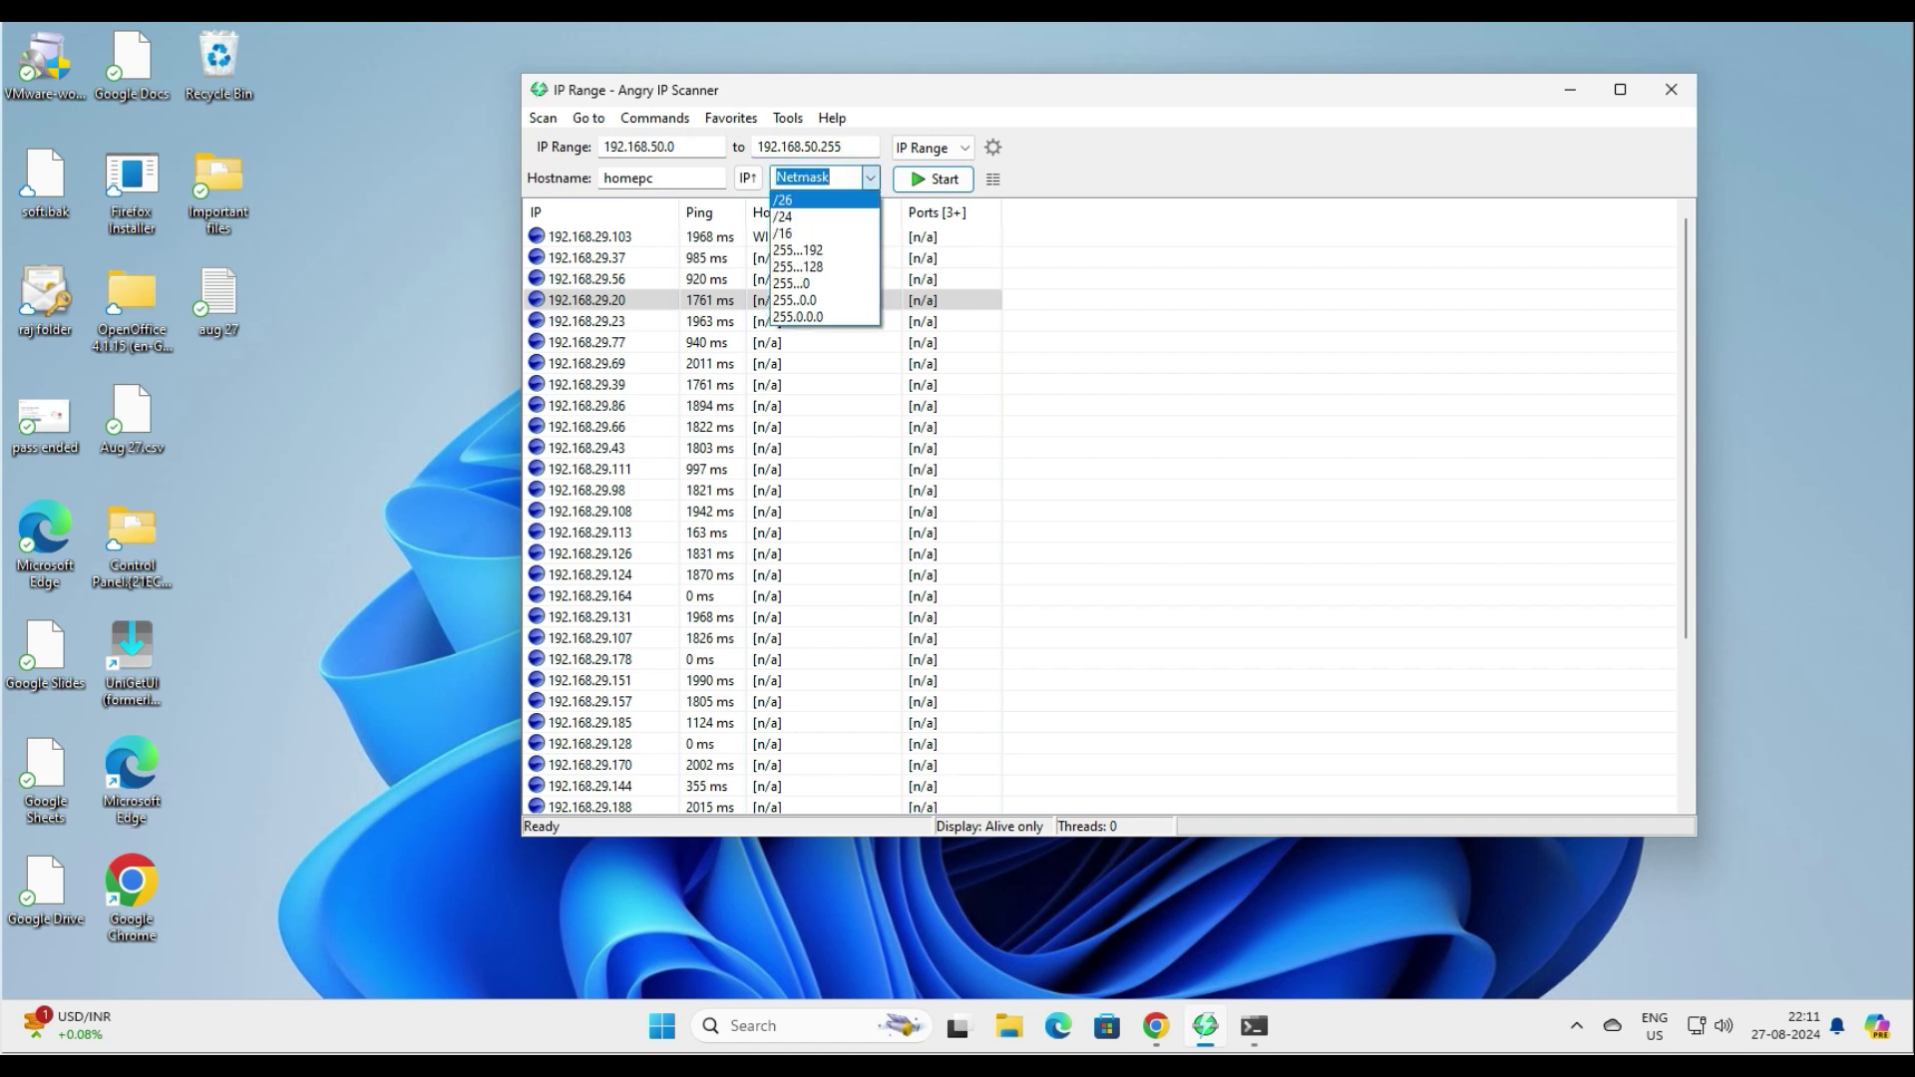
key("Escape")
left_click(841, 147)
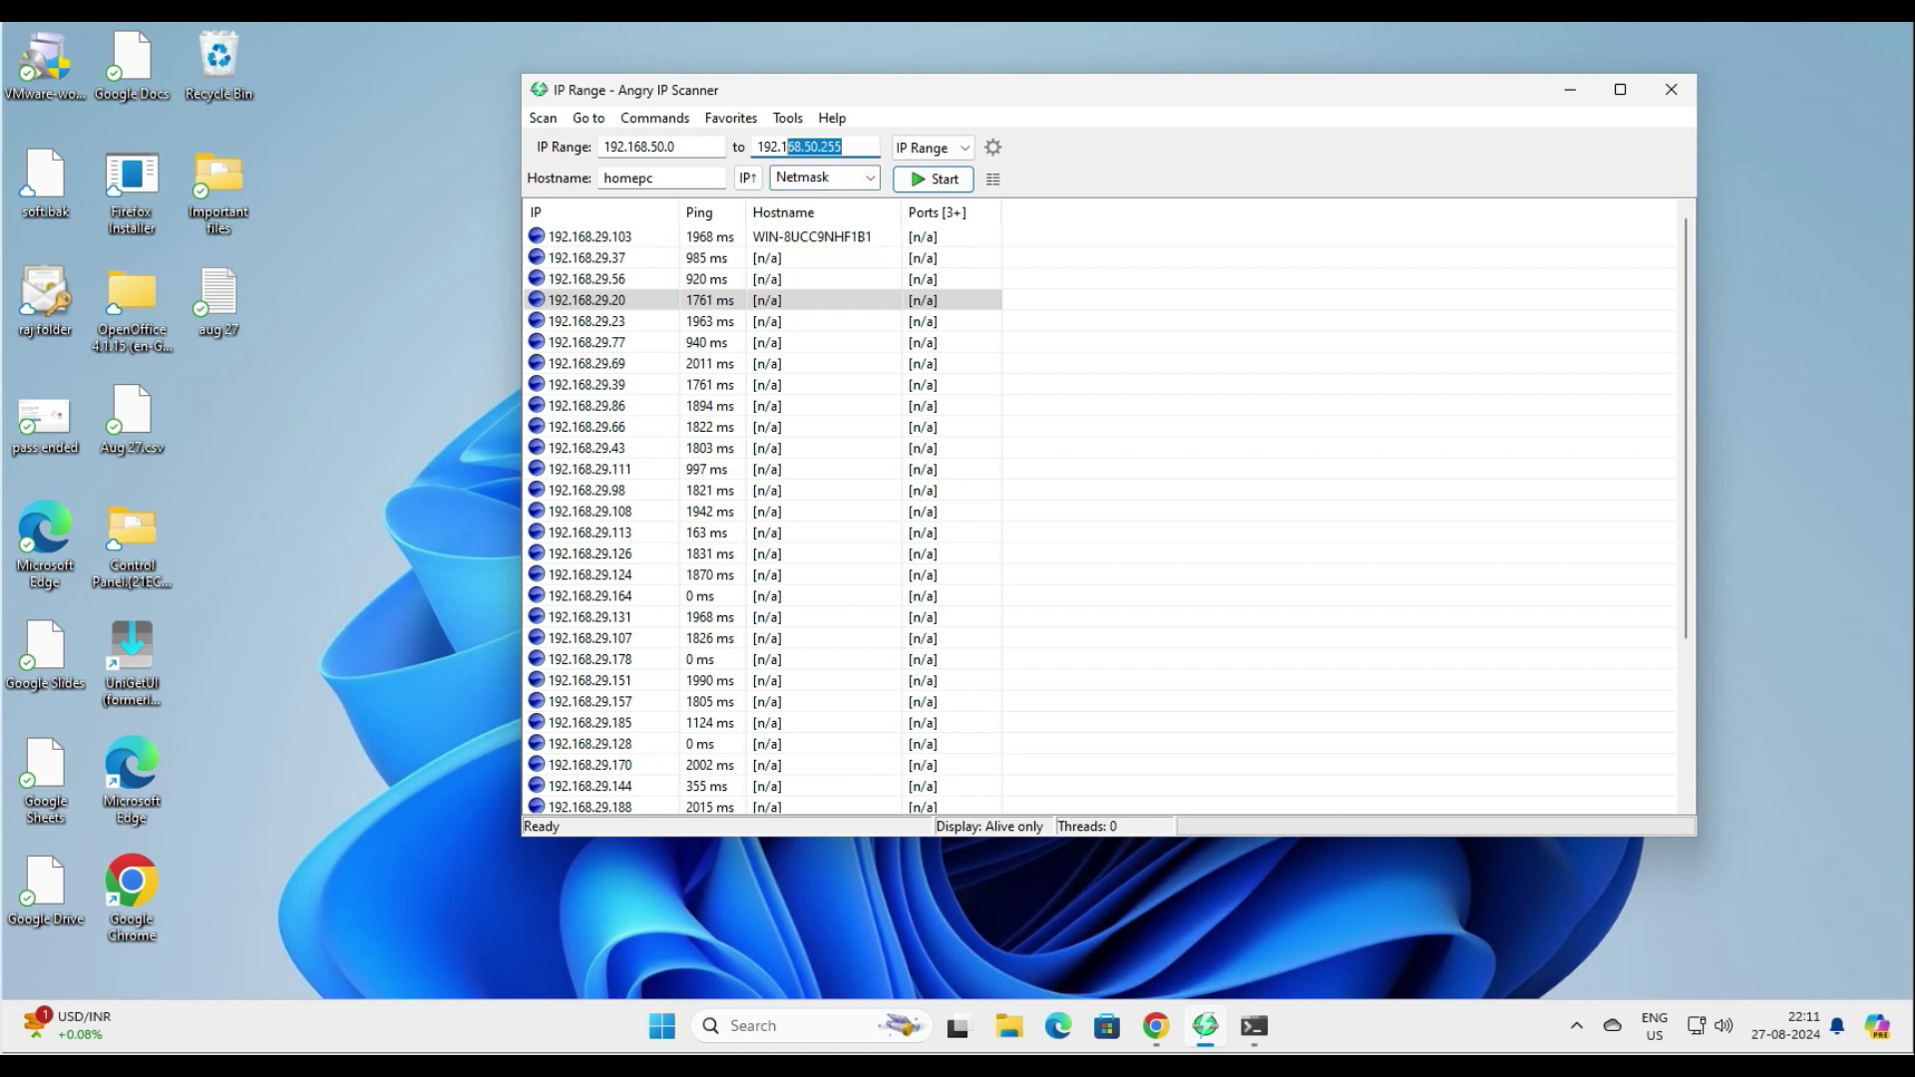
left_click(871, 178)
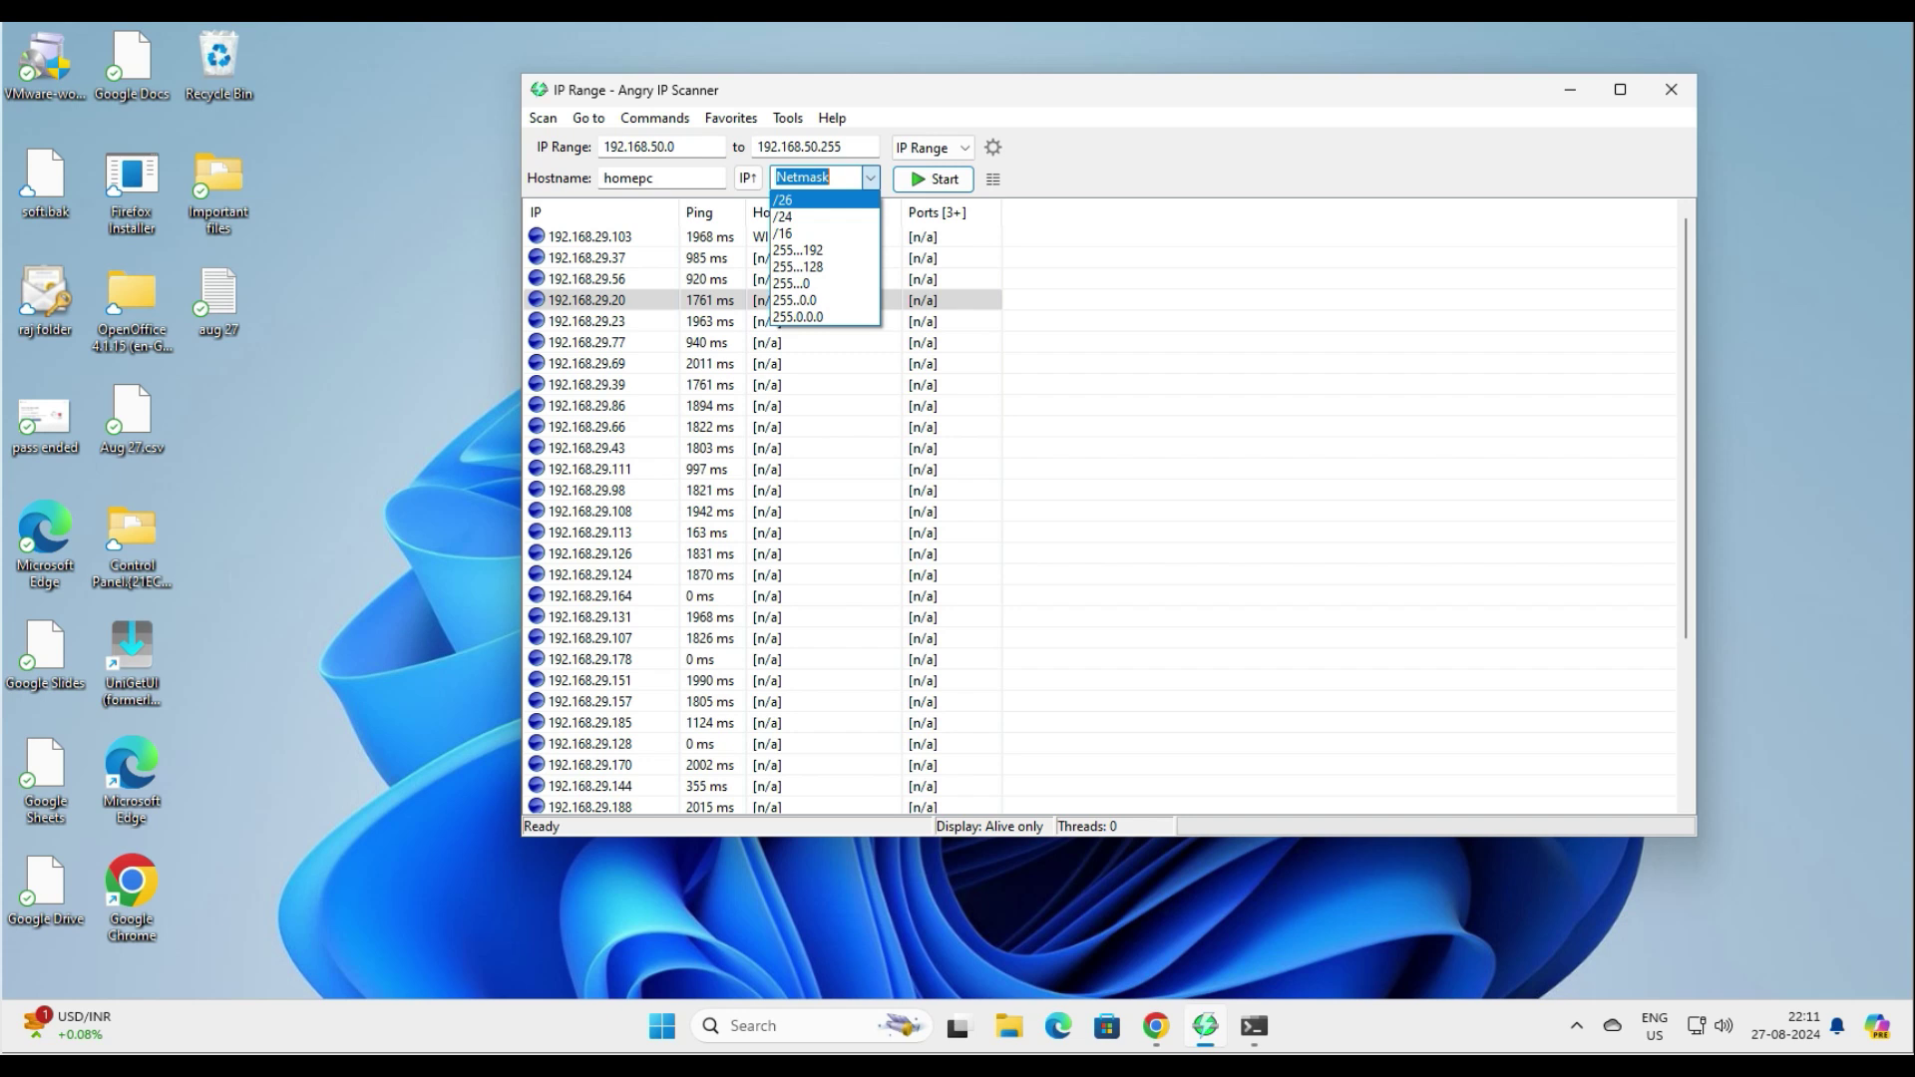
key("Escape")
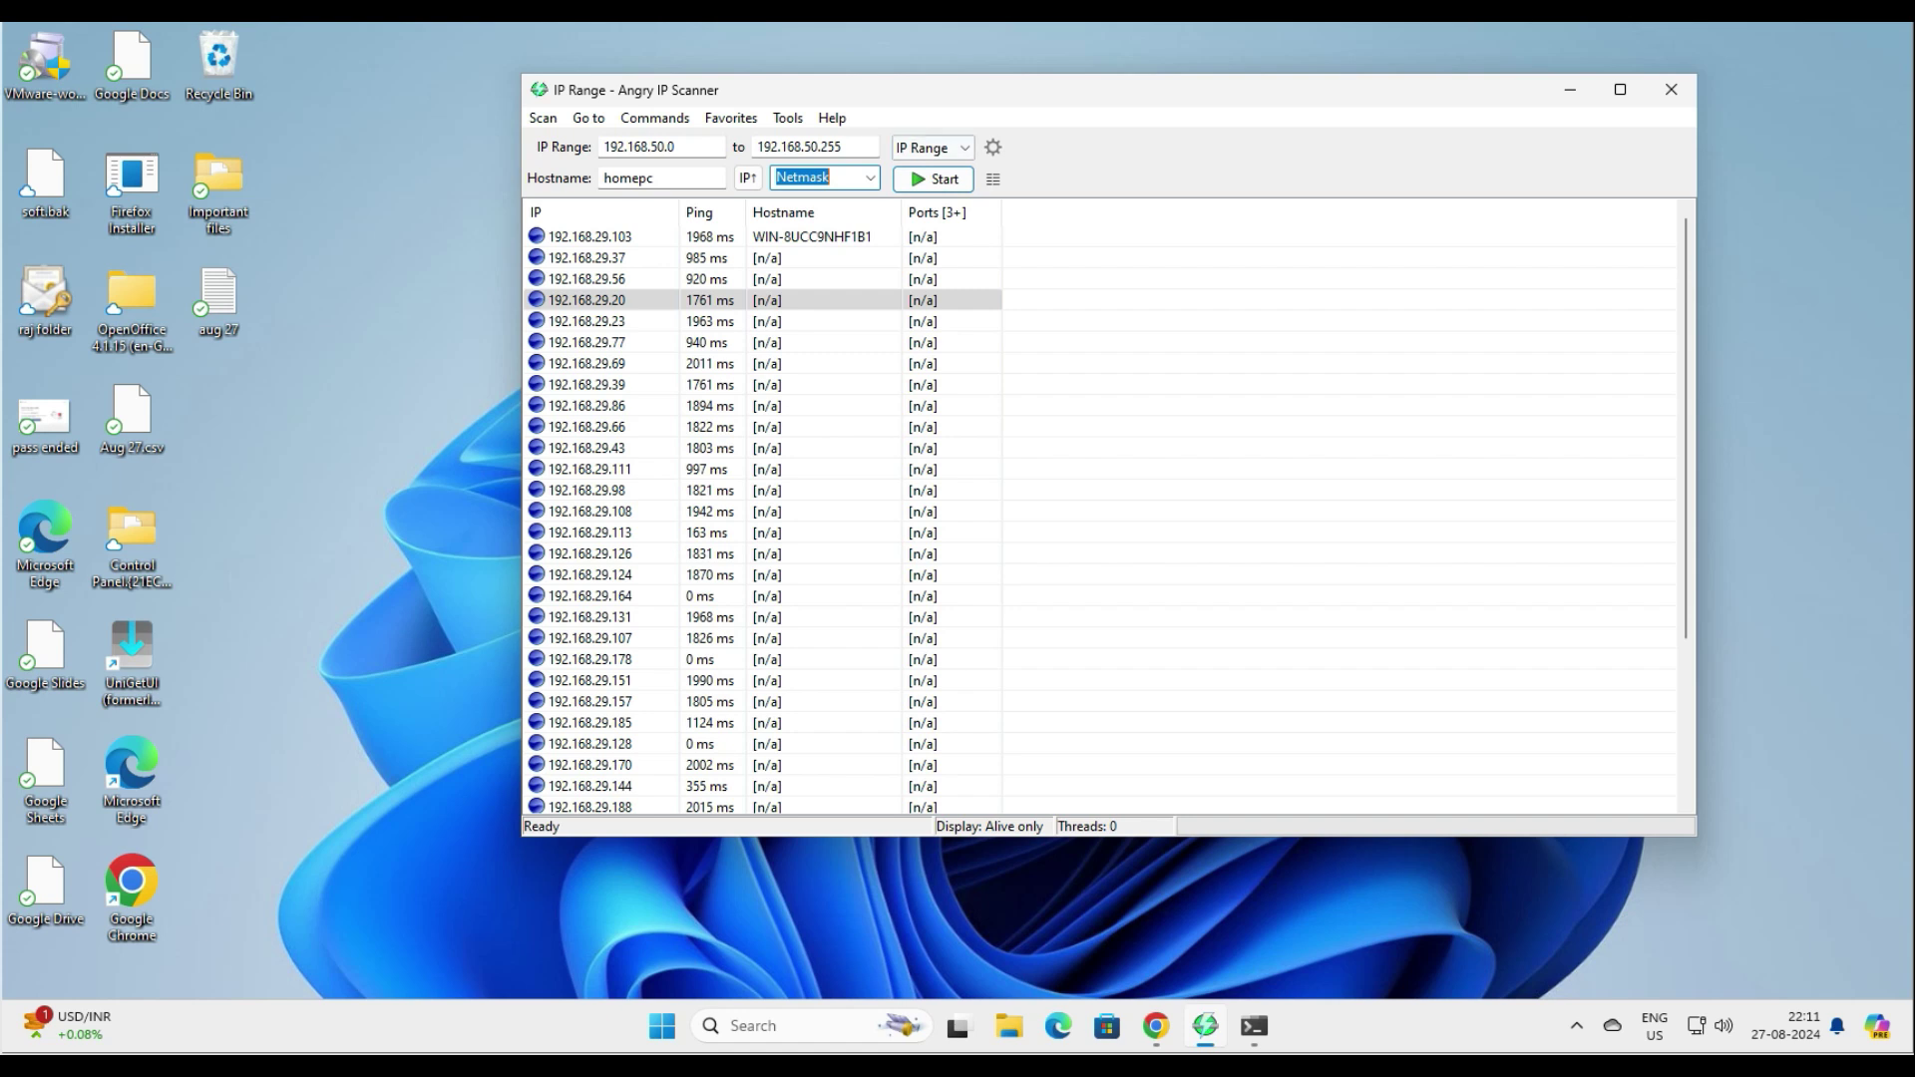
- Switch the scan source to Random and look over its IP mask choices
left_click(932, 147)
left_click(933, 189)
left_click(874, 148)
left_click(873, 148)
- Switch the scan source to Text File and browse for a file to load
left_click(973, 148)
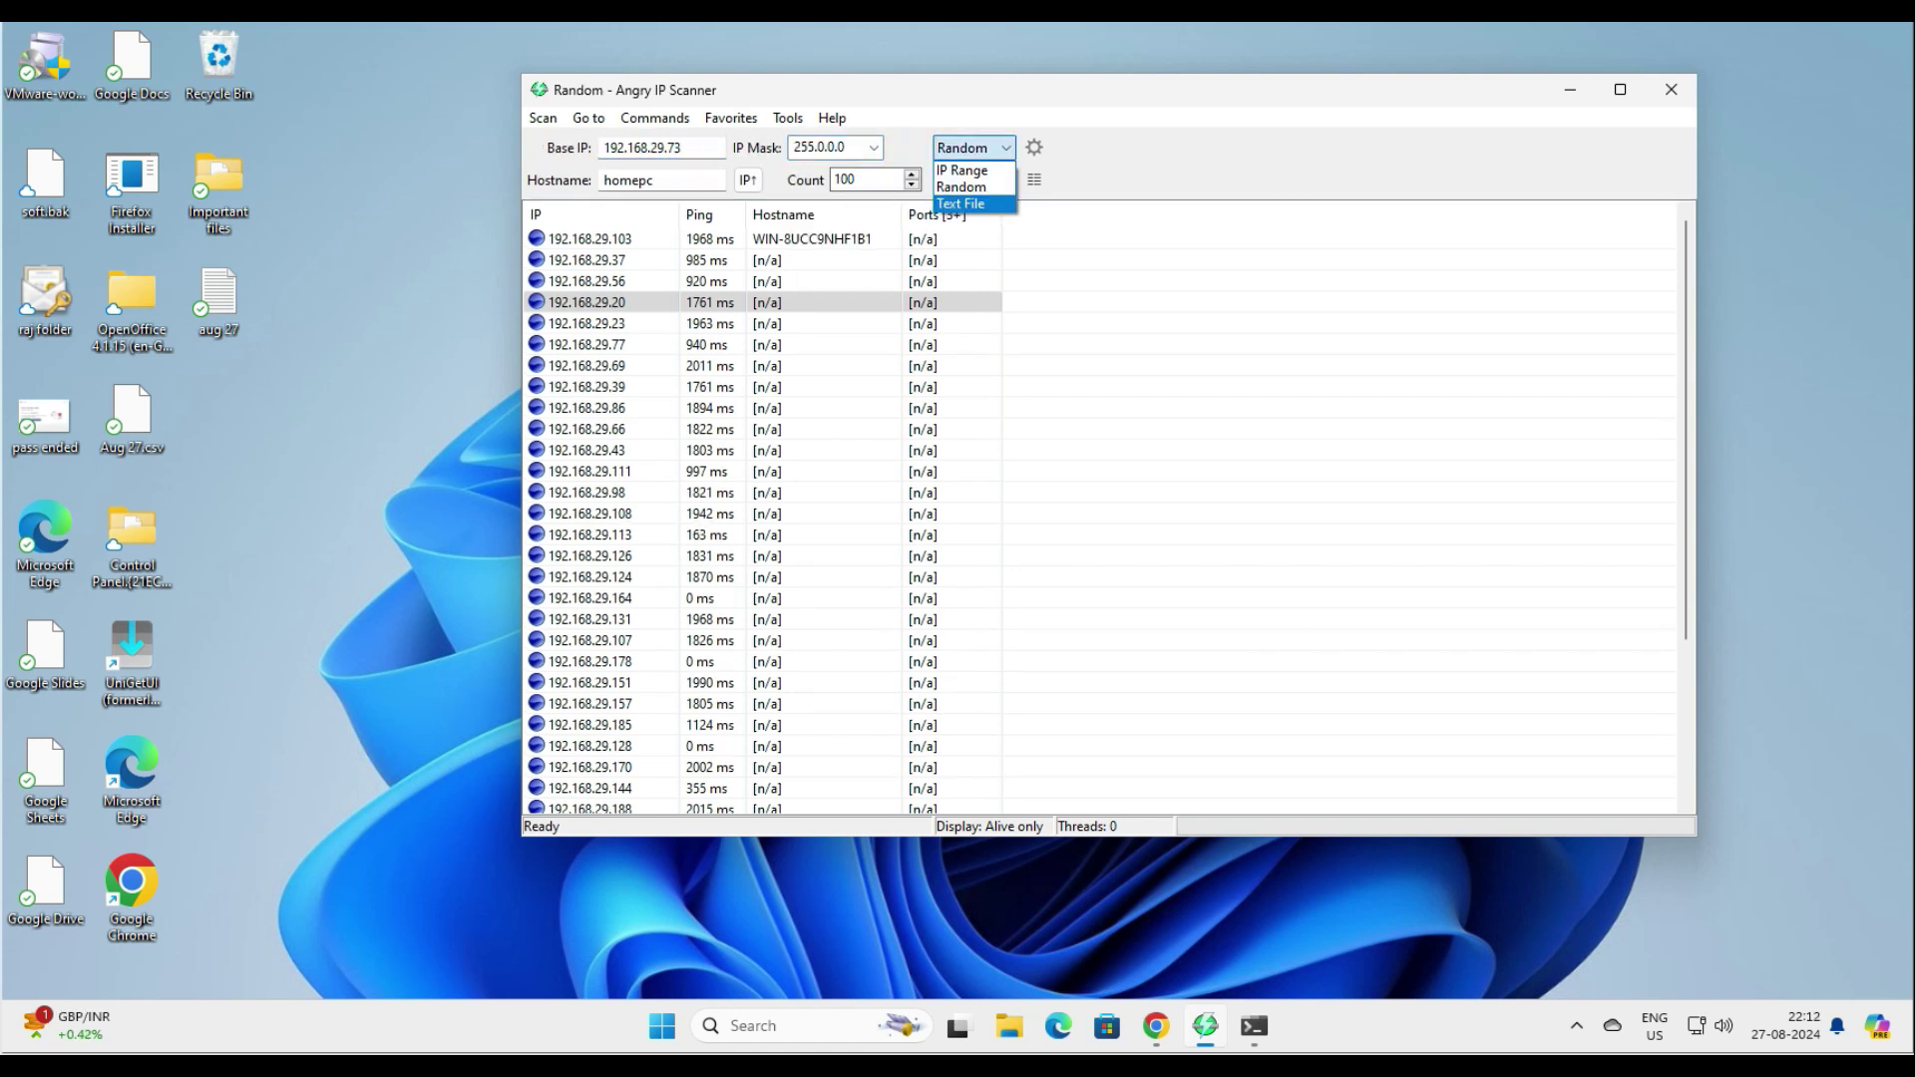
left_click(957, 205)
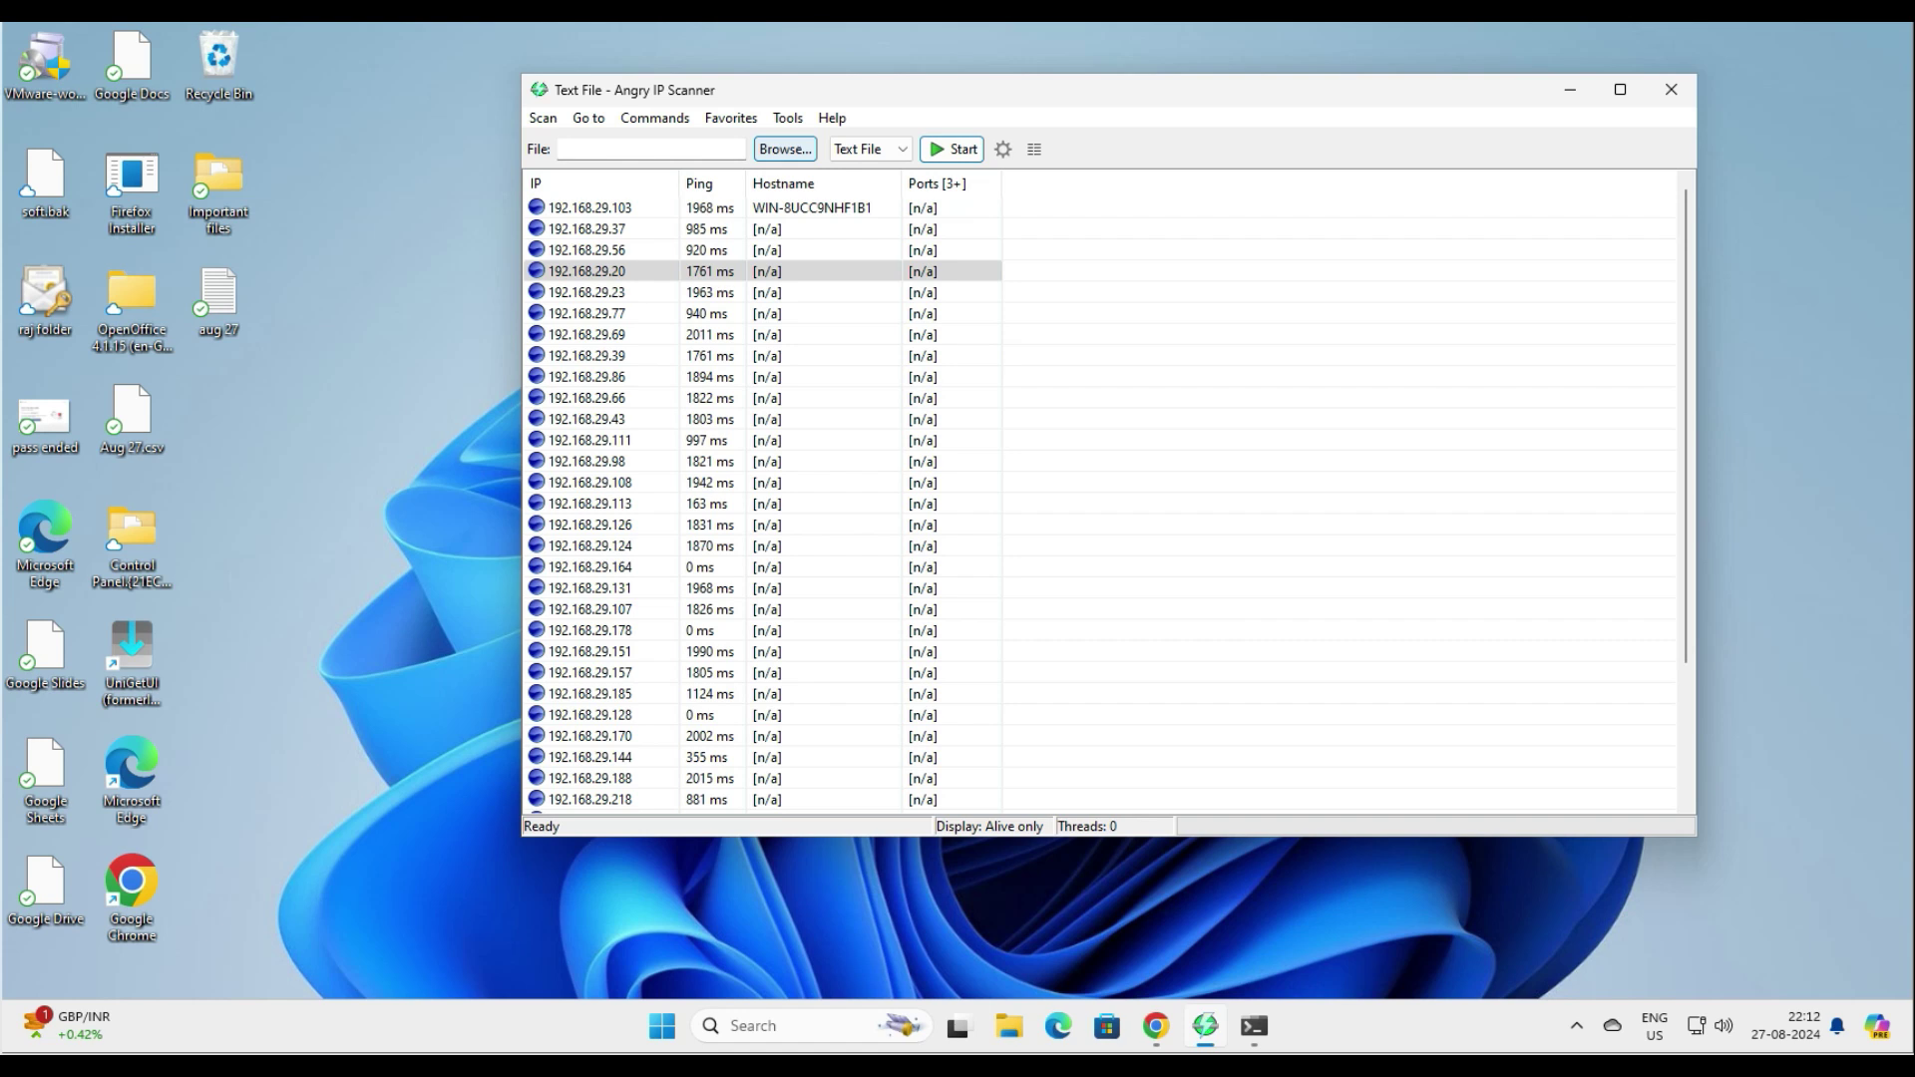
left_click(785, 149)
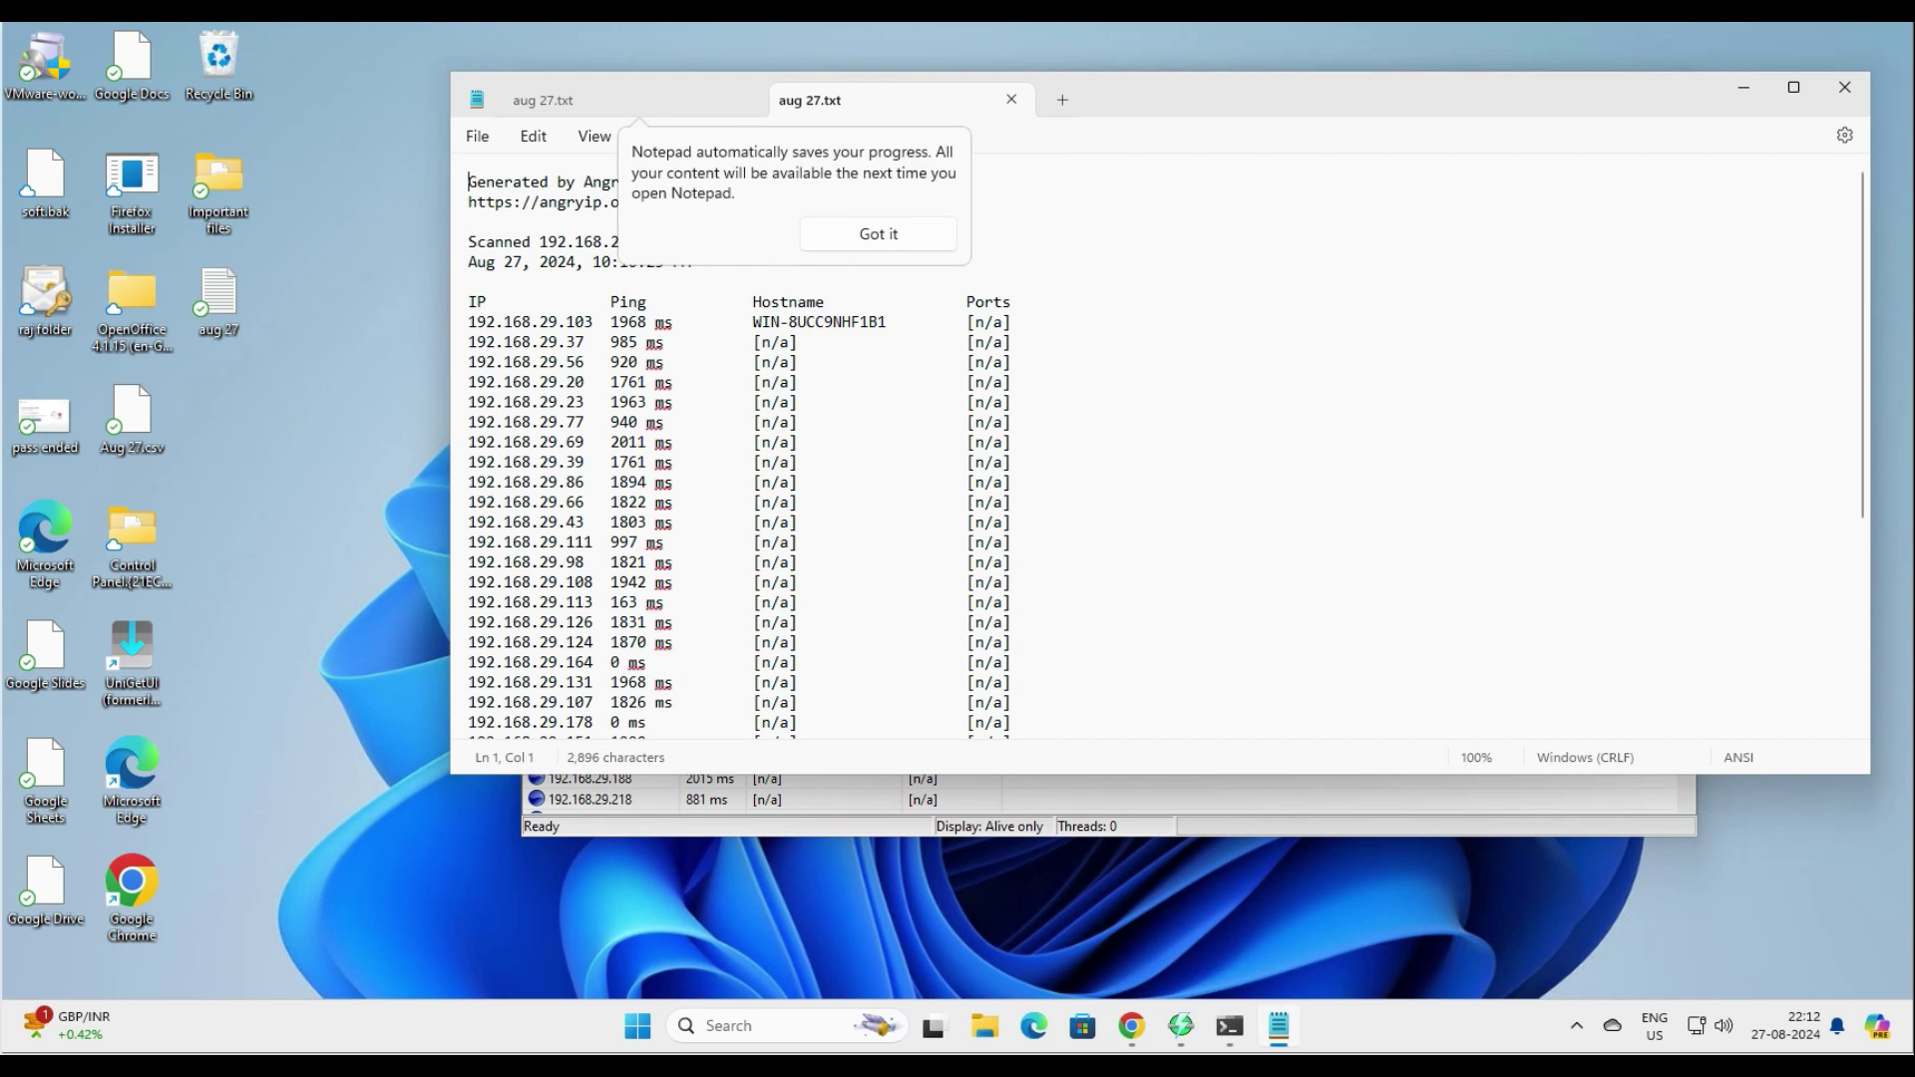
- Highlight the scanned range 192.168.29.0 - 192.168.29.255 in the open aug 27.txt file and close the text editor
left_click_drag(798, 241, 539, 241)
left_click(557, 242)
left_click_drag(798, 241, 539, 242)
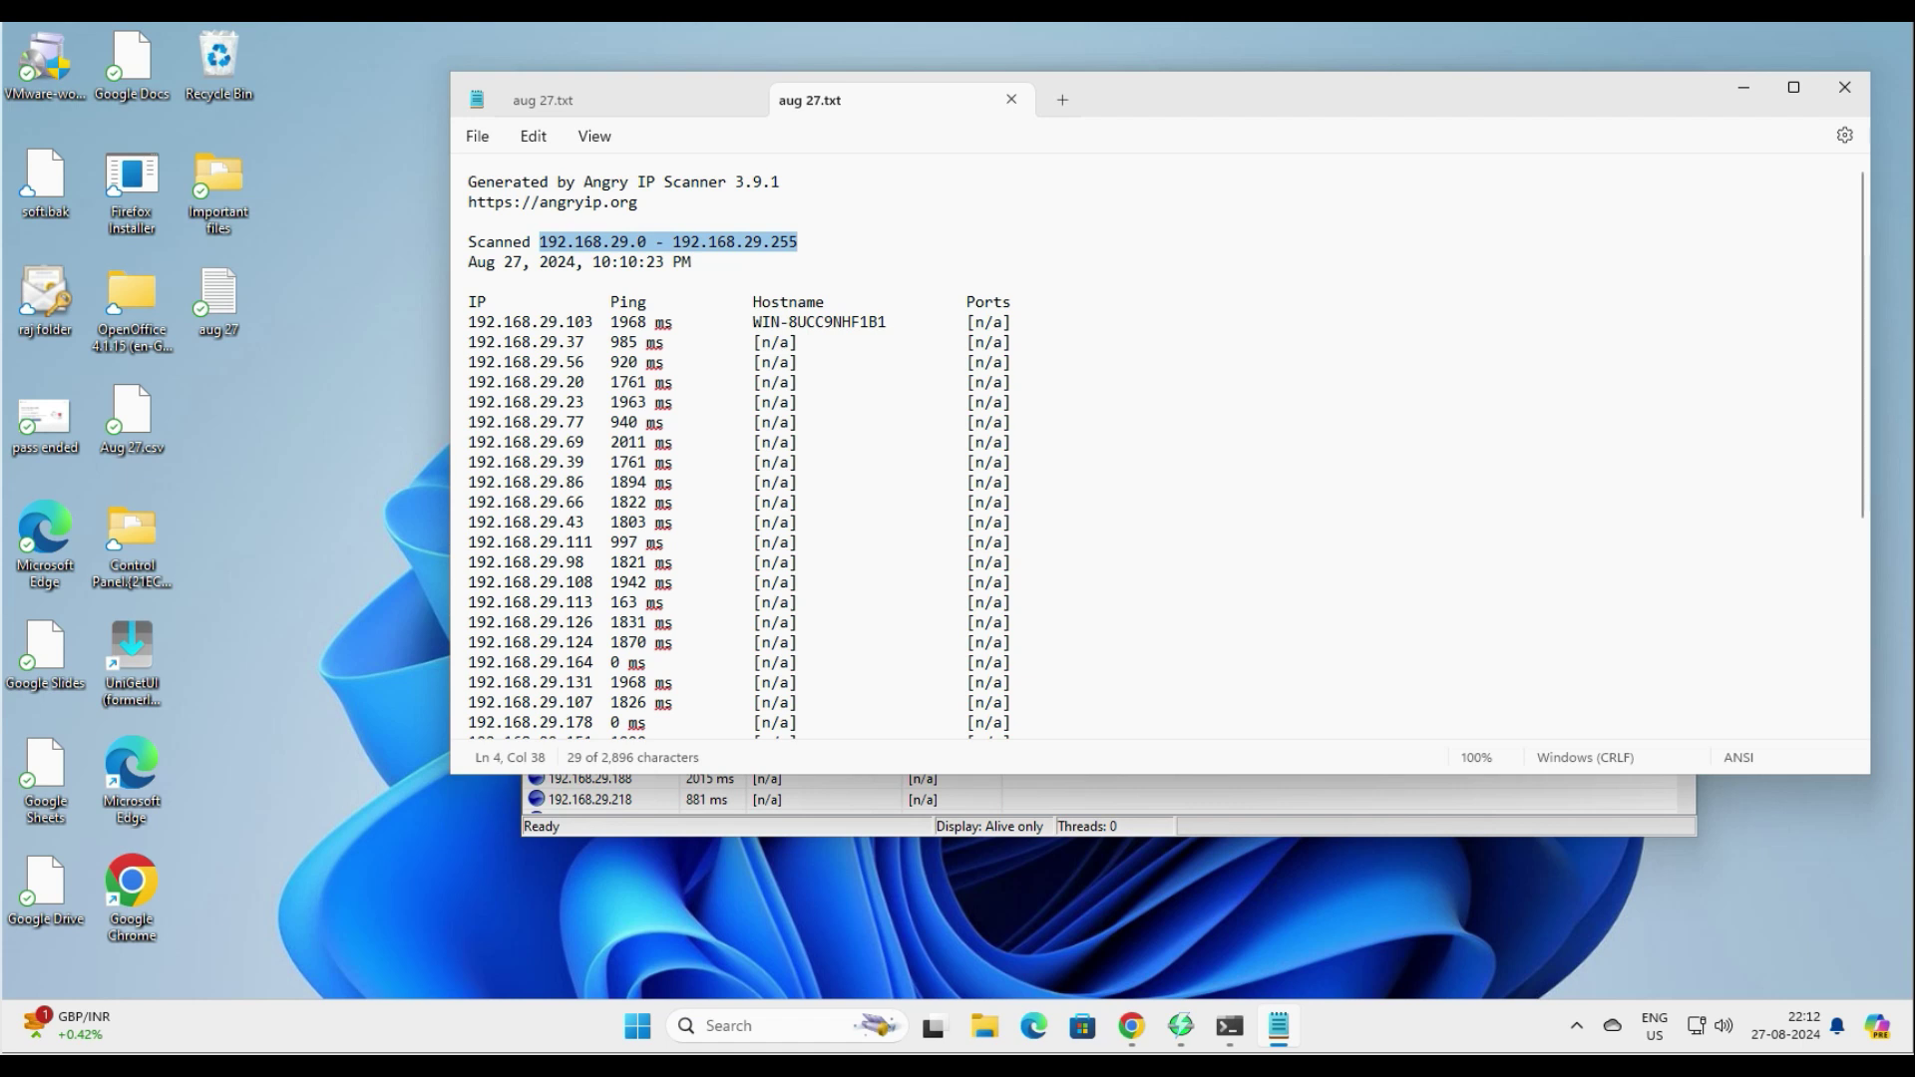
left_click(691, 321)
left_click(1844, 87)
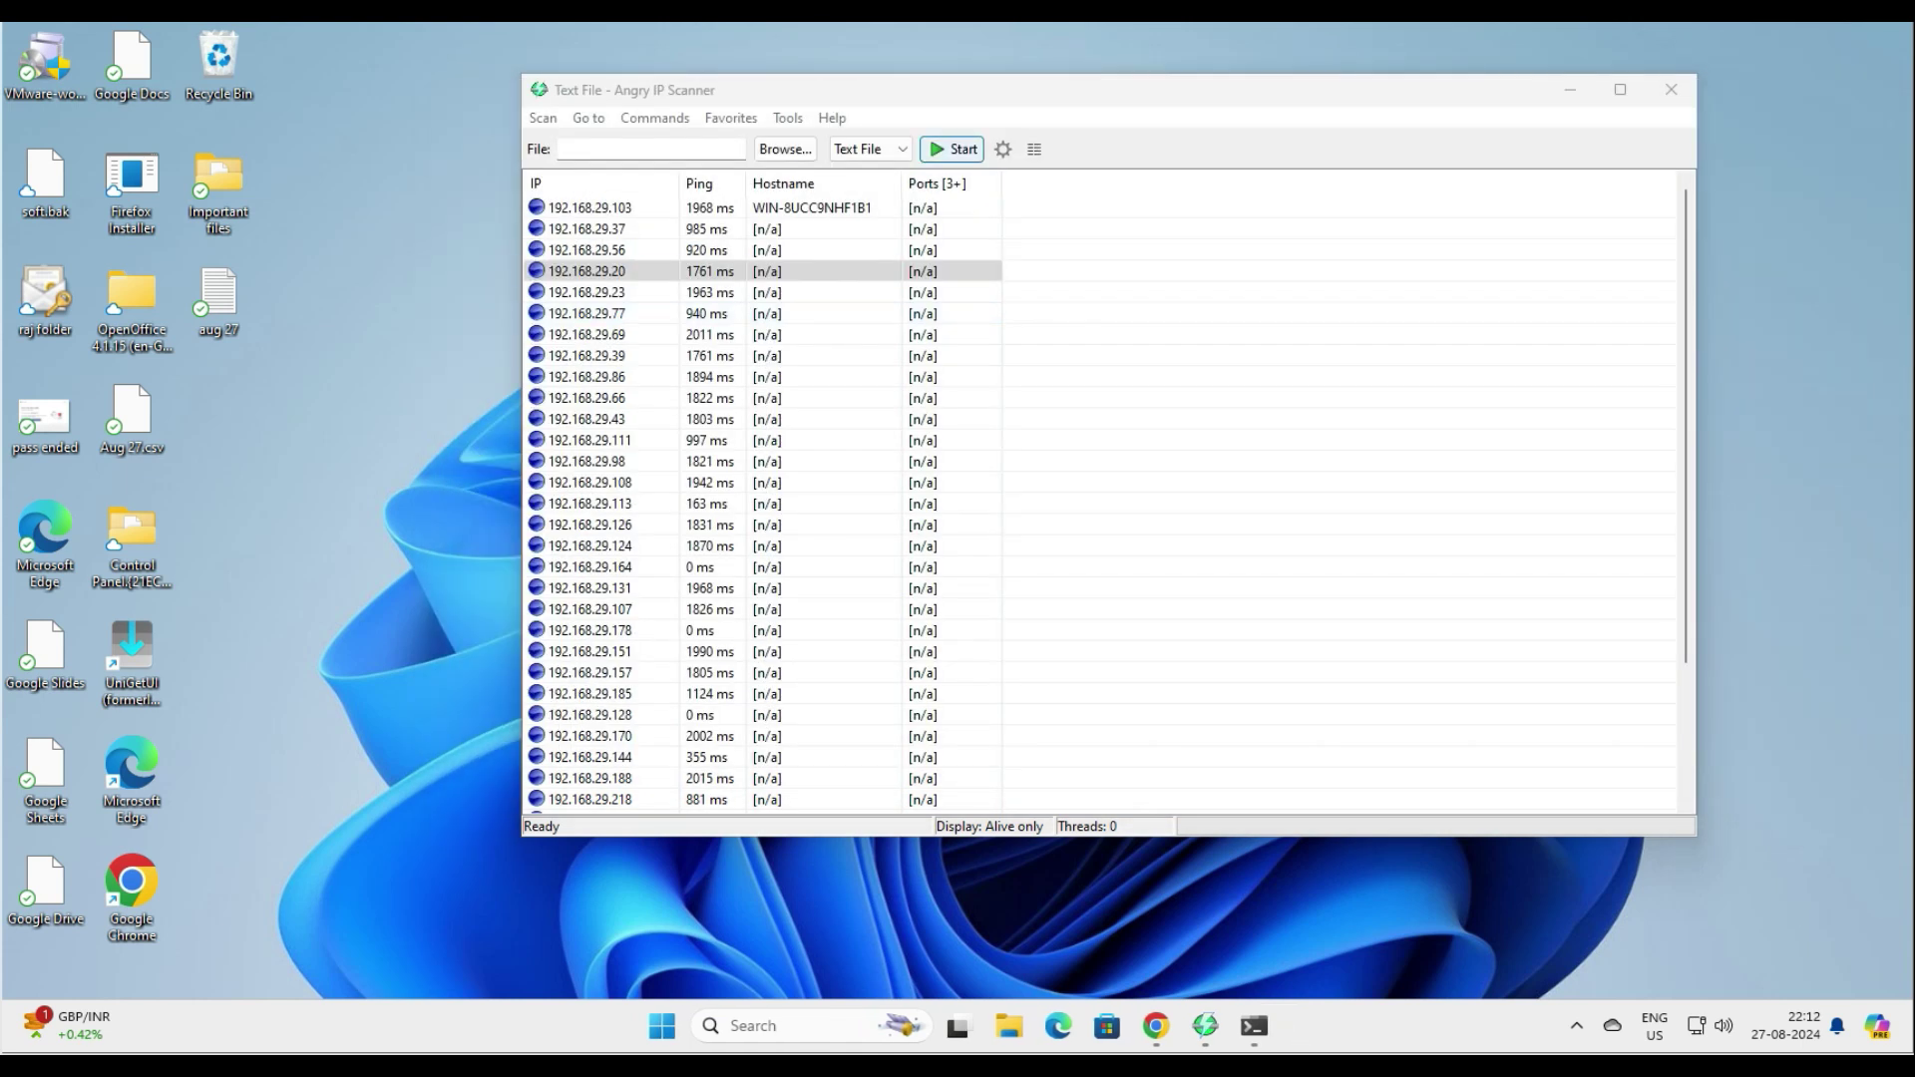
- Review the Ports and Display preferences of the scanner and close them without changes
left_click(1002, 149)
left_click(1002, 237)
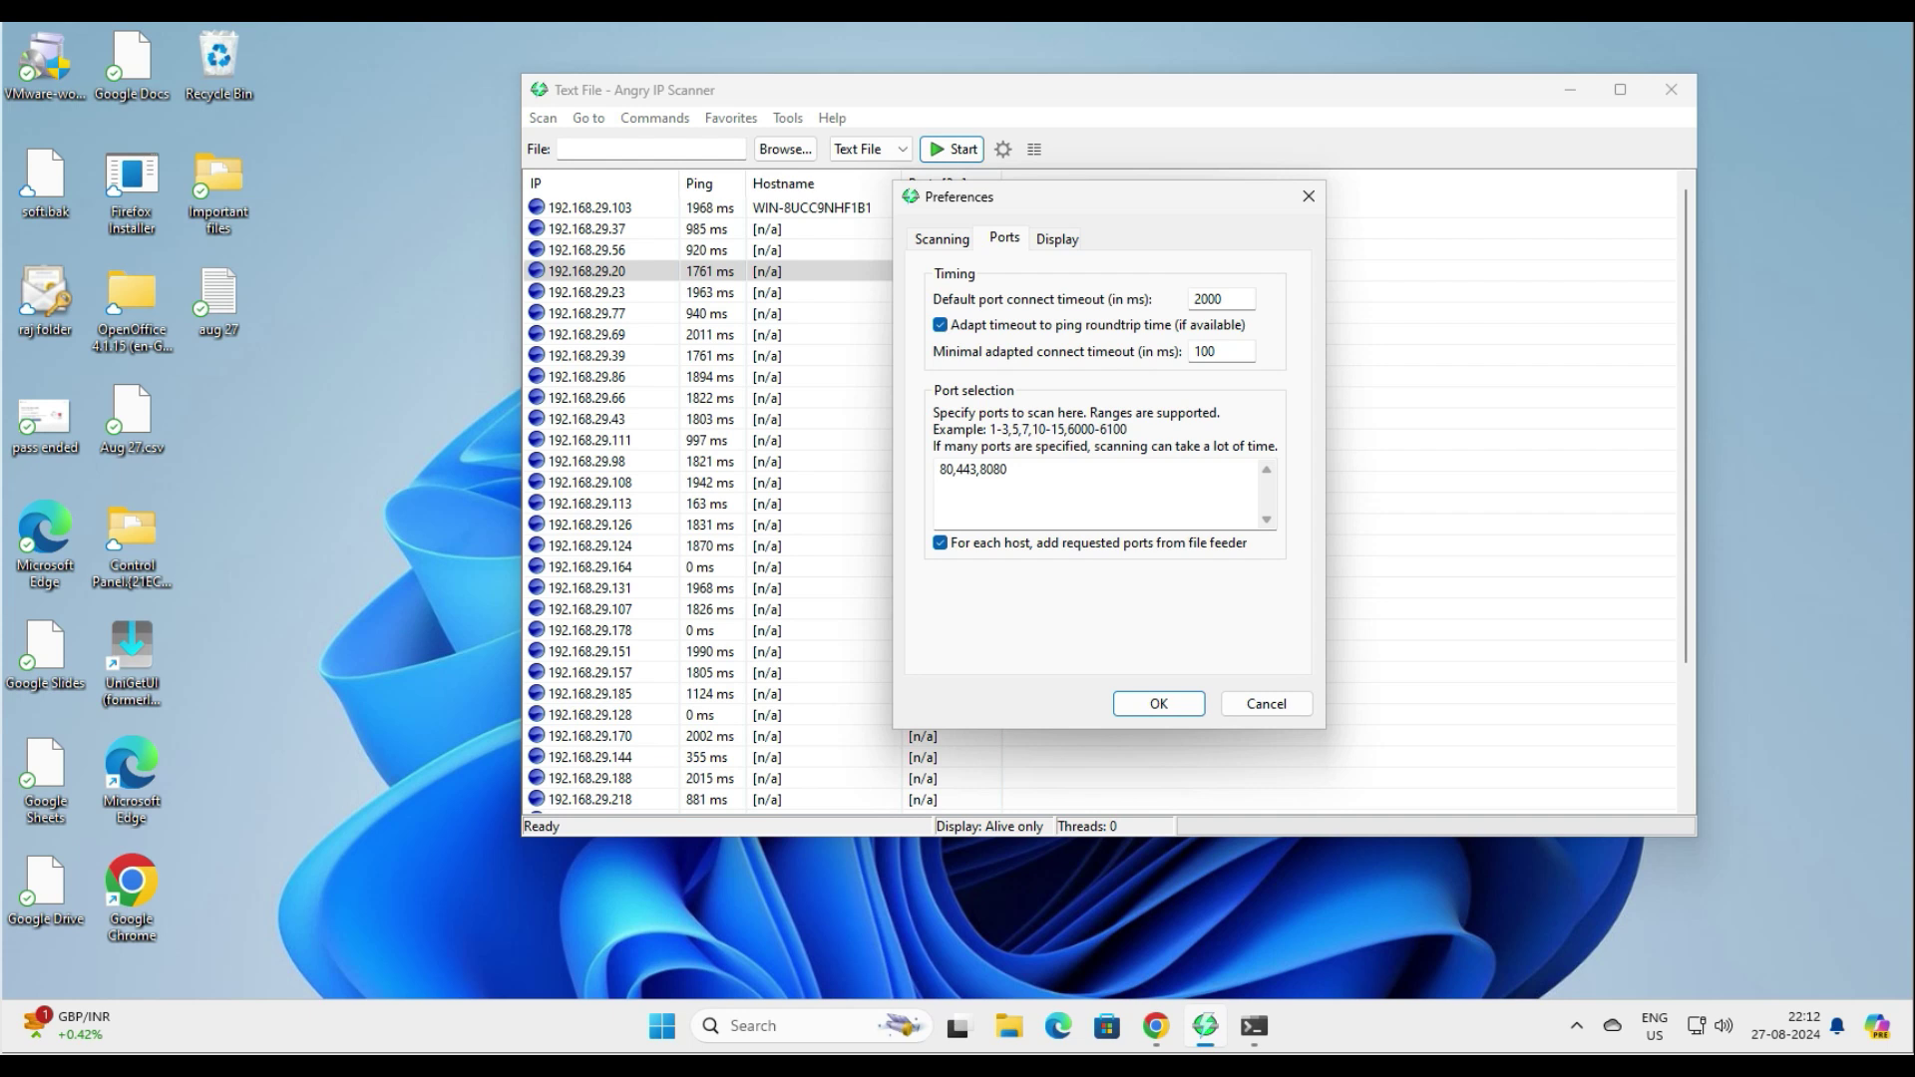
key("ctrl+Tab")
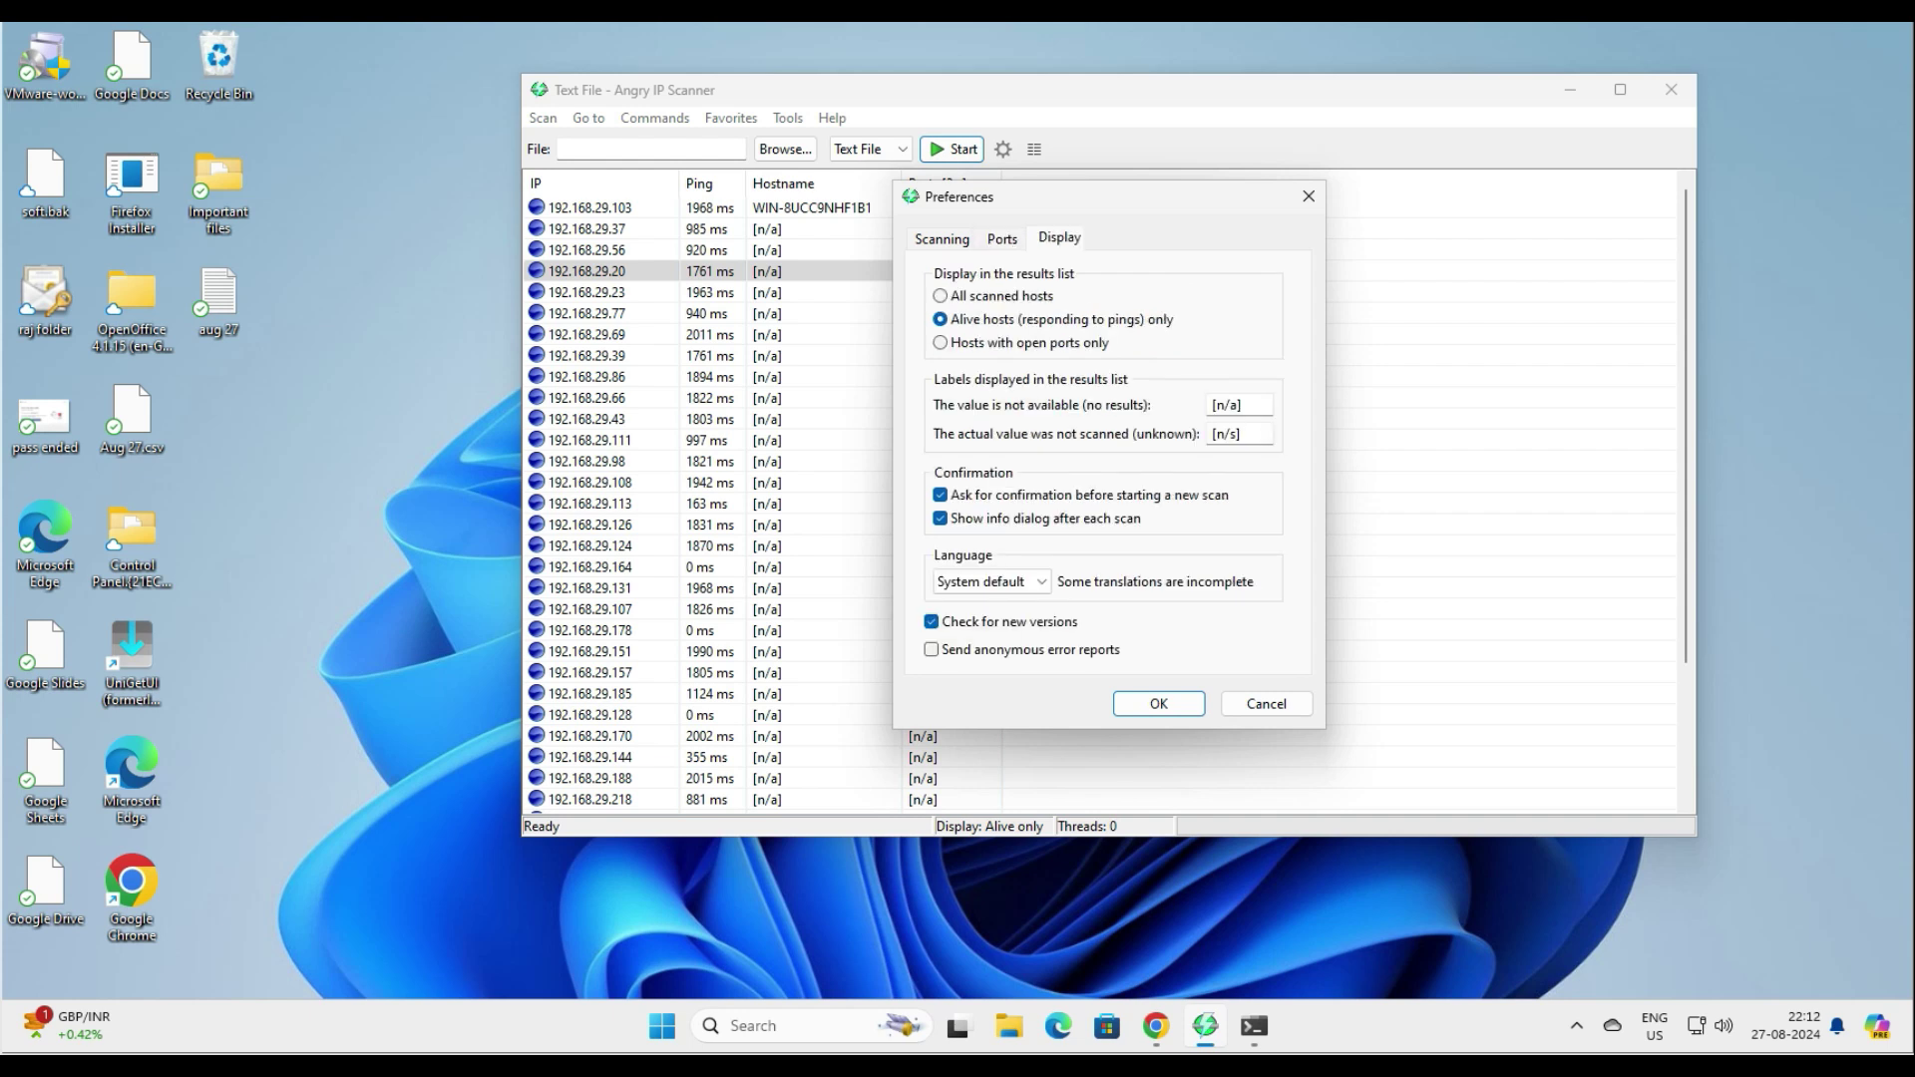
left_click(1307, 196)
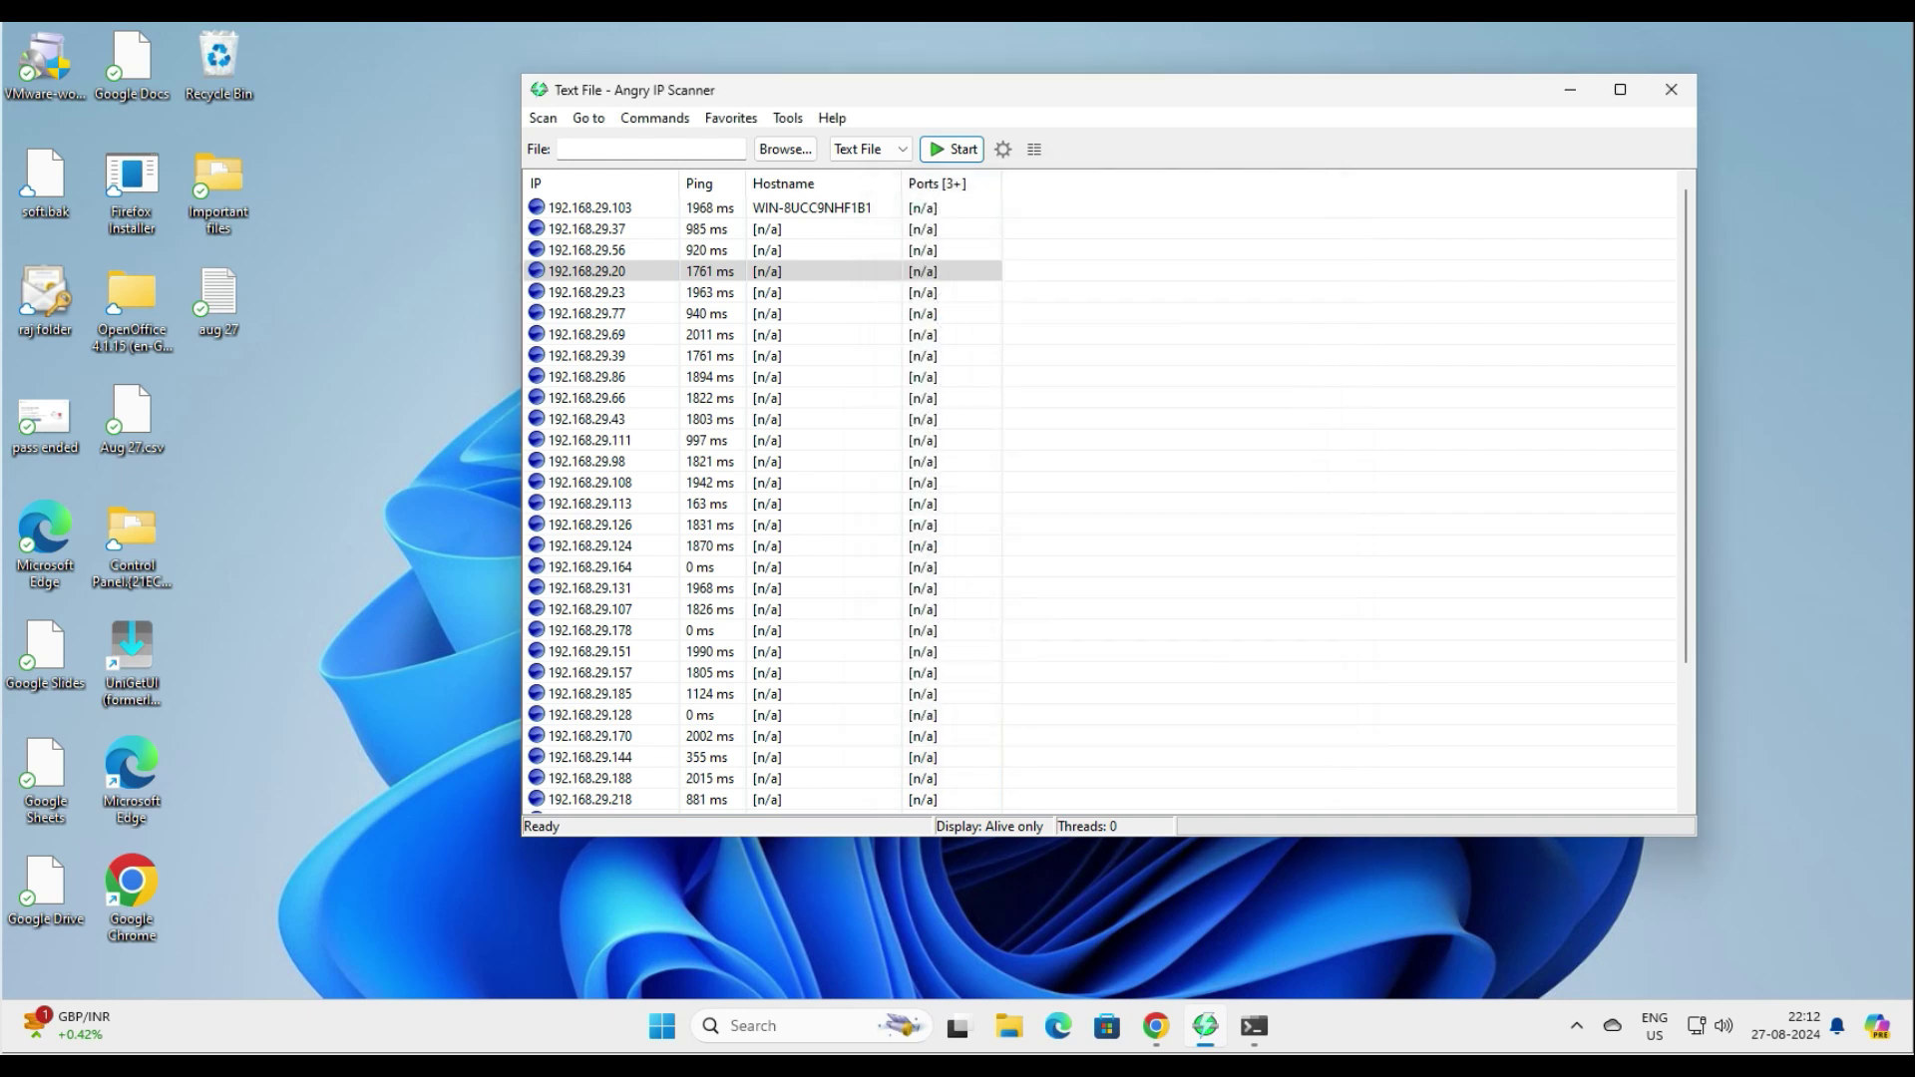
- Open the scanner's About information, highlight the version number and close the dialog
key("alt+h")
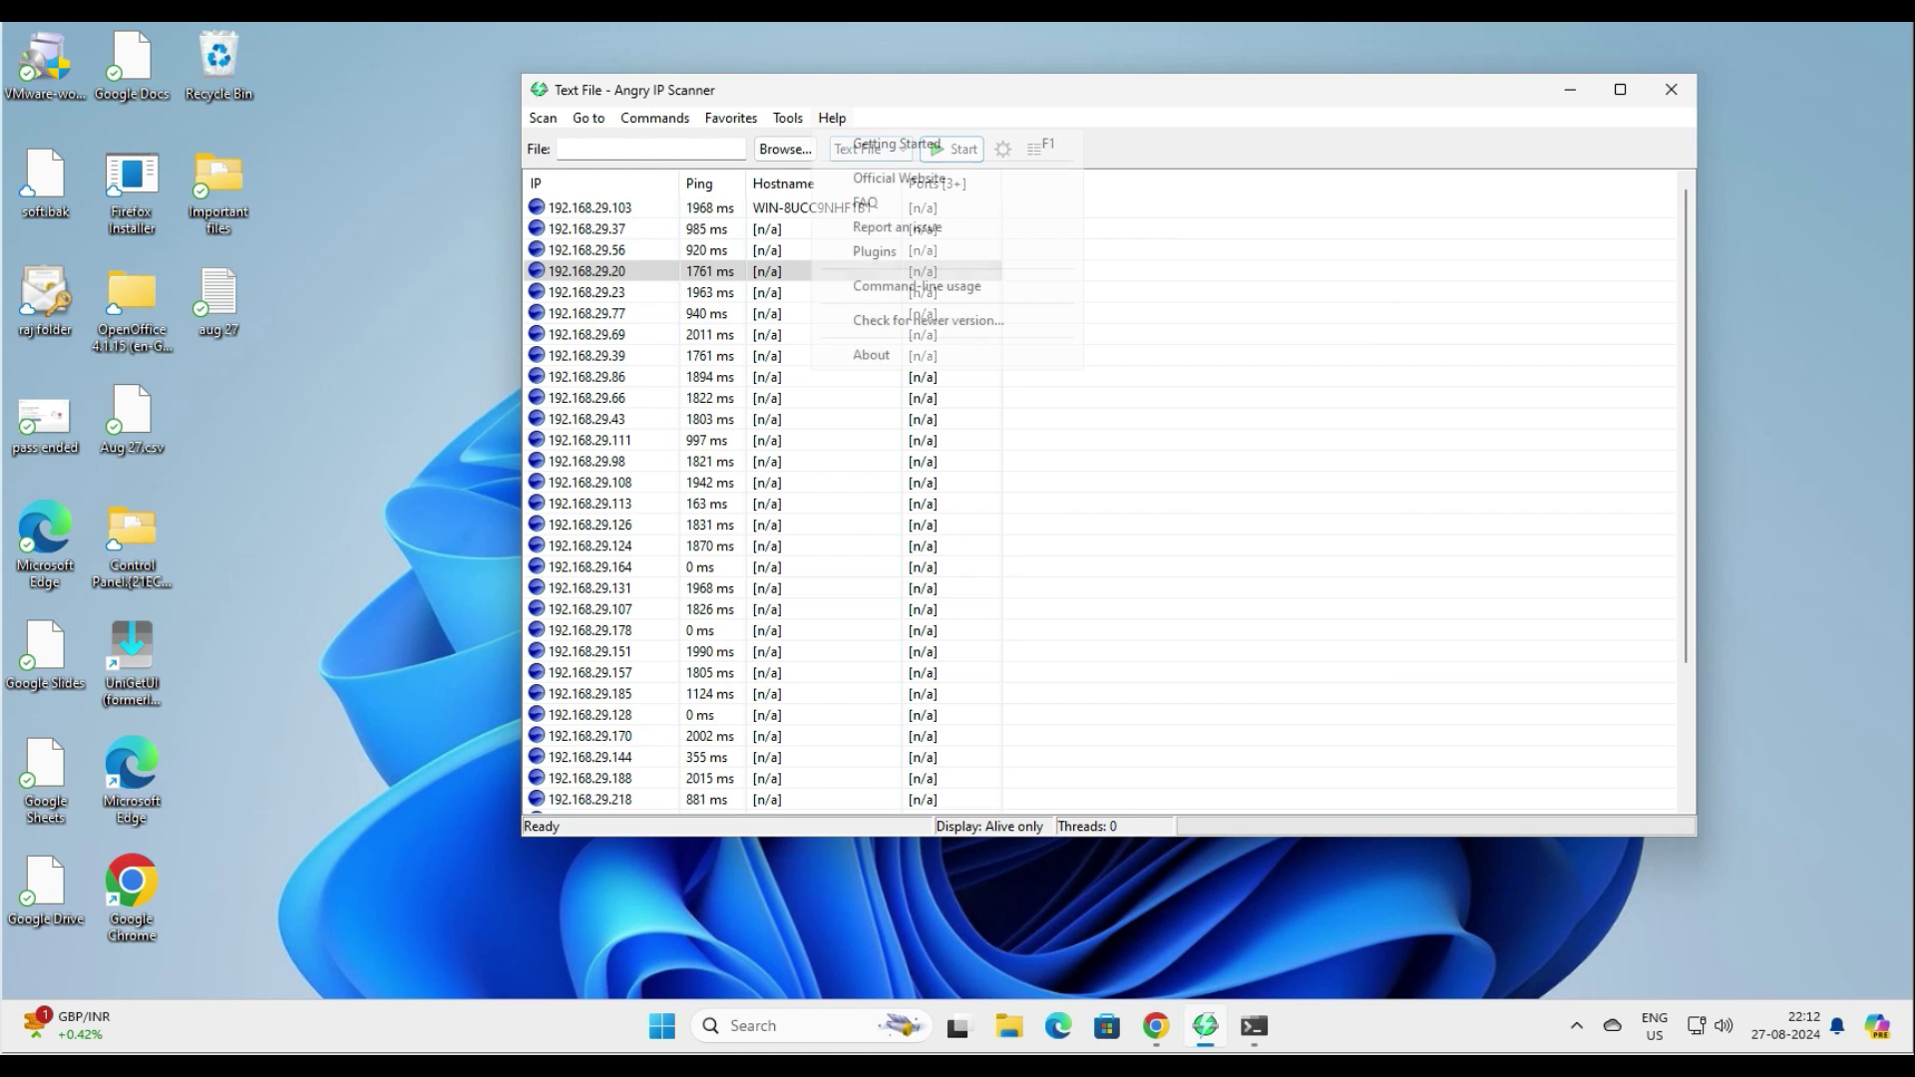
key("Up")
key("Return")
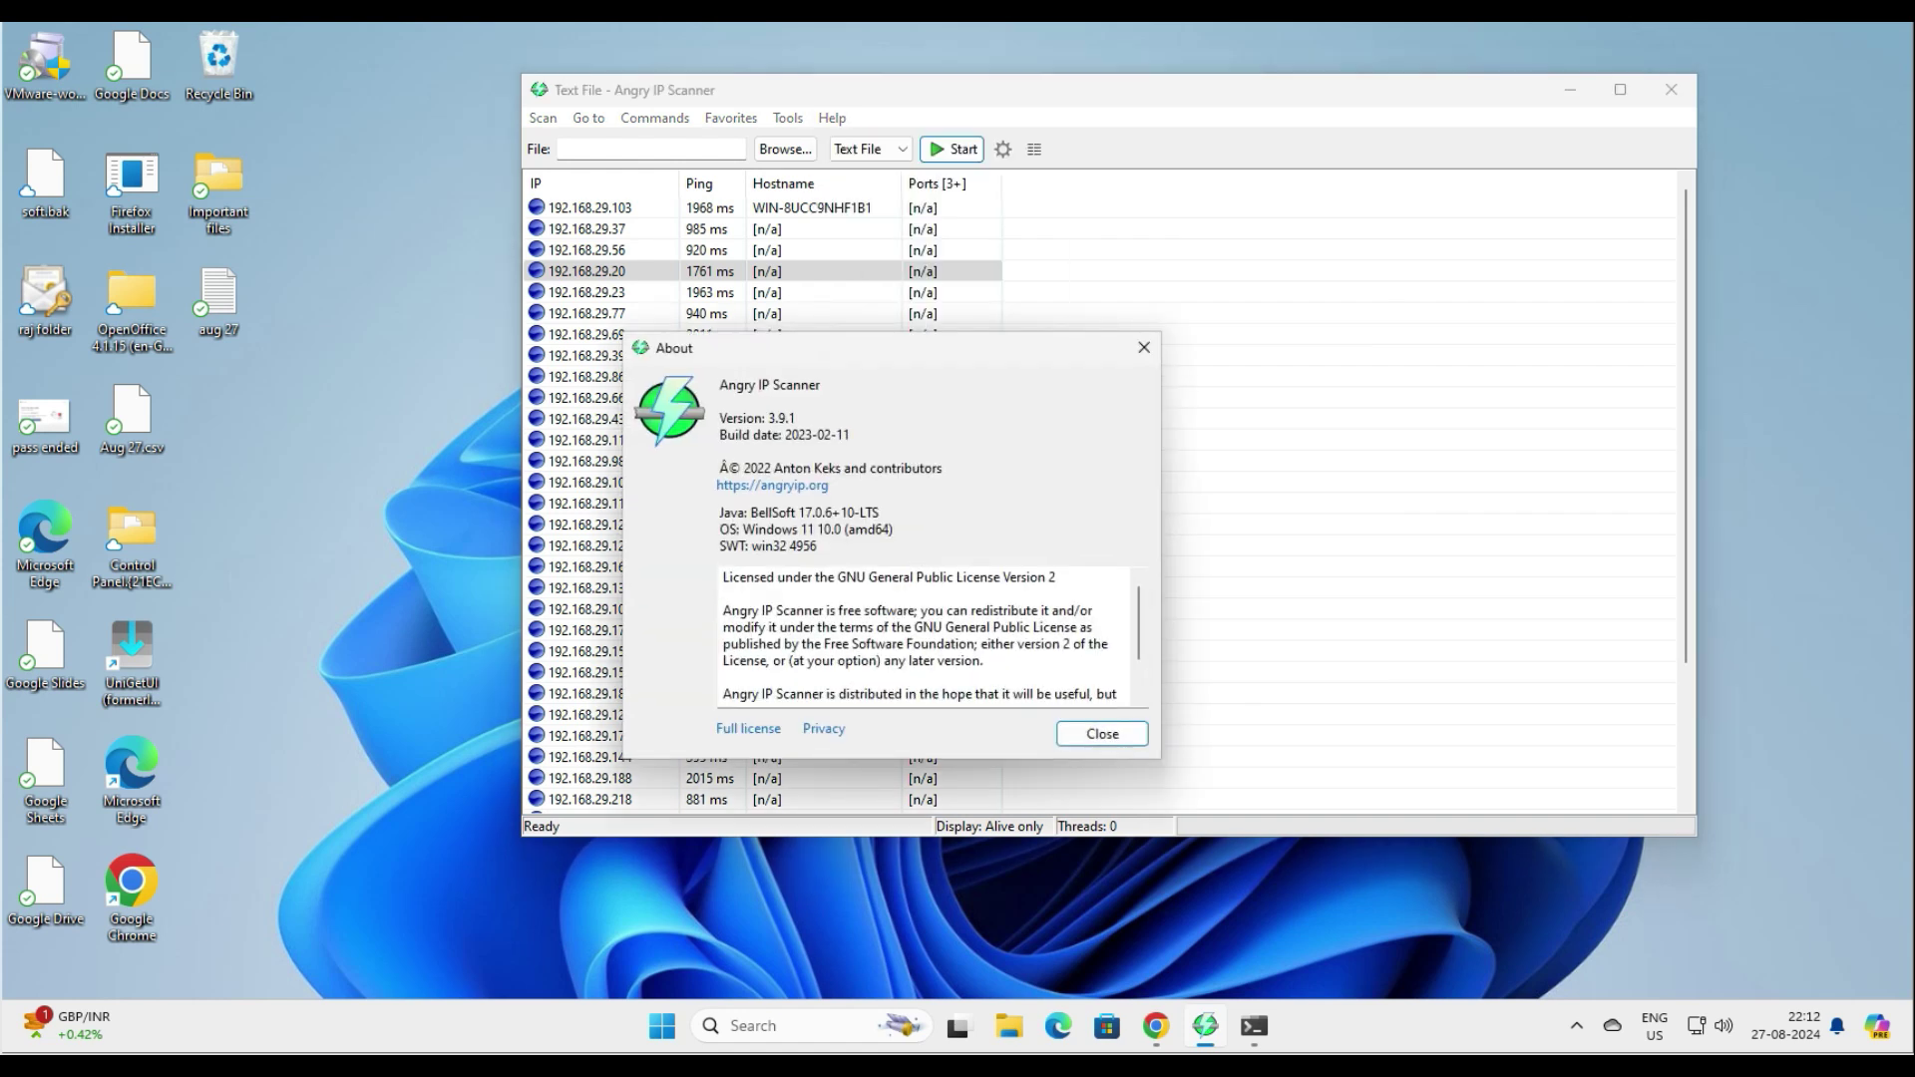
left_click_drag(796, 417, 754, 418)
left_click(1144, 347)
- Close the current scanner, launch ipscan221 (1) from the Downloads folder and dismiss the plugin error
left_click(1671, 89)
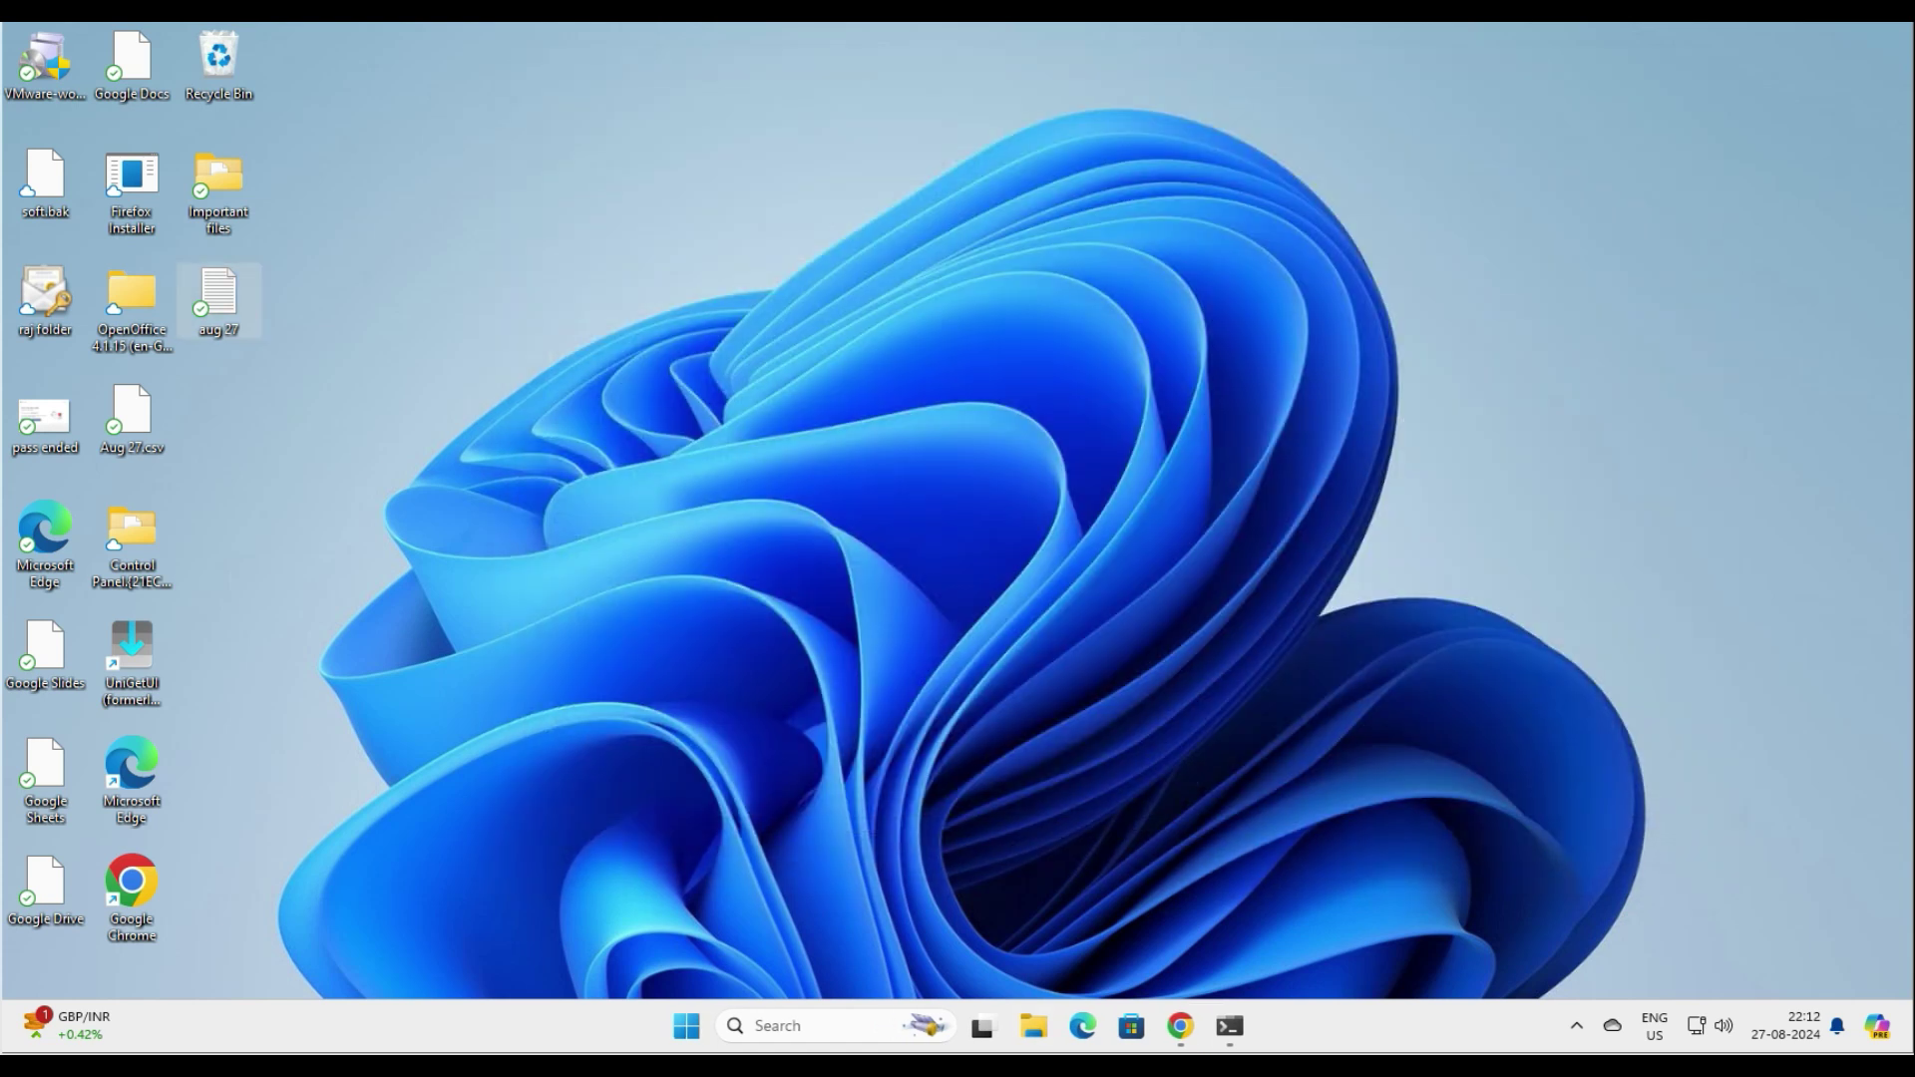
left_click(1033, 1025)
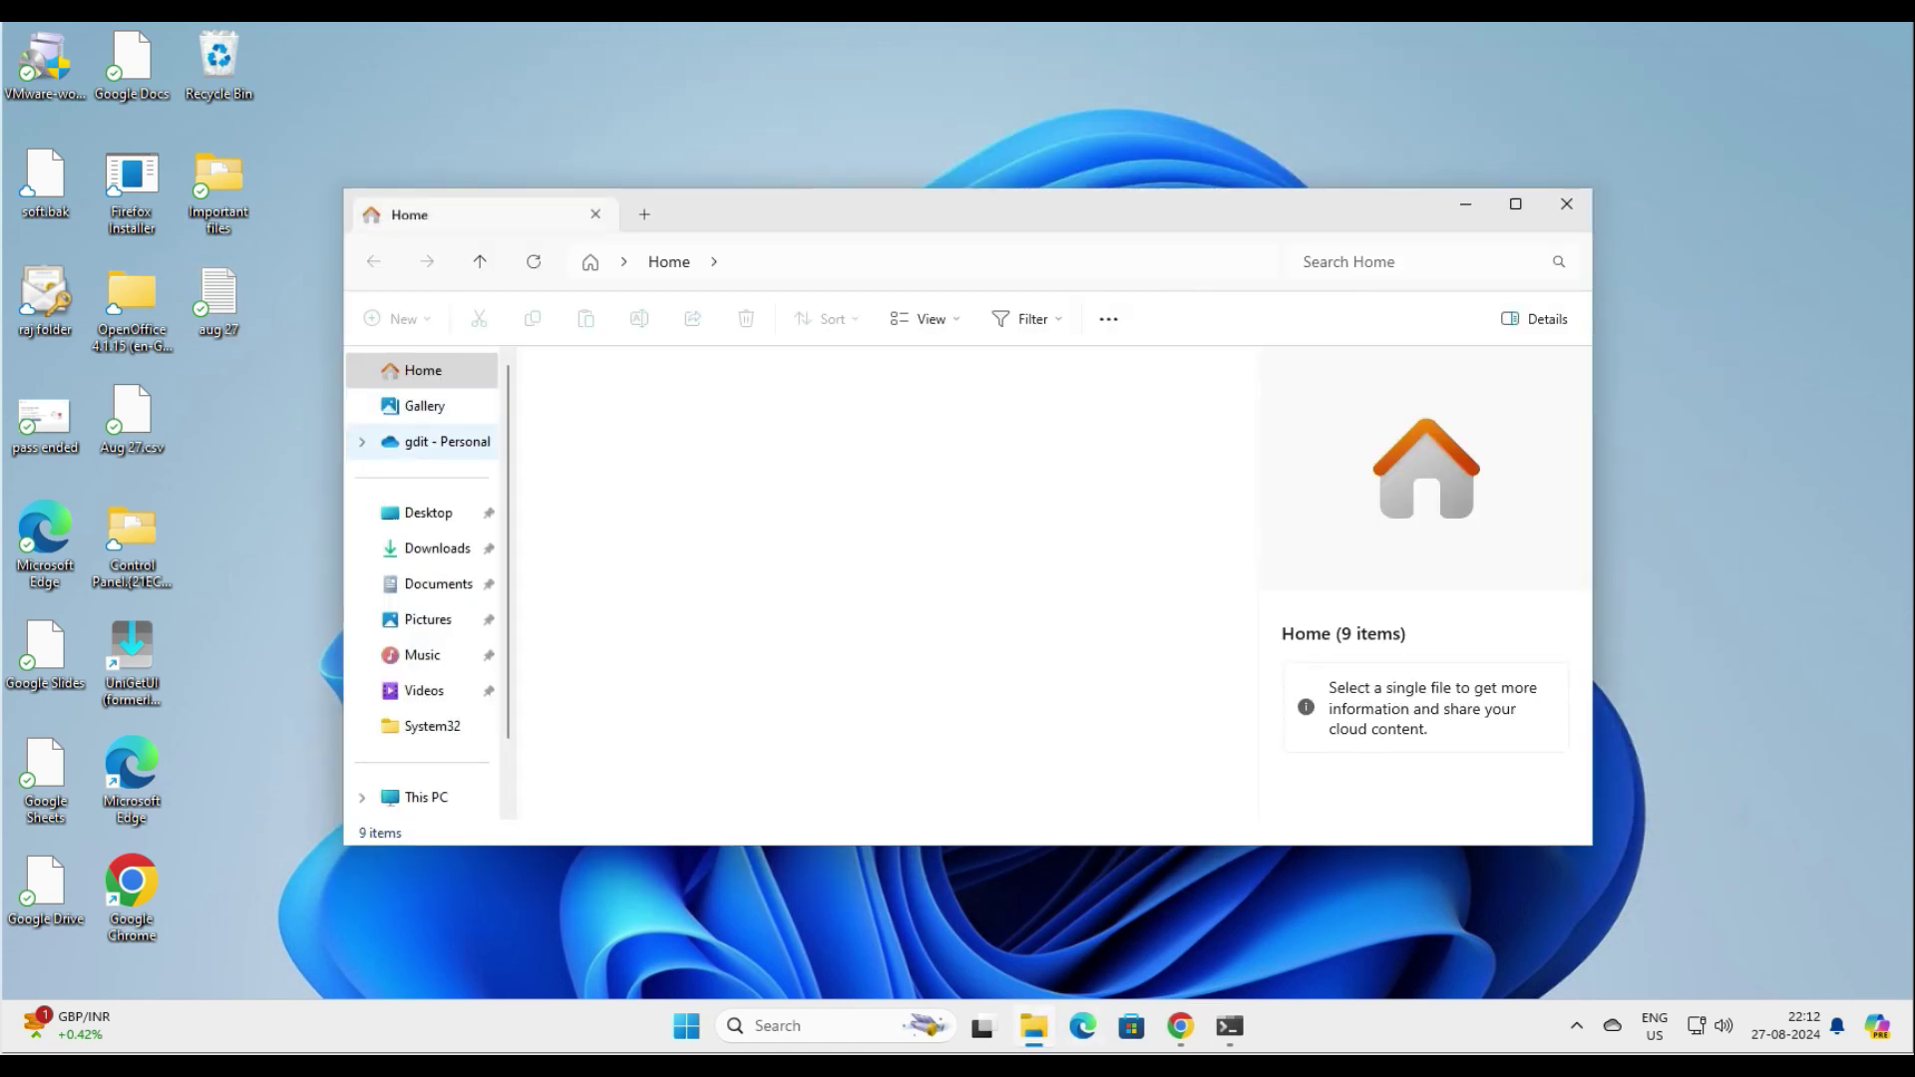
left_click(436, 548)
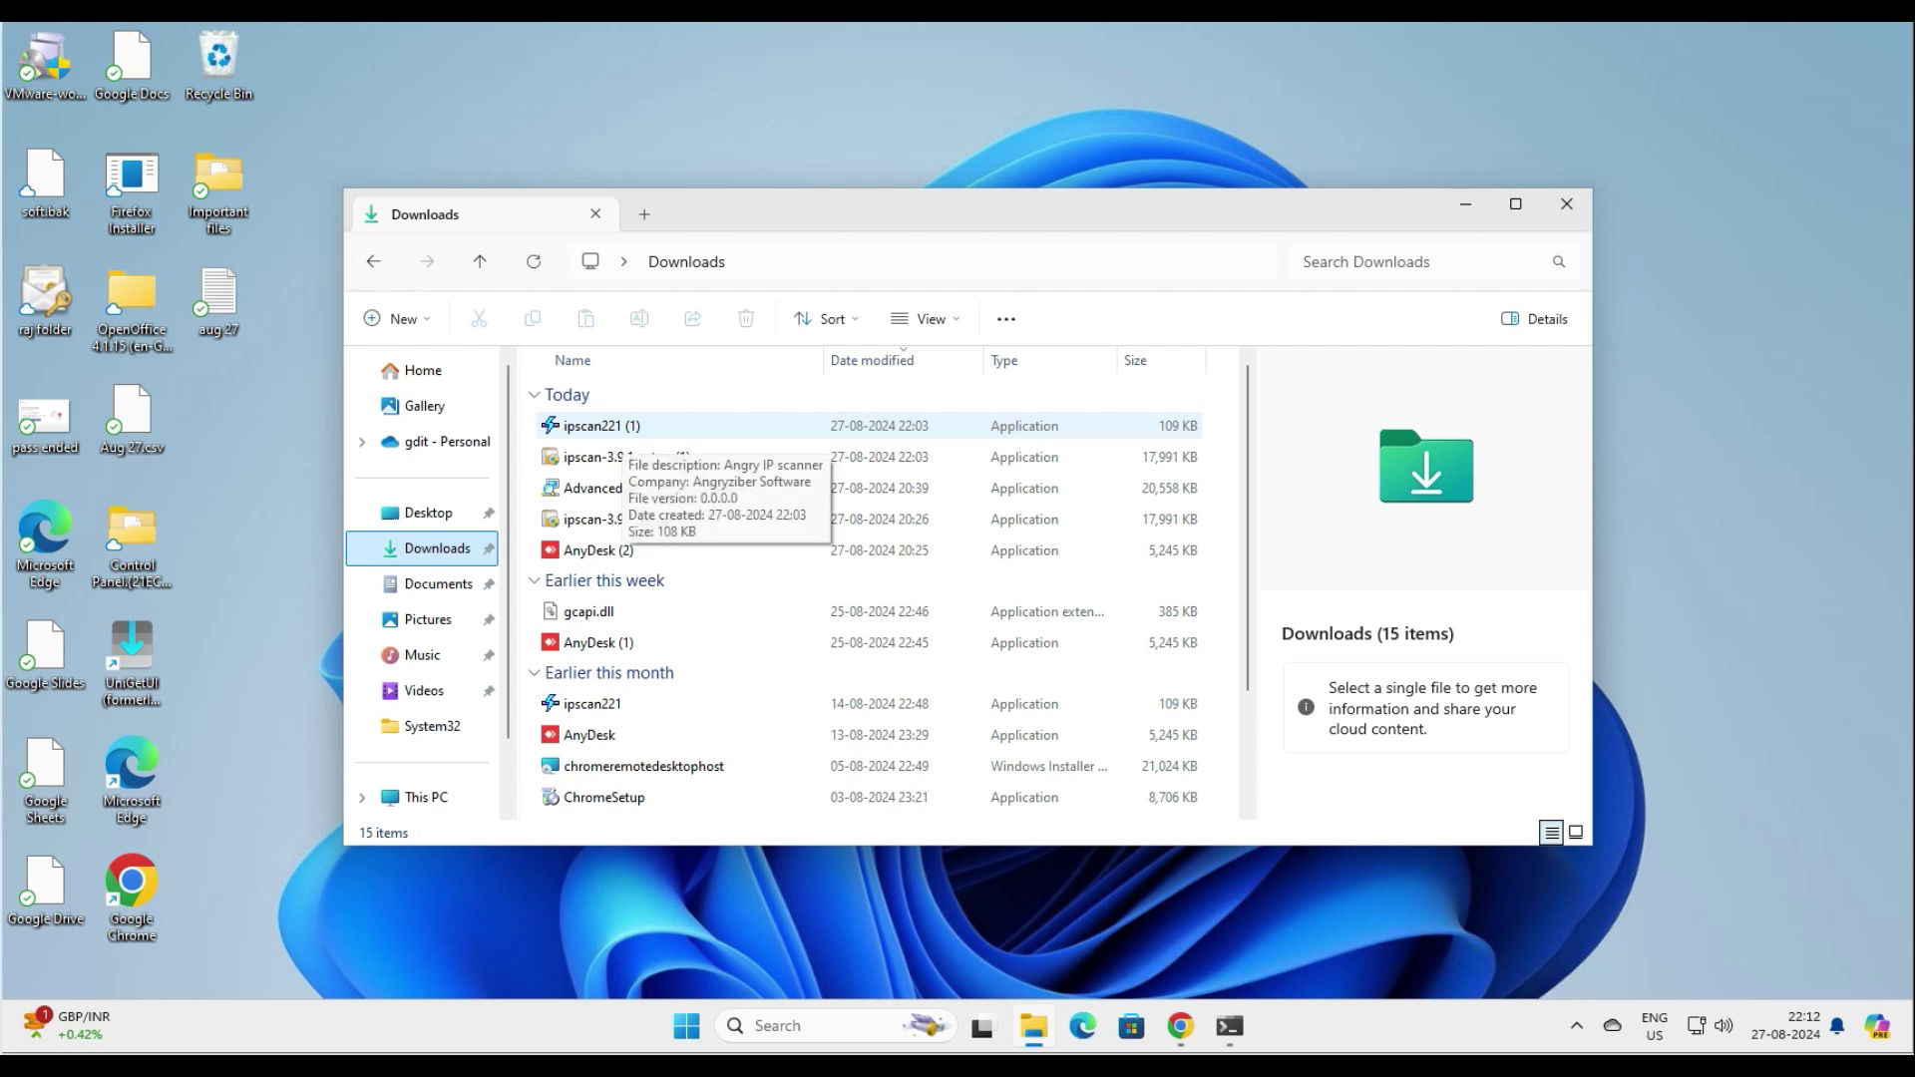
double_click(622, 426)
key("Return")
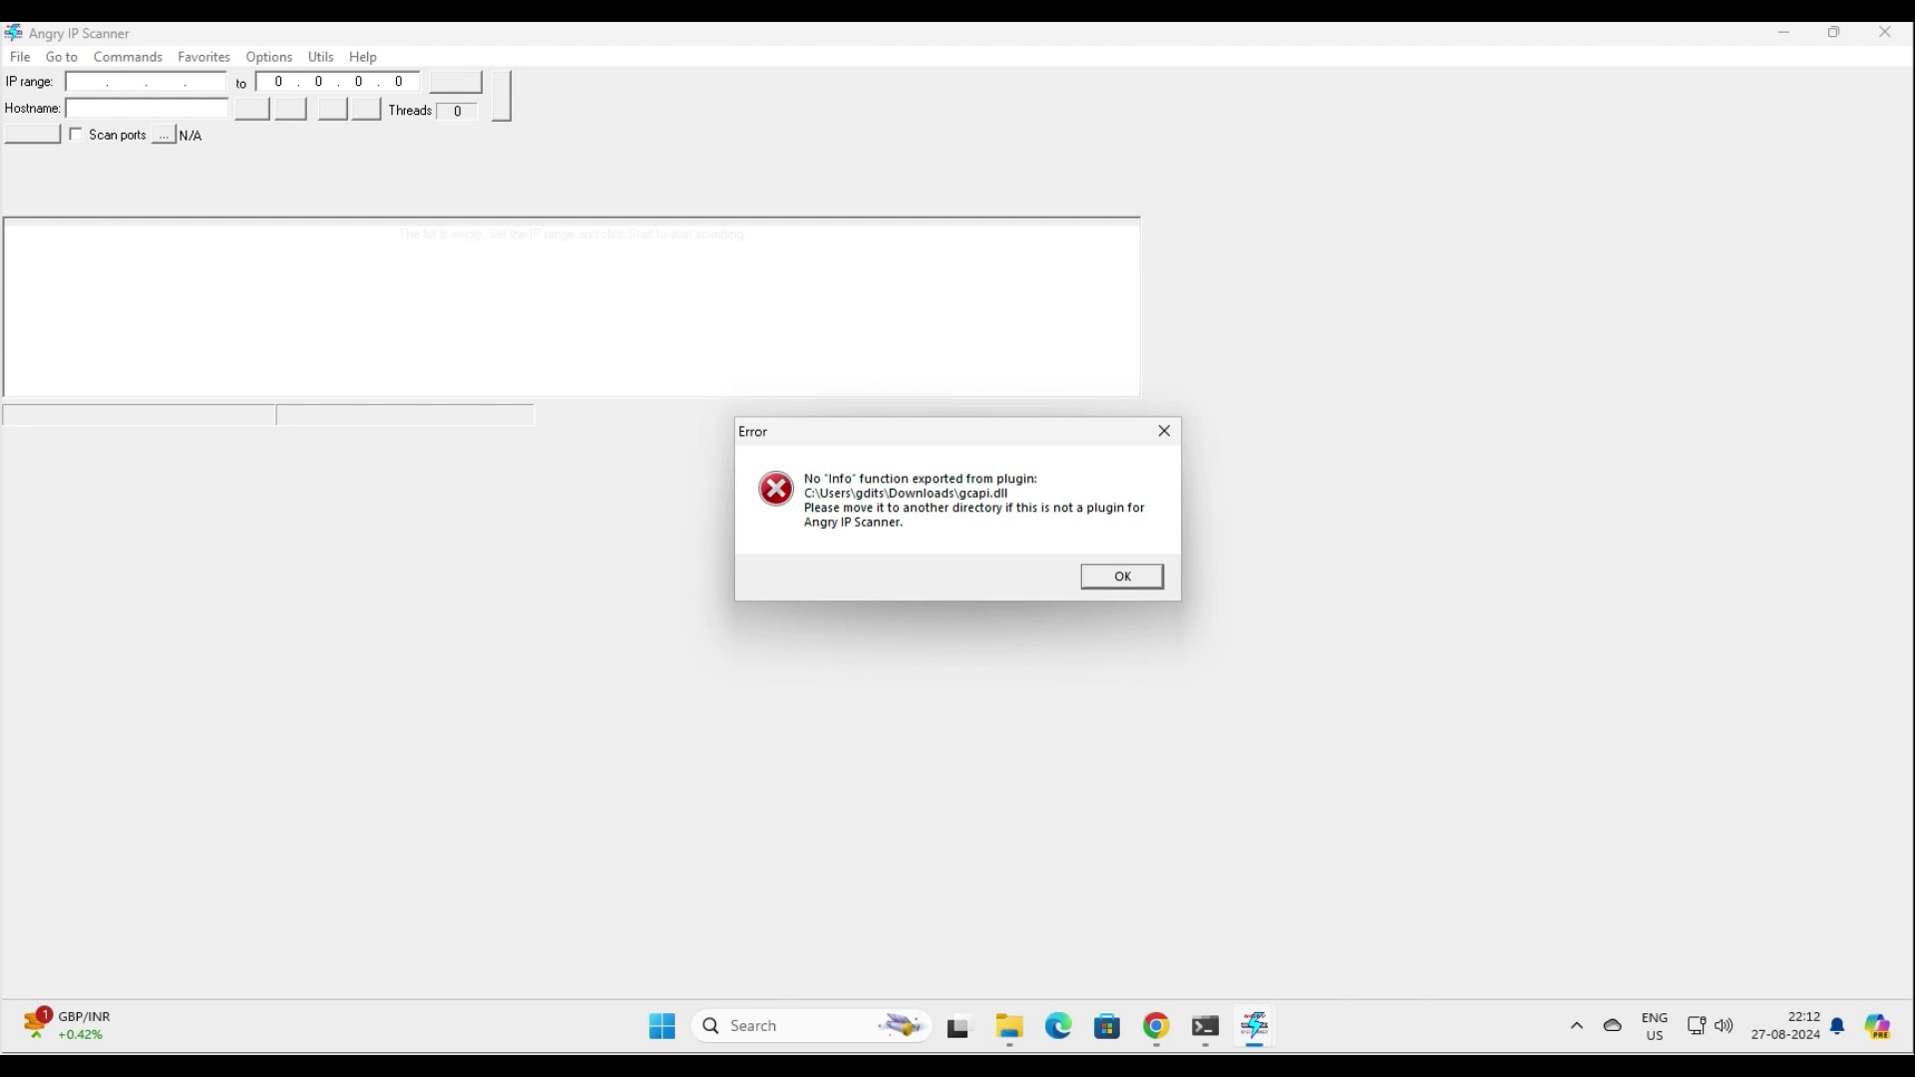
key("Return")
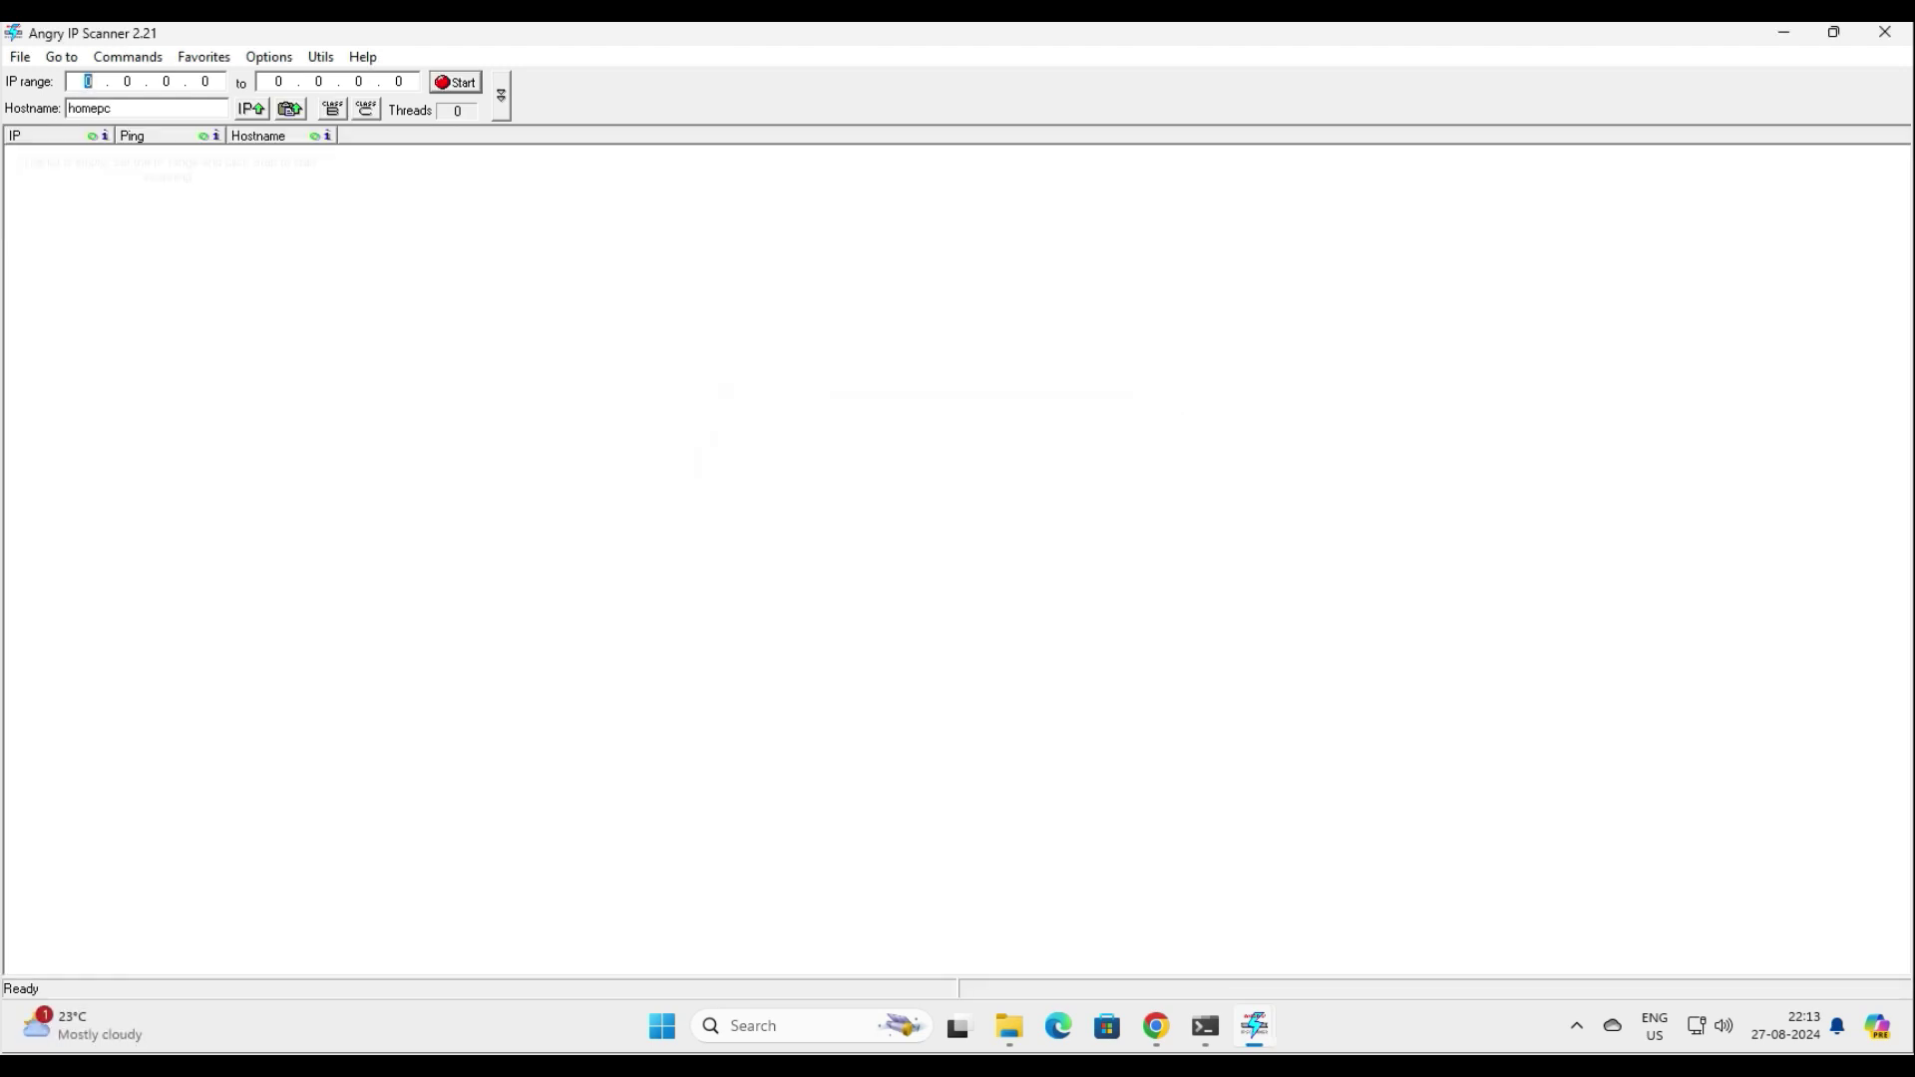
- Set the IP range from 192.168.29.0 to 192.168.29.255 and start the scan
type("192 . 168 . 29 .")
double_click(399, 81)
type("255")
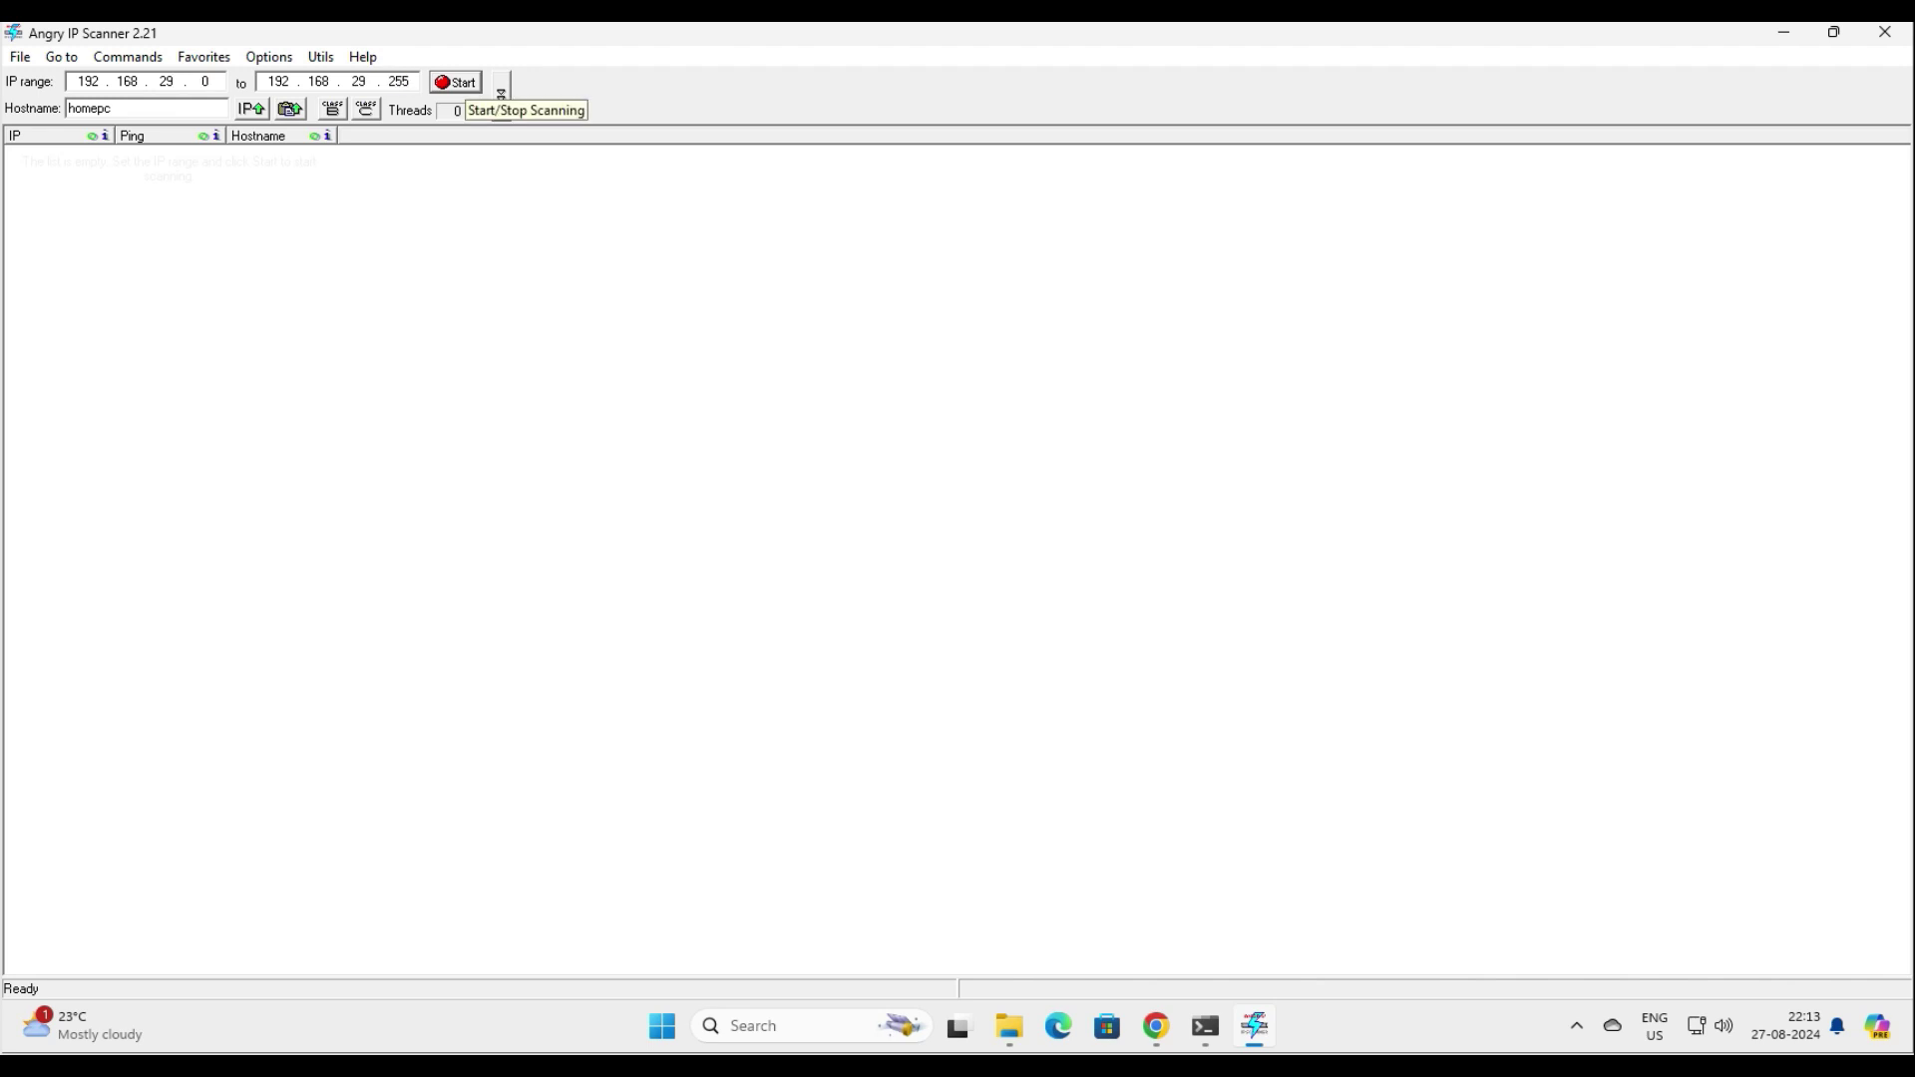
left_click(458, 83)
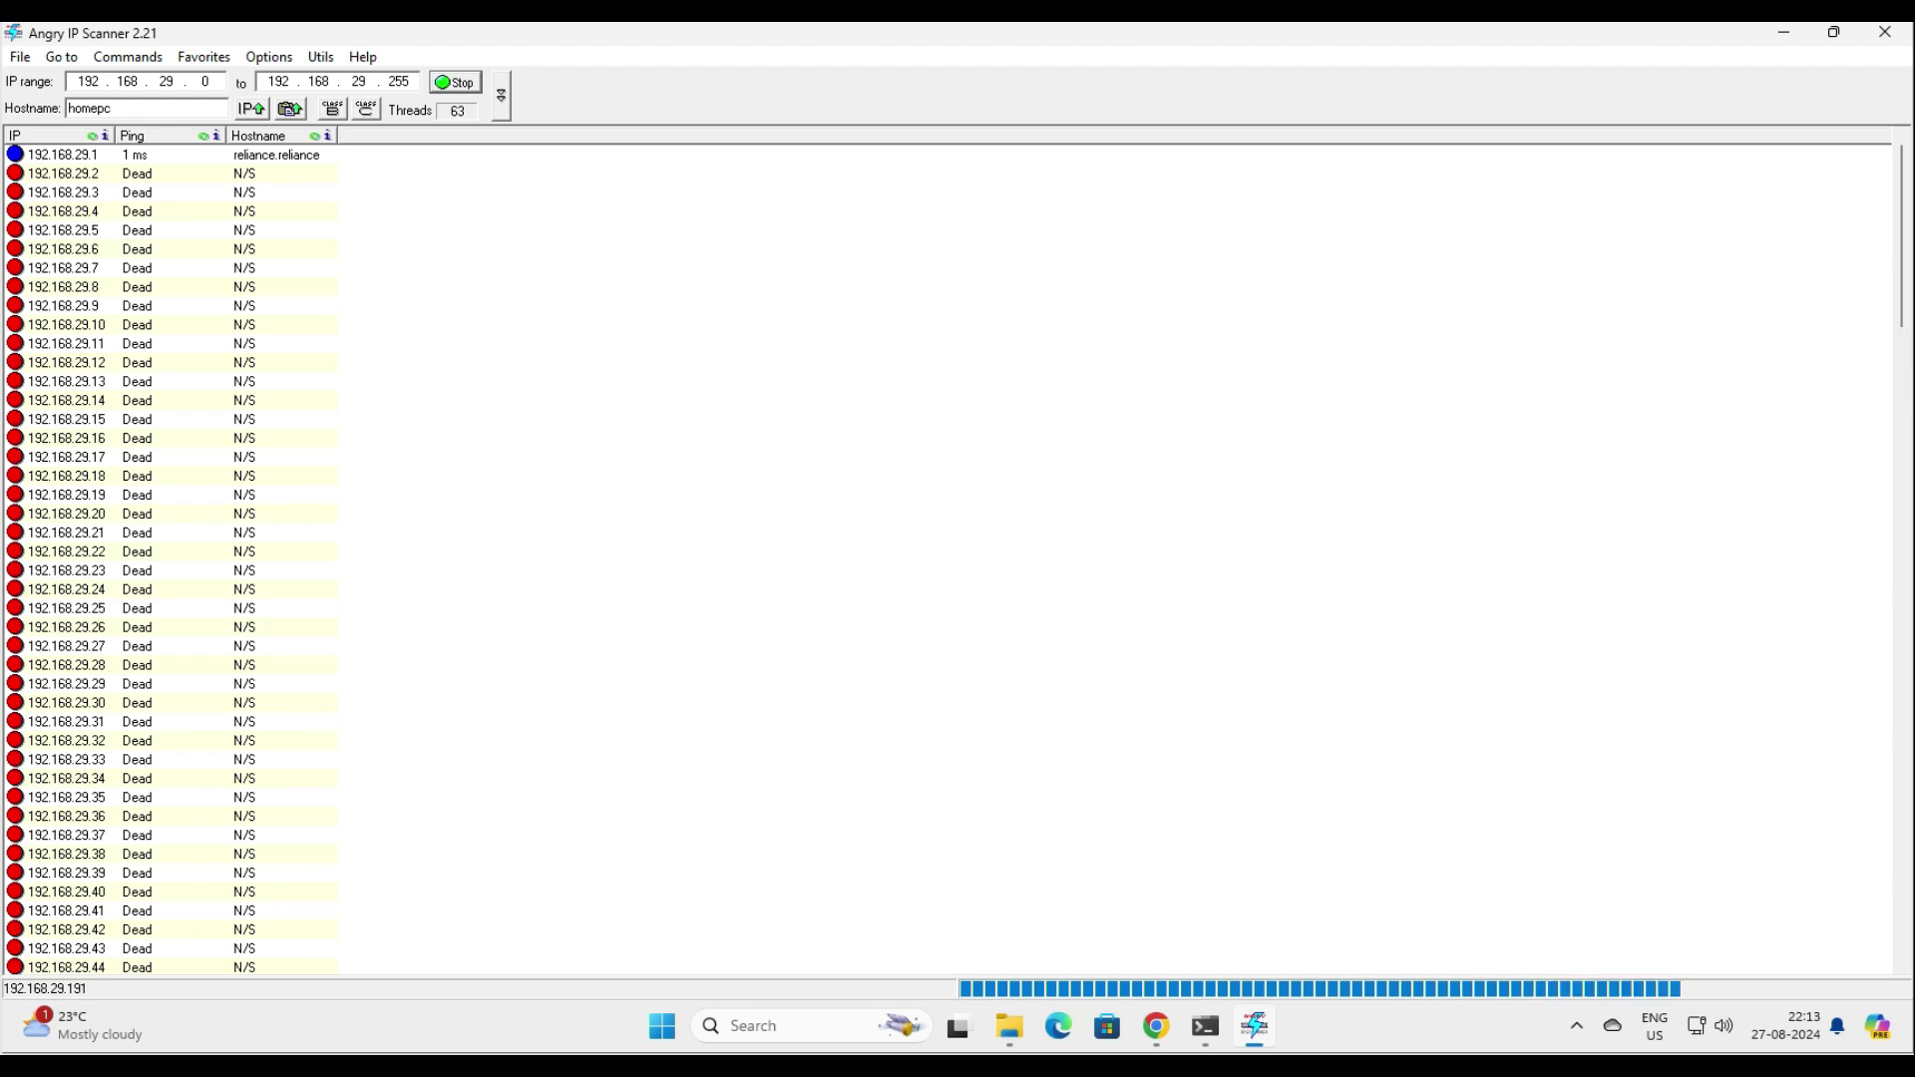
- Look through the scan results for the alive hosts, selecting 192.168.29.1 and 192.168.29.73, and dismiss the scan summary
left_click(64, 155)
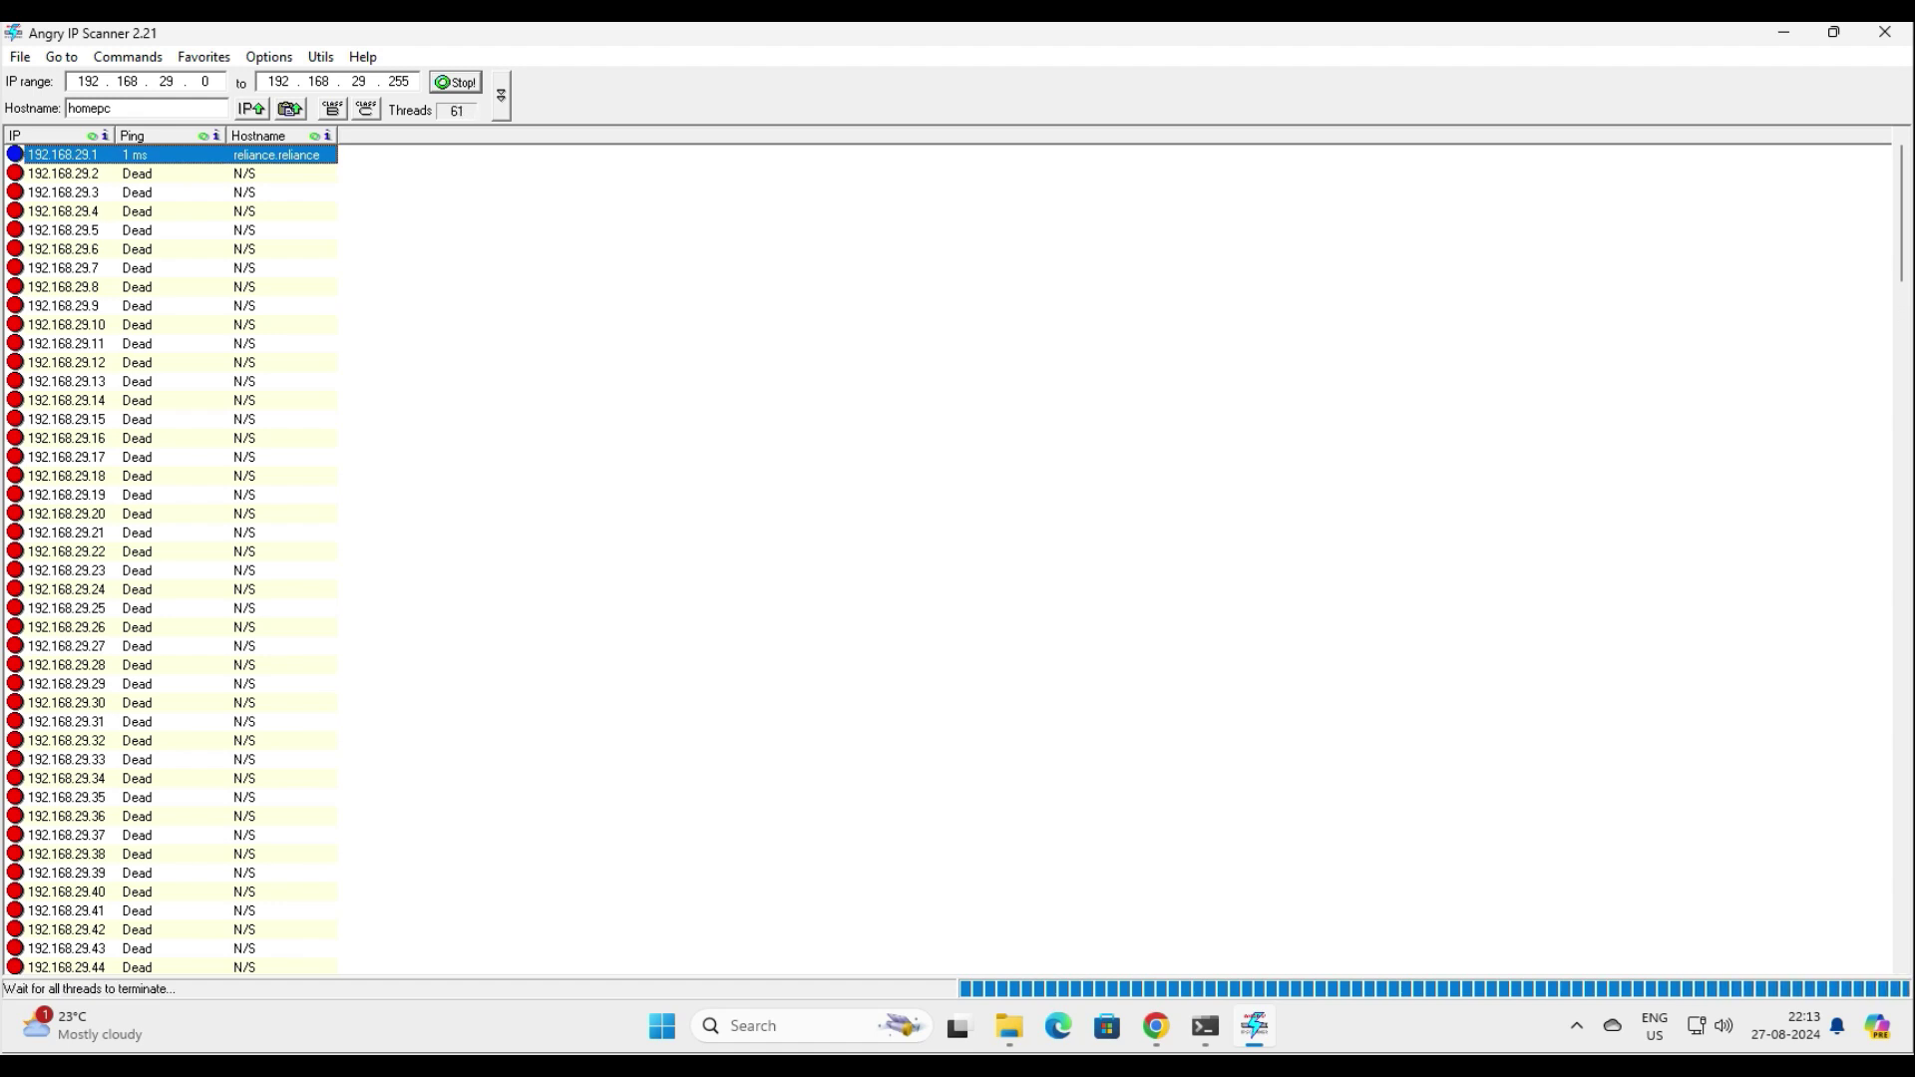
scroll(170, 558, "down", 18)
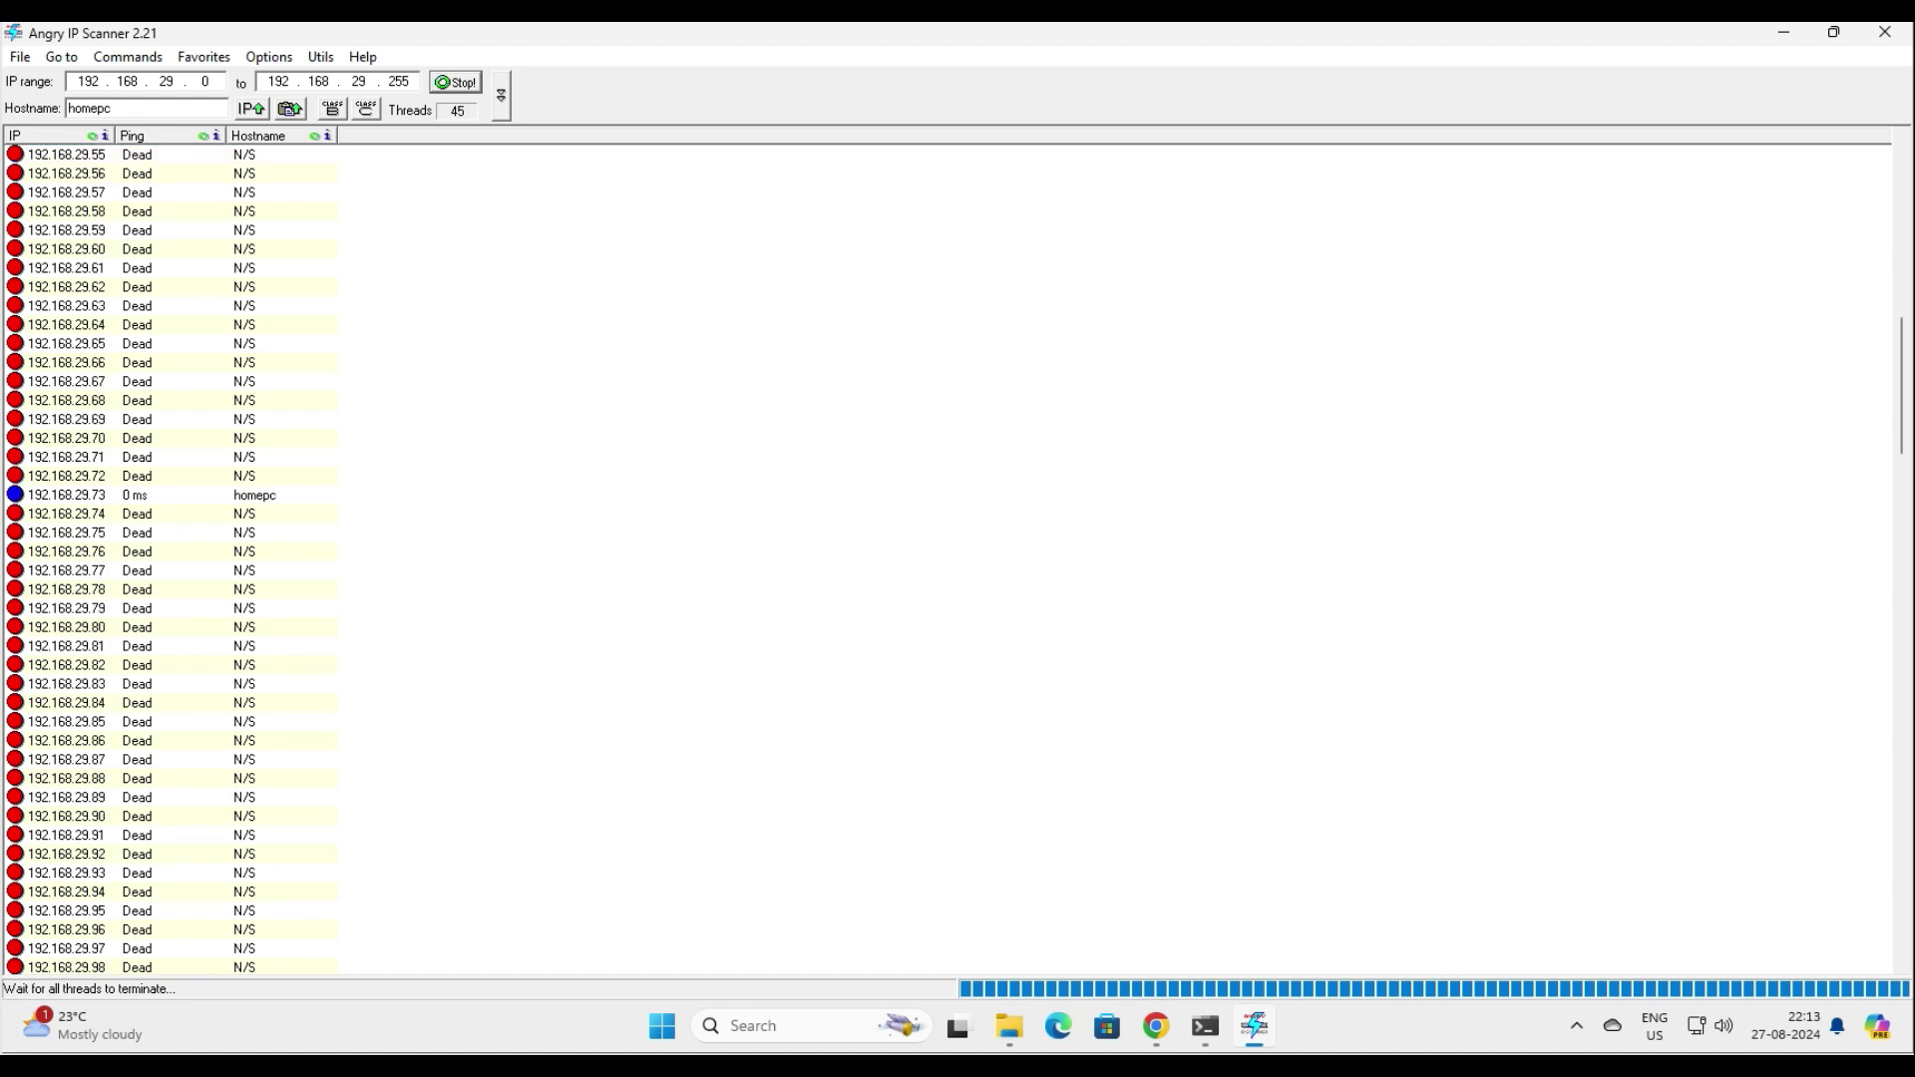
left_click(66, 495)
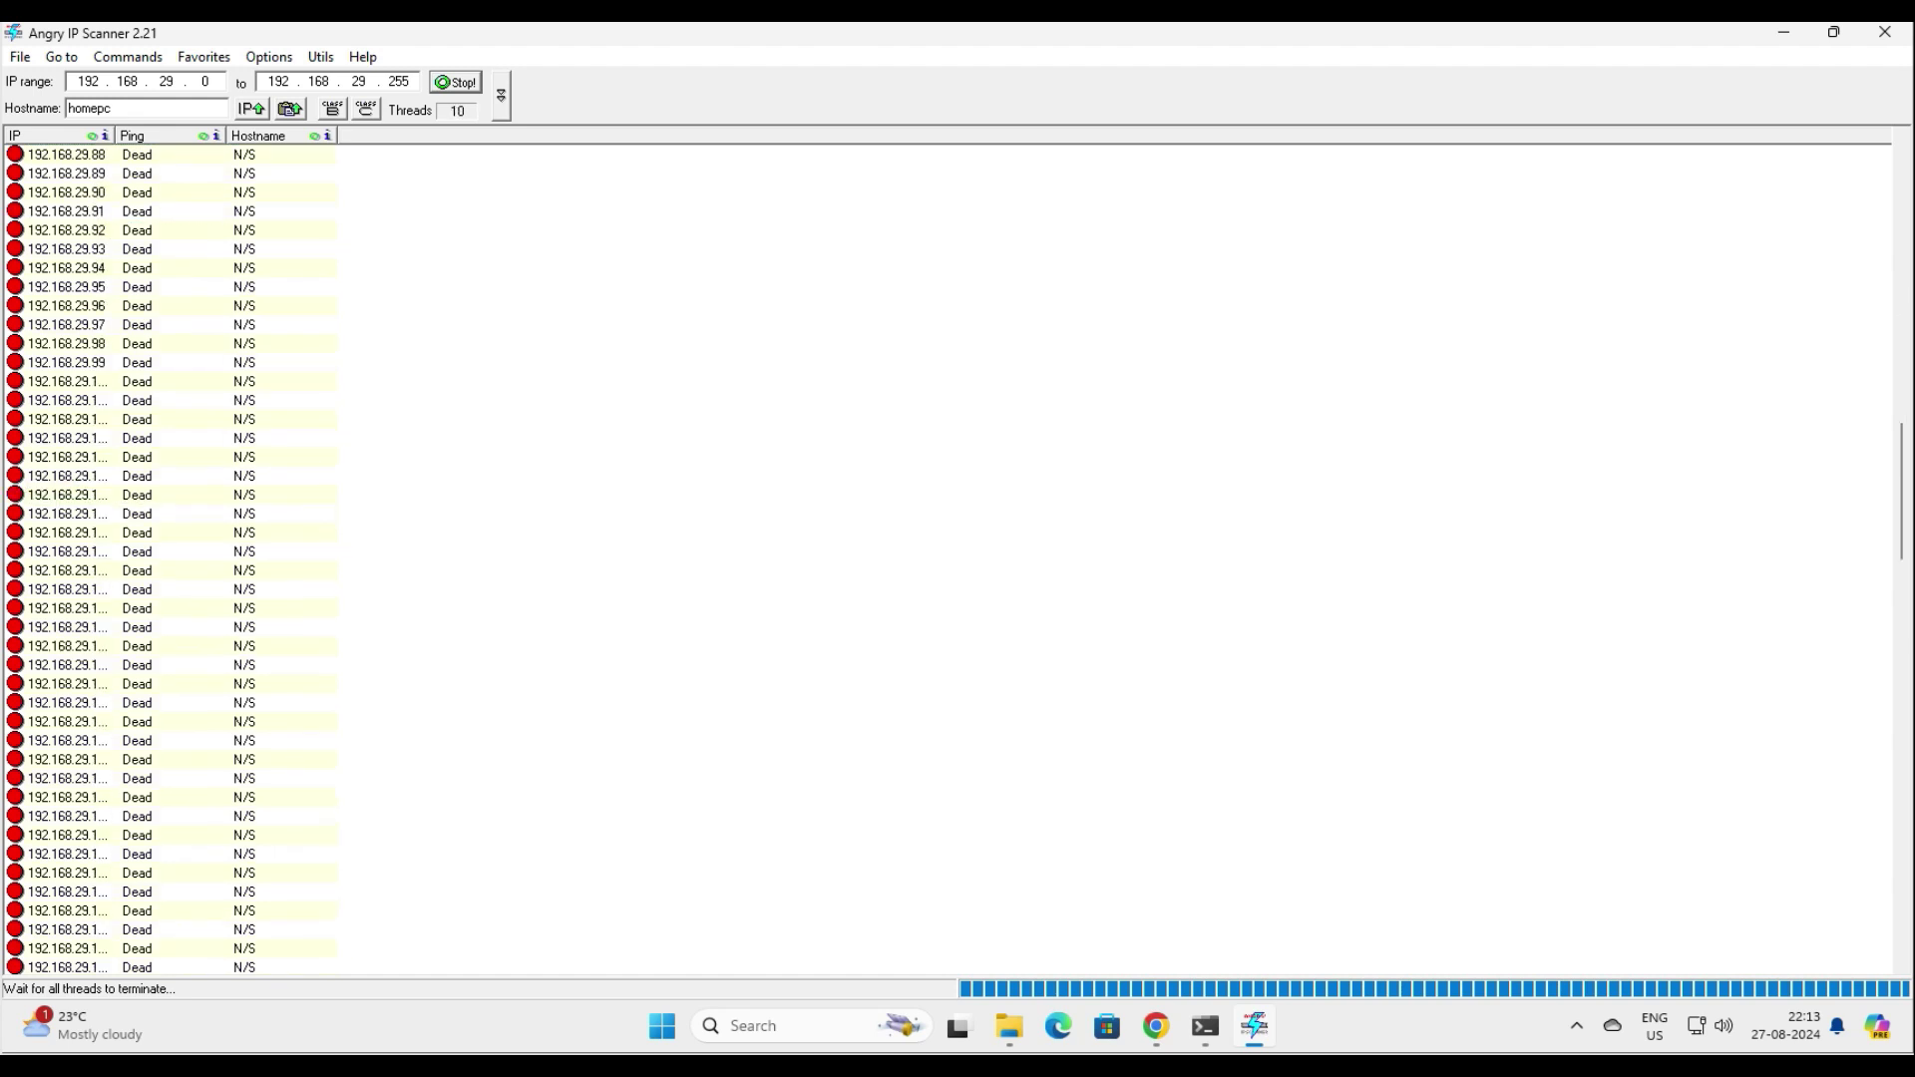
key("Return")
- Set the scanner's display option to Only alive hosts and apply it
left_click(319, 56)
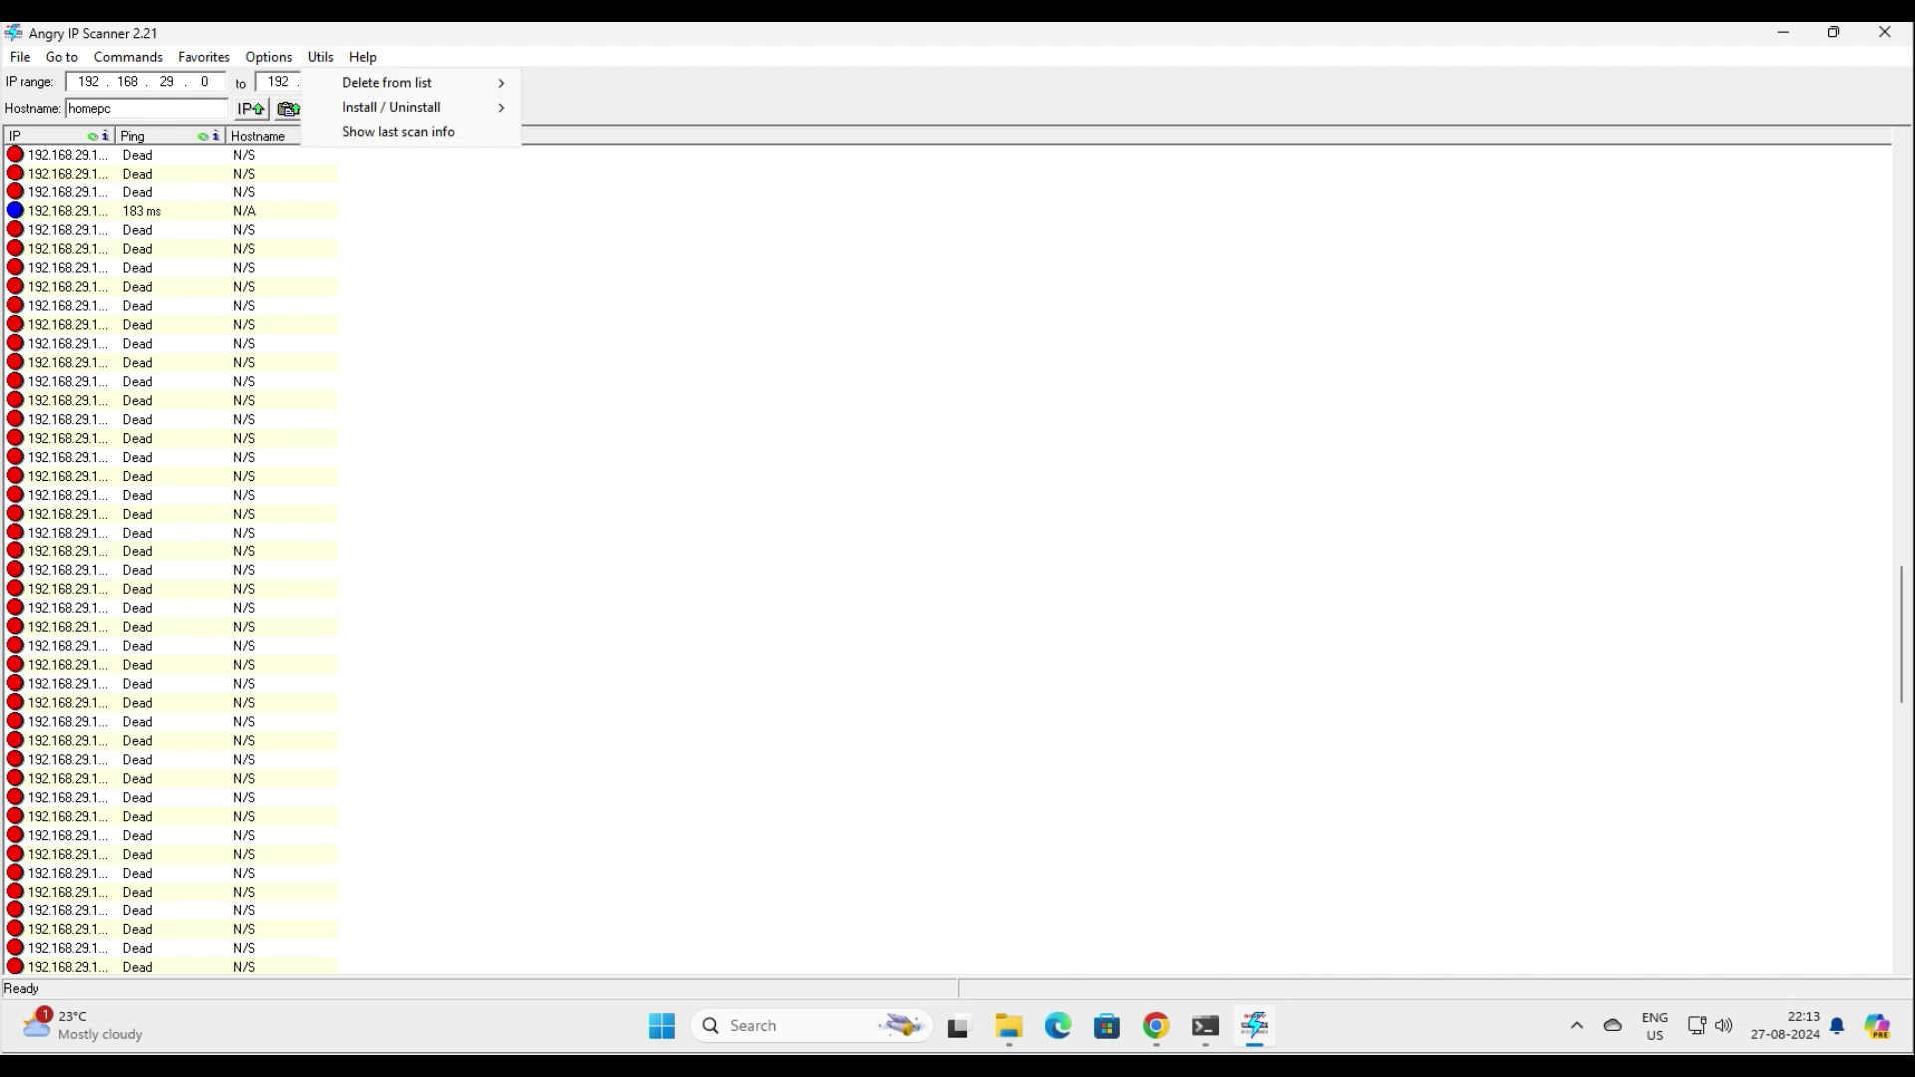
left_click(299, 82)
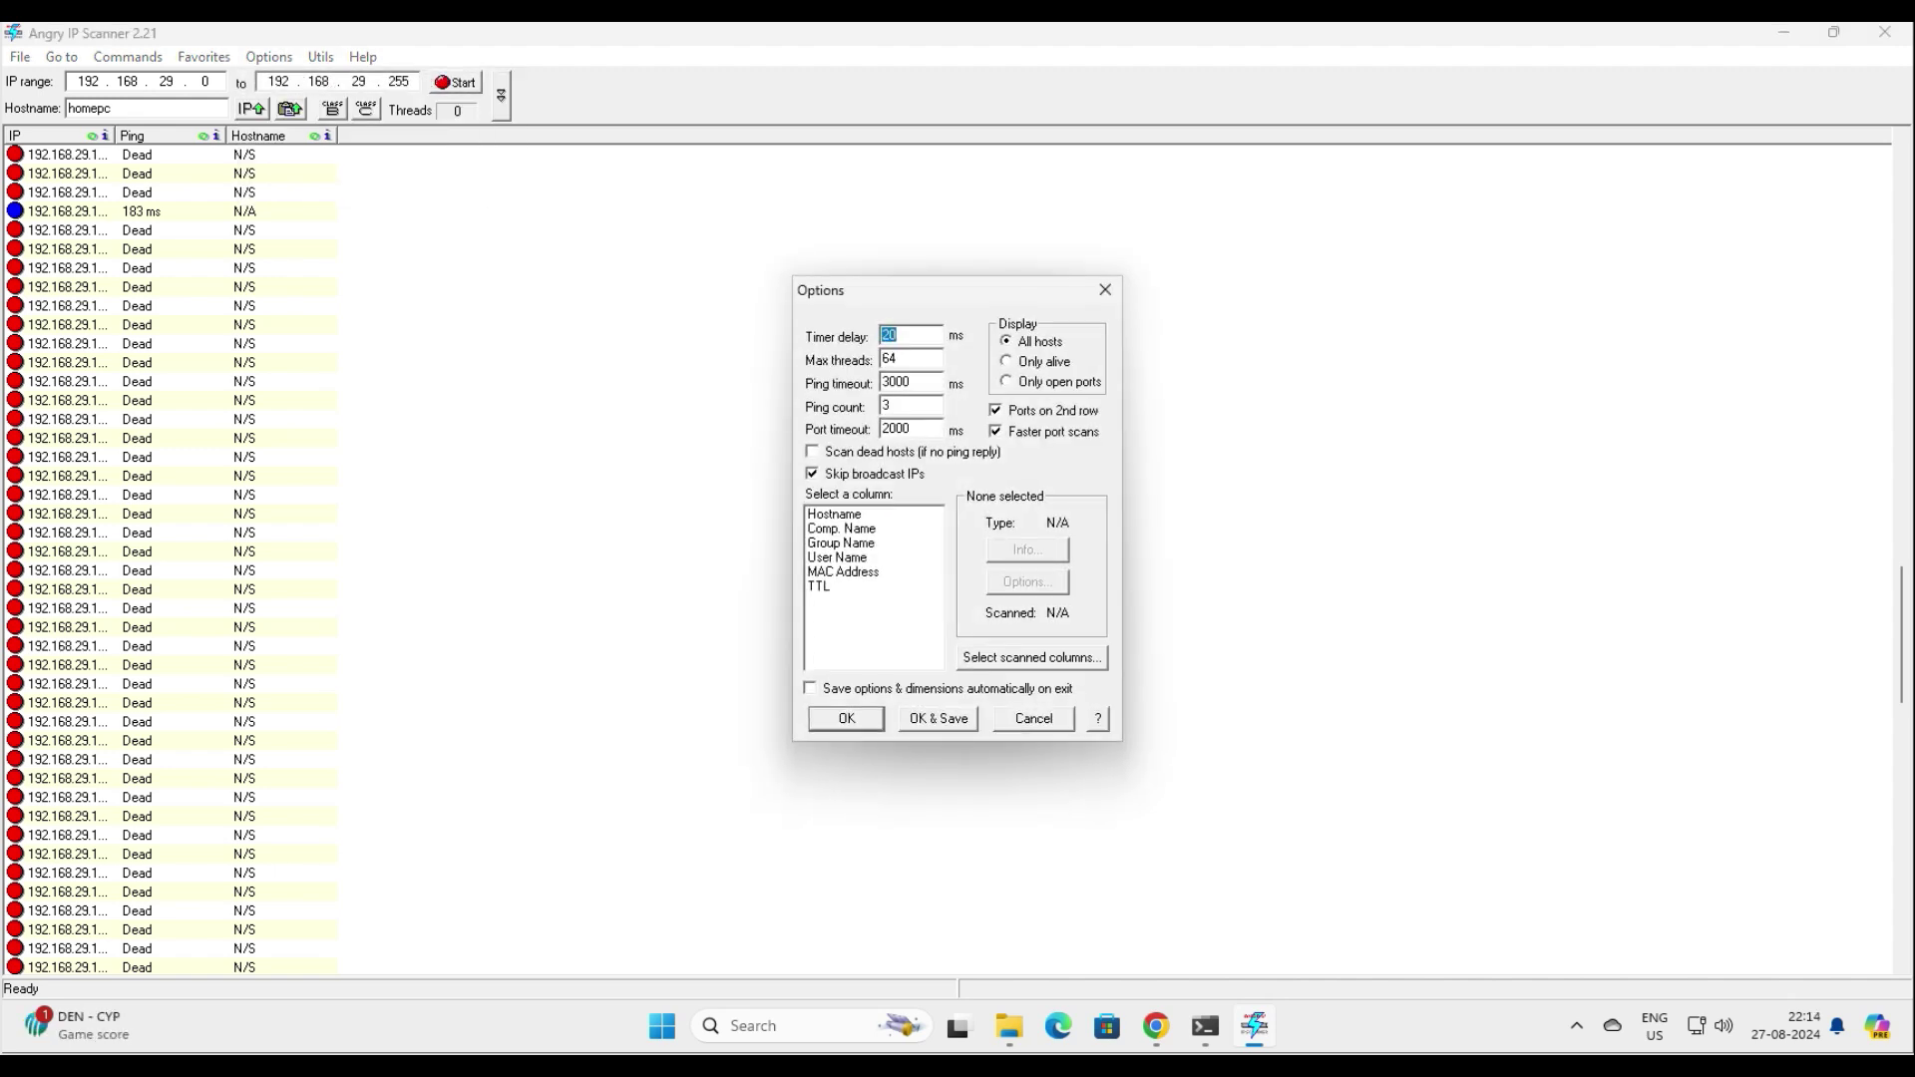
left_click(1006, 361)
key("Return")
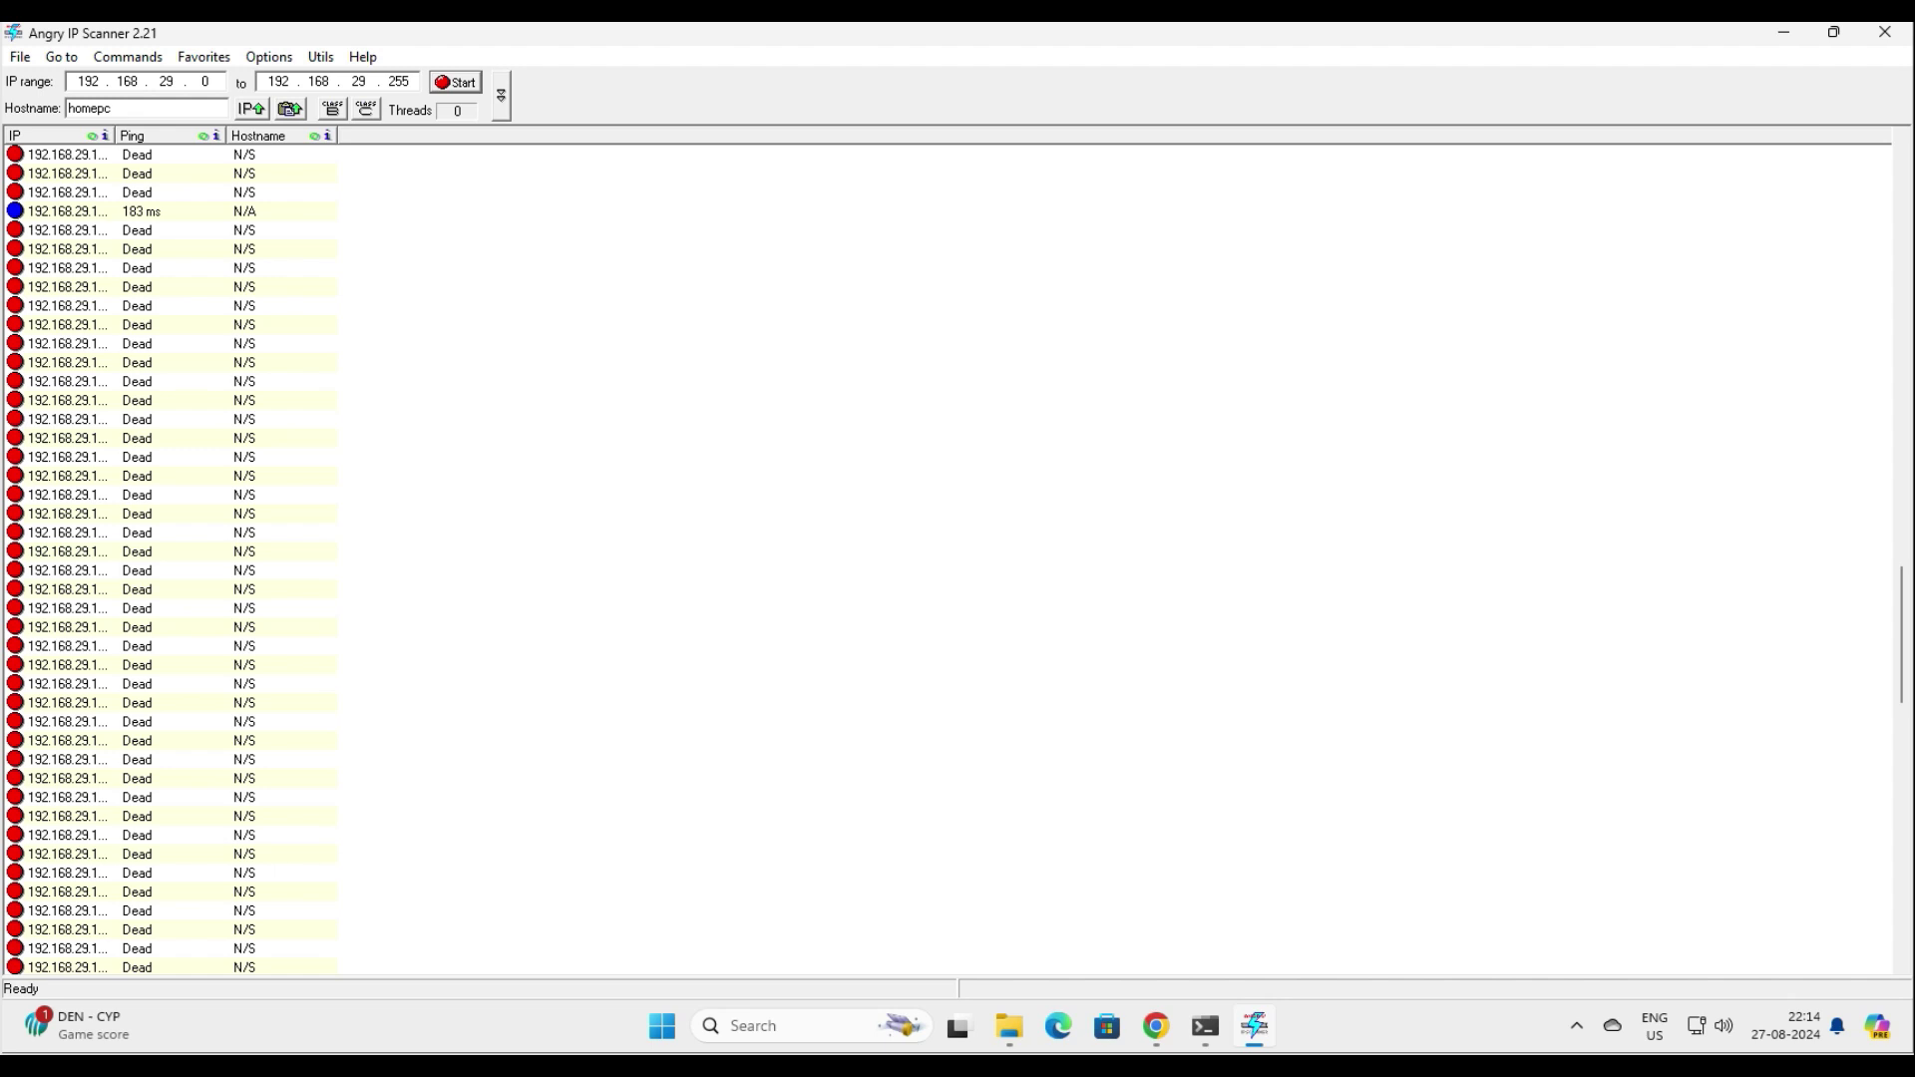
- Rescan the range 192.168.29.0 to 192.168.29.255 and dismiss the scan summary
key("Return")
key("Return")
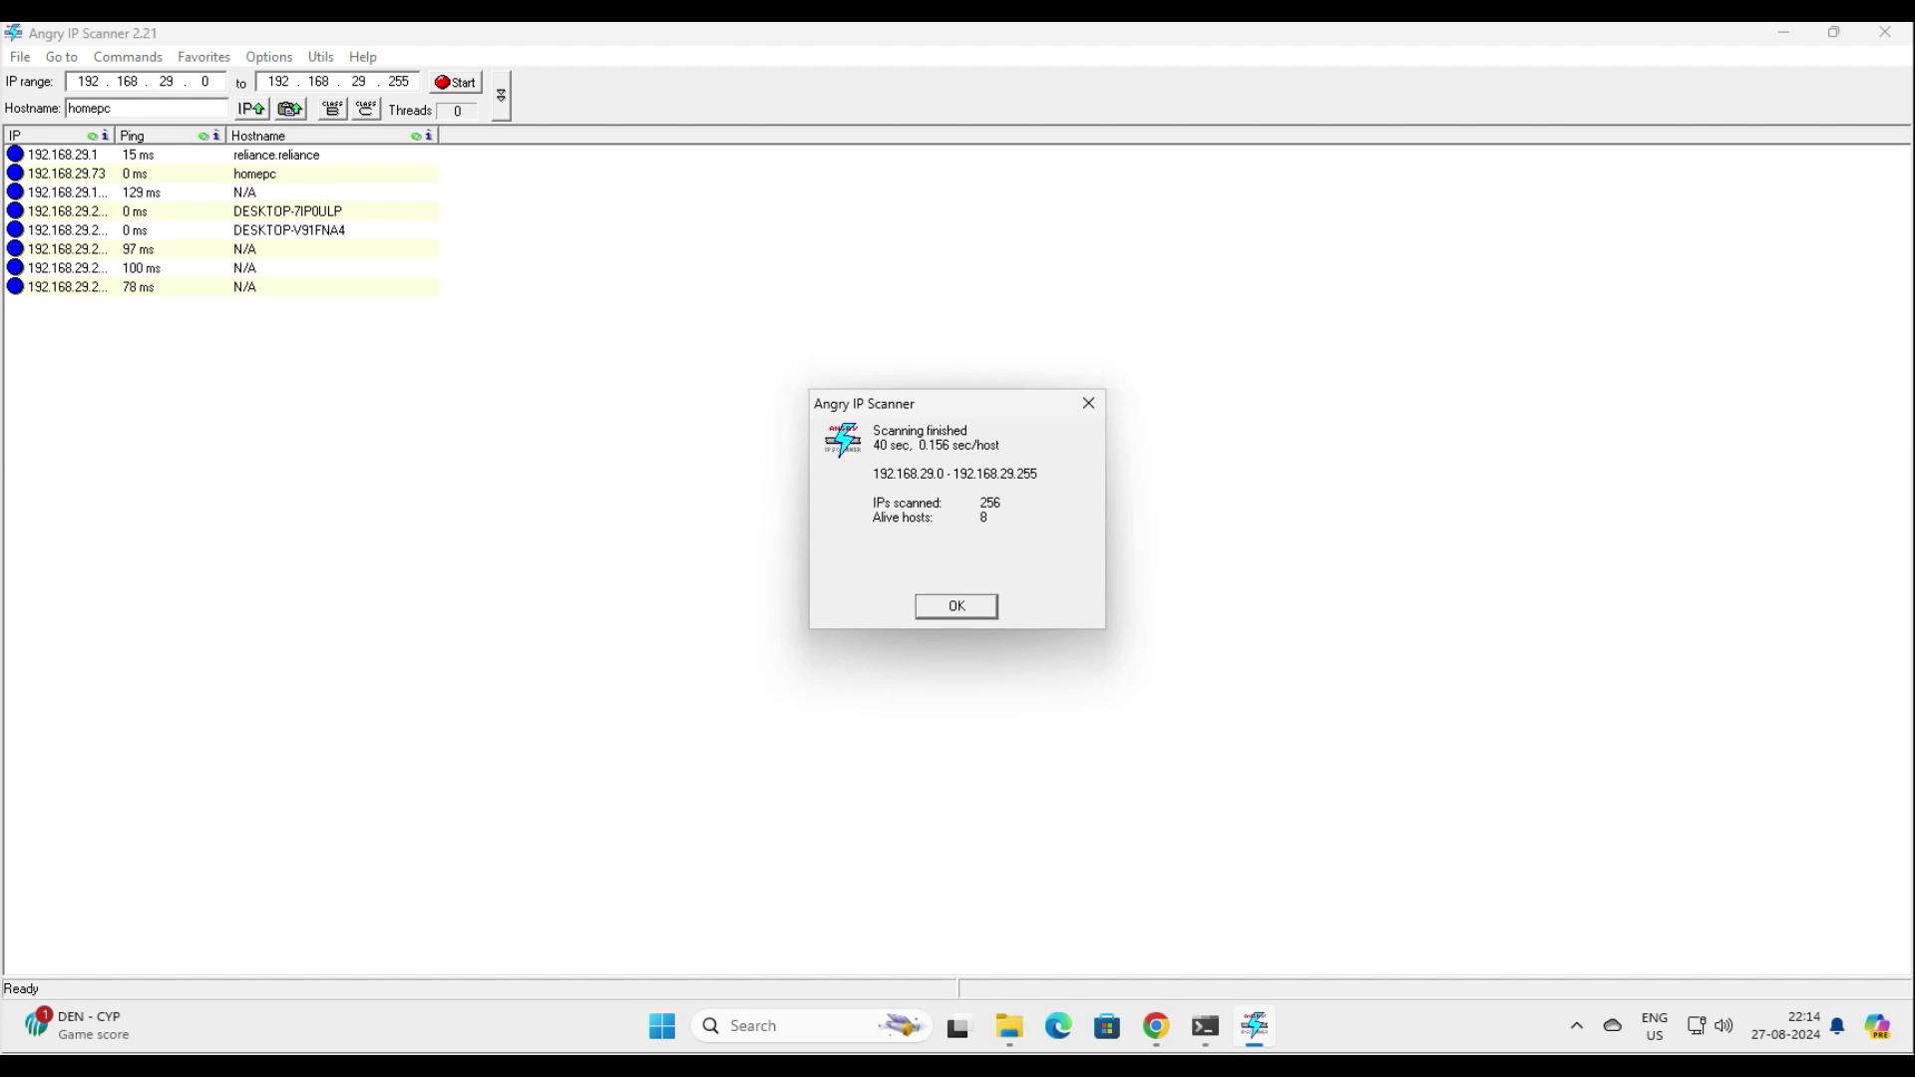
key("Return")
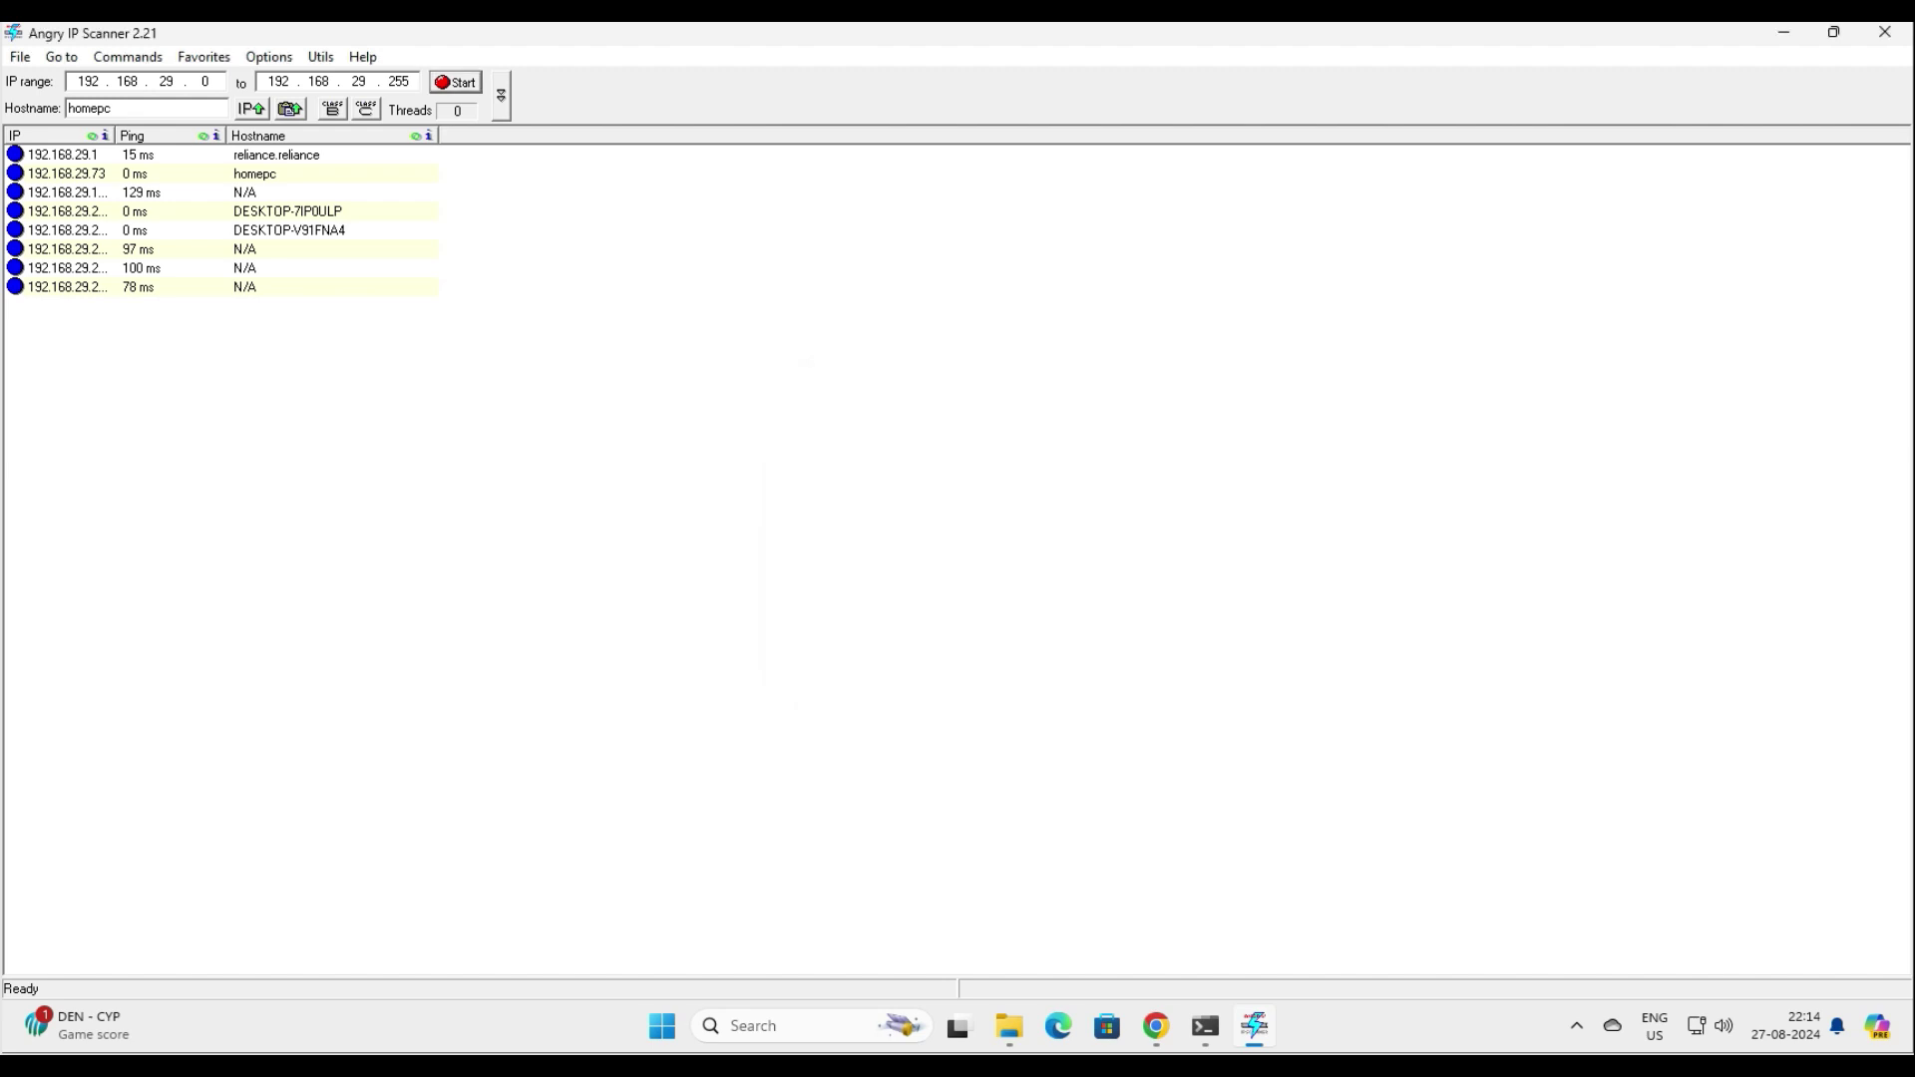
- Try to show the NetBIOS info of the alive host with the 97 ms ping and dismiss the resulting dialog
right_click(45, 155)
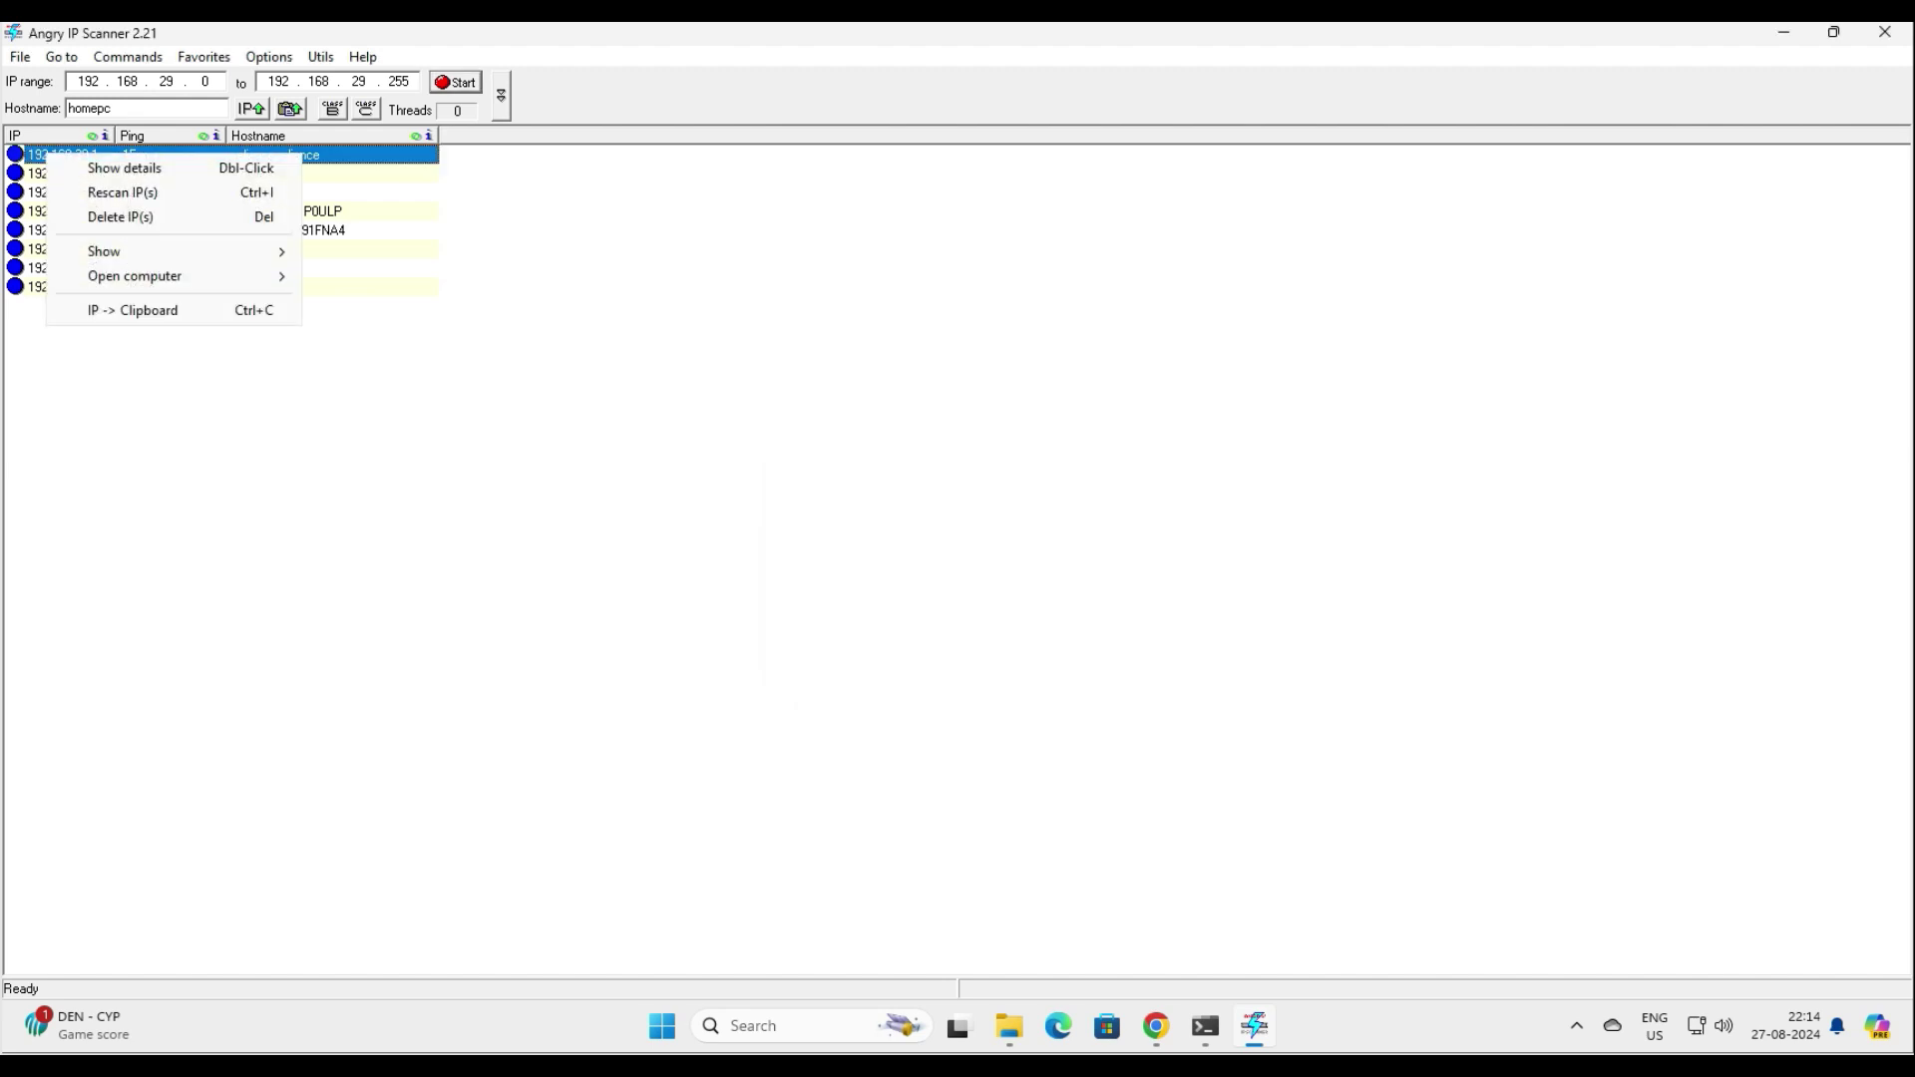
mouse_move(149, 252)
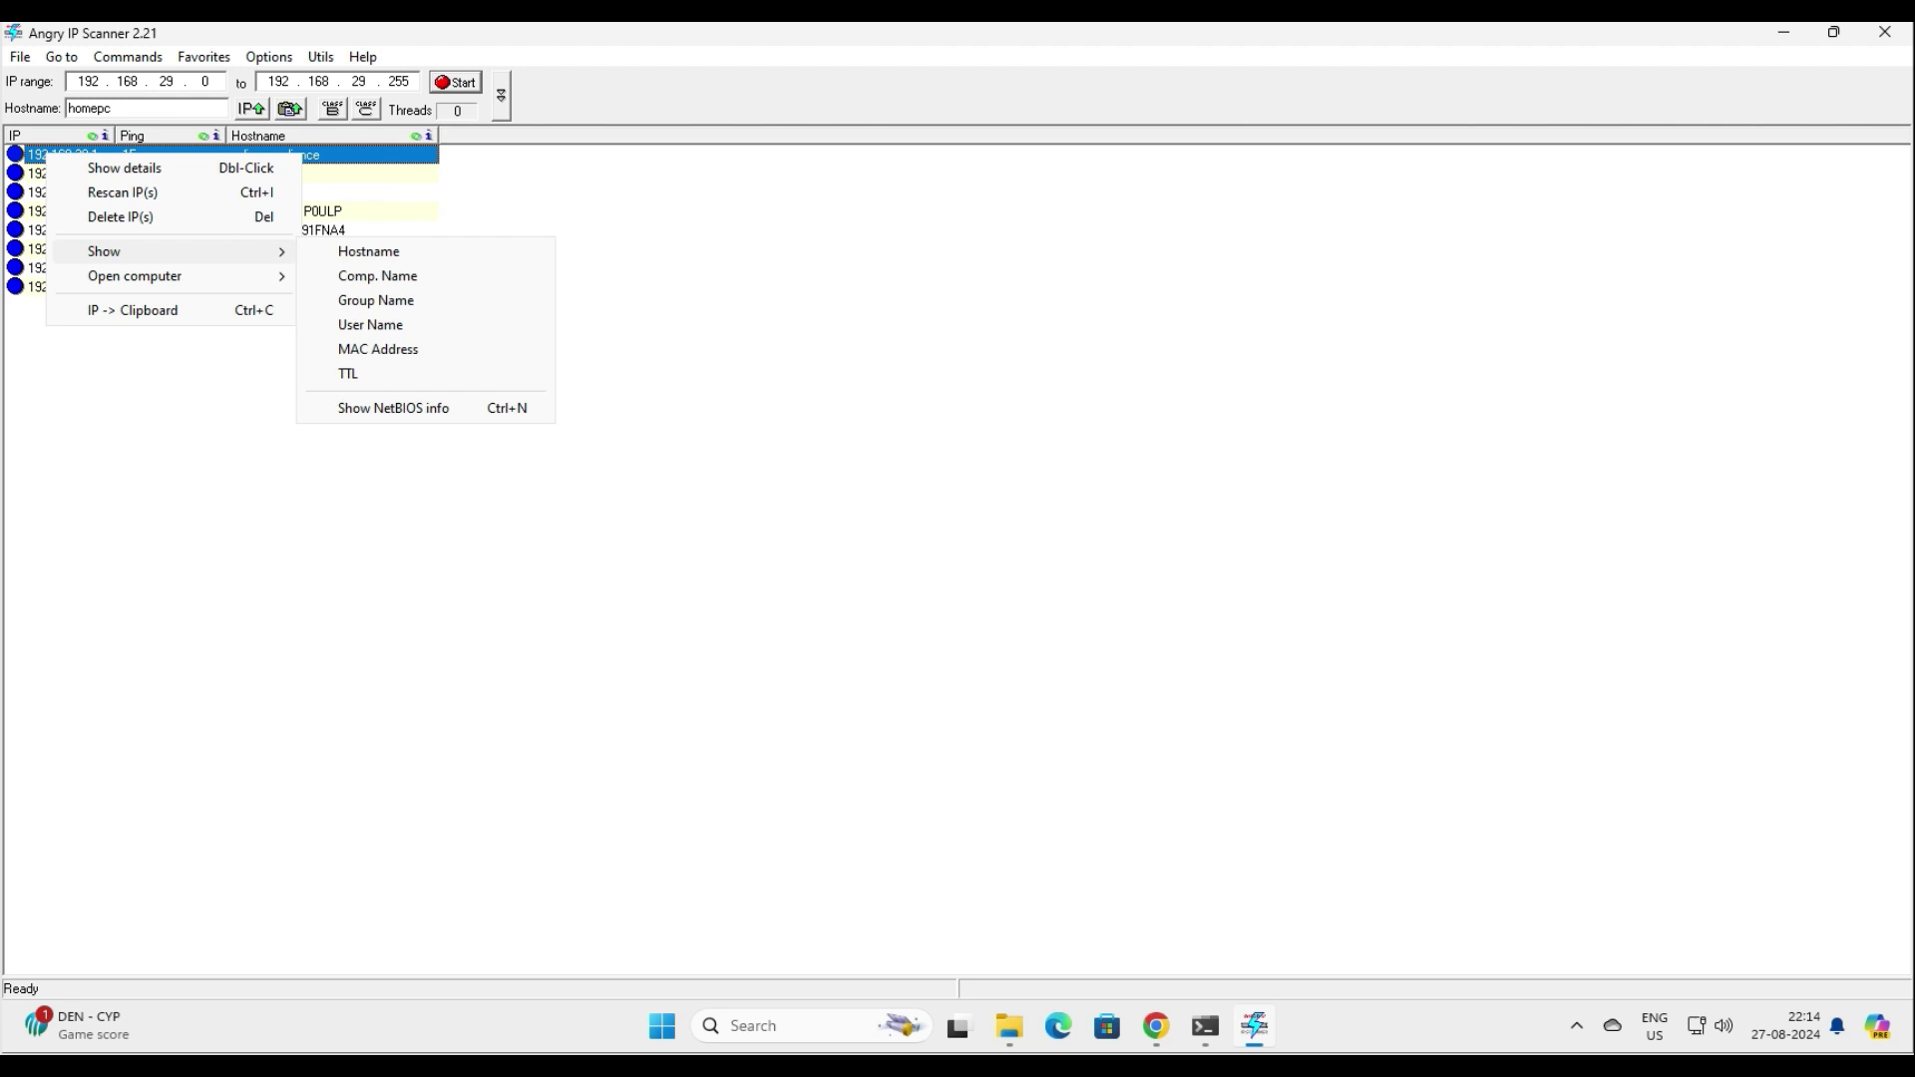
key("Escape")
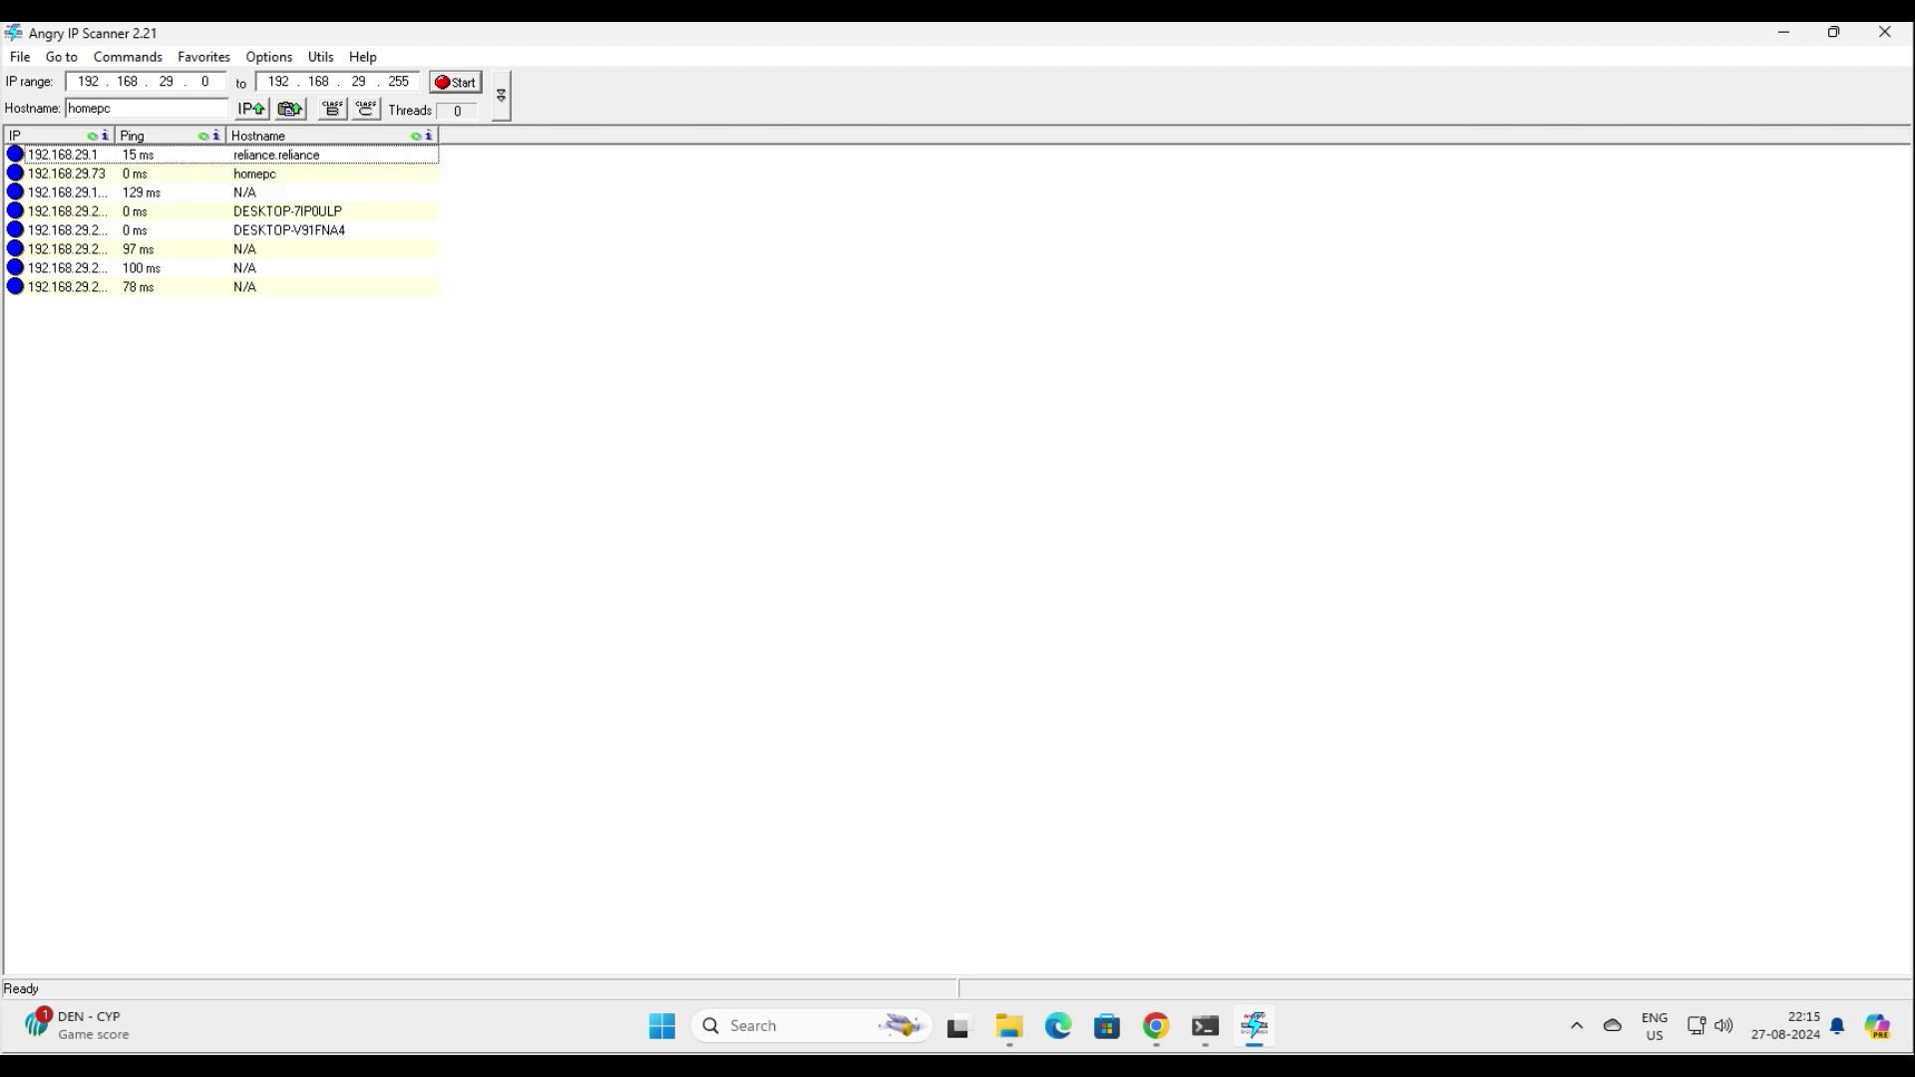
right_click(66, 249)
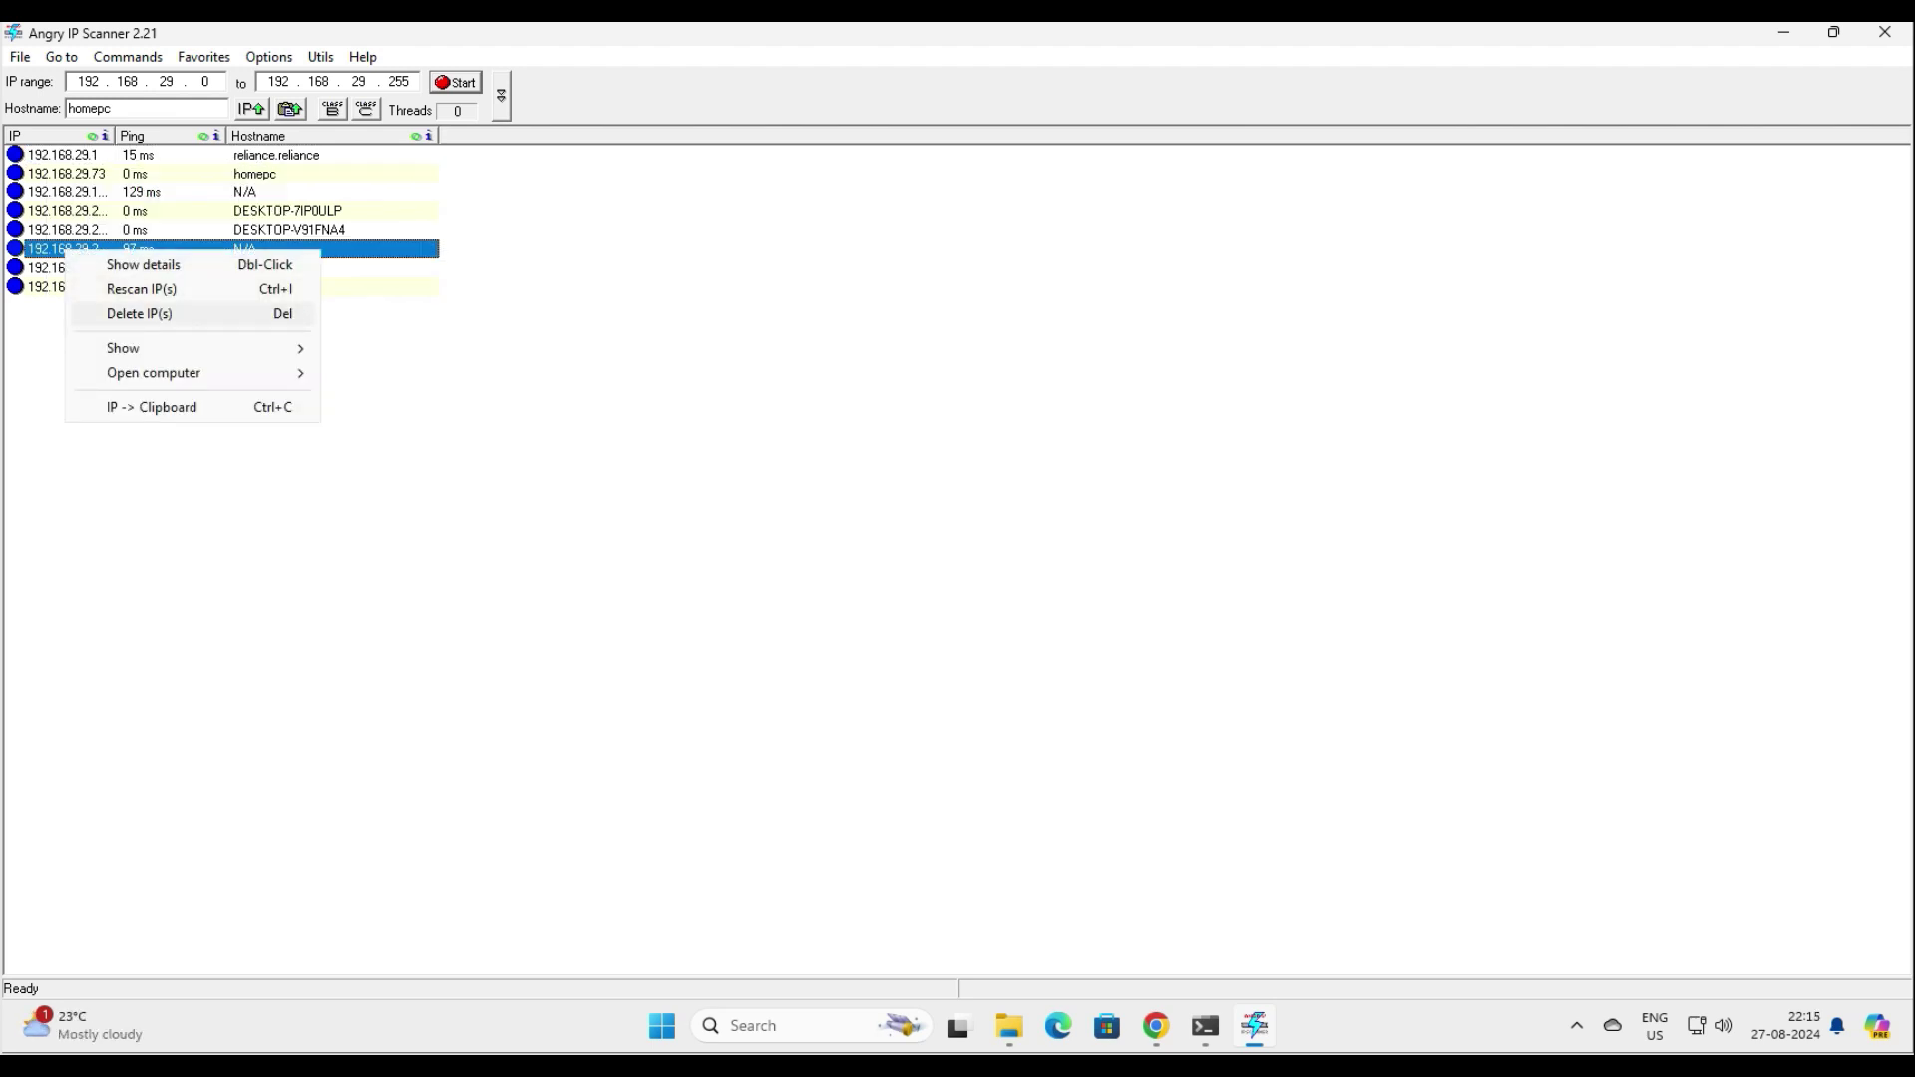
mouse_move(150, 348)
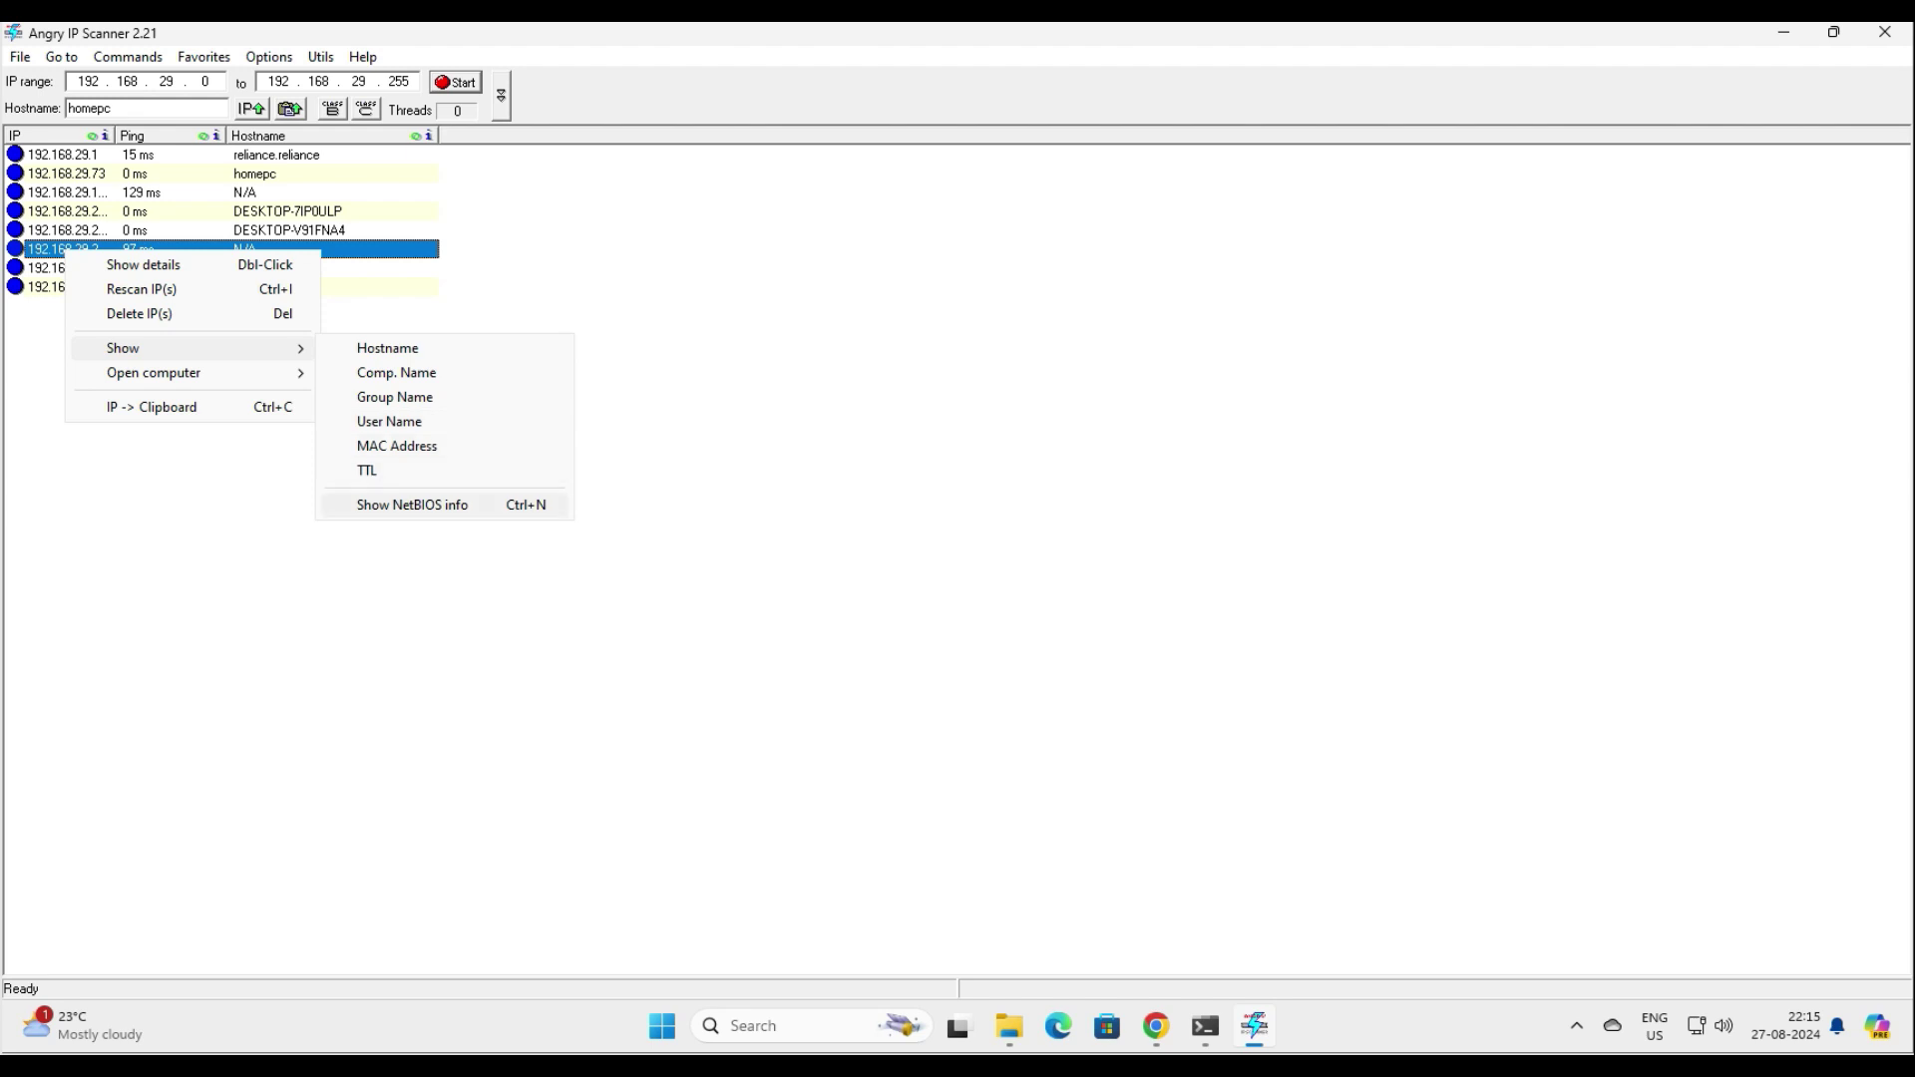
left_click(412, 505)
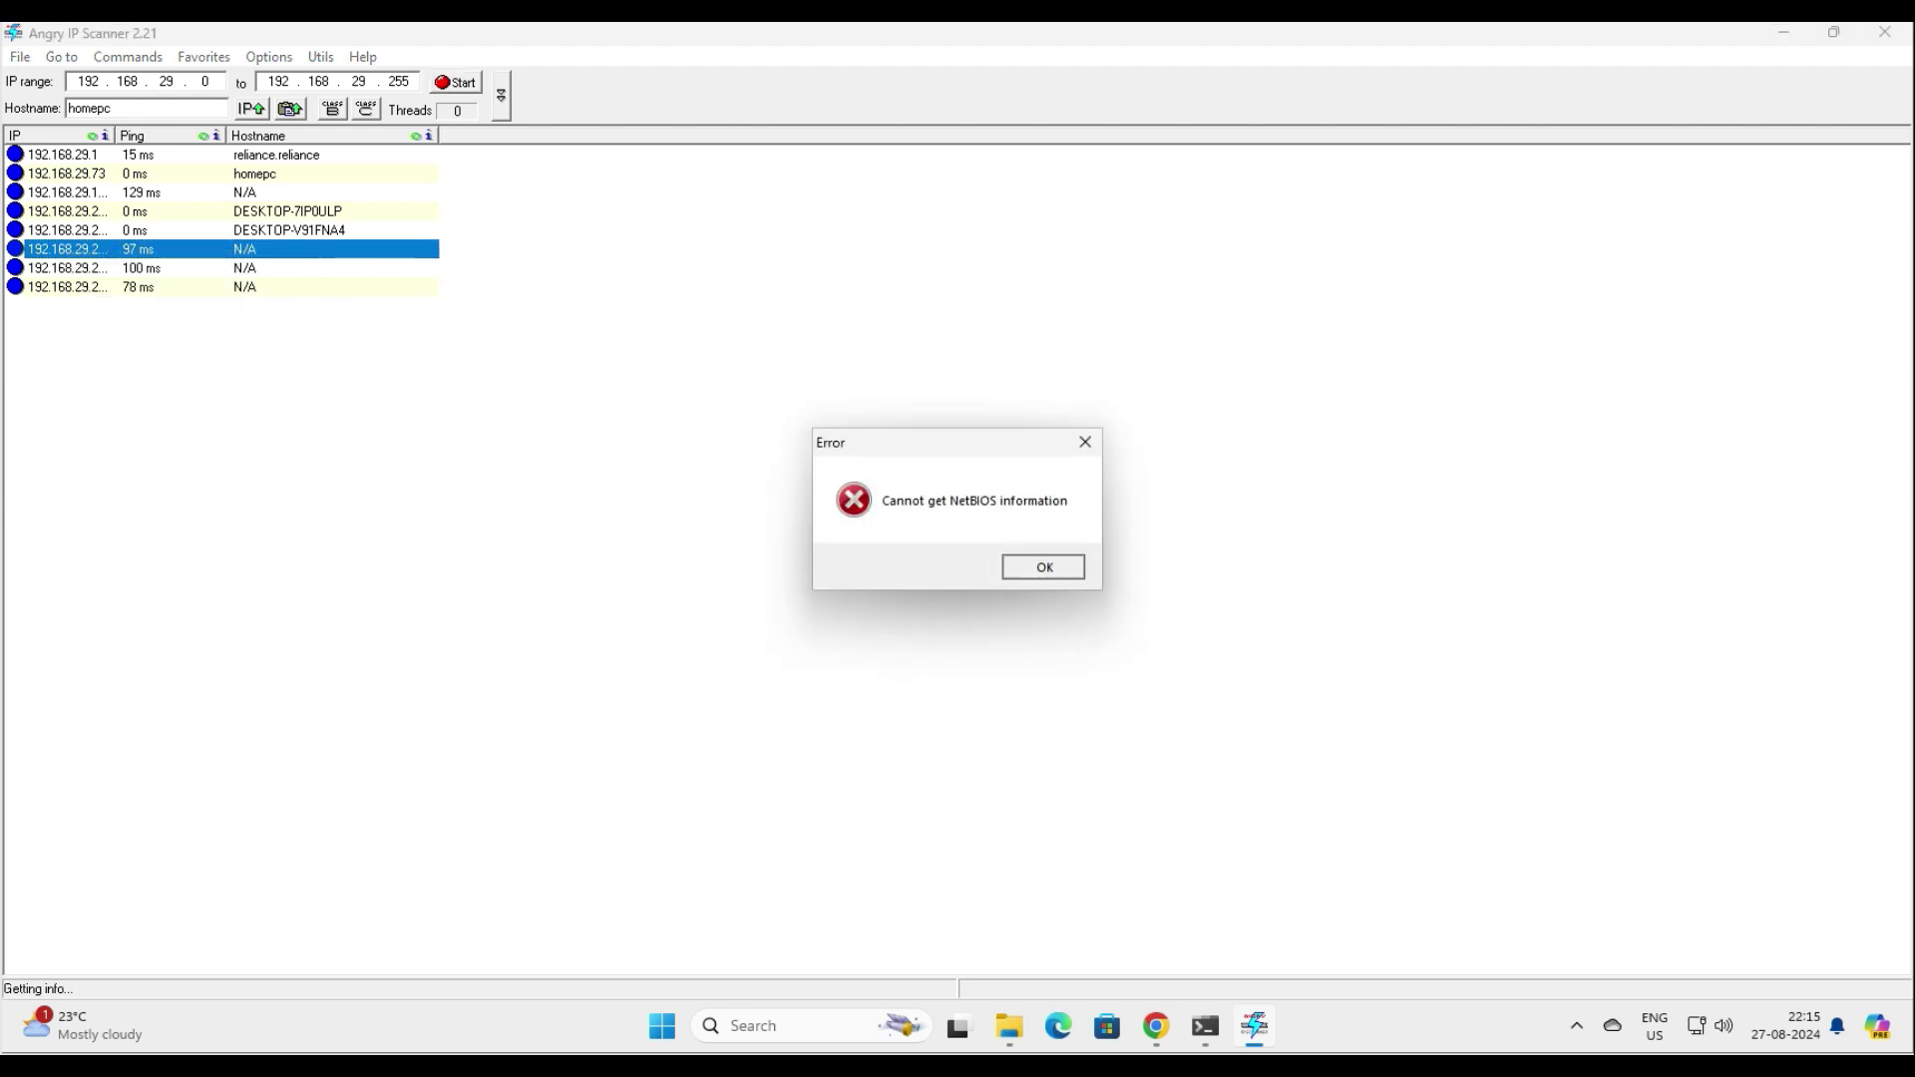
key("Return")
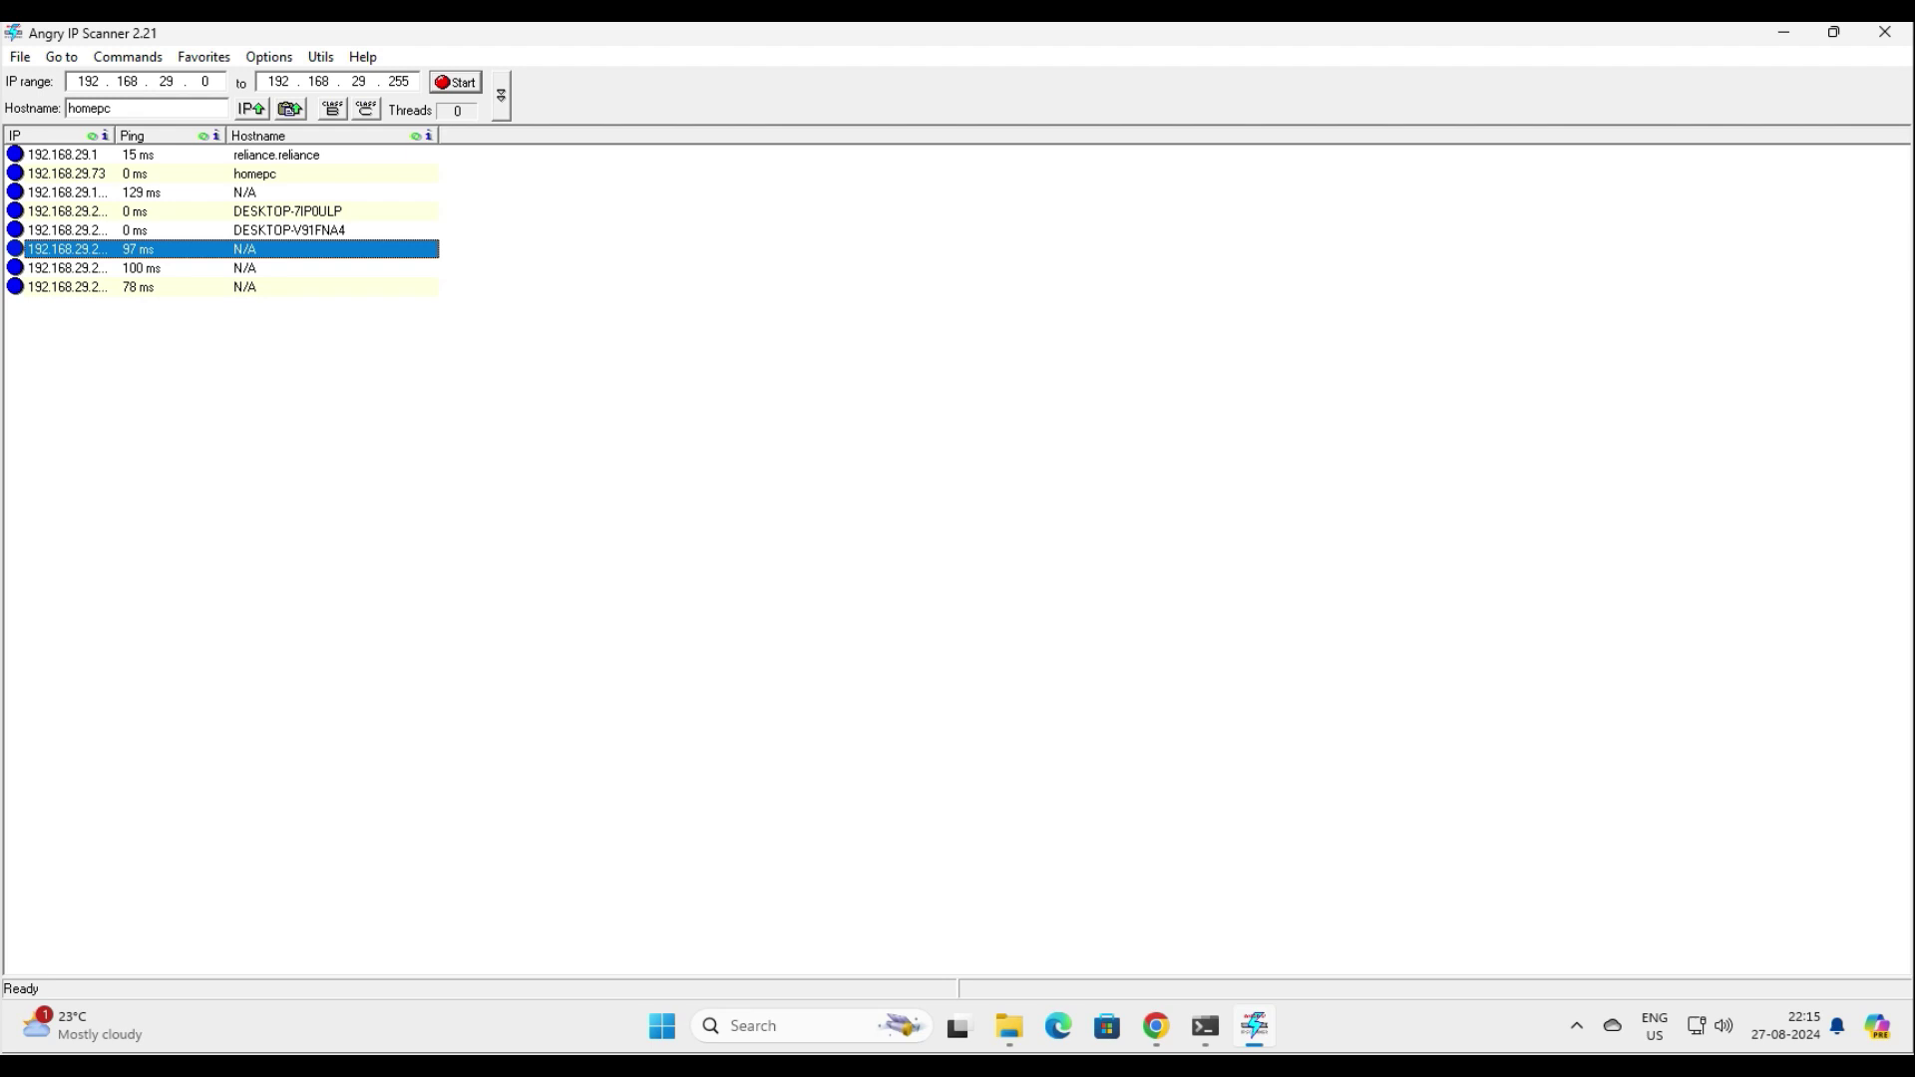
- Examine the file types offered for exporting the scan results, from text and CSV to IP-Port List, and cancel the export
key("alt+f")
key("Down")
key("Return")
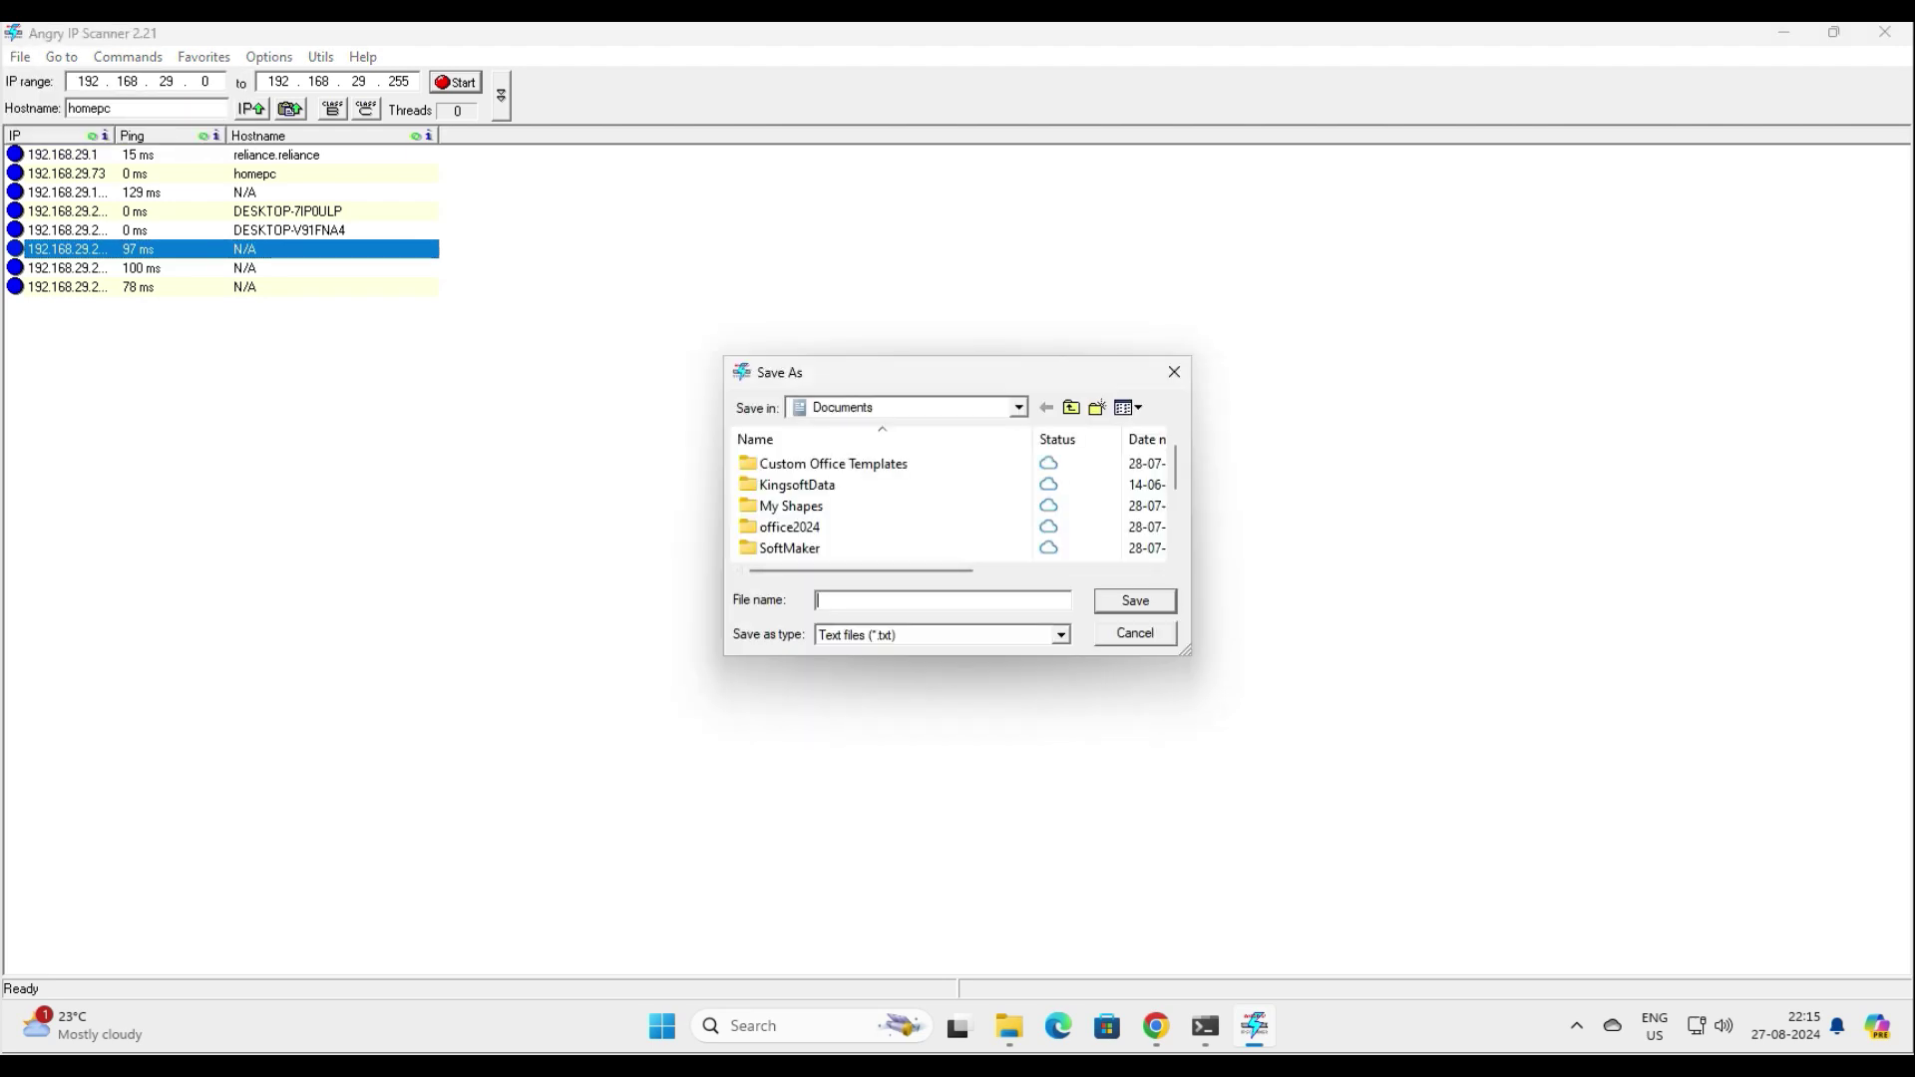
key("Tab")
key("alt+Down")
key("Down")
key("Down")
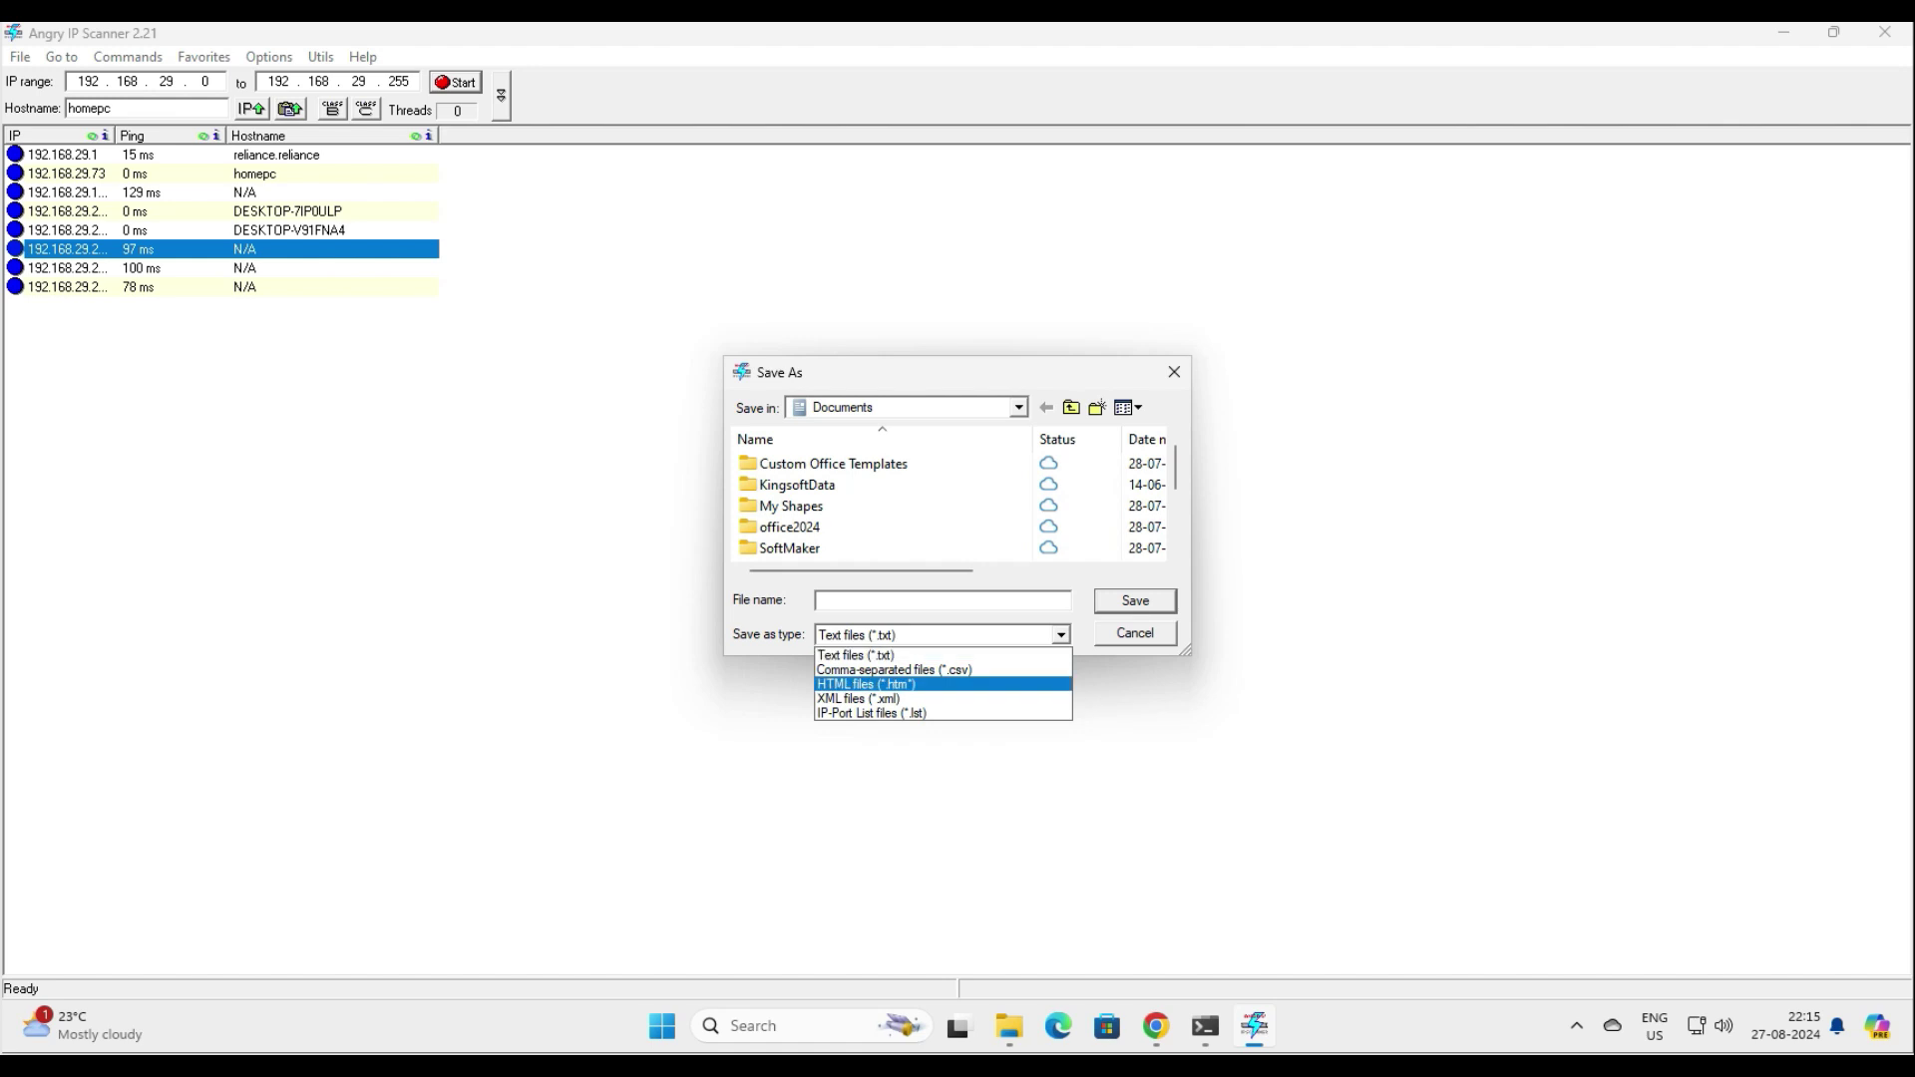
key("Down")
key("Down")
key("Up")
key("Up")
key("Up")
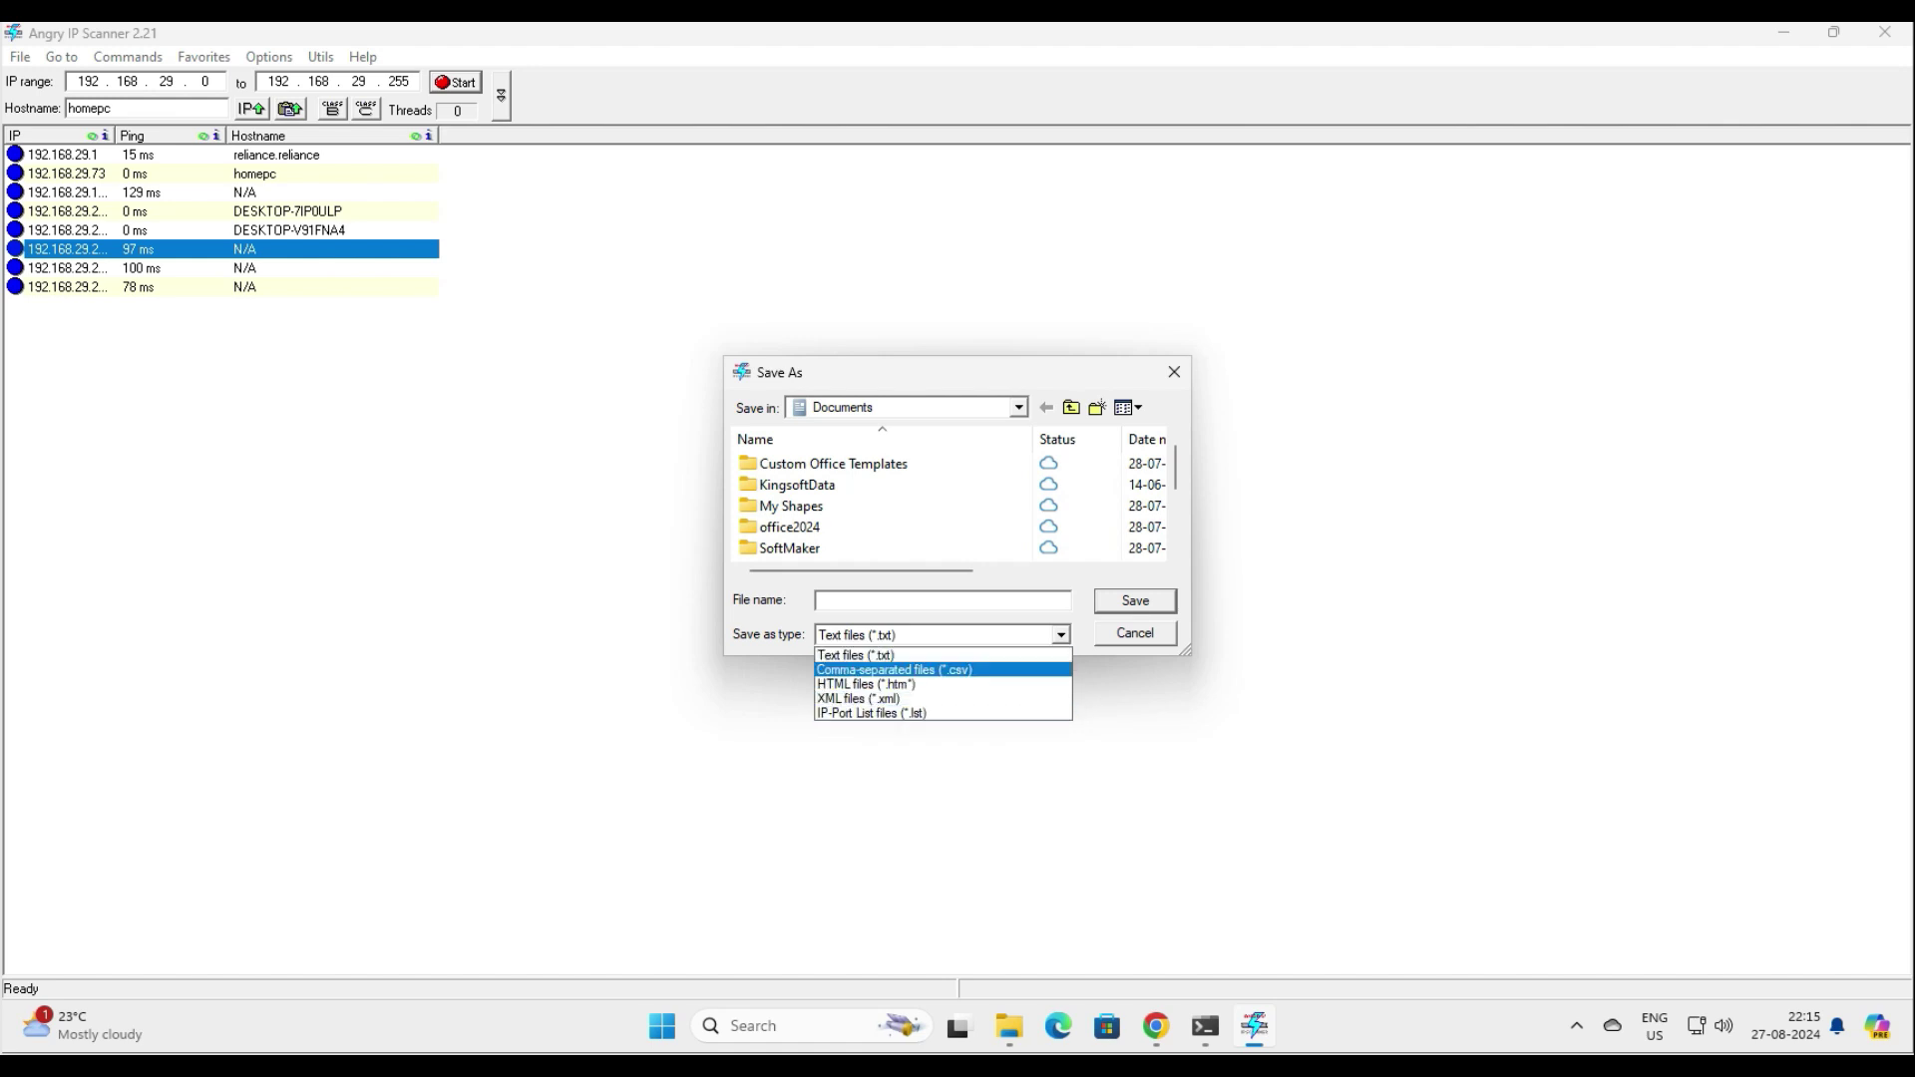
key("Escape")
left_click(1134, 632)
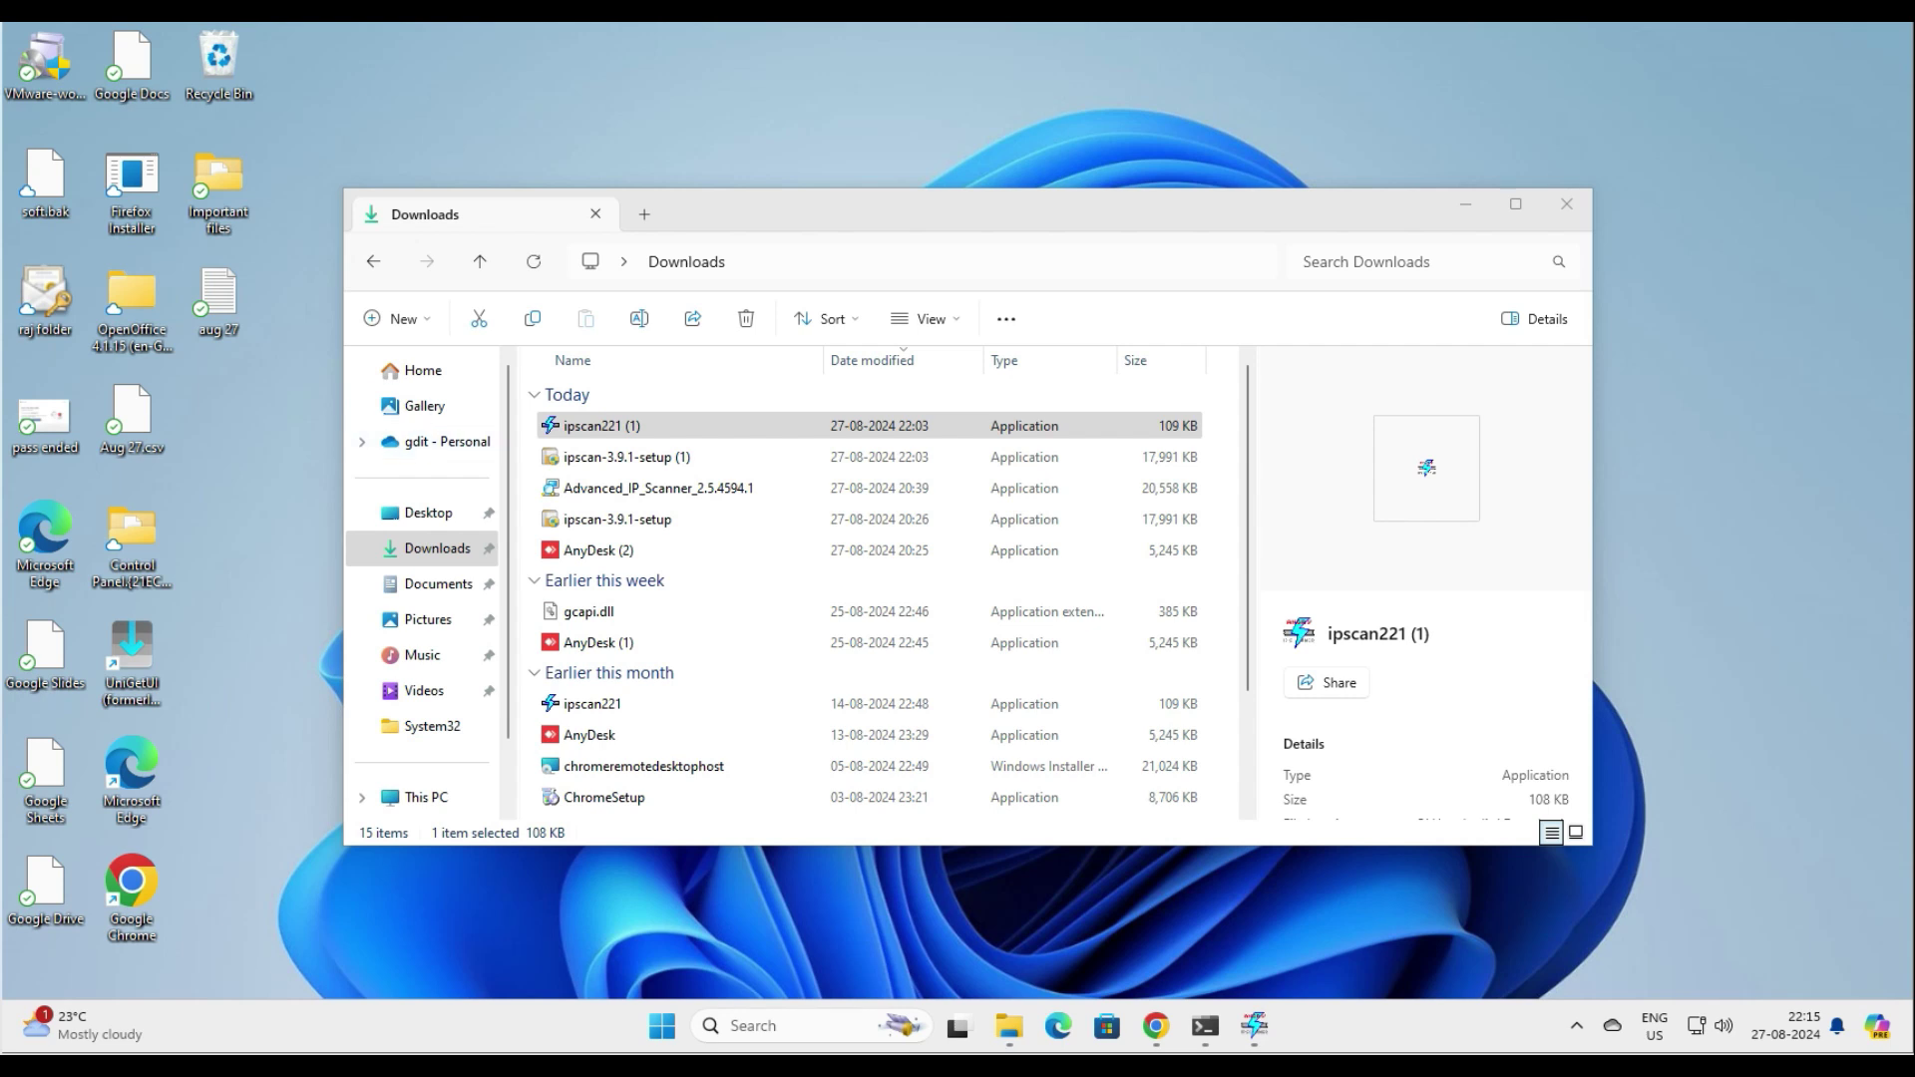
- Copy the Aug 27.csv file from the remote desktop and paste it onto the local computer's desktop
double_click(131, 413)
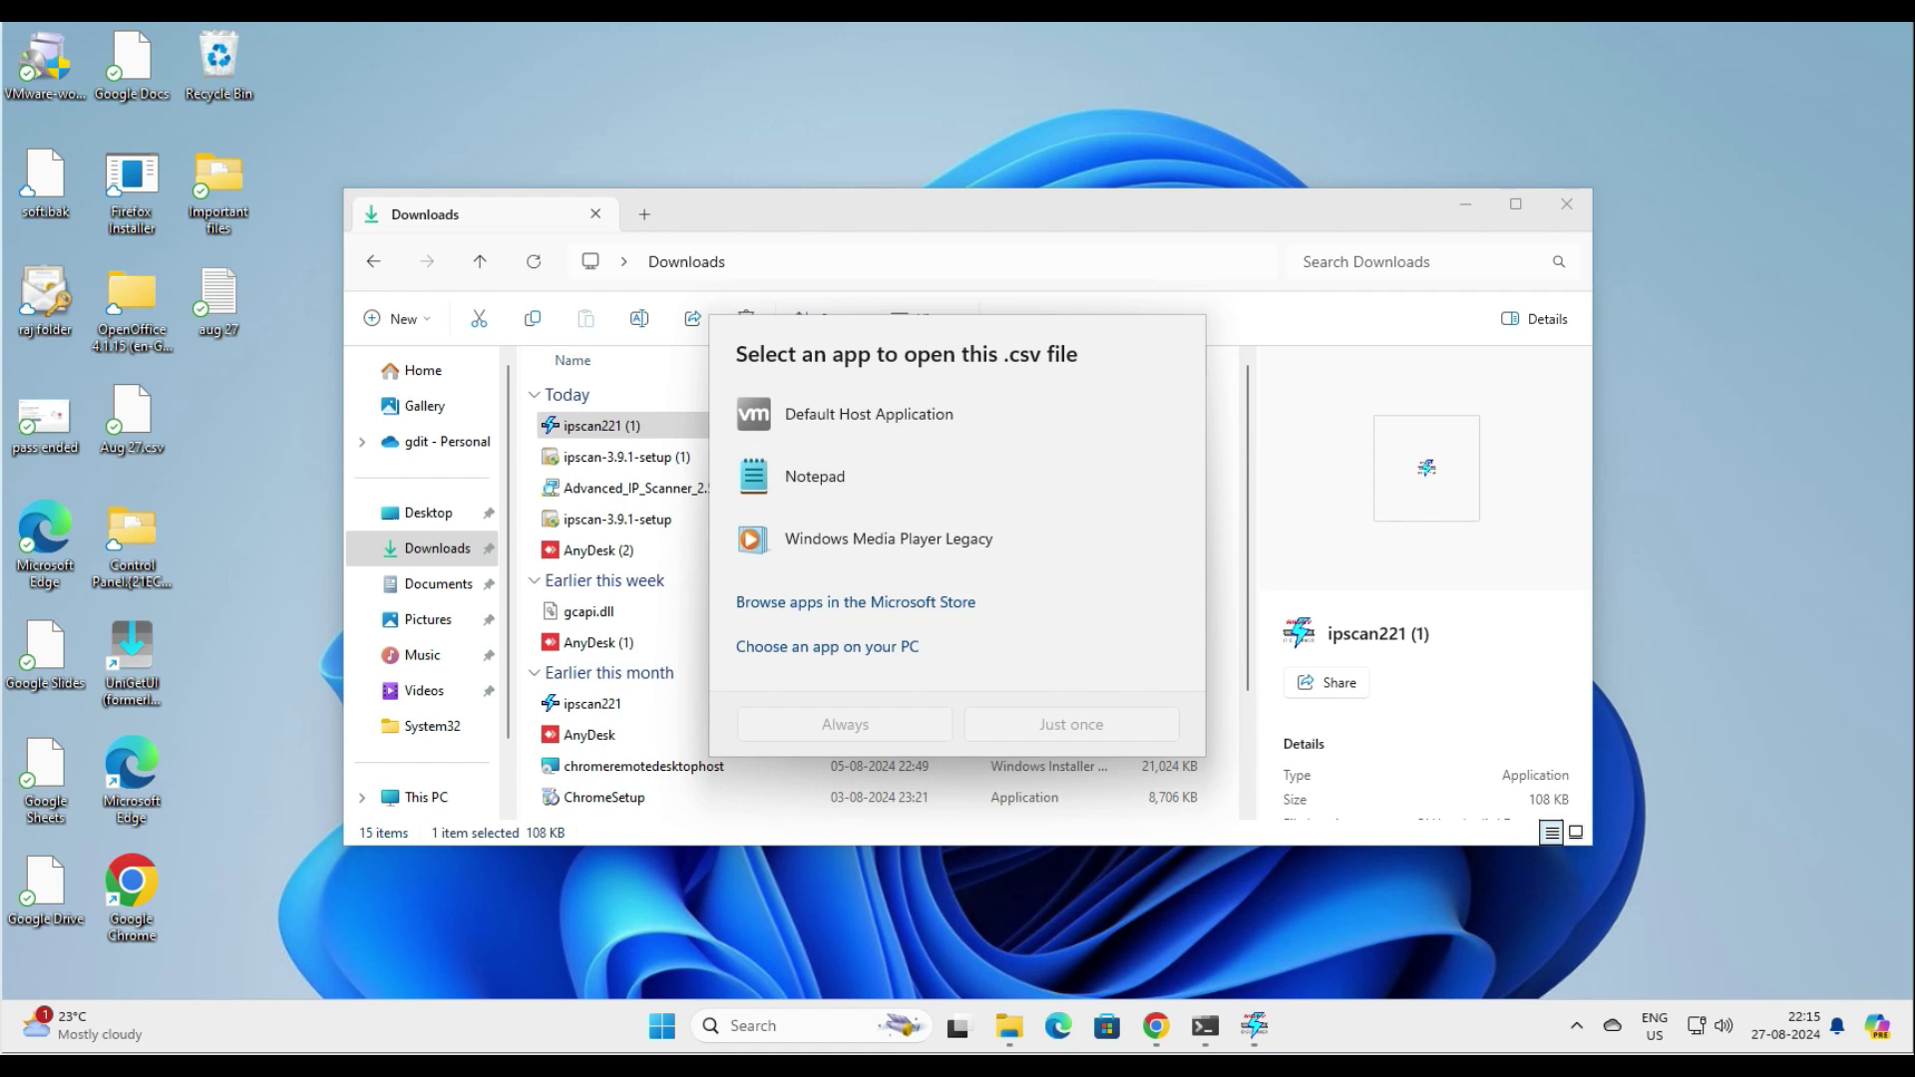
left_click(131, 419)
right_click(142, 413)
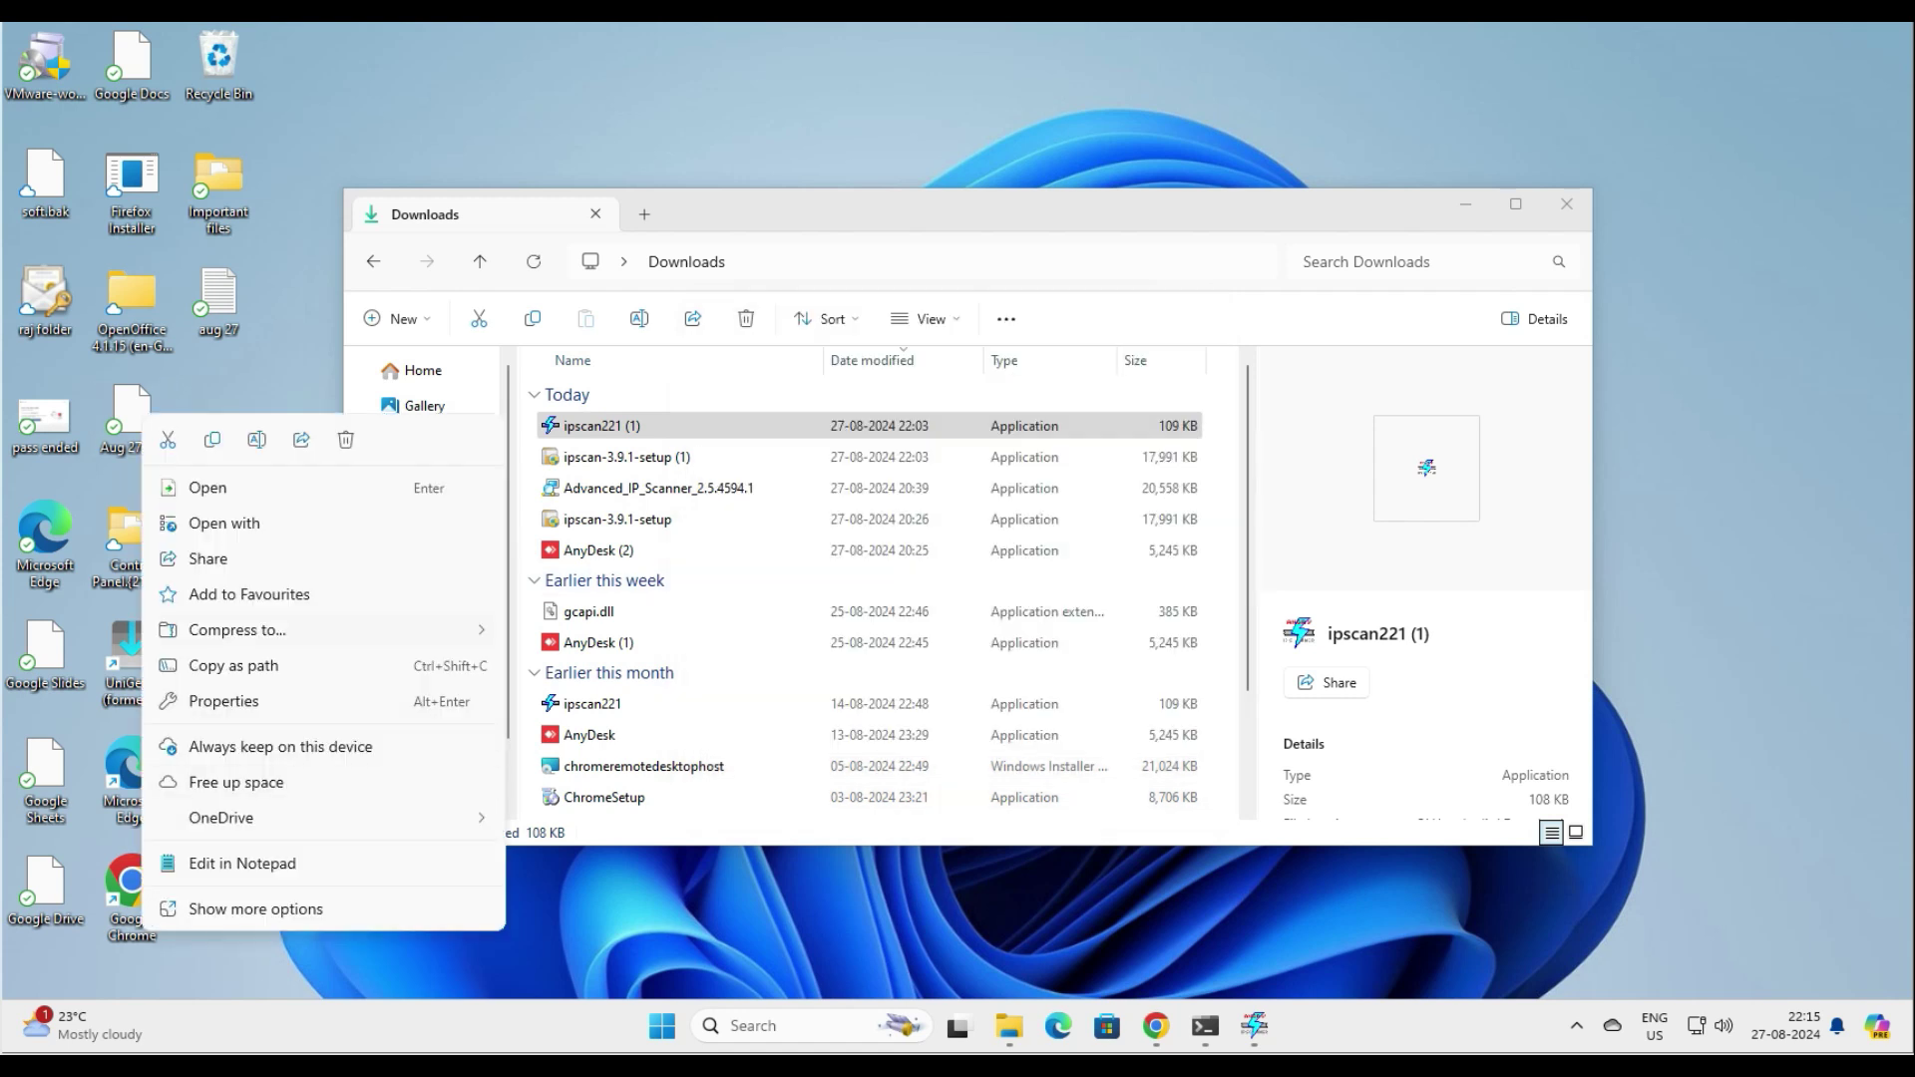
key("Escape")
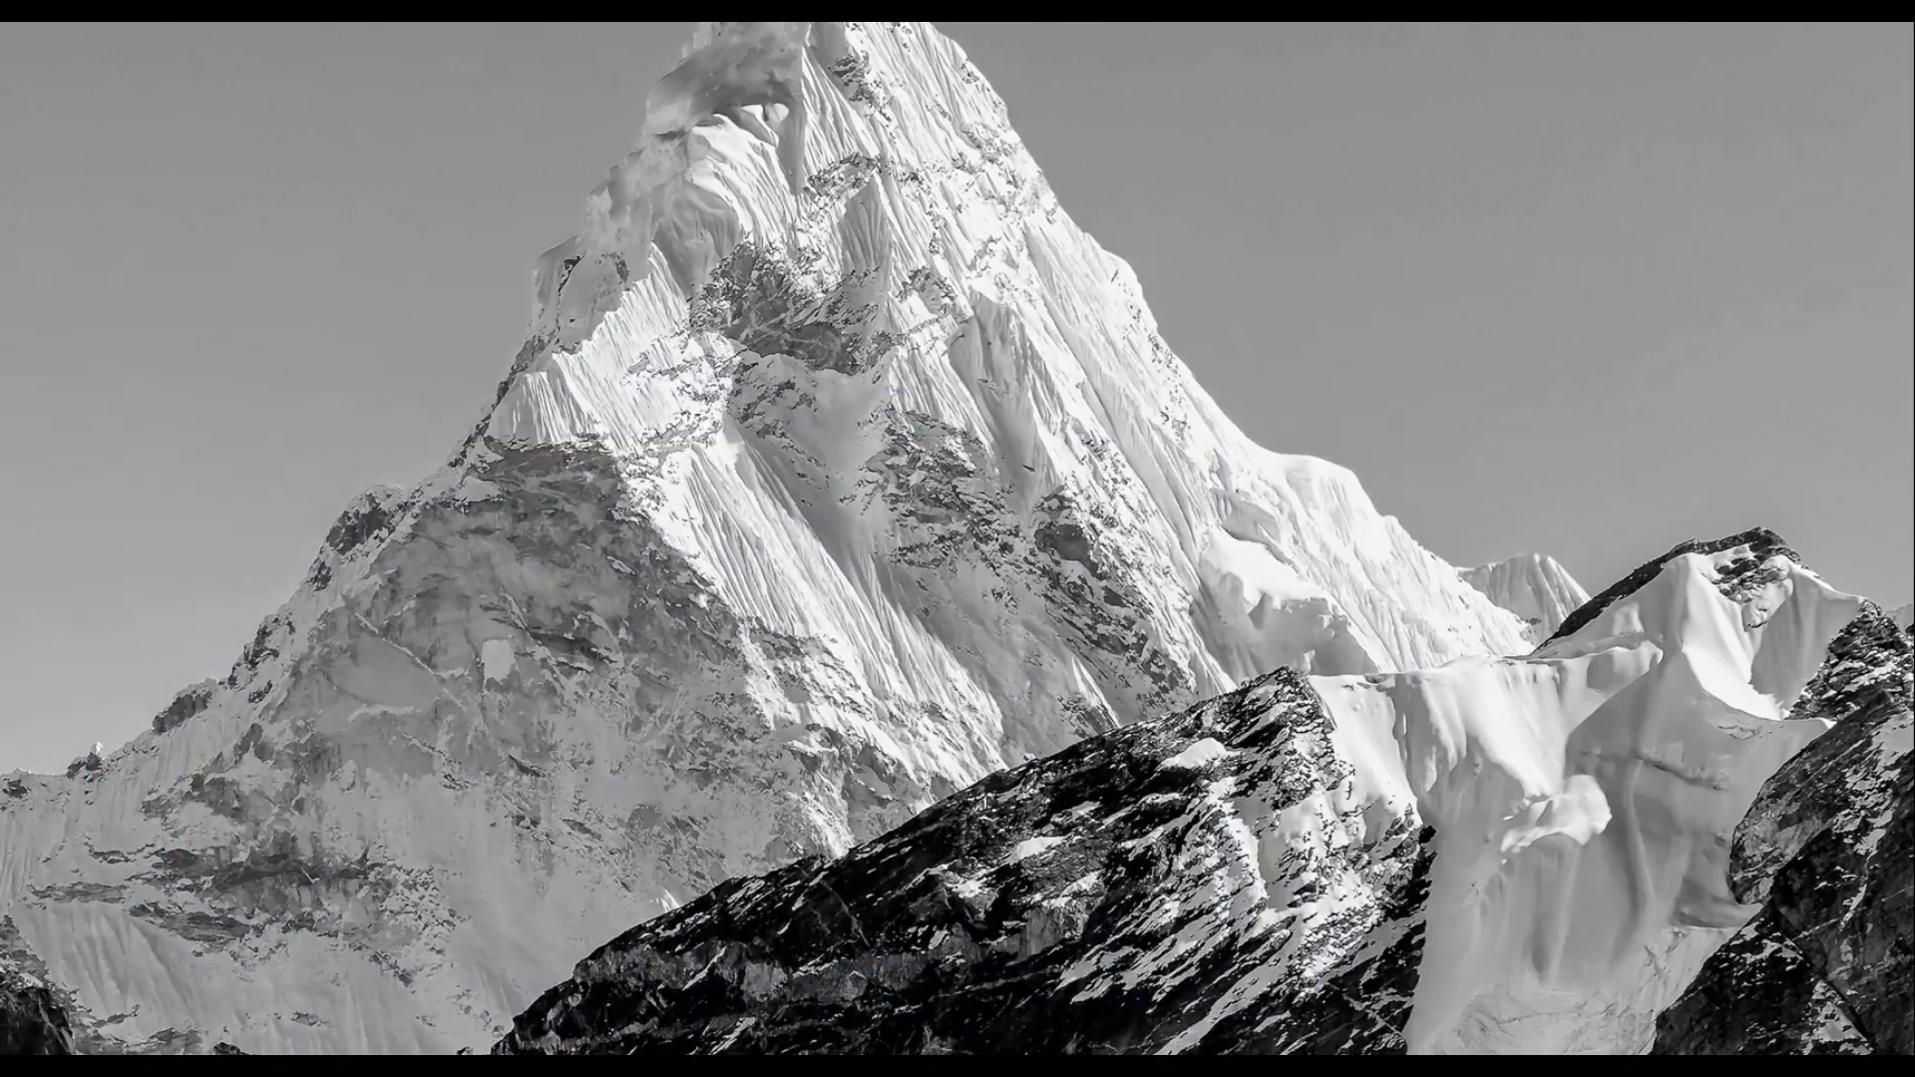
key("shift+F10")
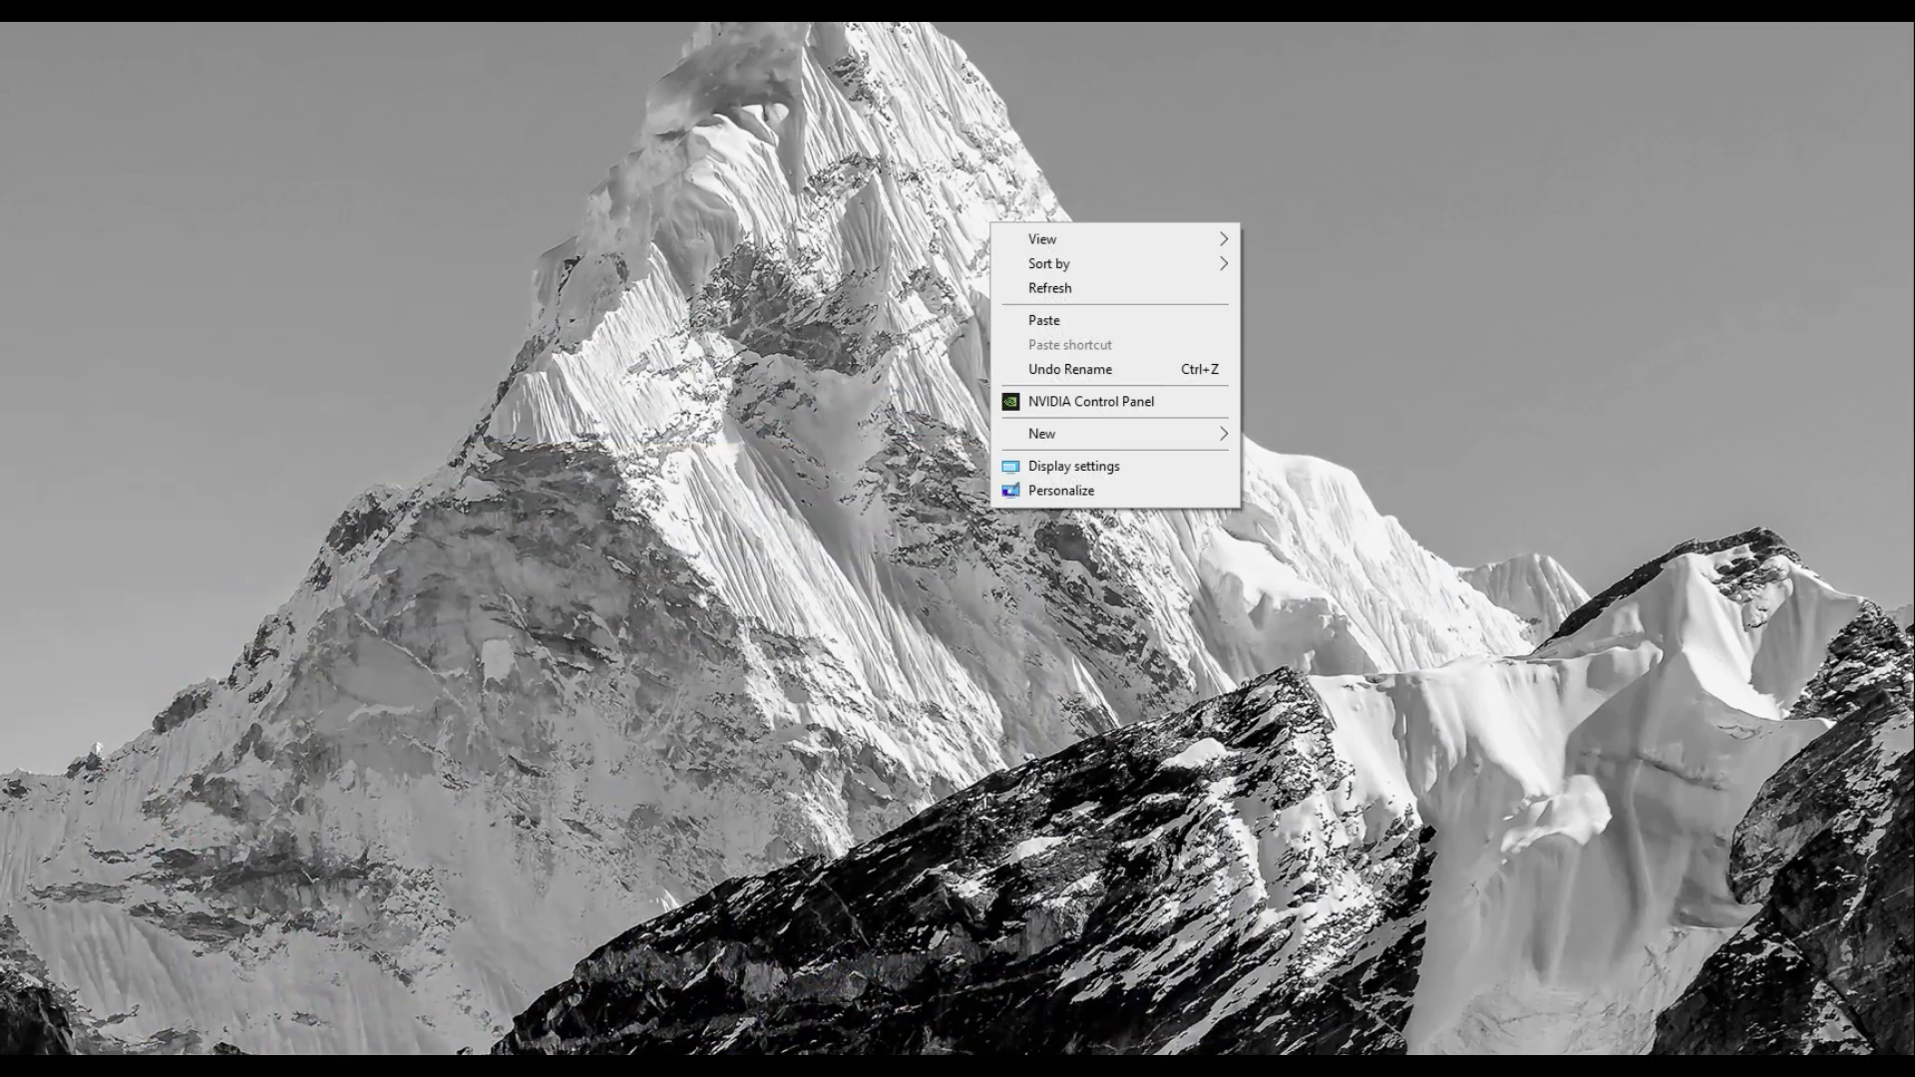
key("Return")
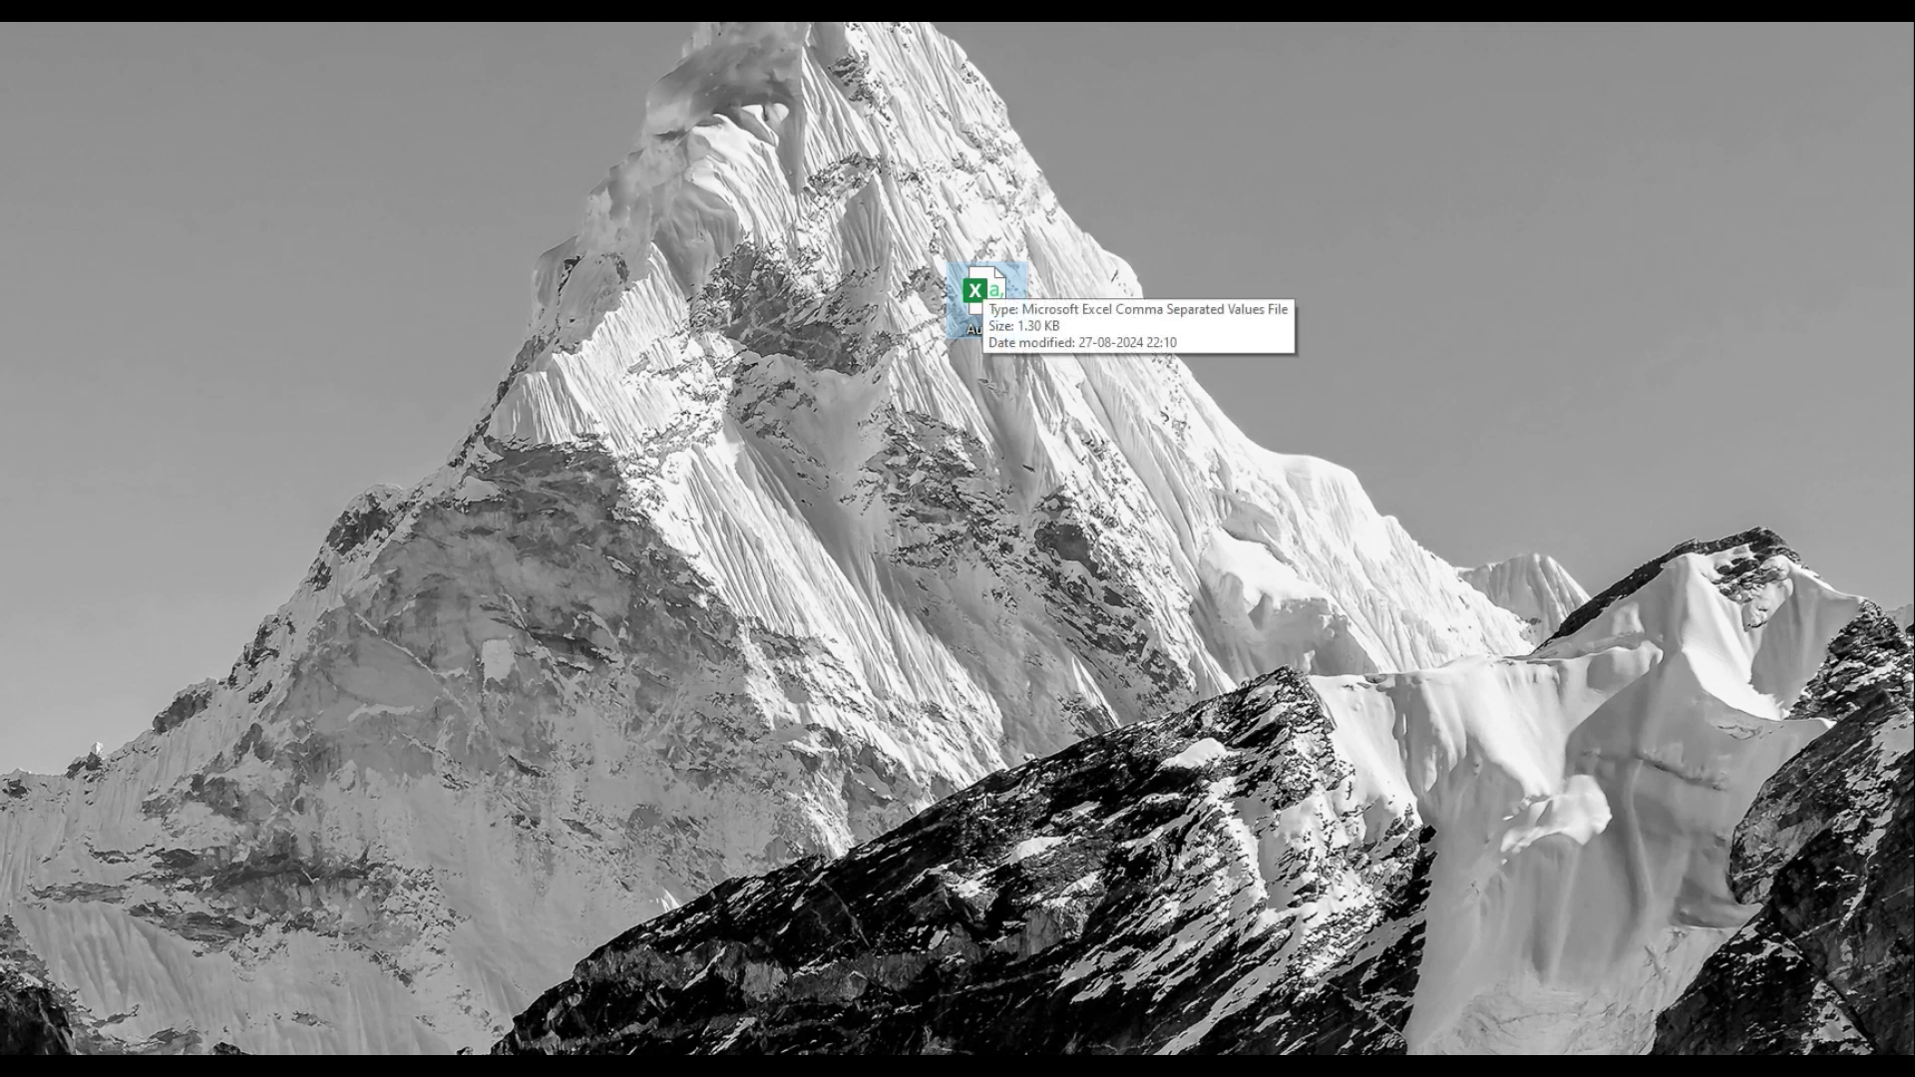
- Open the pasted Aug 27 file in Excel and review its IP, Ping and Hostname columns
left_click_drag(1060, 375, 1551, 81)
left_click(138, 312)
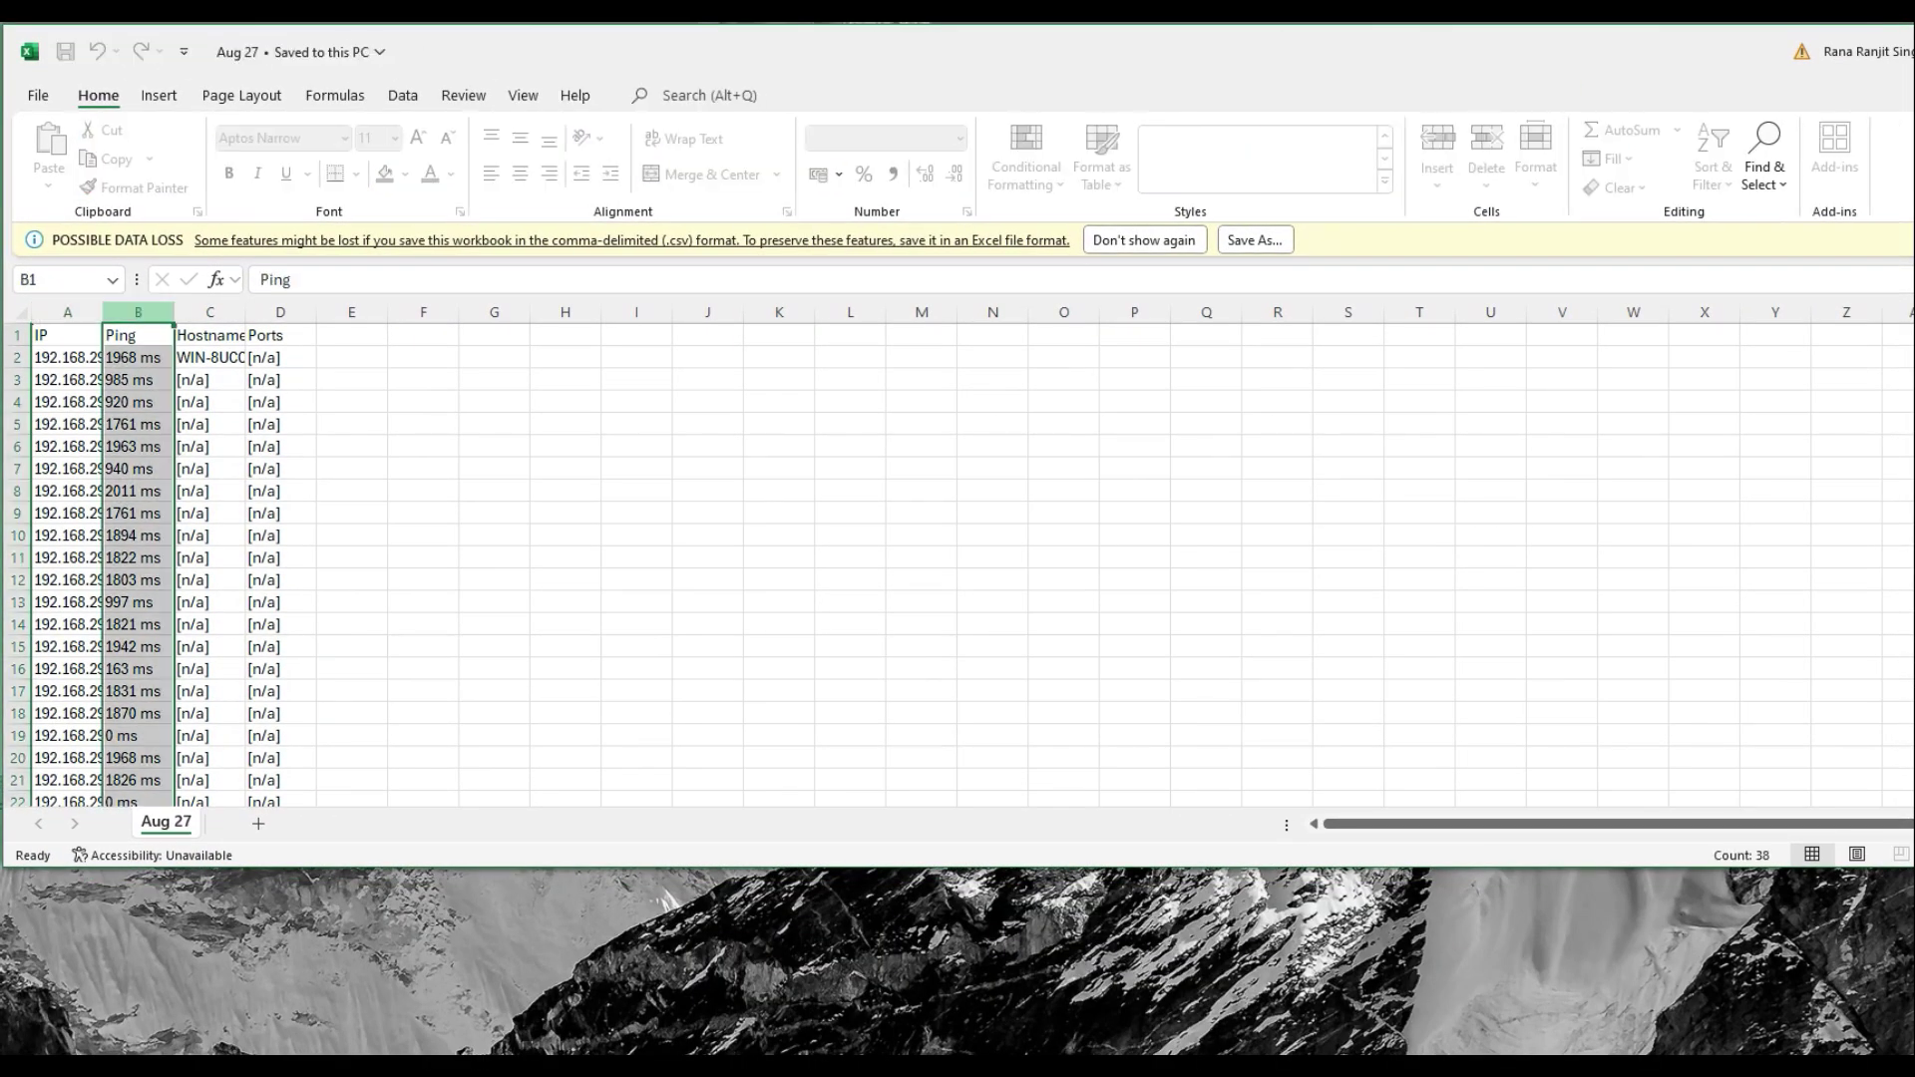
left_click(209, 312)
left_click(67, 280)
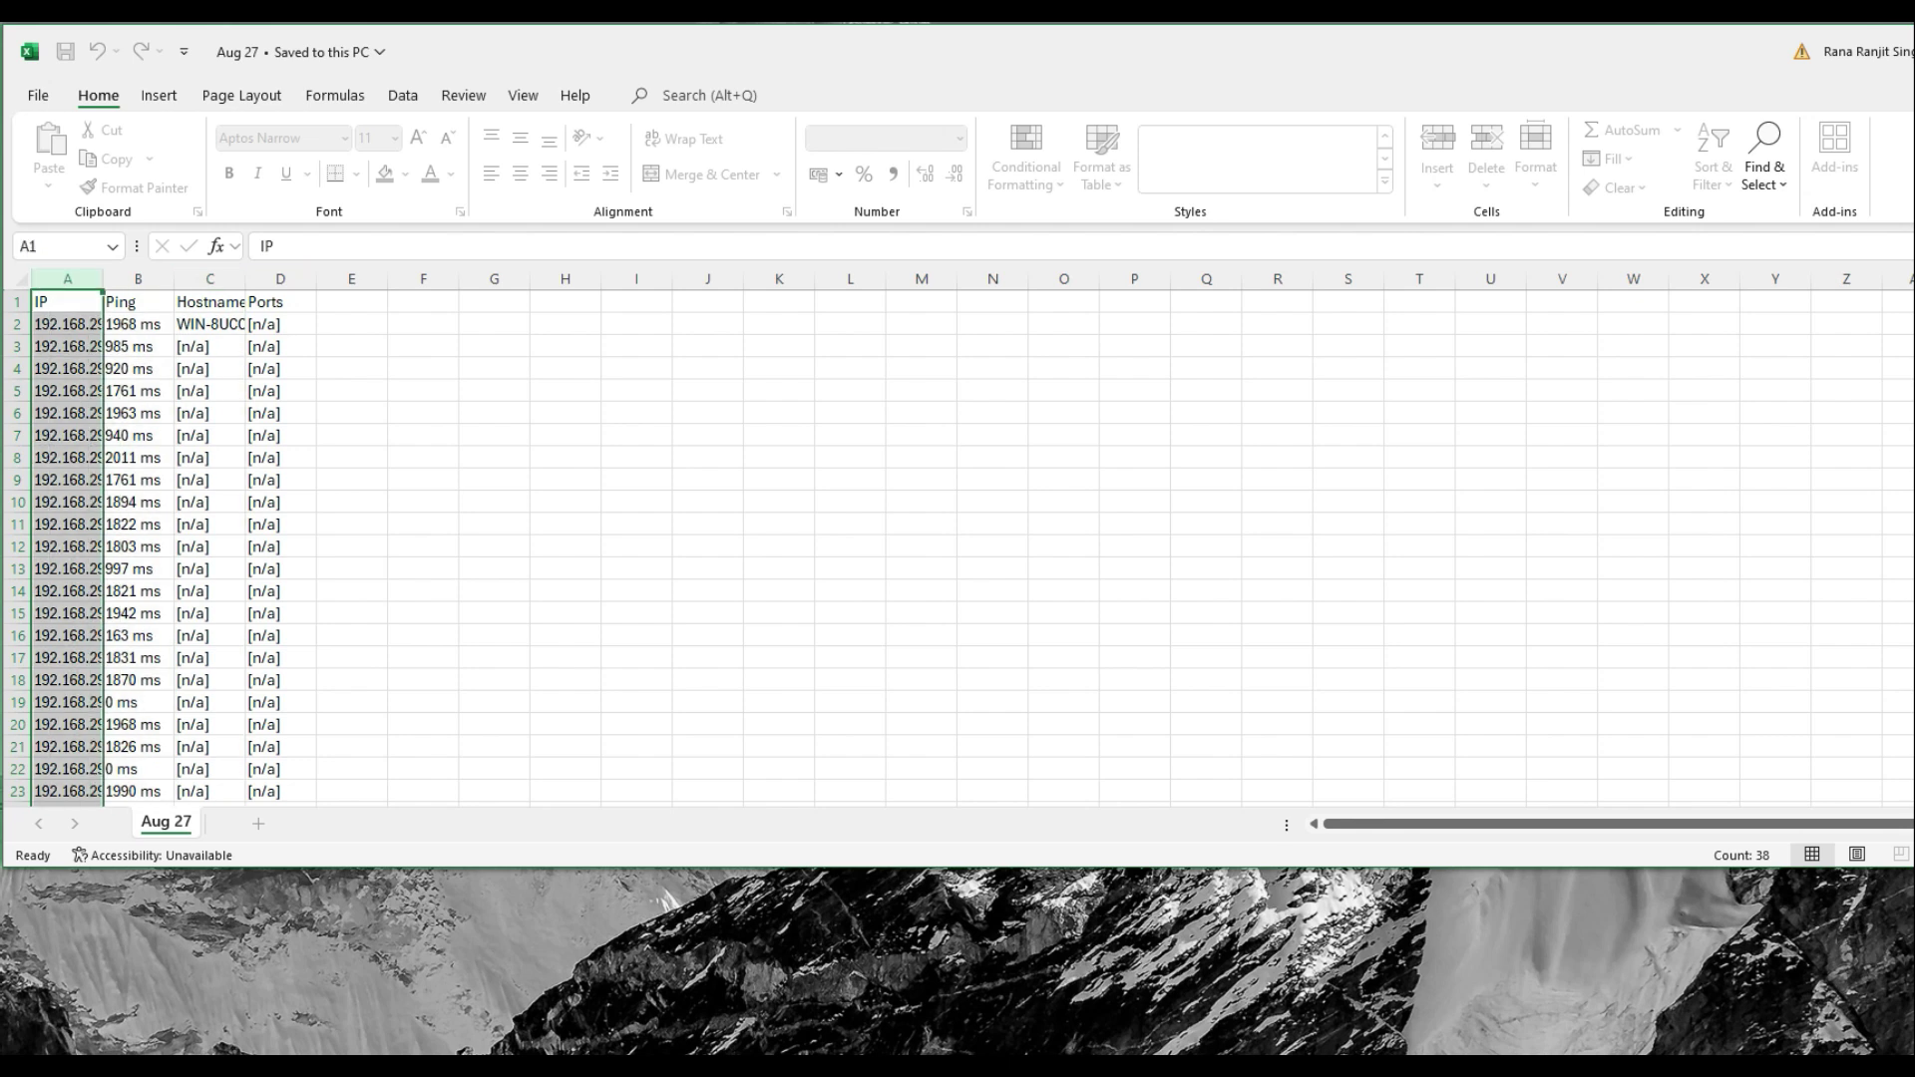
left_click(352, 479)
left_click(351, 413)
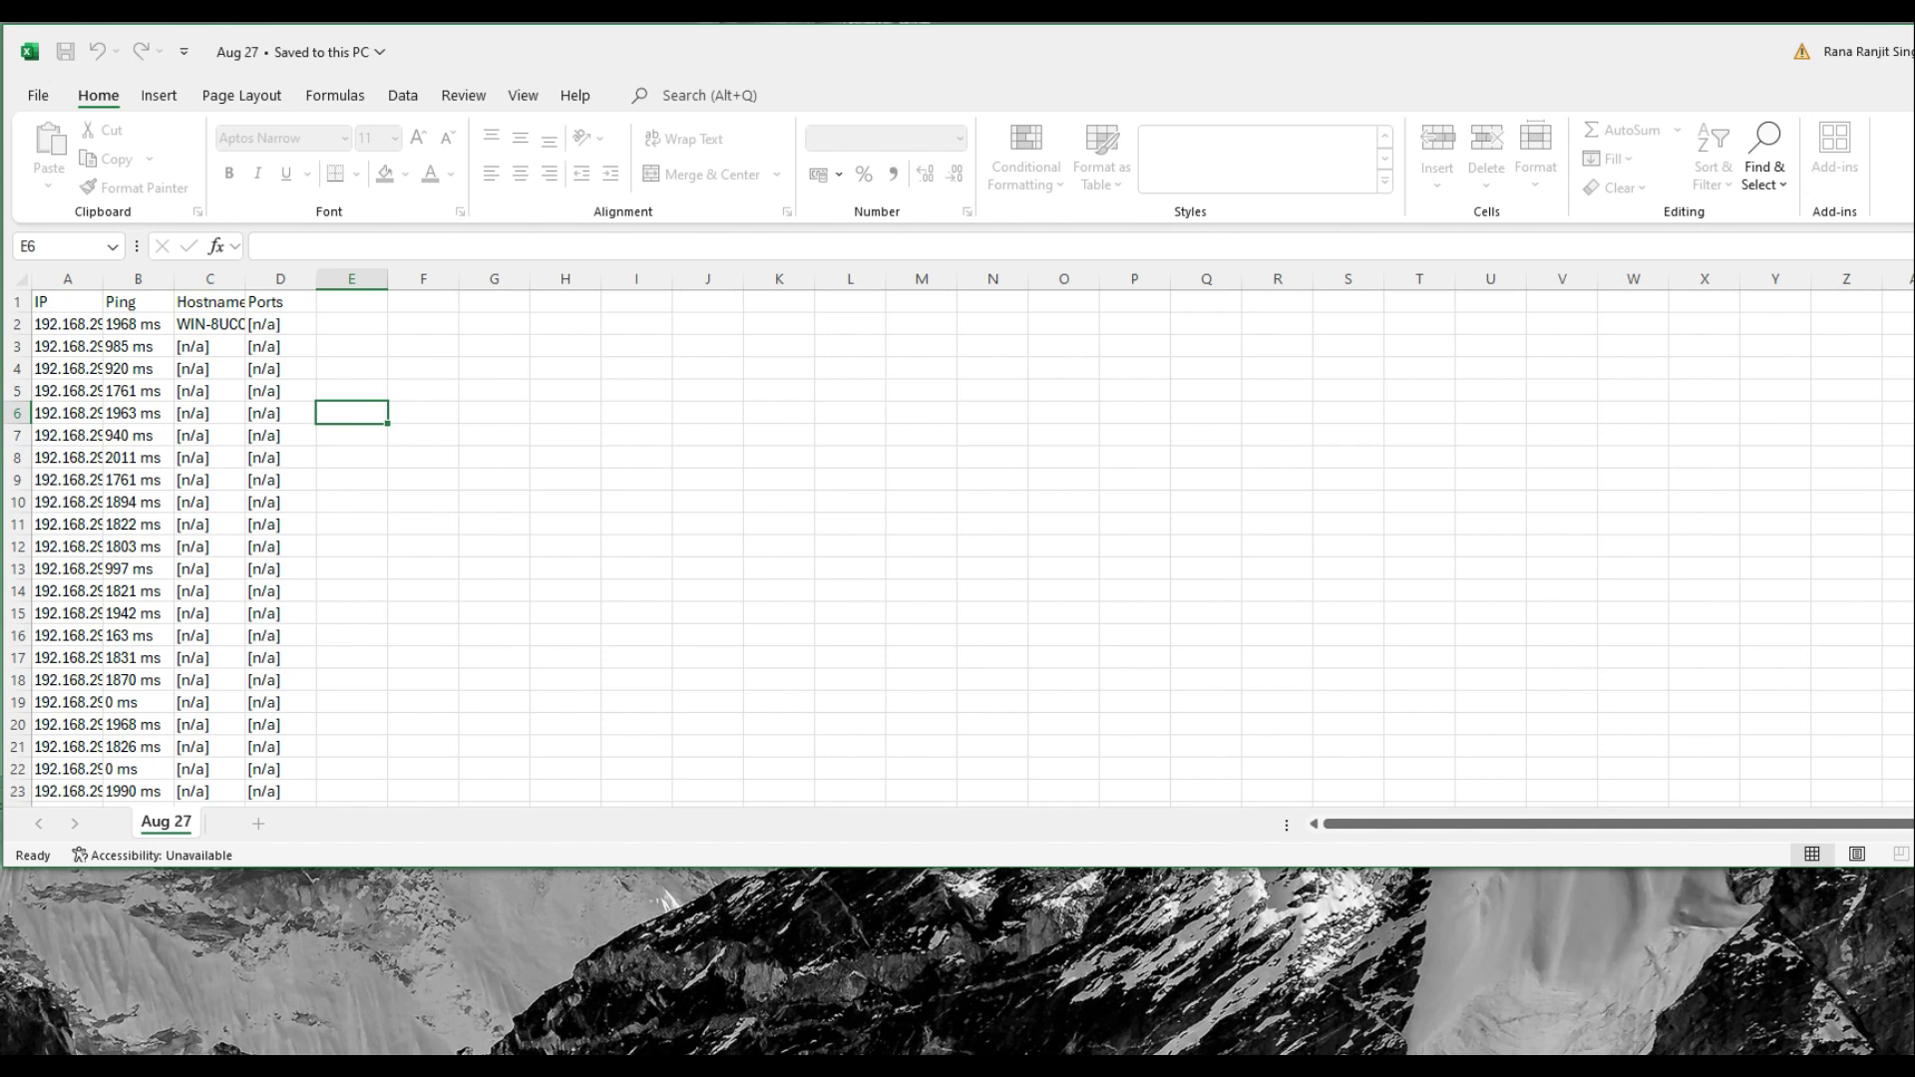
- Minimise the Excel window and switch back to the Angry IP Scanner 2.21 results
left_click(38, 95)
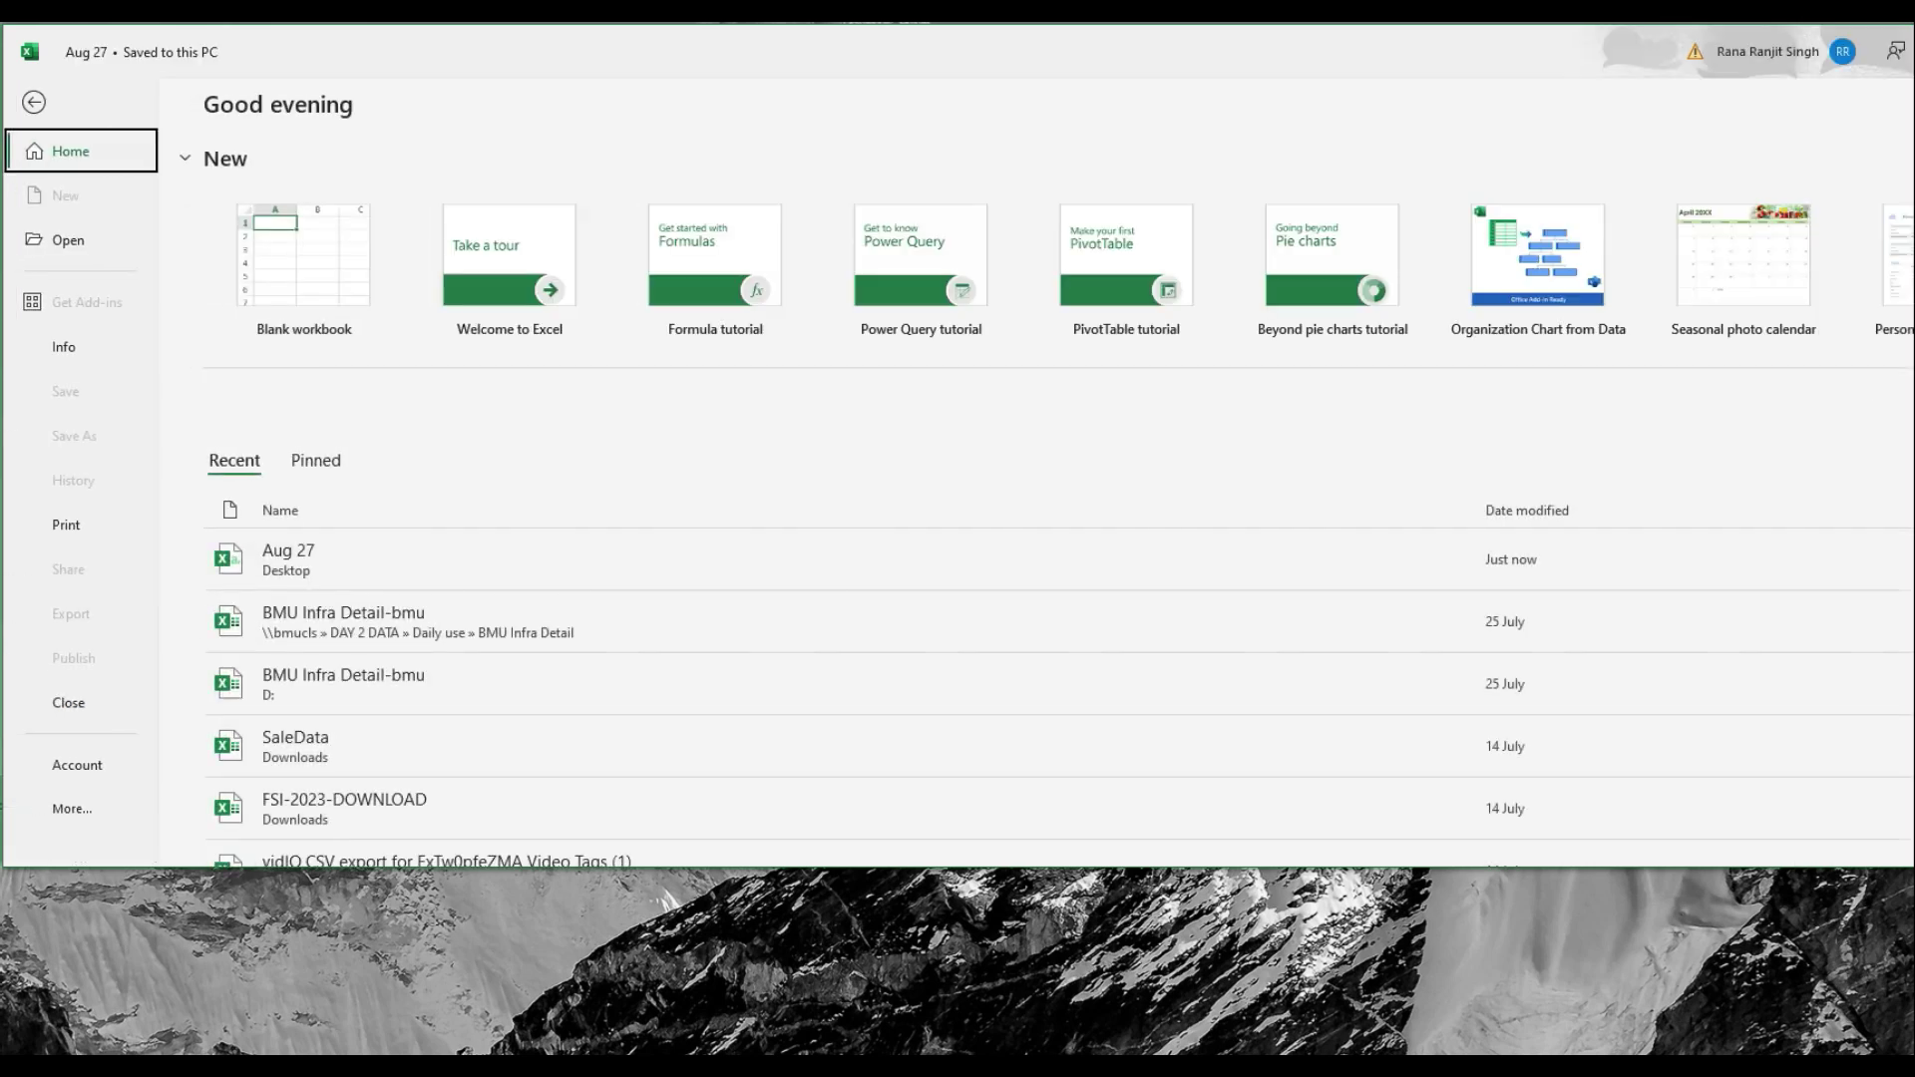
left_click_drag(1518, 68, 1374, 73)
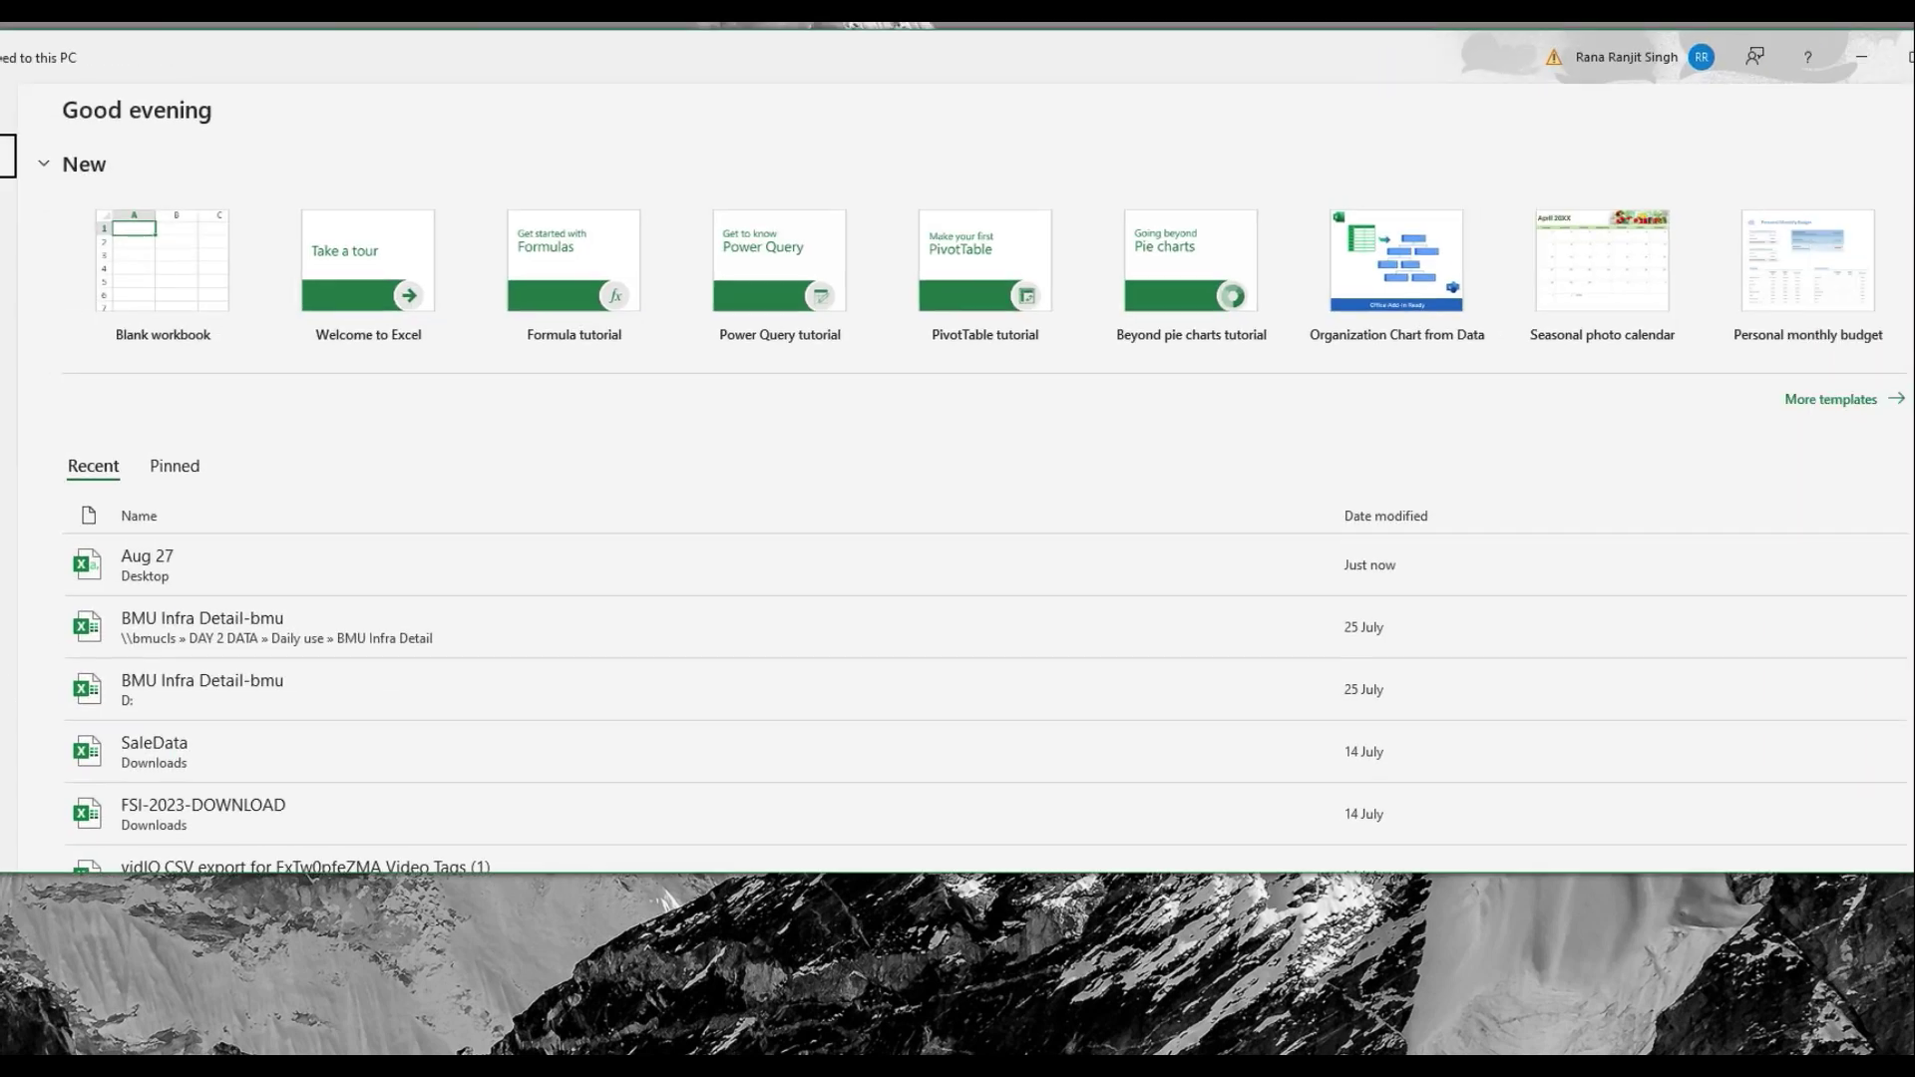
left_click(1851, 57)
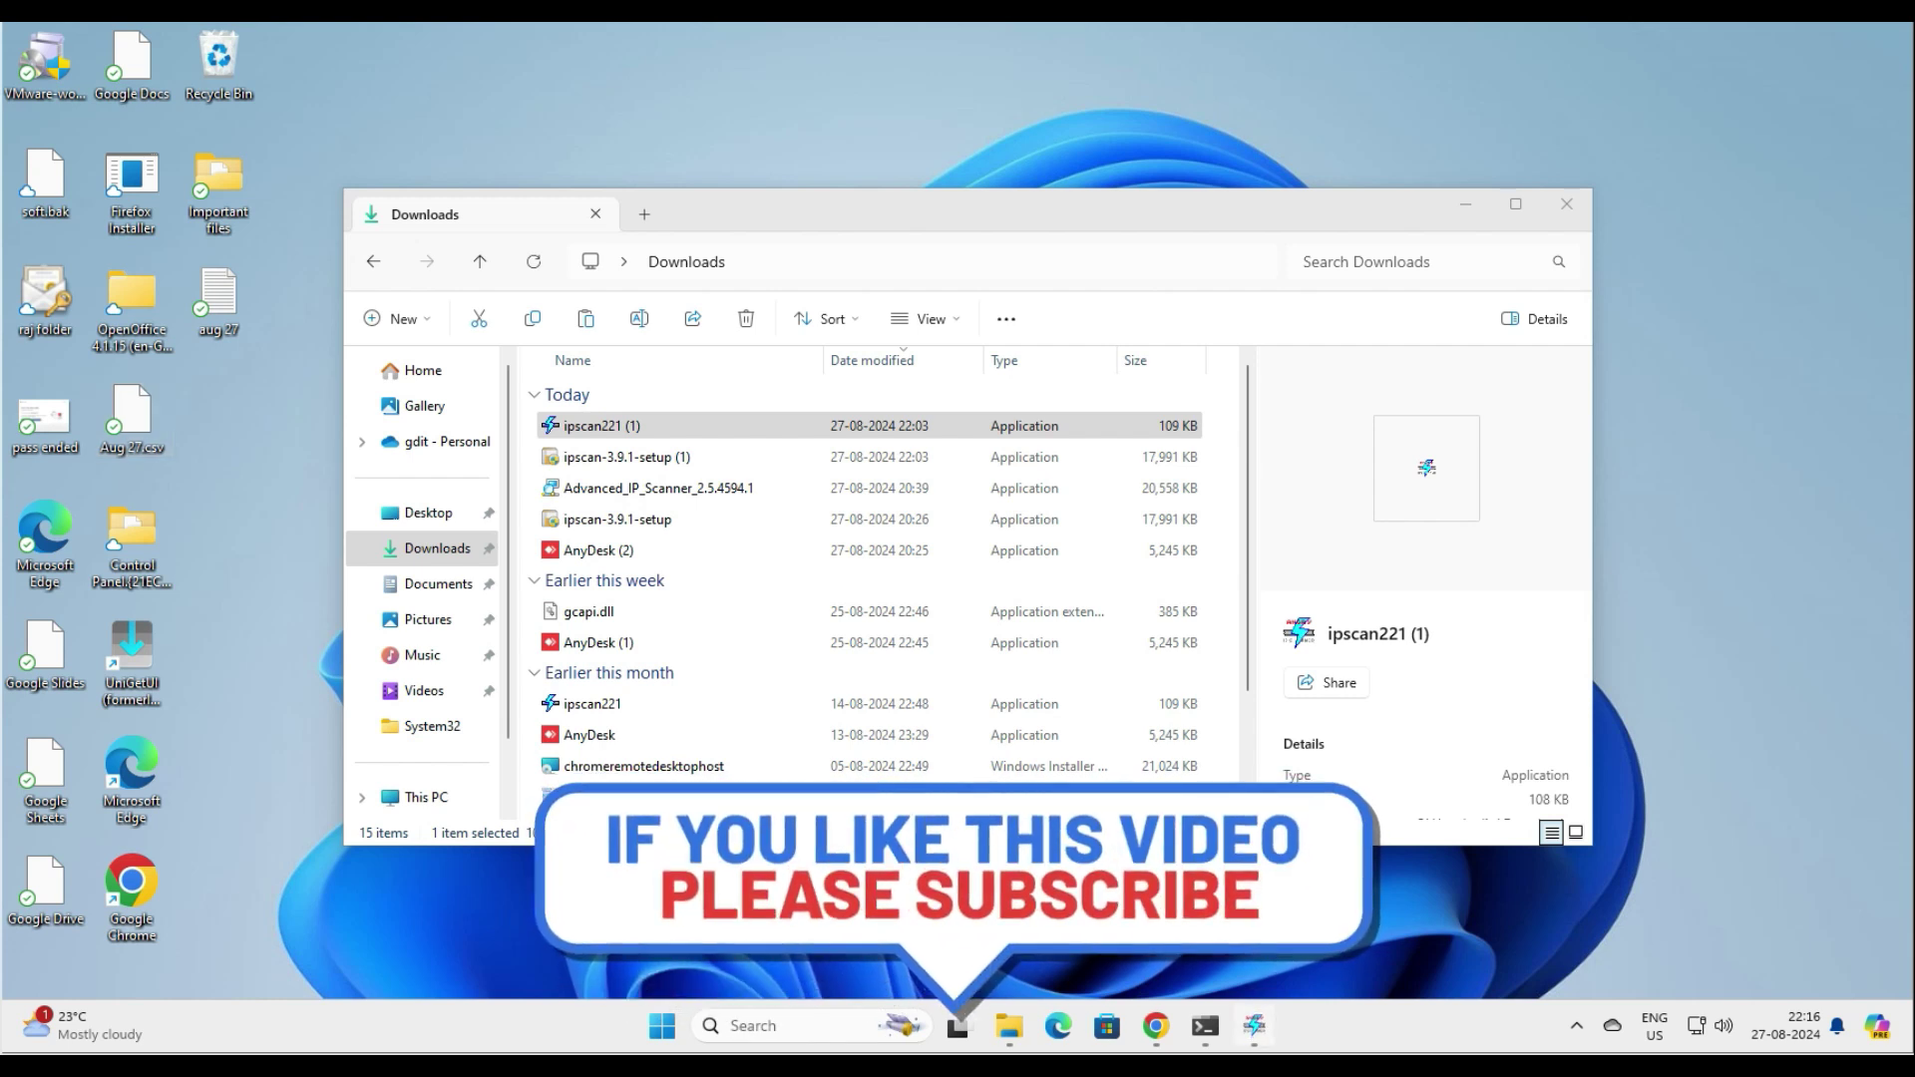
left_click(1254, 1025)
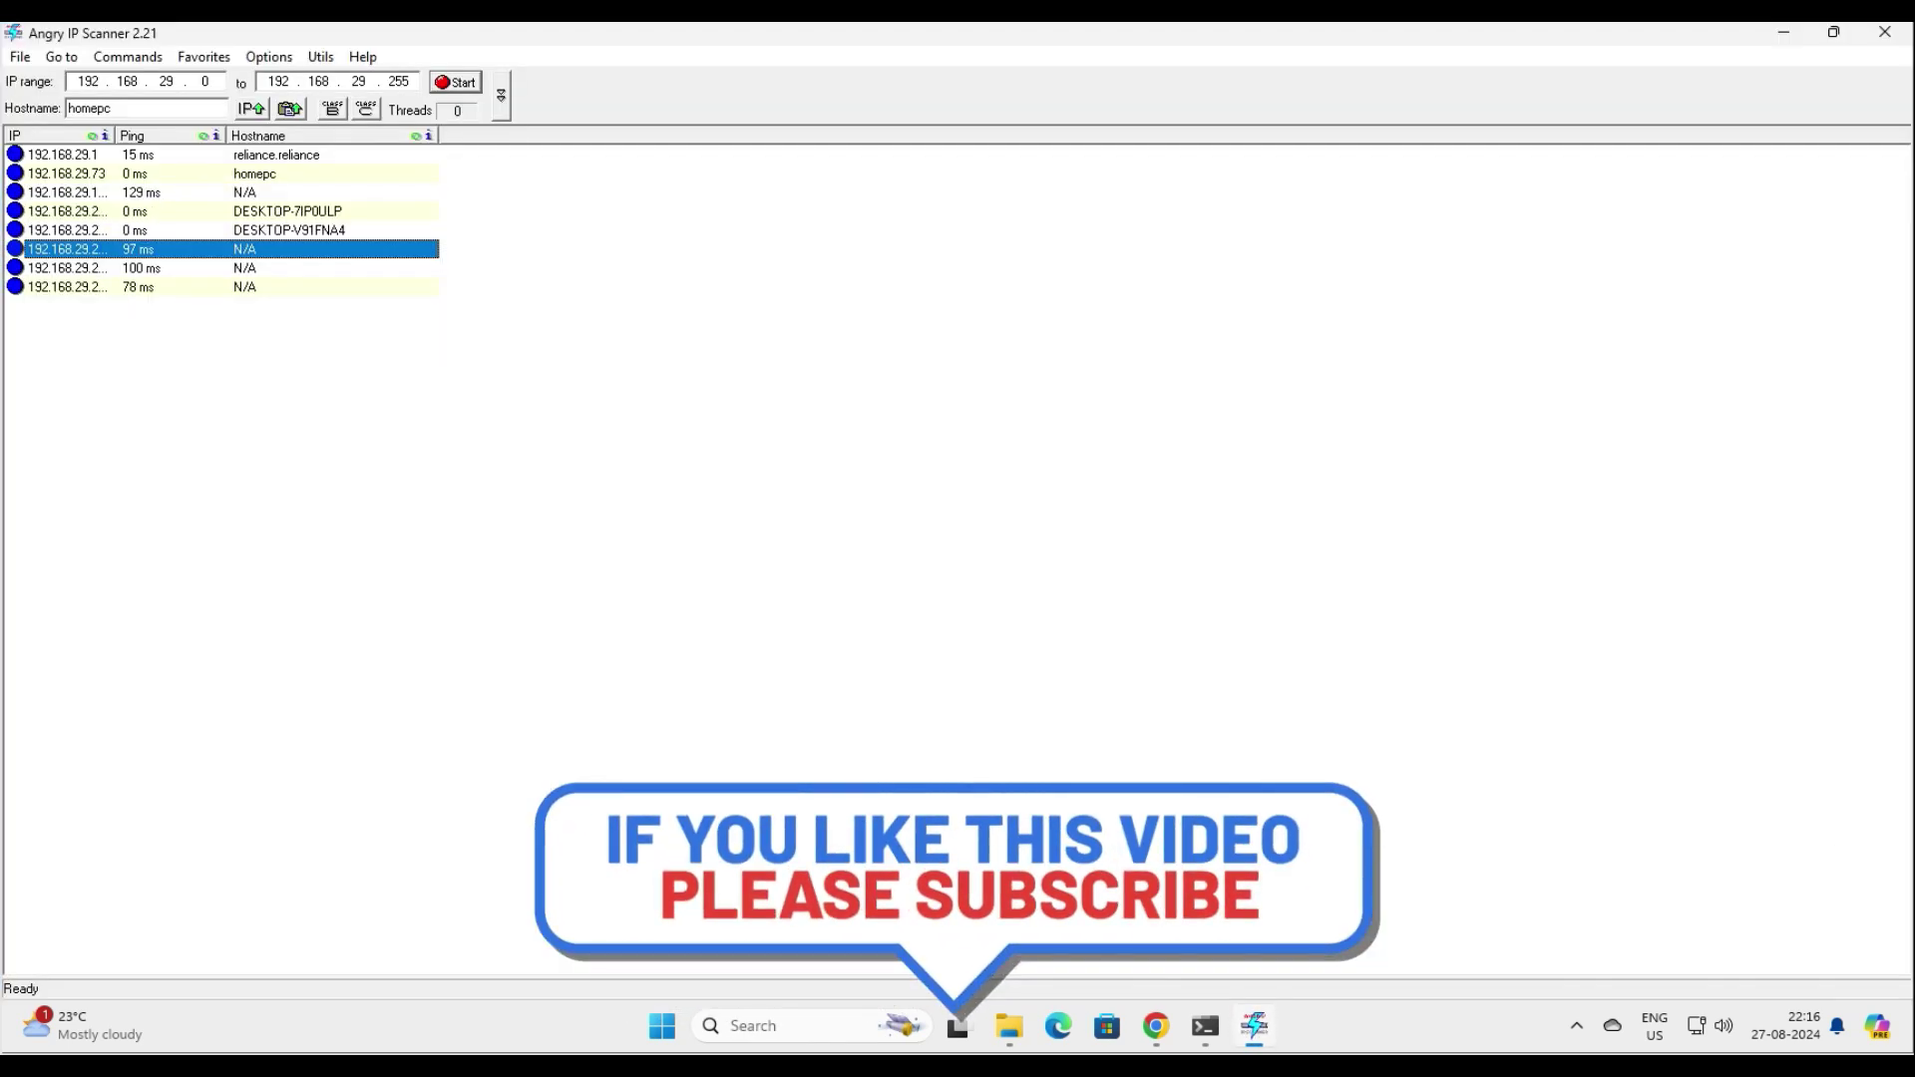